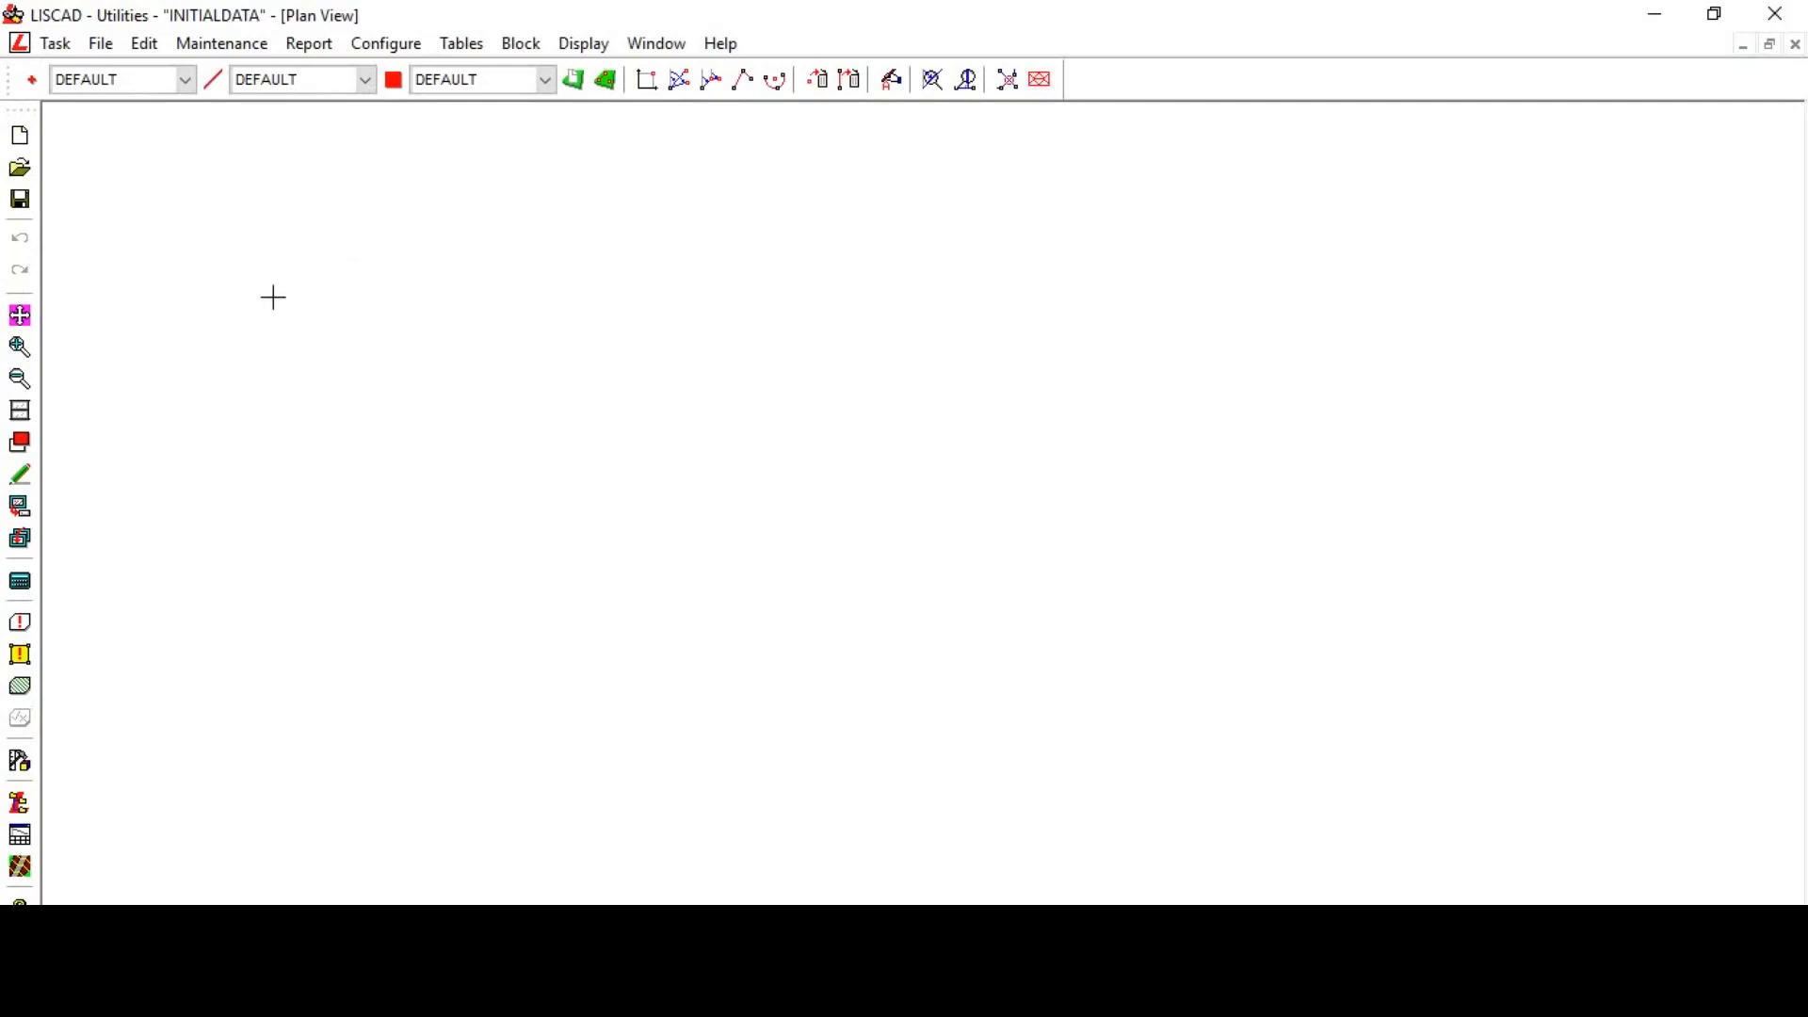
- Switch to the Data Conversions task and import the Initial Data file with the User Definable comma-separated import
{"action": "left_click", "coordinate": [55, 43]}
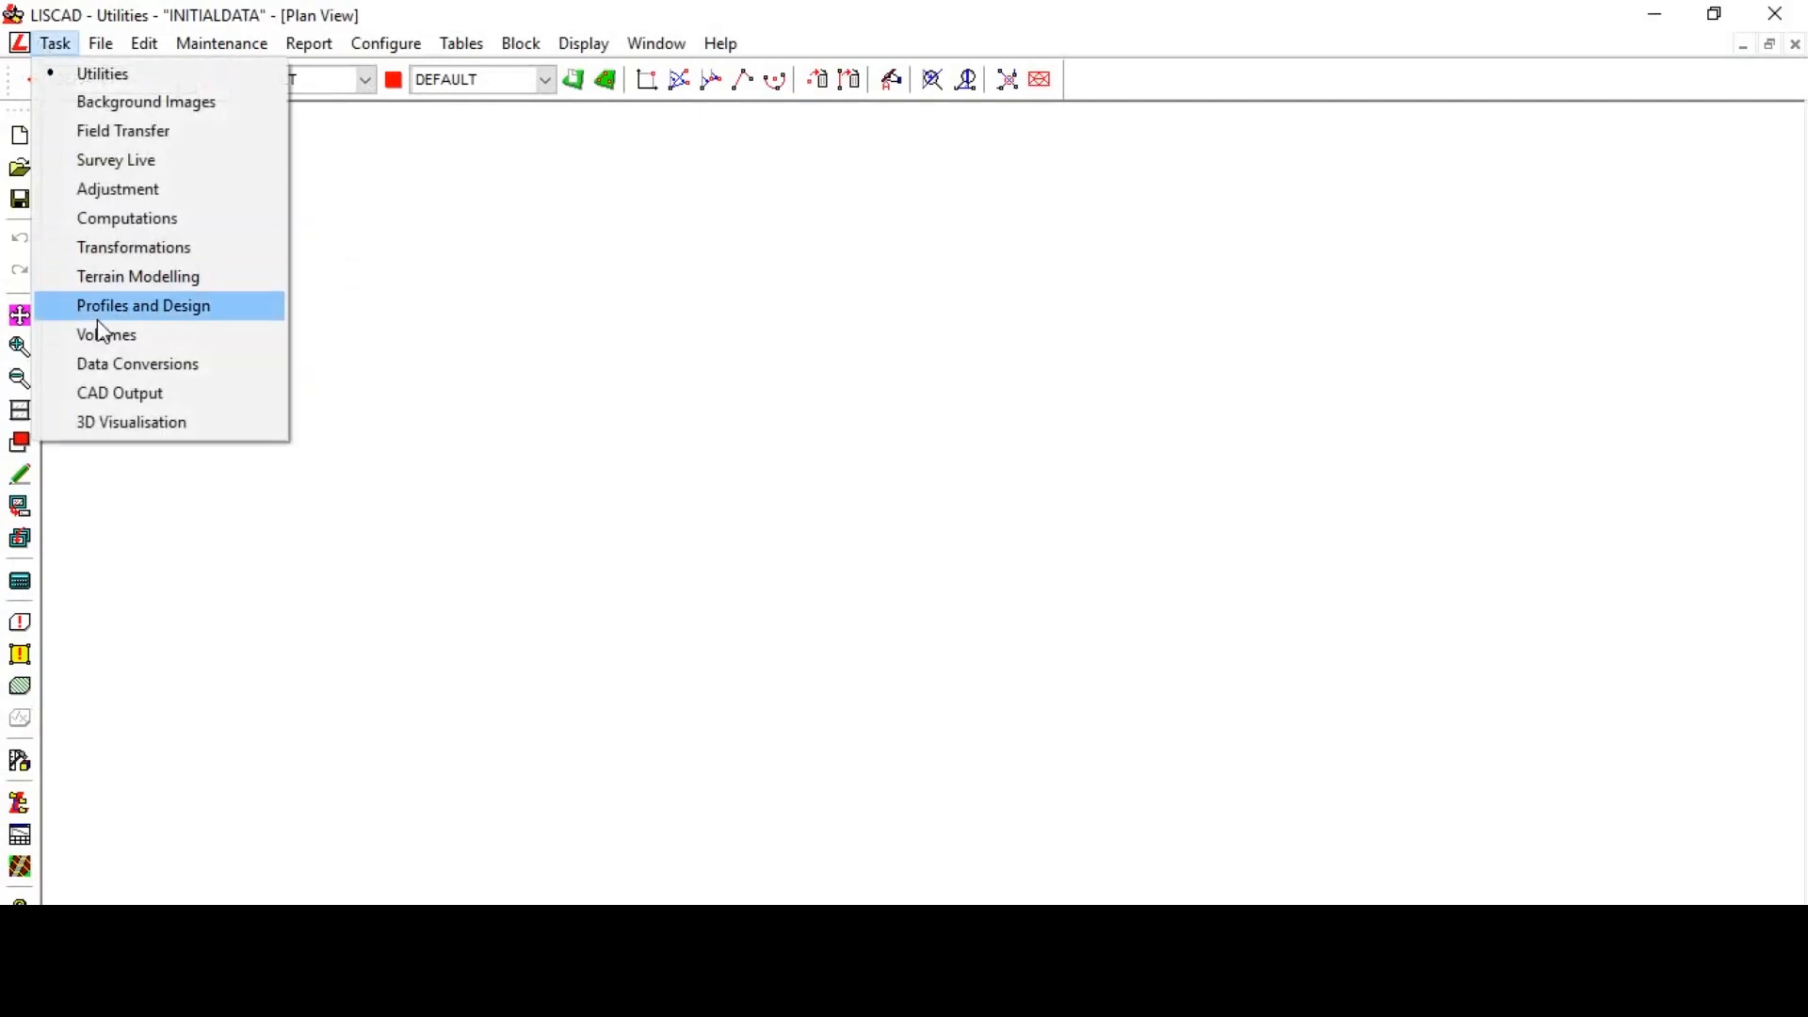
{"action": "left_click", "coordinate": [118, 365]}
{"action": "left_click", "coordinate": [159, 47]}
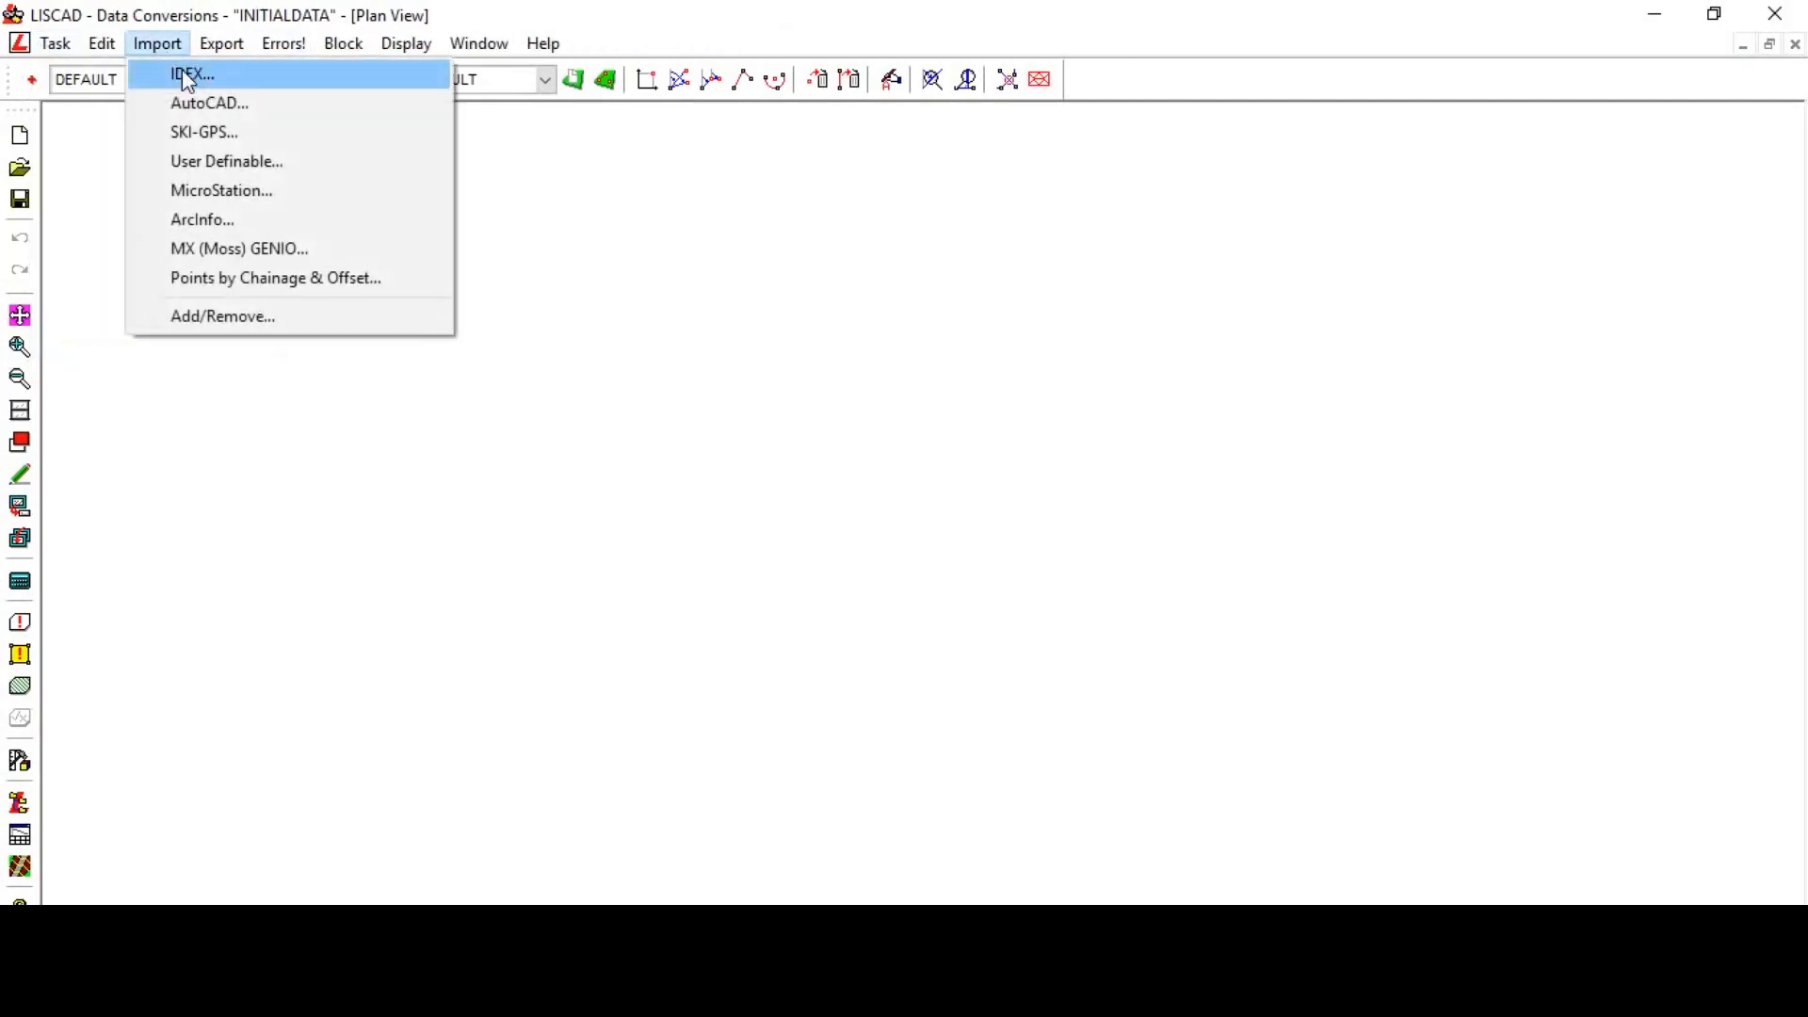
{"action": "left_click", "coordinate": [245, 170]}
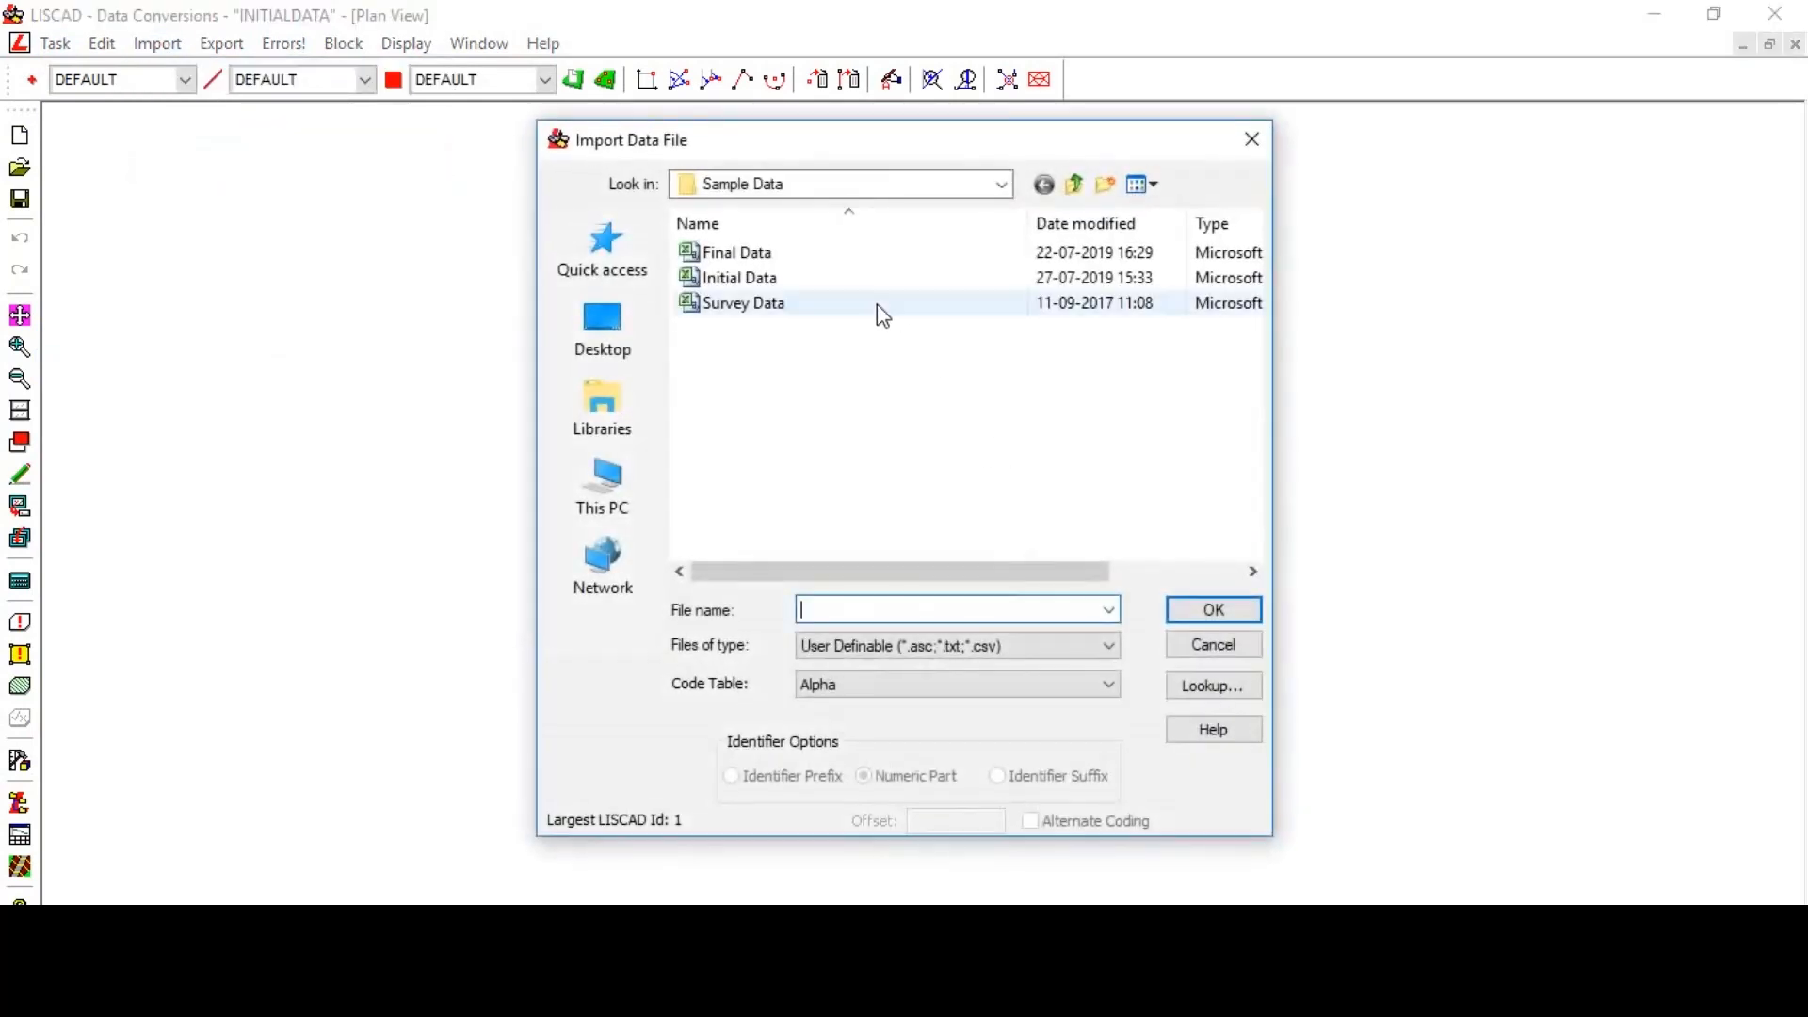
{"action": "left_click", "coordinate": [811, 278]}
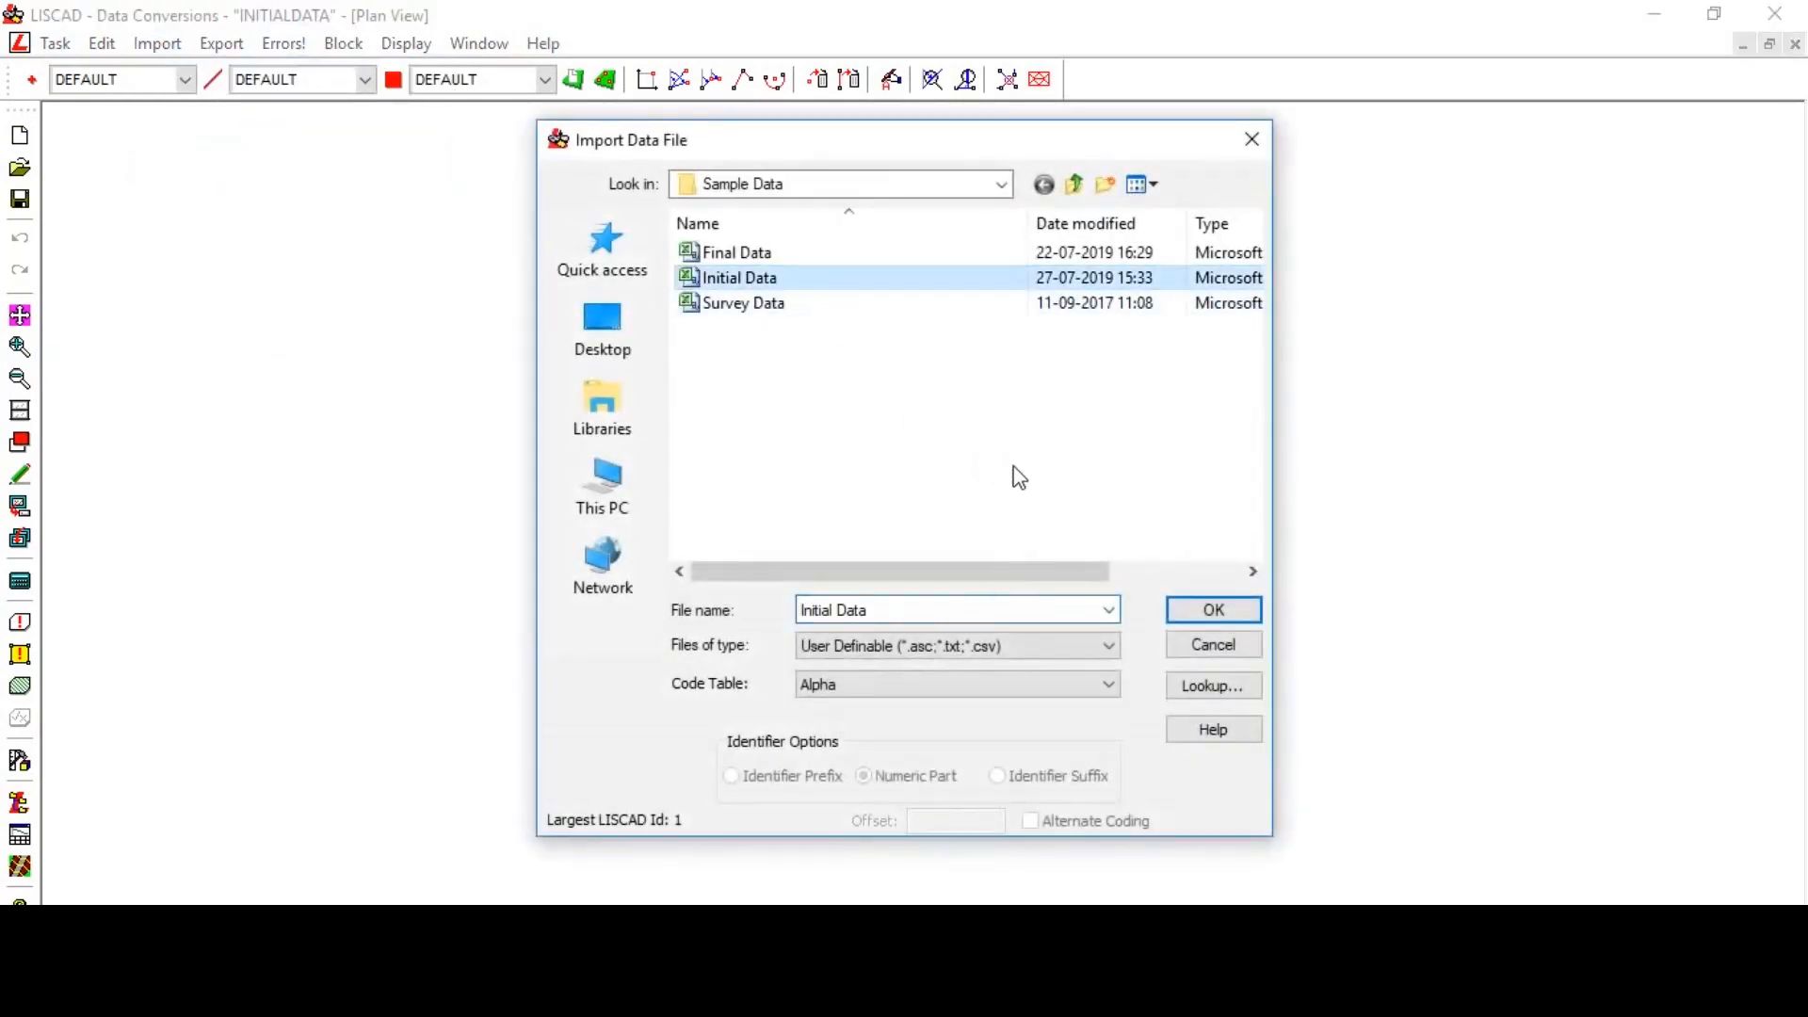
{"action": "left_click", "coordinate": [1209, 610]}
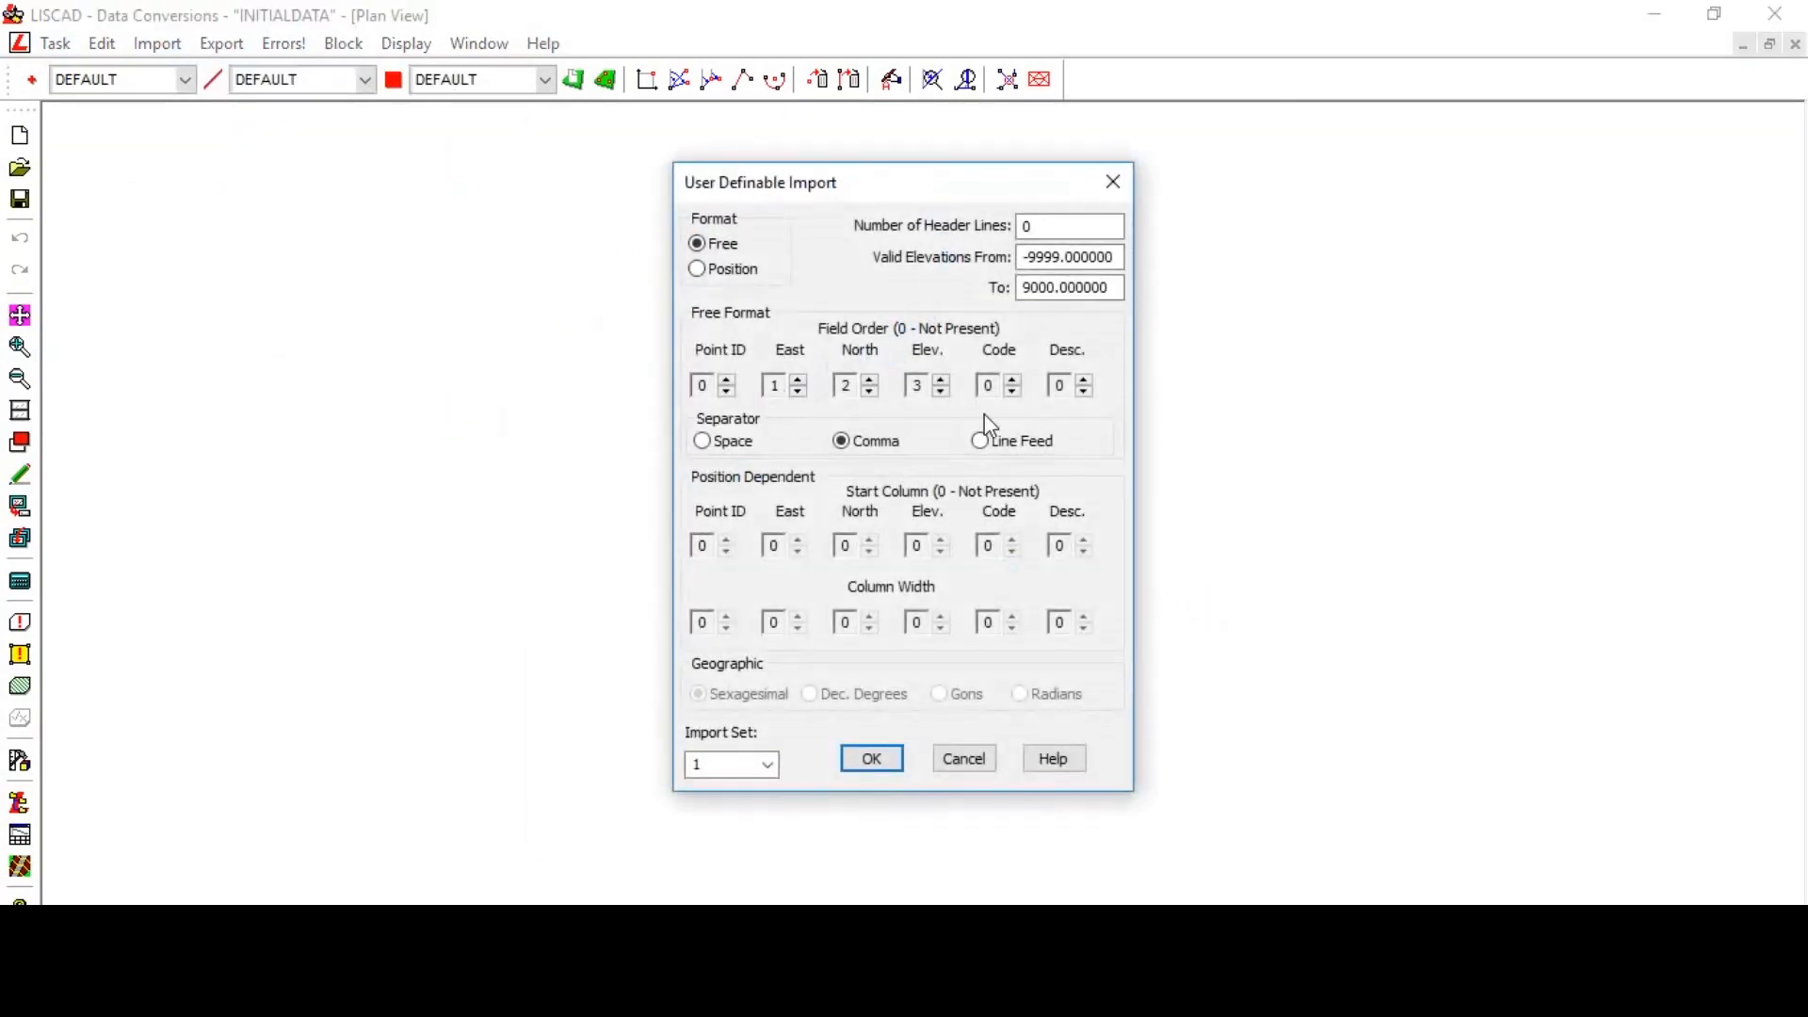
{"action": "left_click", "coordinate": [869, 758]}
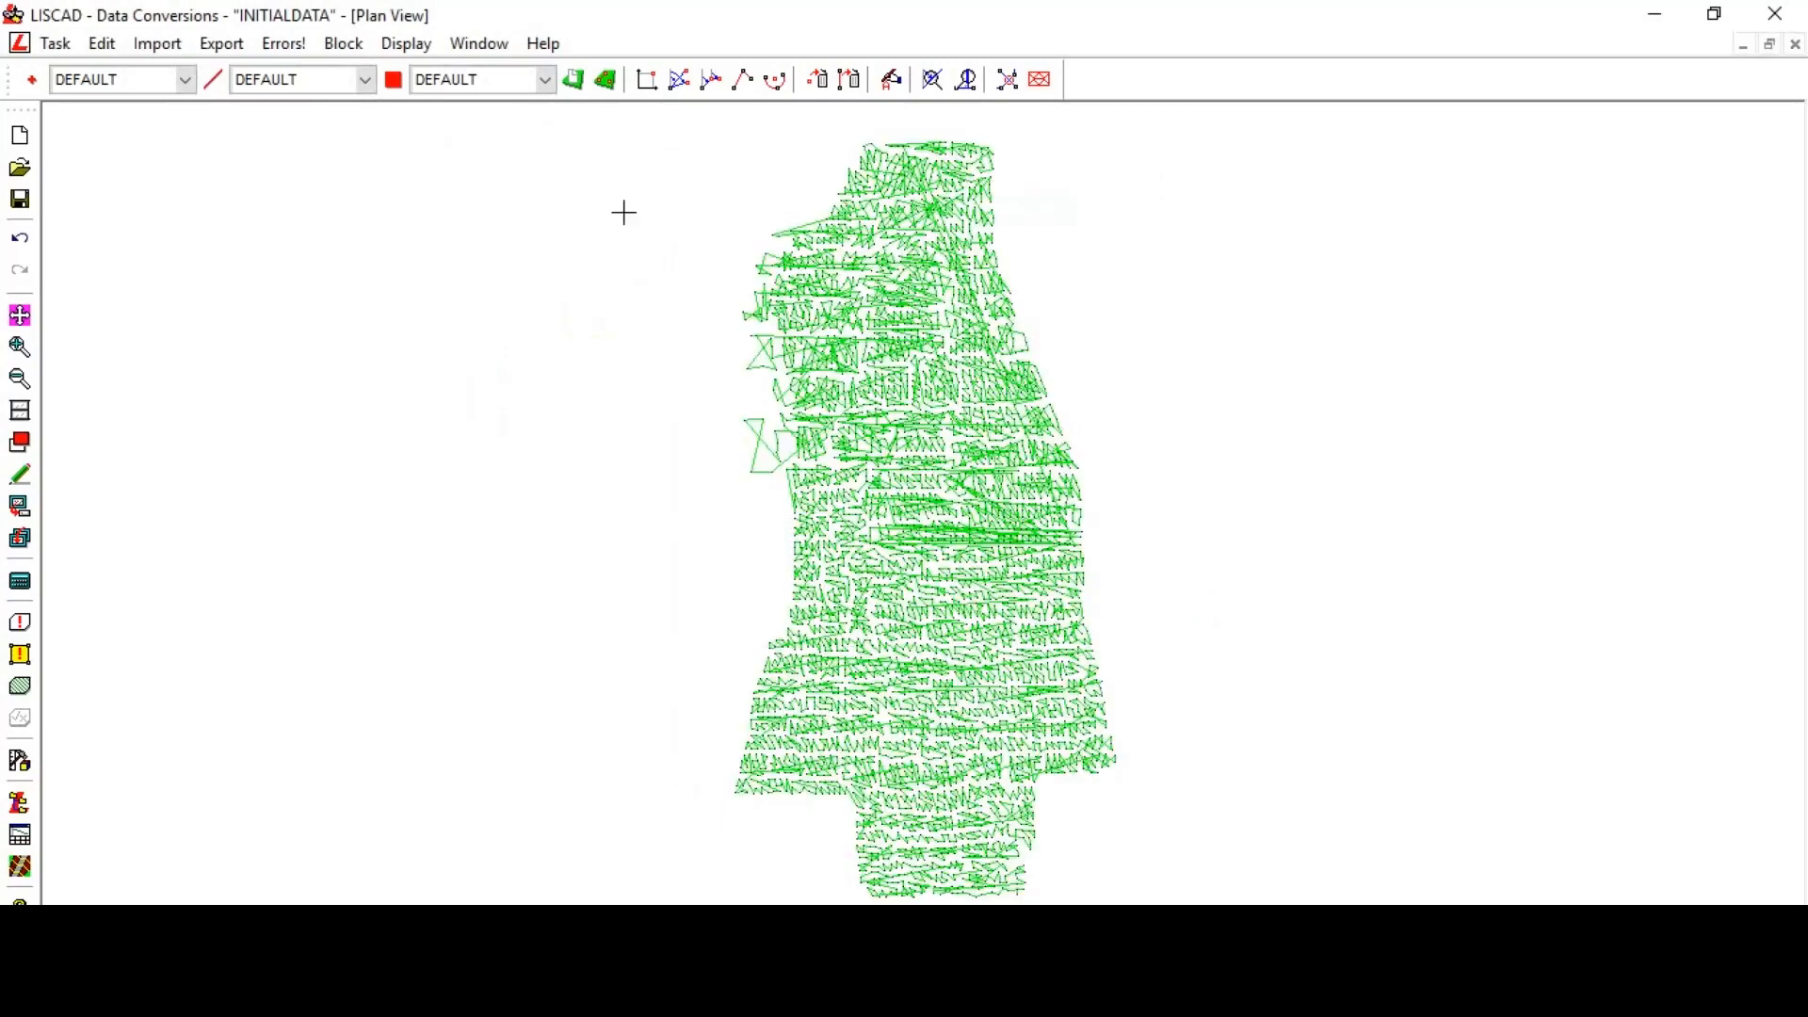
- Block the whole data set and delete all its lines, leaving only the points
{"action": "left_click", "coordinate": [330, 46]}
{"action": "left_click", "coordinate": [371, 133]}
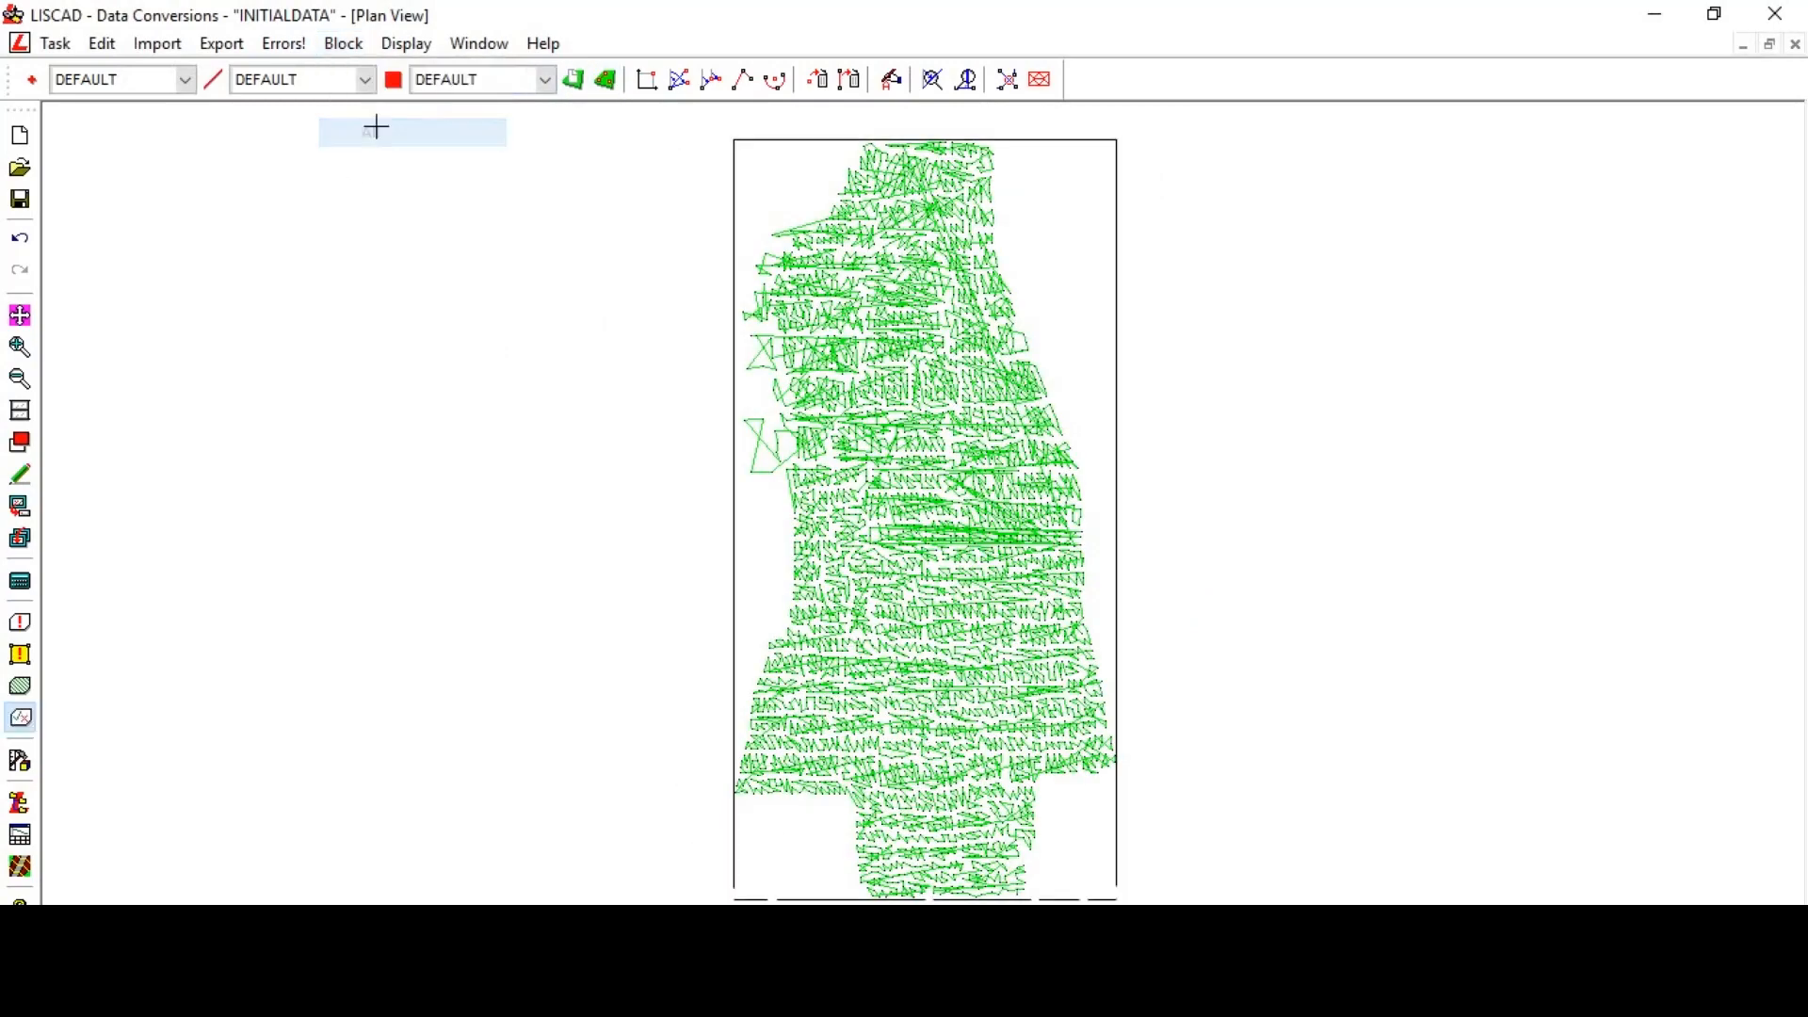
{"action": "left_click", "coordinate": [852, 87]}
{"action": "left_click", "coordinate": [369, 420]}
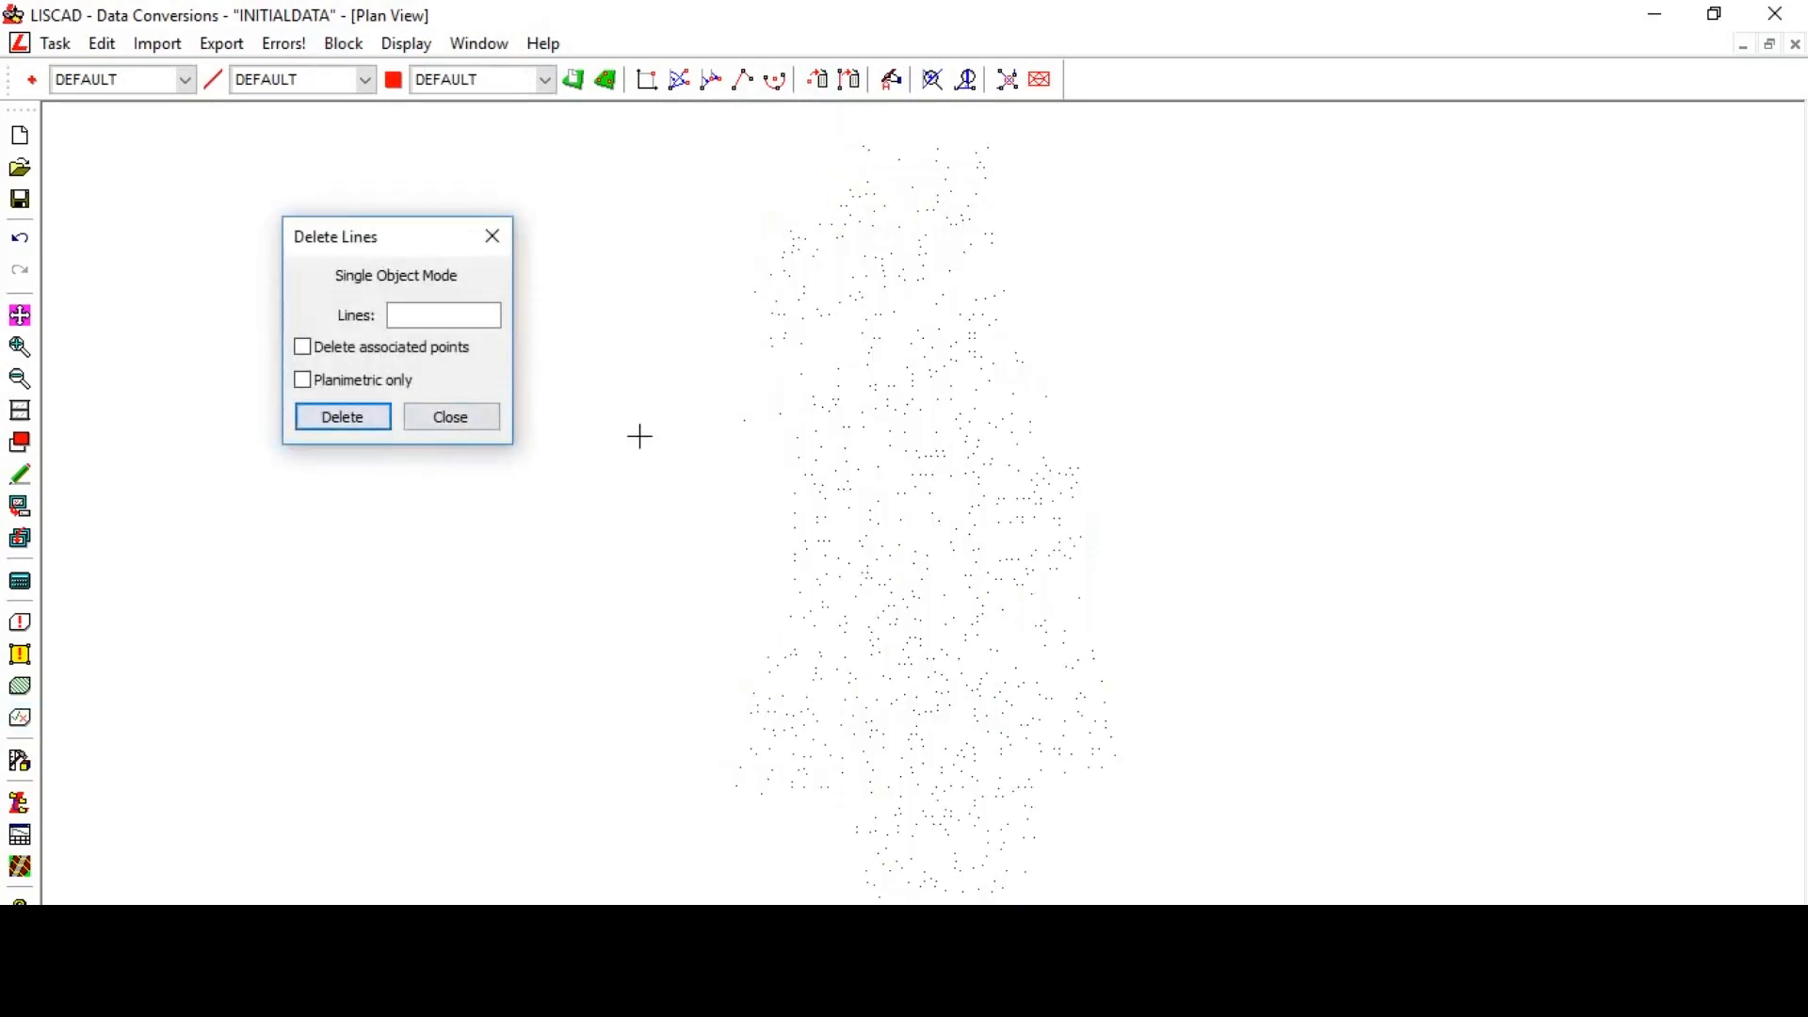
{"action": "left_click", "coordinate": [438, 419]}
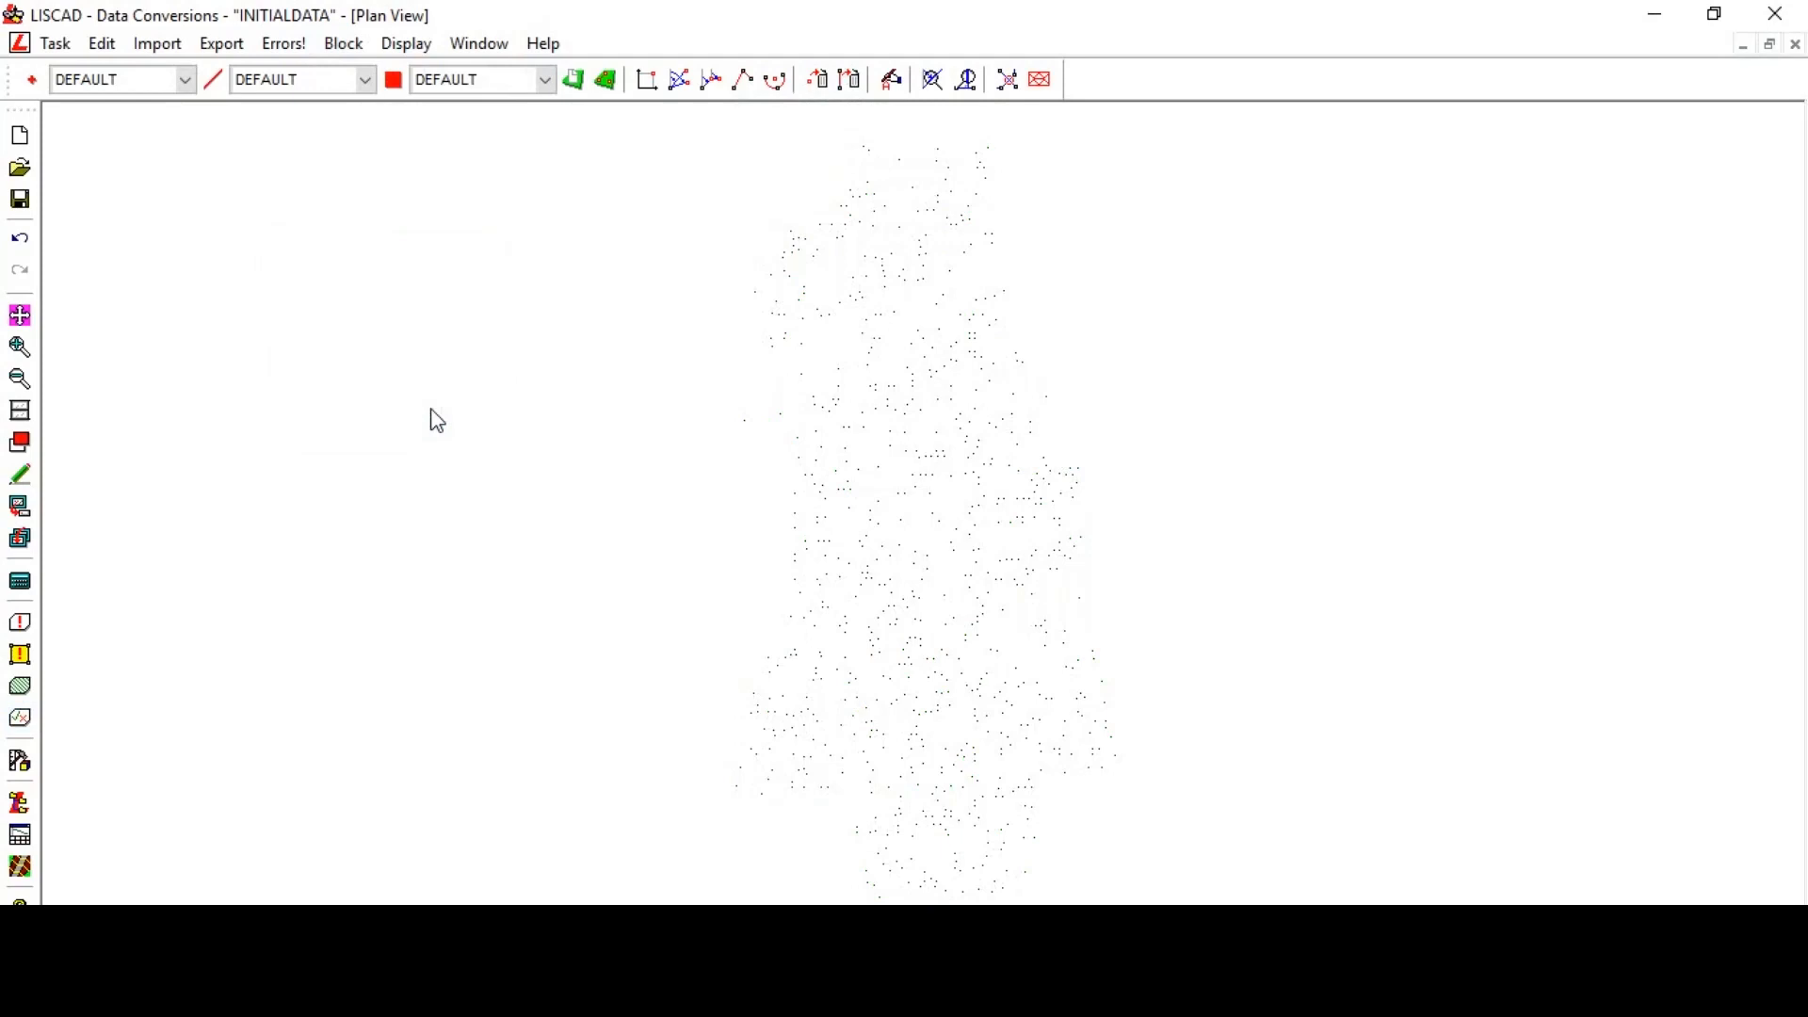
- Switch to the Terrain Modelling task and form a terrain model from the imported points
{"action": "left_click", "coordinate": [60, 46]}
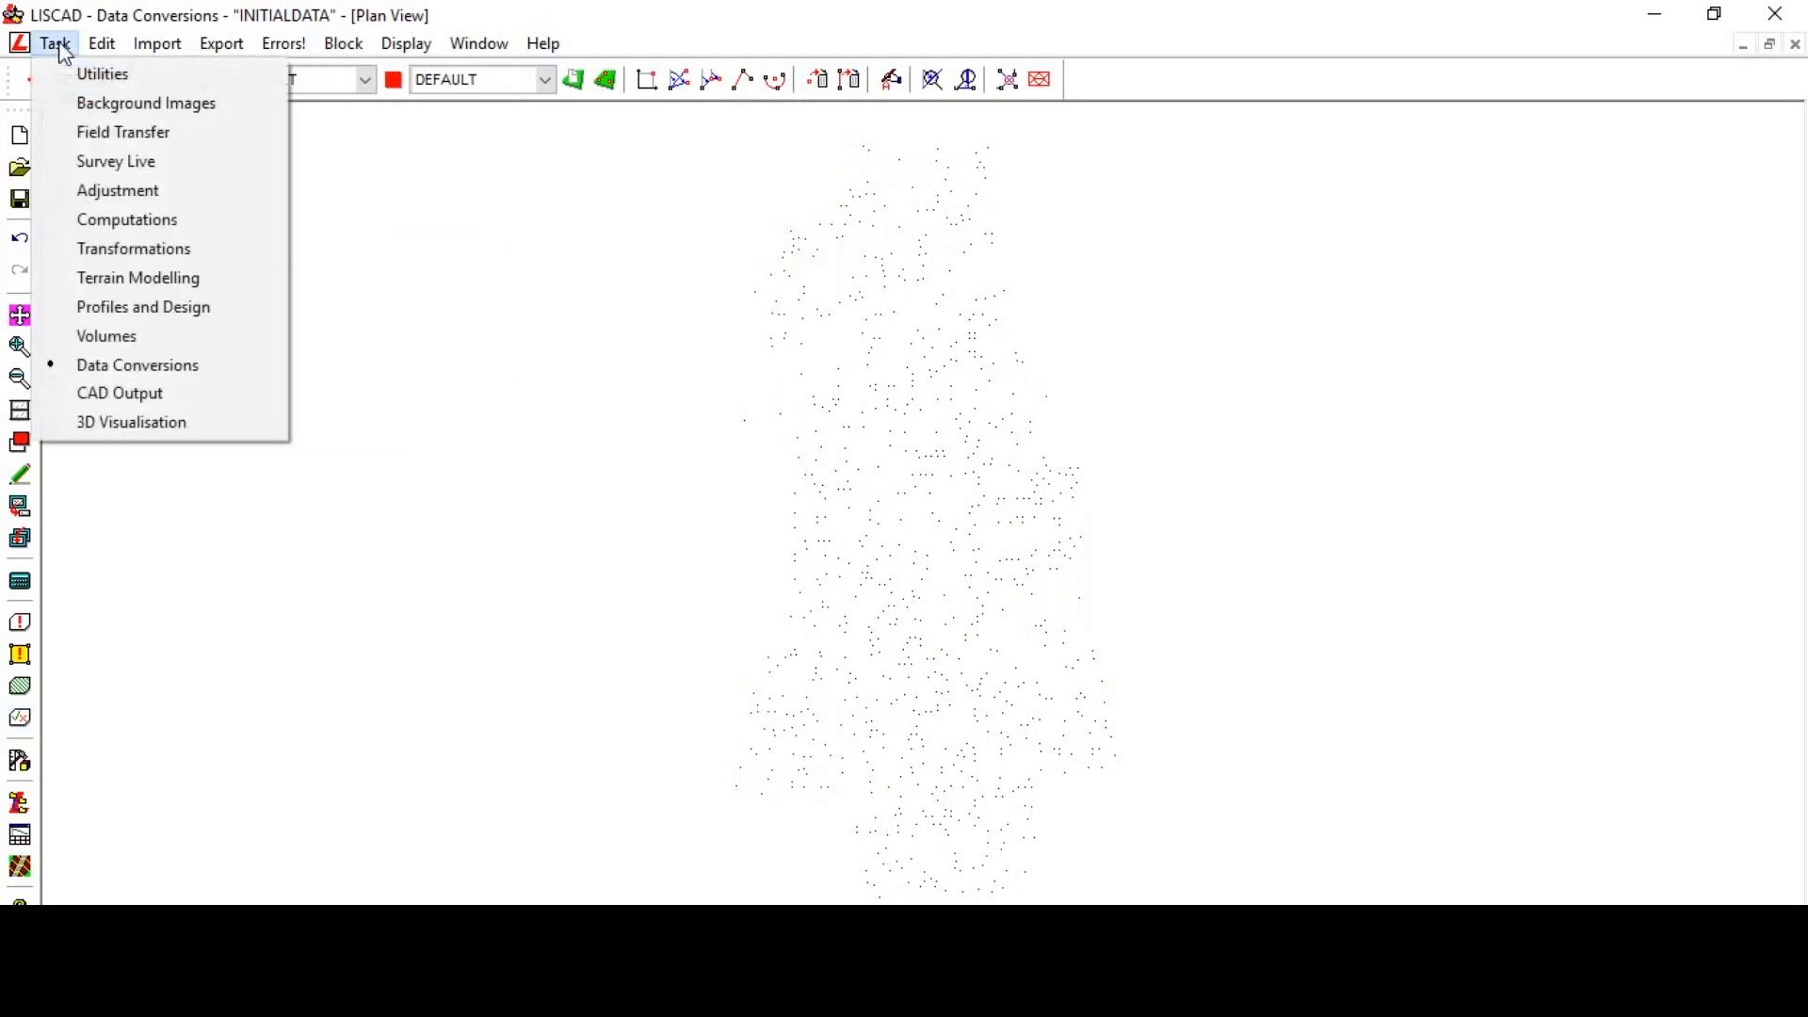
{"action": "left_click", "coordinate": [139, 277]}
{"action": "left_click", "coordinate": [124, 44]}
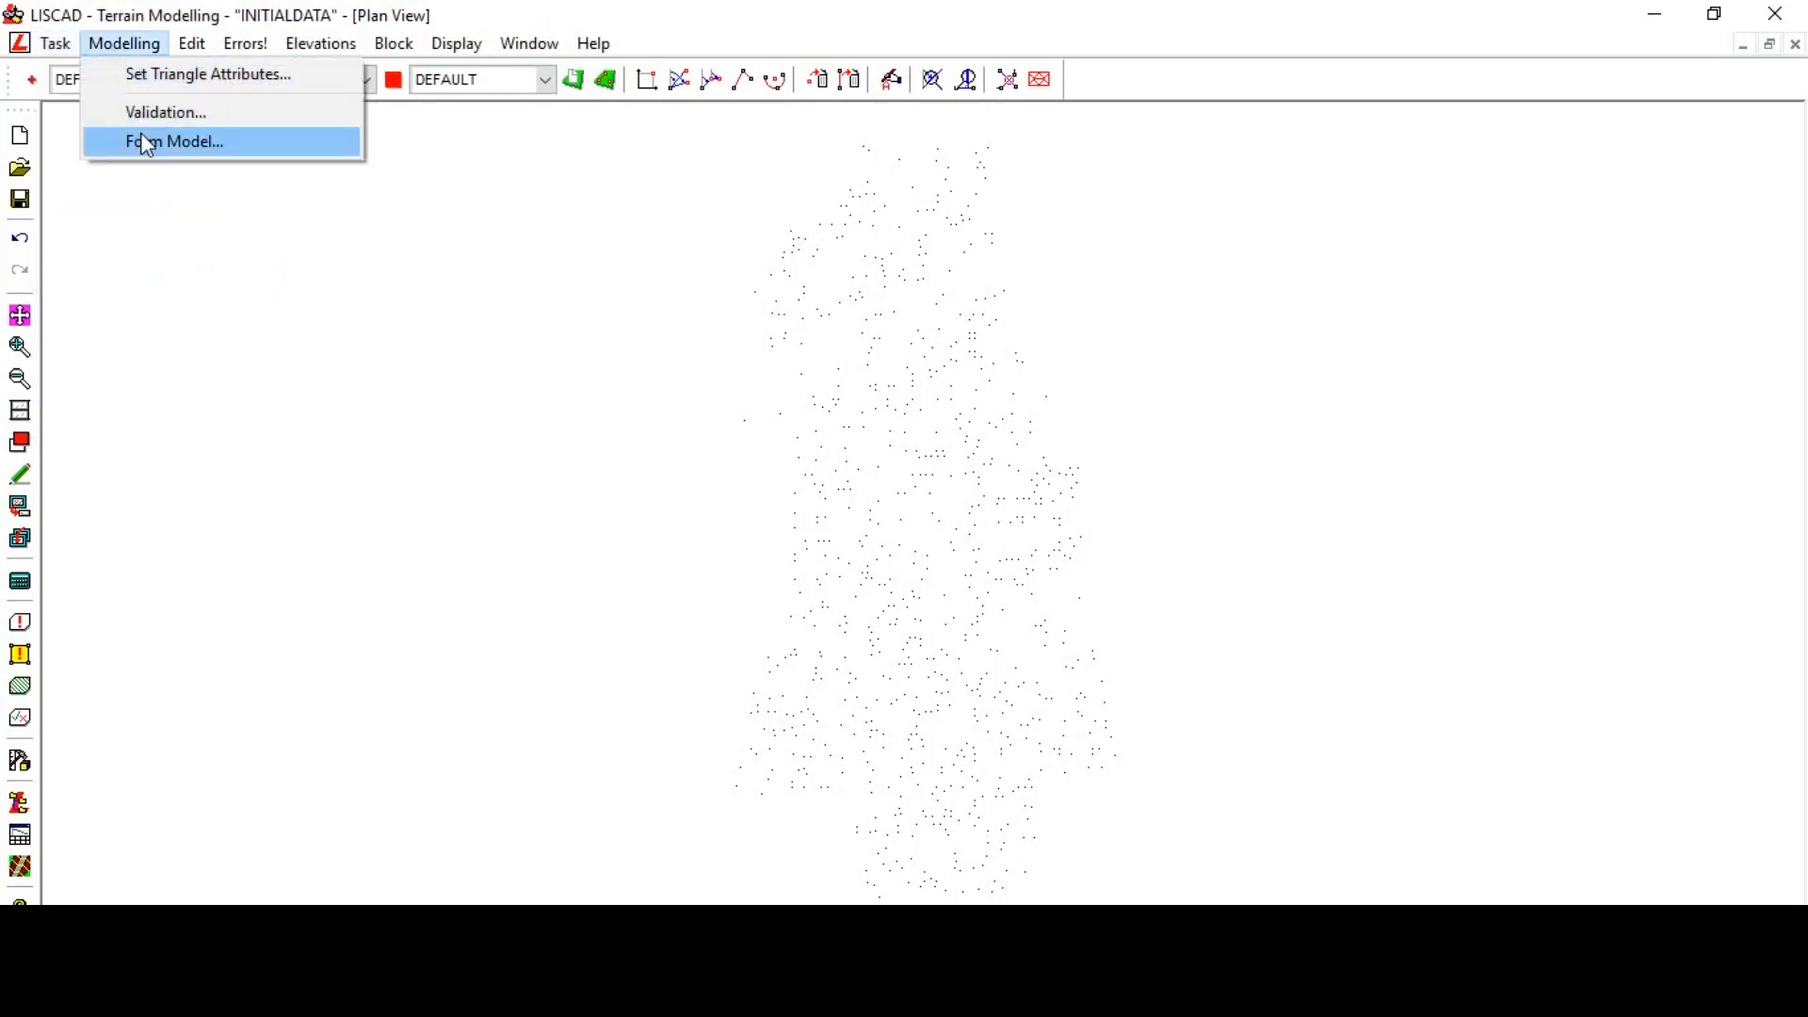
{"action": "left_click", "coordinate": [148, 144]}
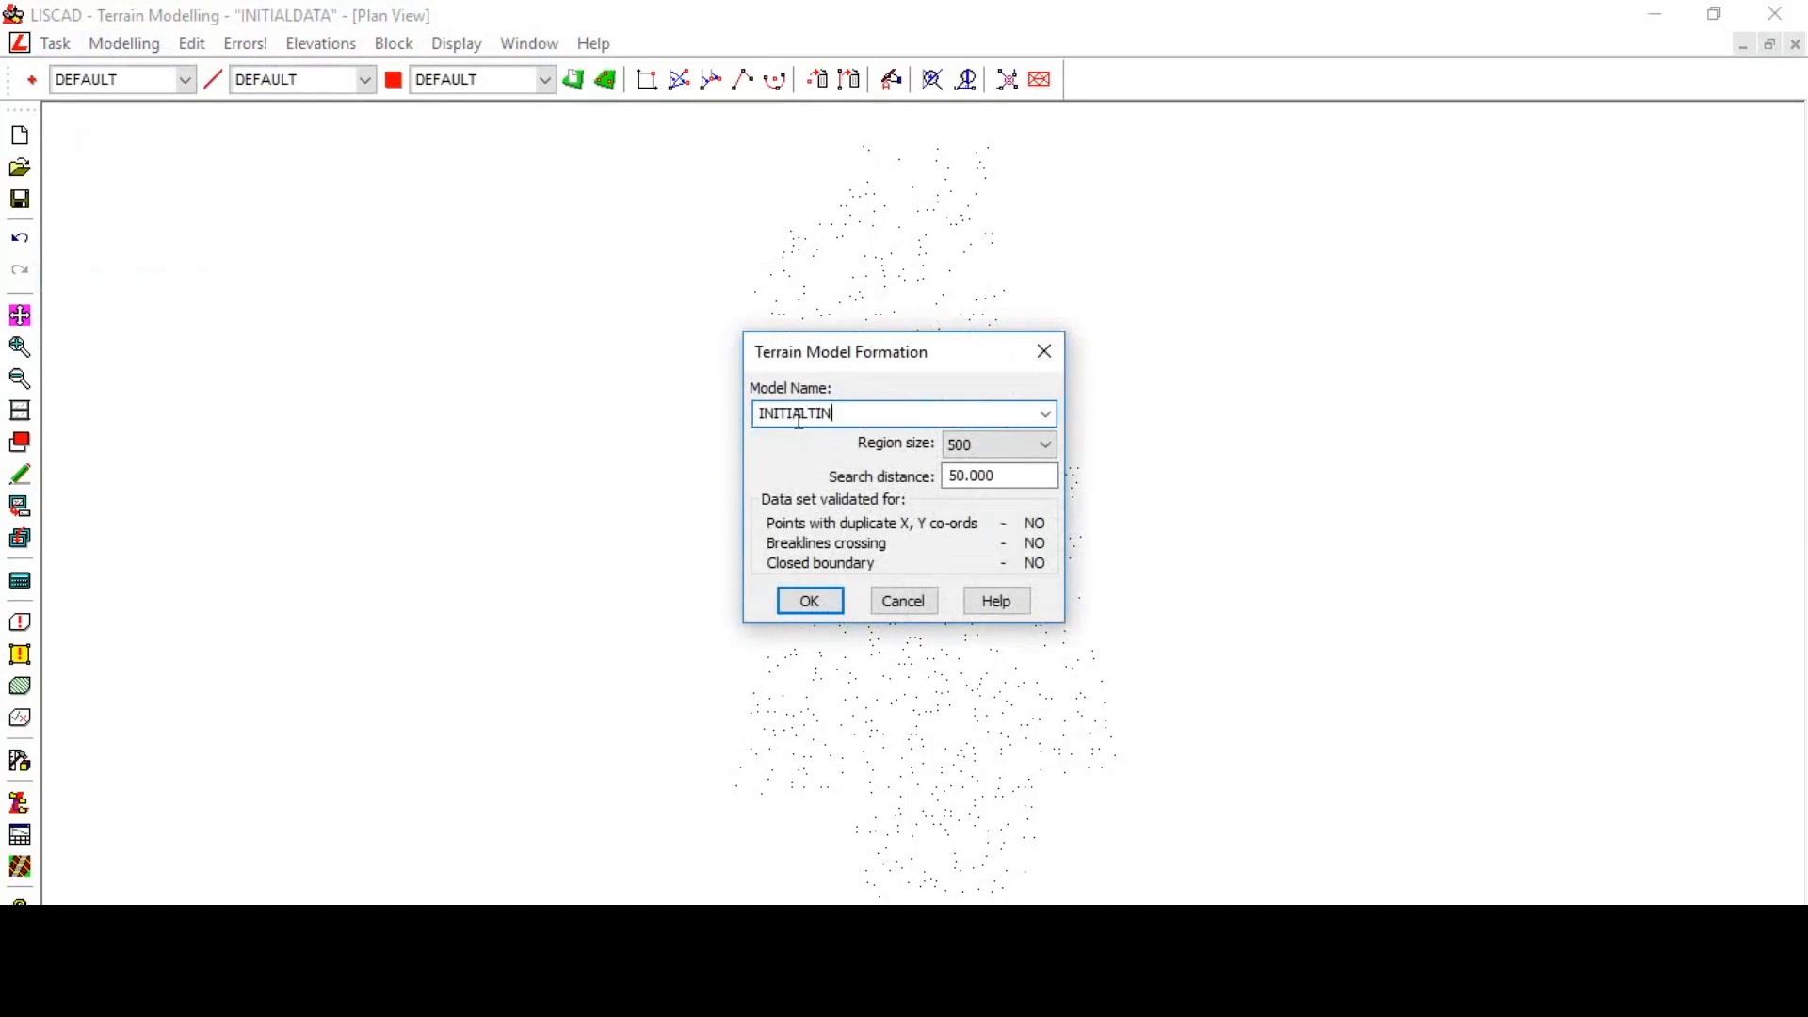
{"action": "left_click", "coordinate": [813, 608]}
{"action": "left_click", "coordinate": [971, 542]}
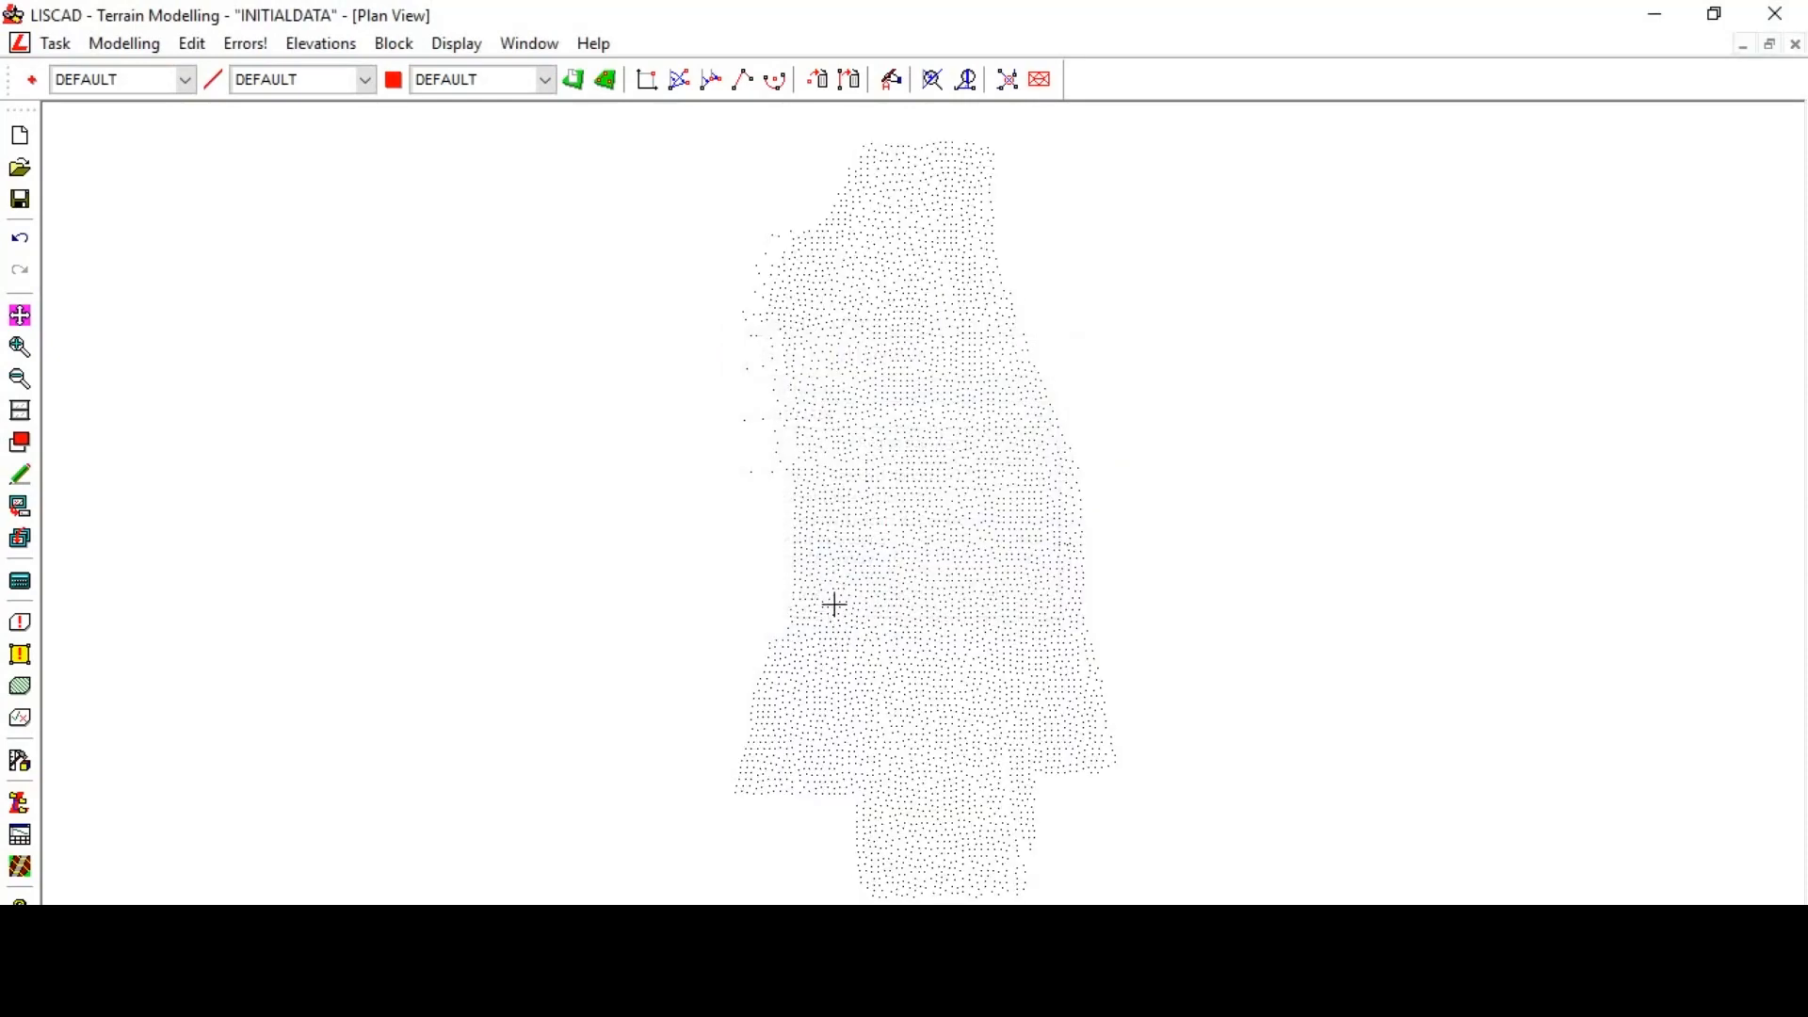
- Turn on triangle display for the INITIALTIN model and zoom in to inspect the triangulation
{"action": "right_click", "coordinate": [517, 368]}
{"action": "left_click", "coordinate": [586, 384]}
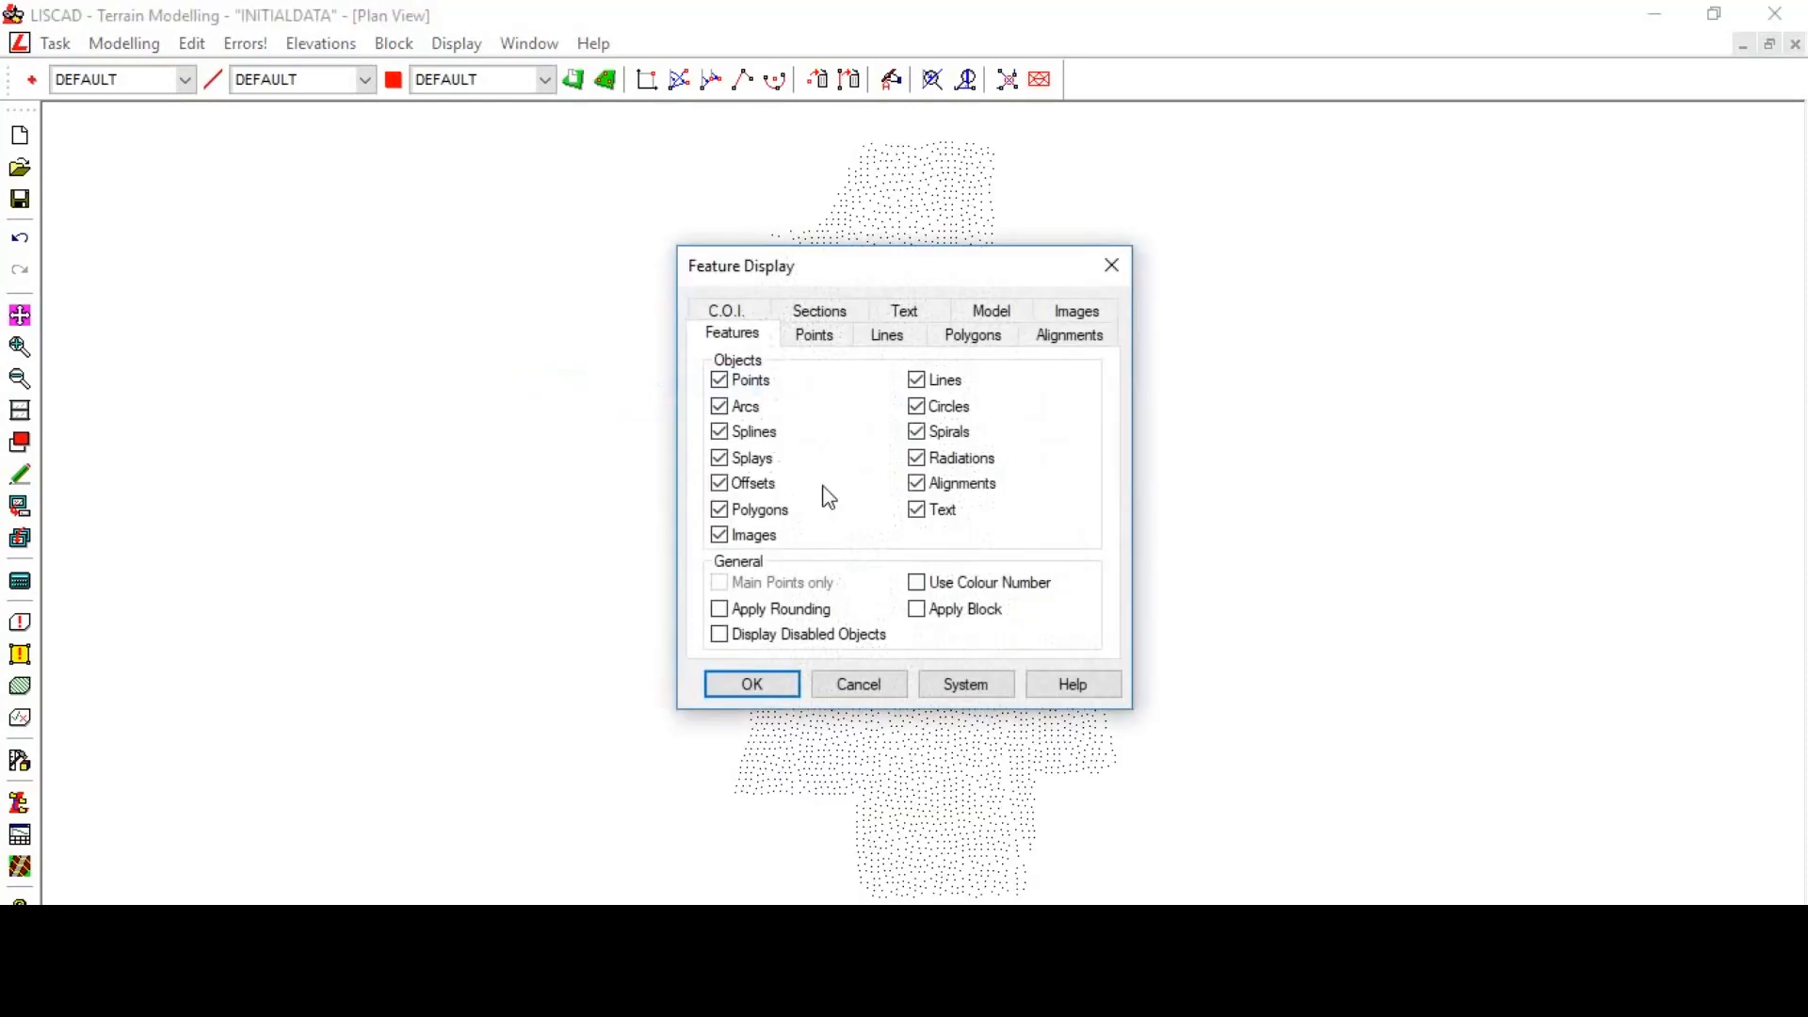
{"action": "left_click", "coordinate": [997, 311]}
{"action": "left_click", "coordinate": [767, 501]}
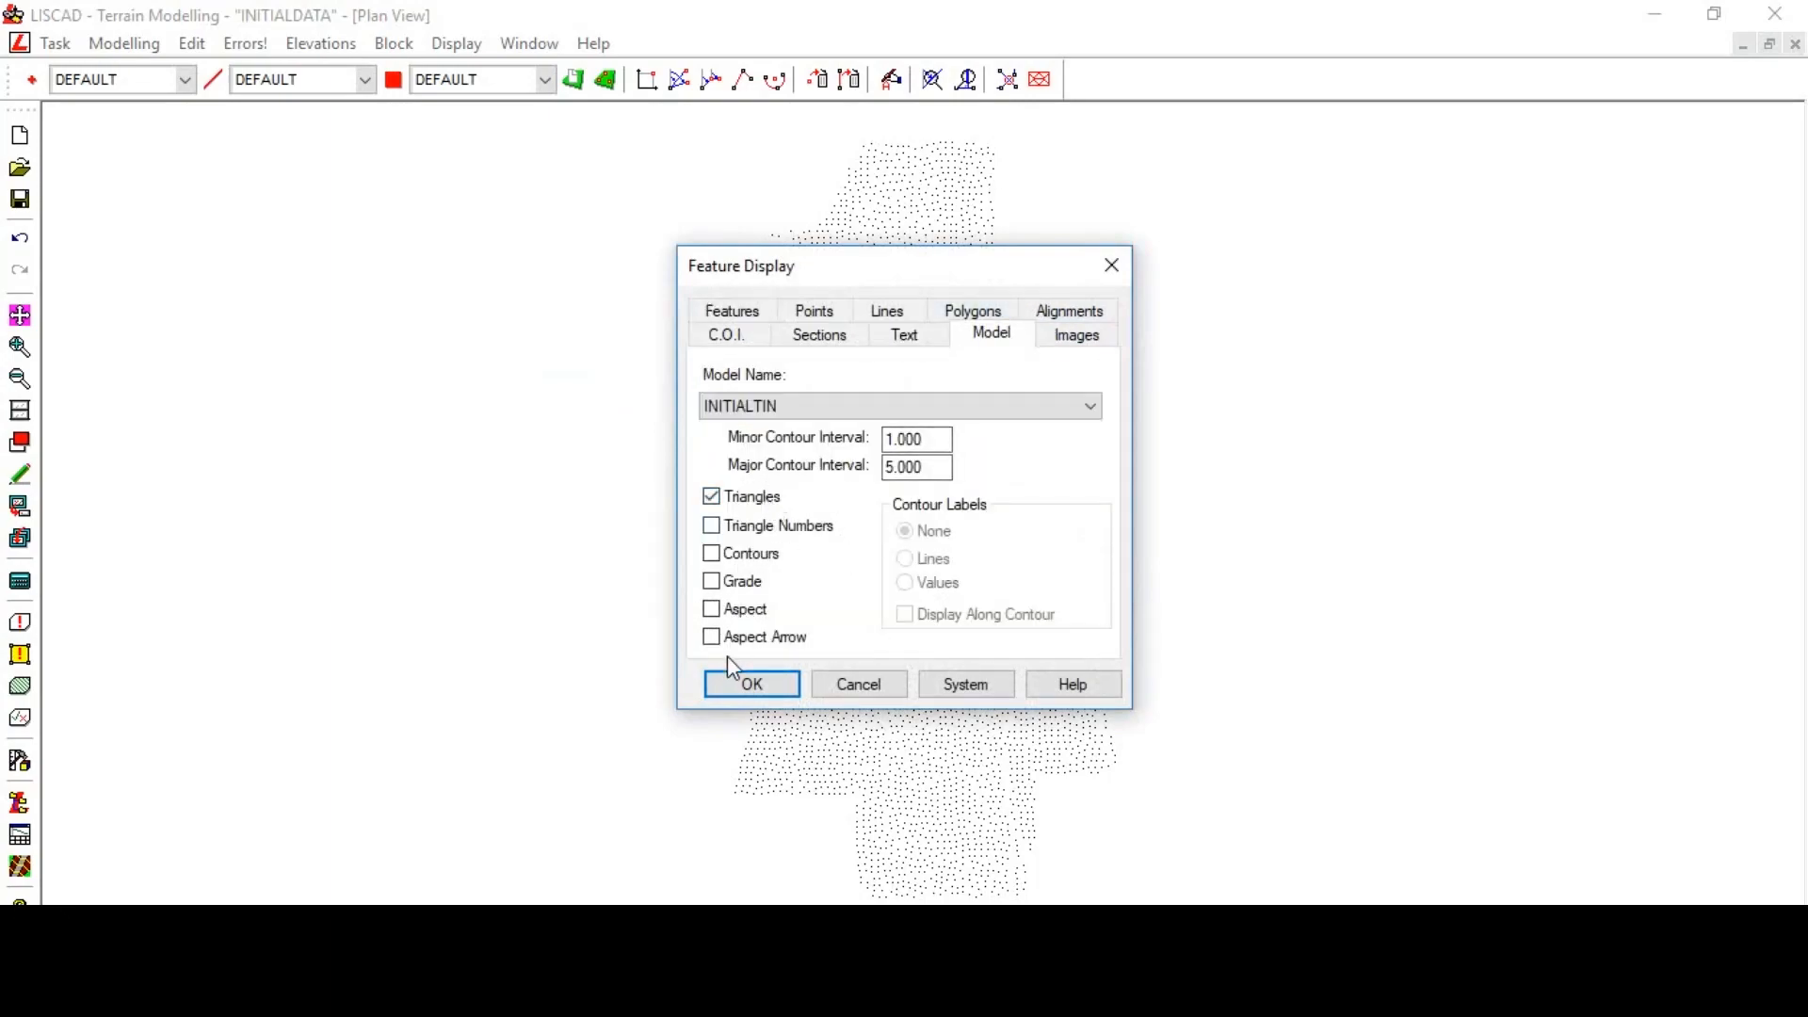
{"action": "left_click", "coordinate": [731, 690]}
{"action": "scroll", "coordinate": [816, 477], "scroll_direction": "up", "scroll_amount": 5}
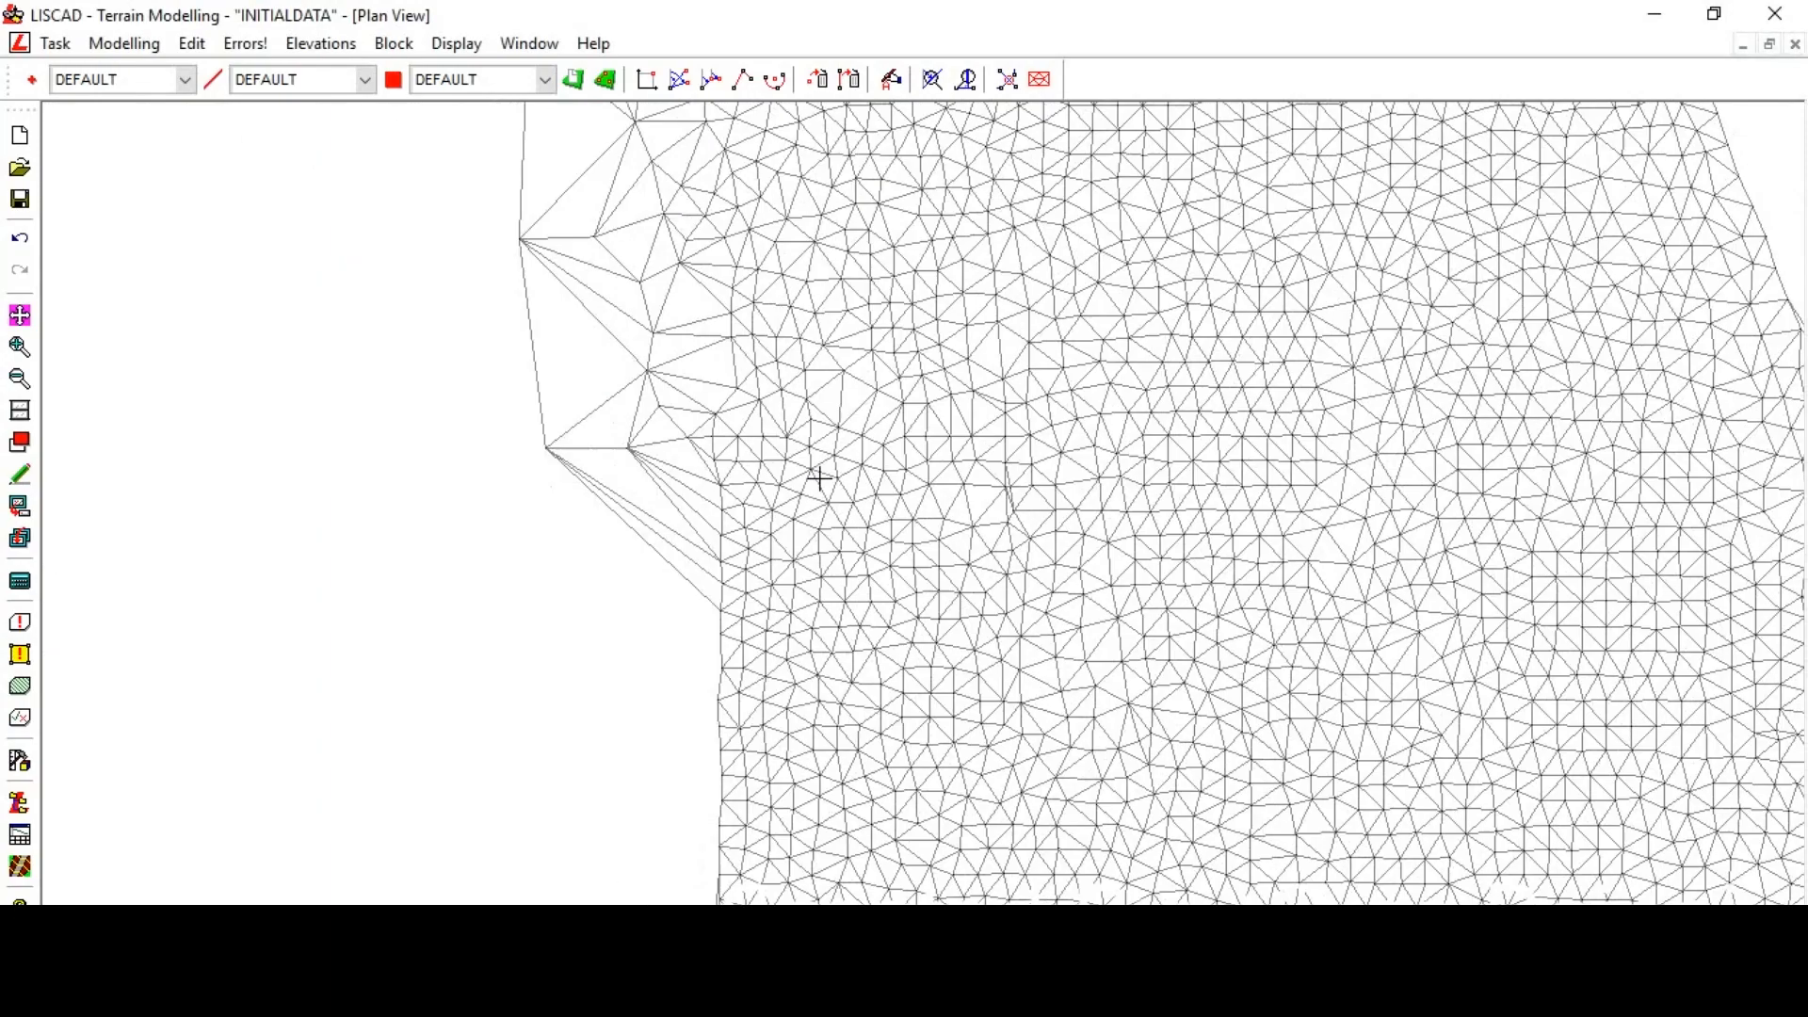
{"action": "scroll", "coordinate": [815, 477], "scroll_direction": "down", "scroll_amount": 5}
- Turn off triangle display for the INITIALTIN model in the feature display settings
{"action": "right_click", "coordinate": [355, 233]}
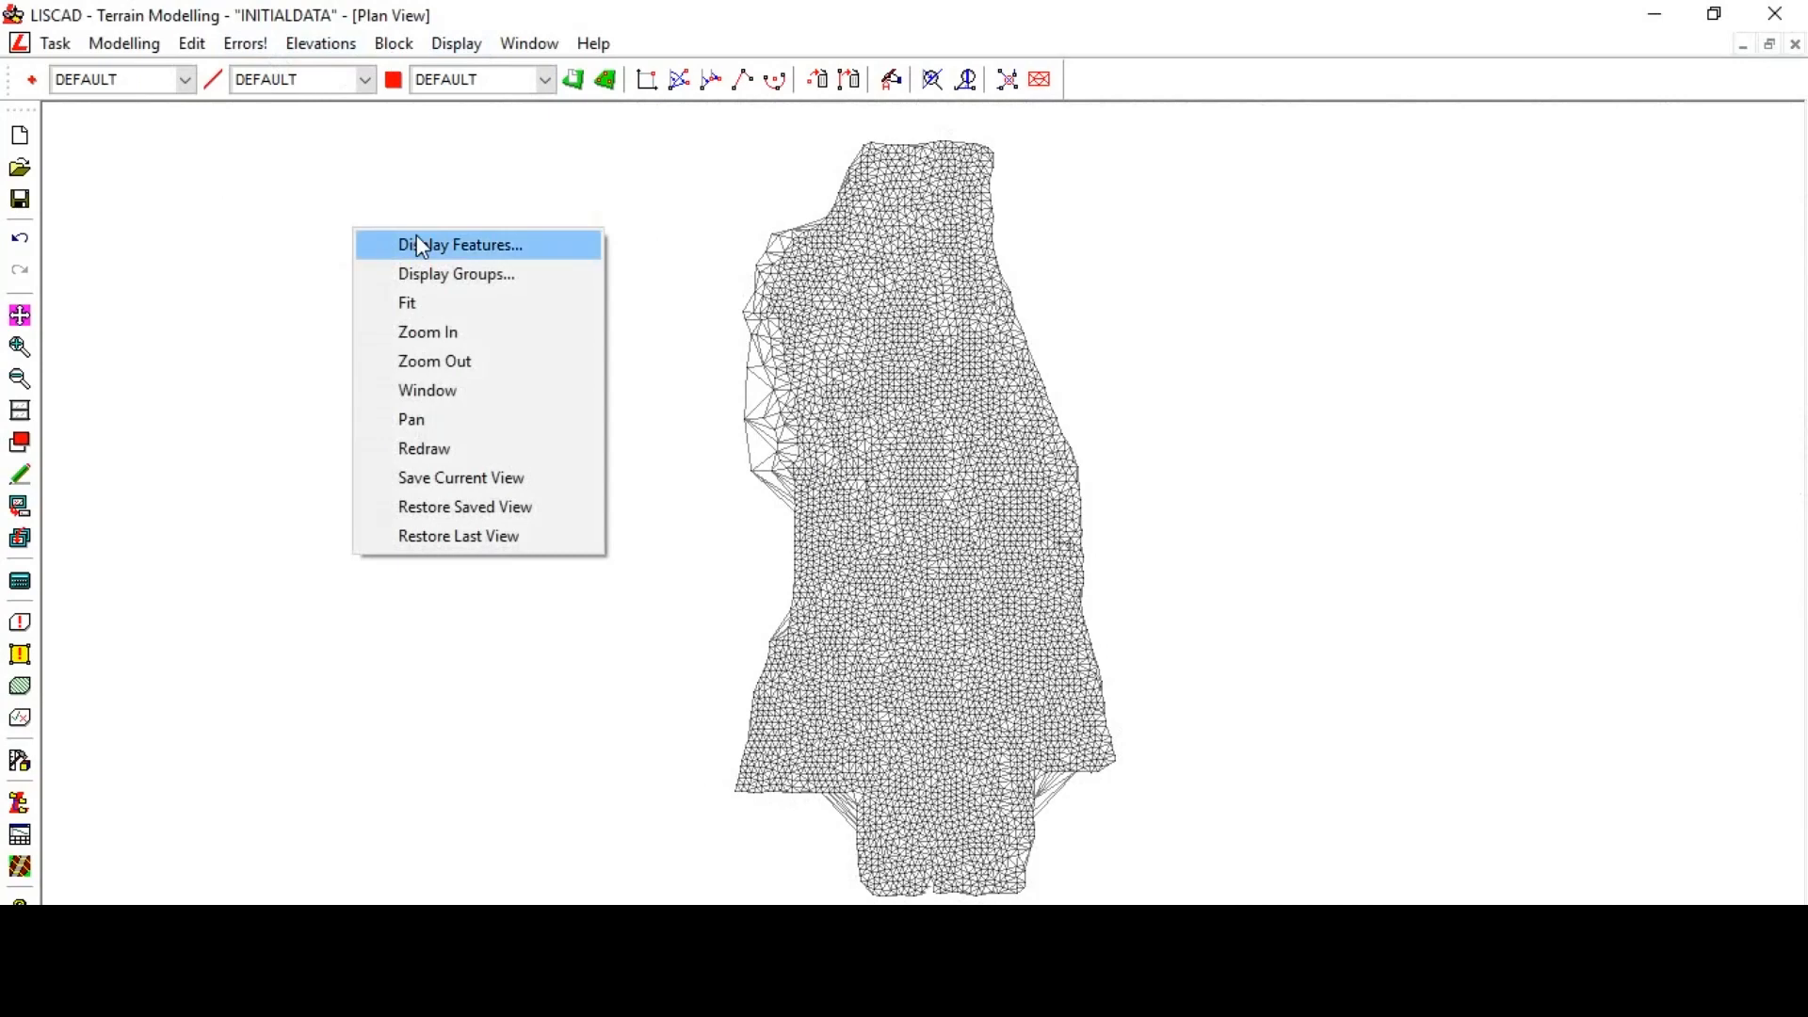
{"action": "left_click", "coordinate": [416, 241]}
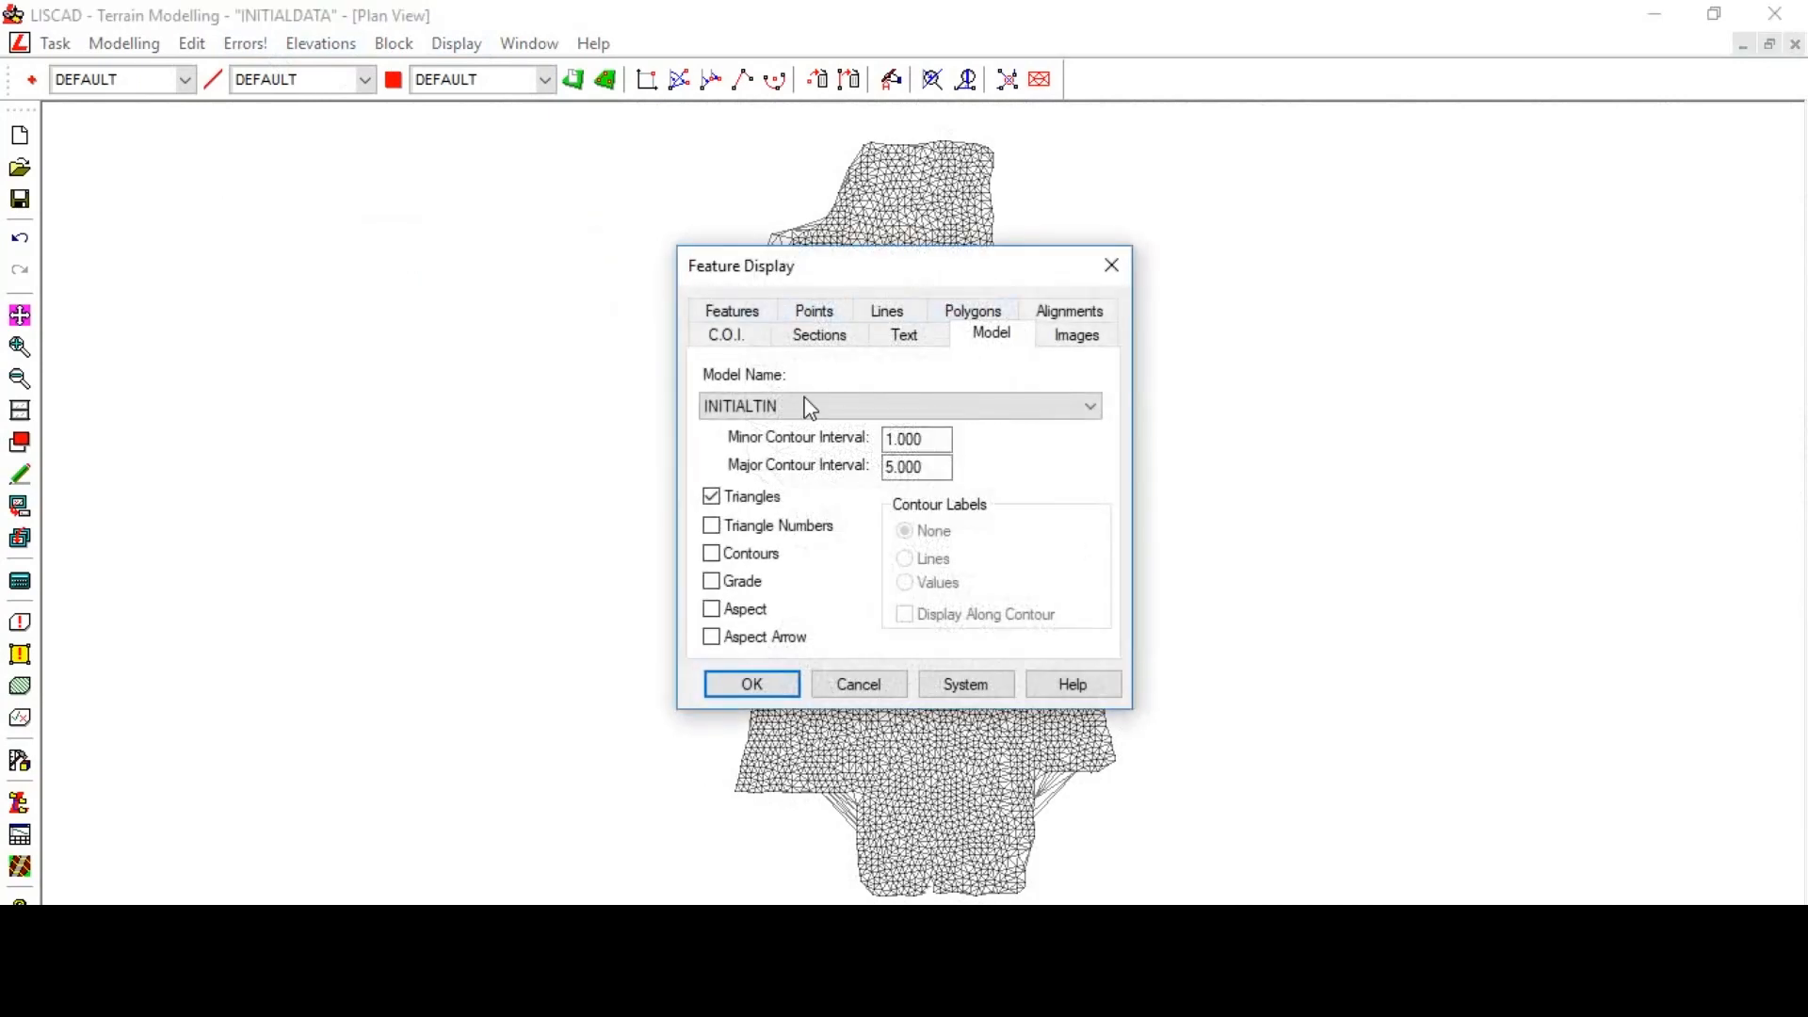
{"action": "left_click", "coordinate": [732, 500]}
{"action": "left_click", "coordinate": [727, 685]}
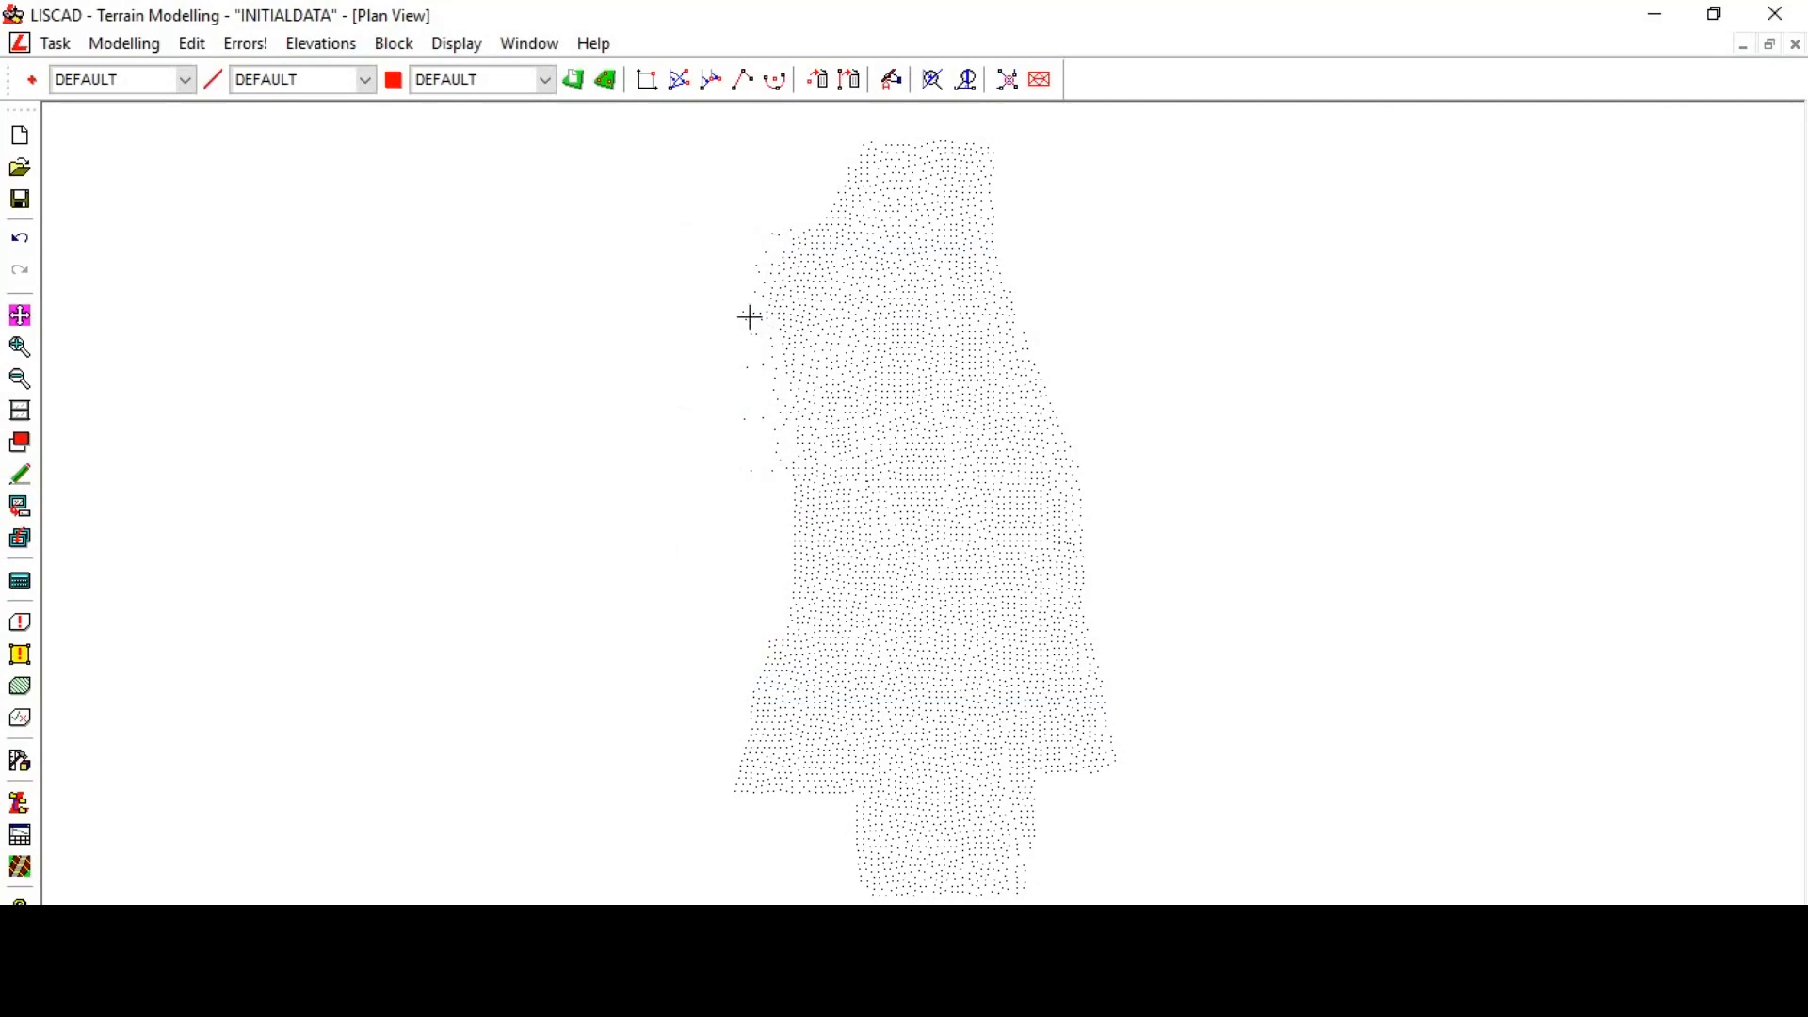
- Close the current file and create a new file named FINALDATA on the Desktop
{"action": "left_click", "coordinate": [1799, 49]}
{"action": "left_click", "coordinate": [64, 44]}
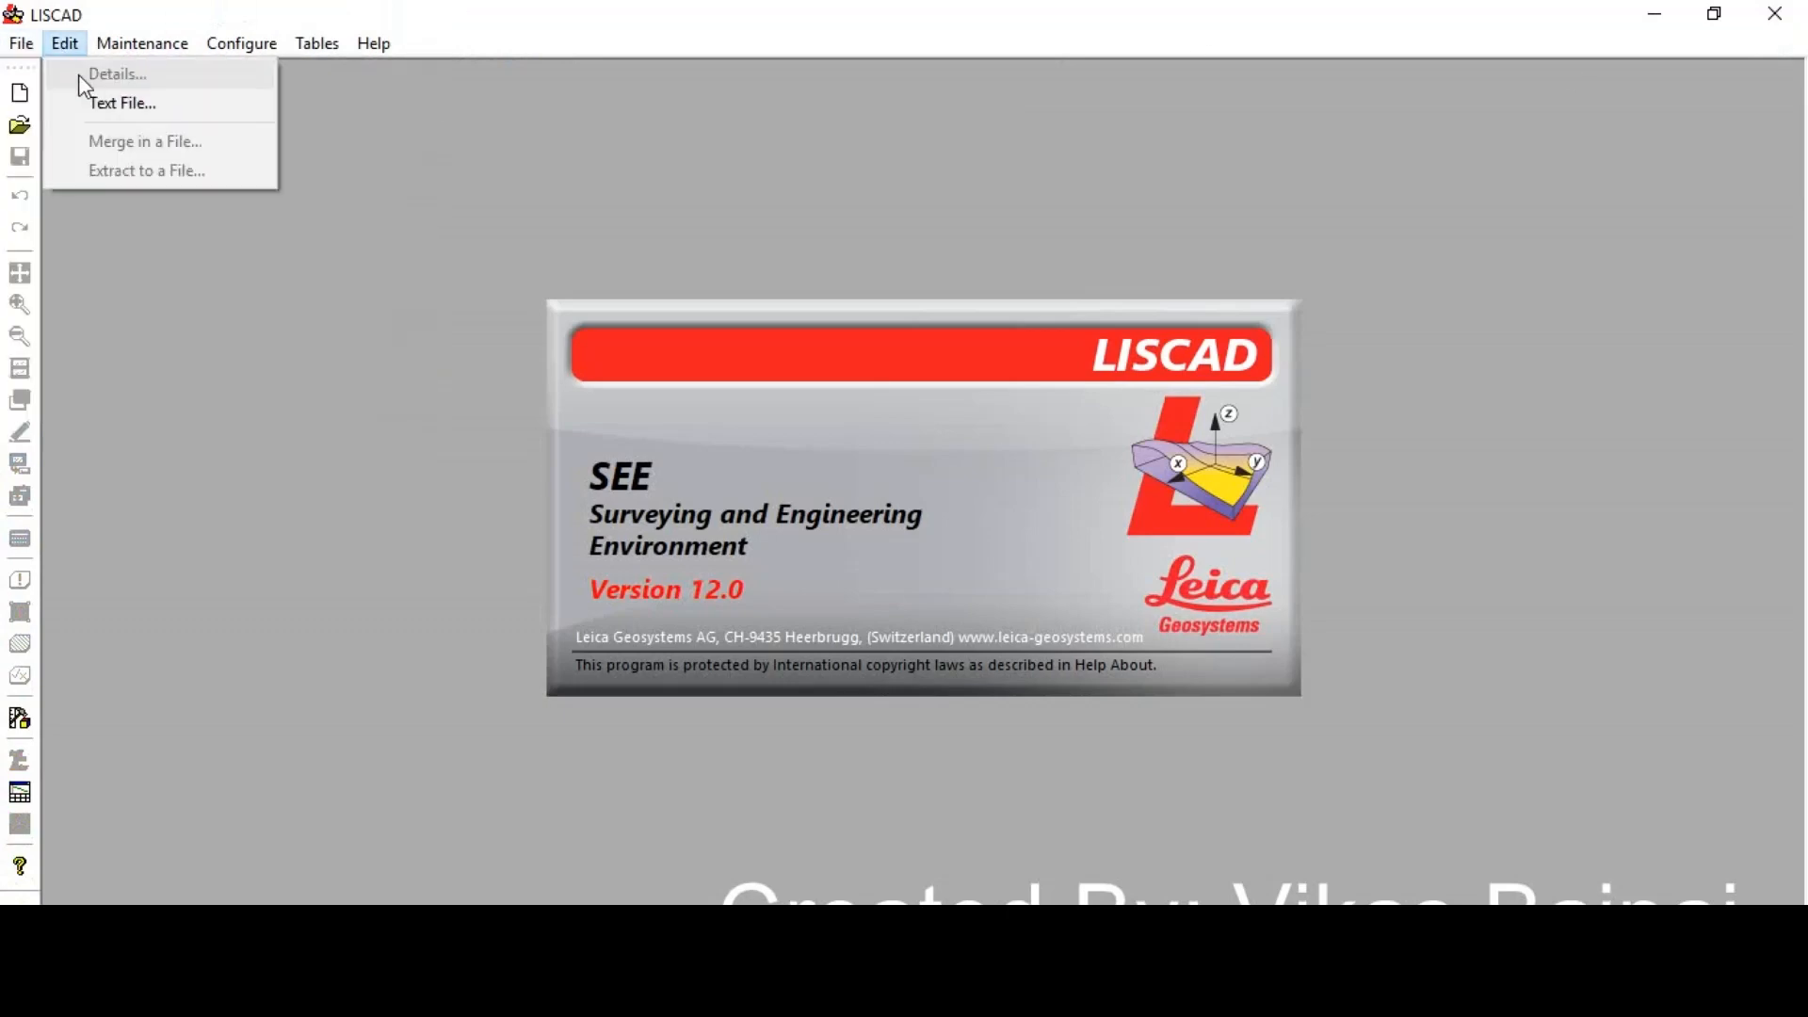
{"action": "left_click", "coordinate": [36, 71]}
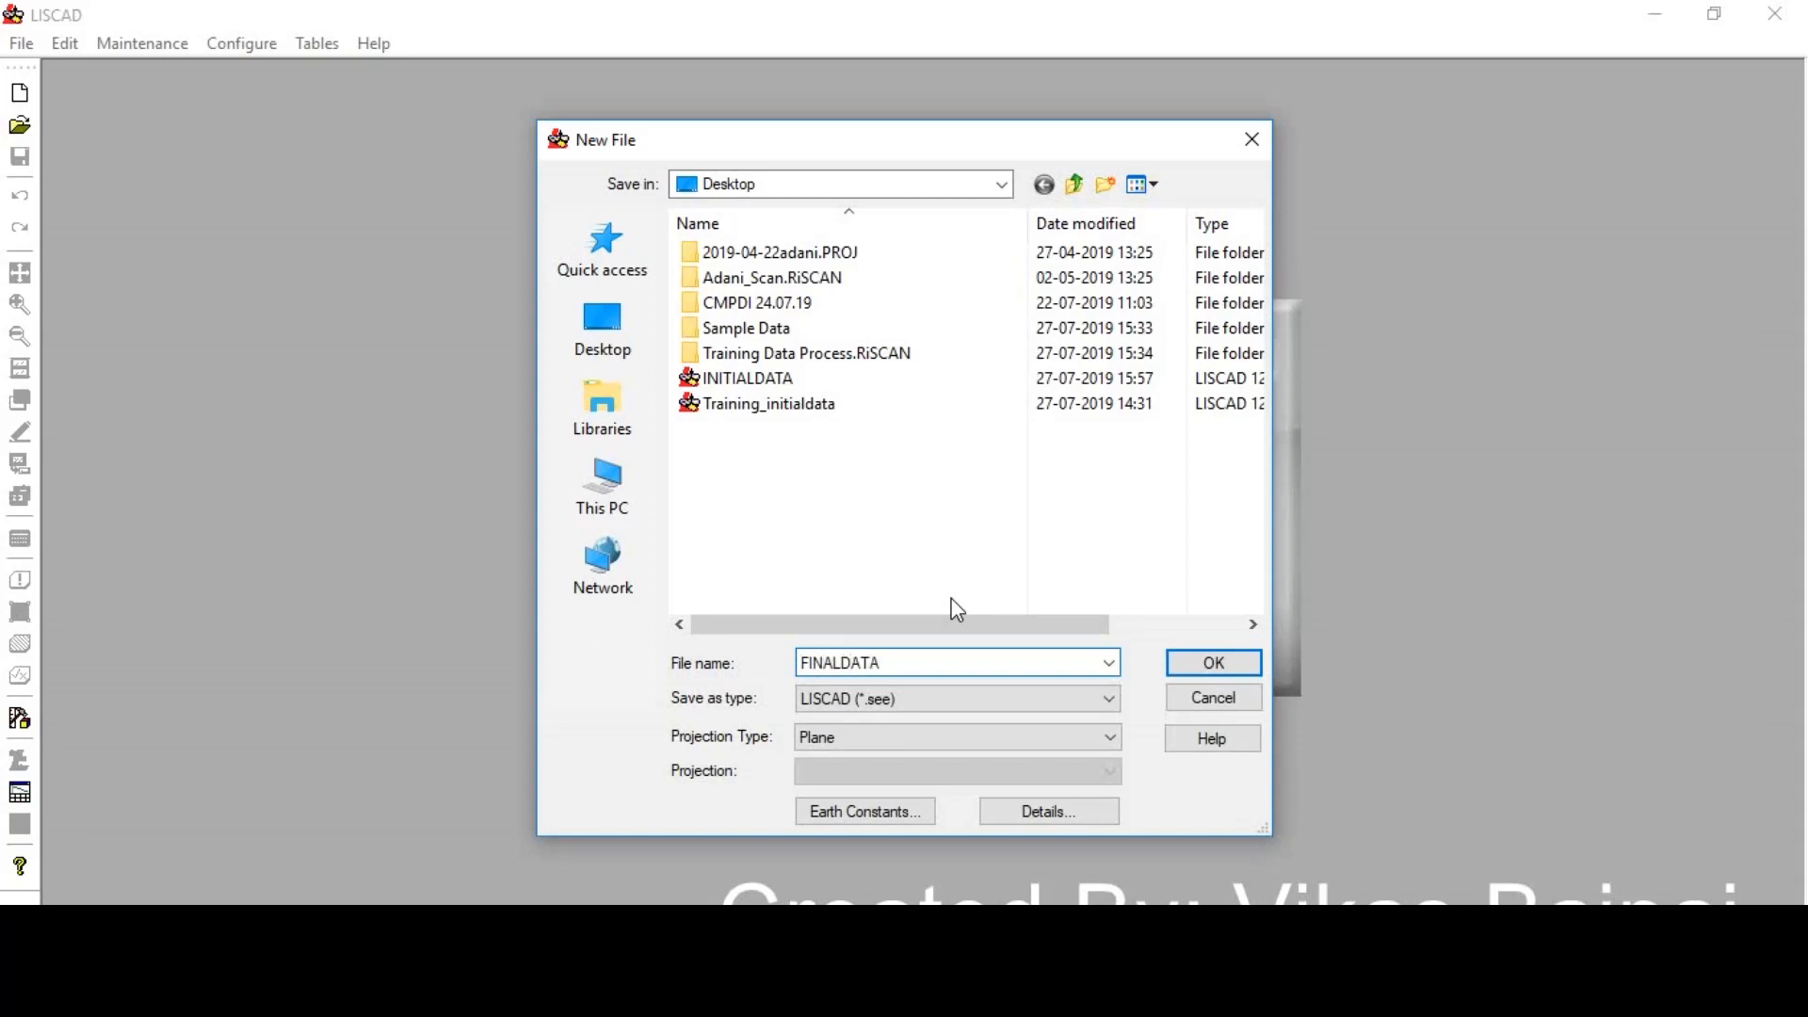
{"action": "left_click", "coordinate": [704, 328]}
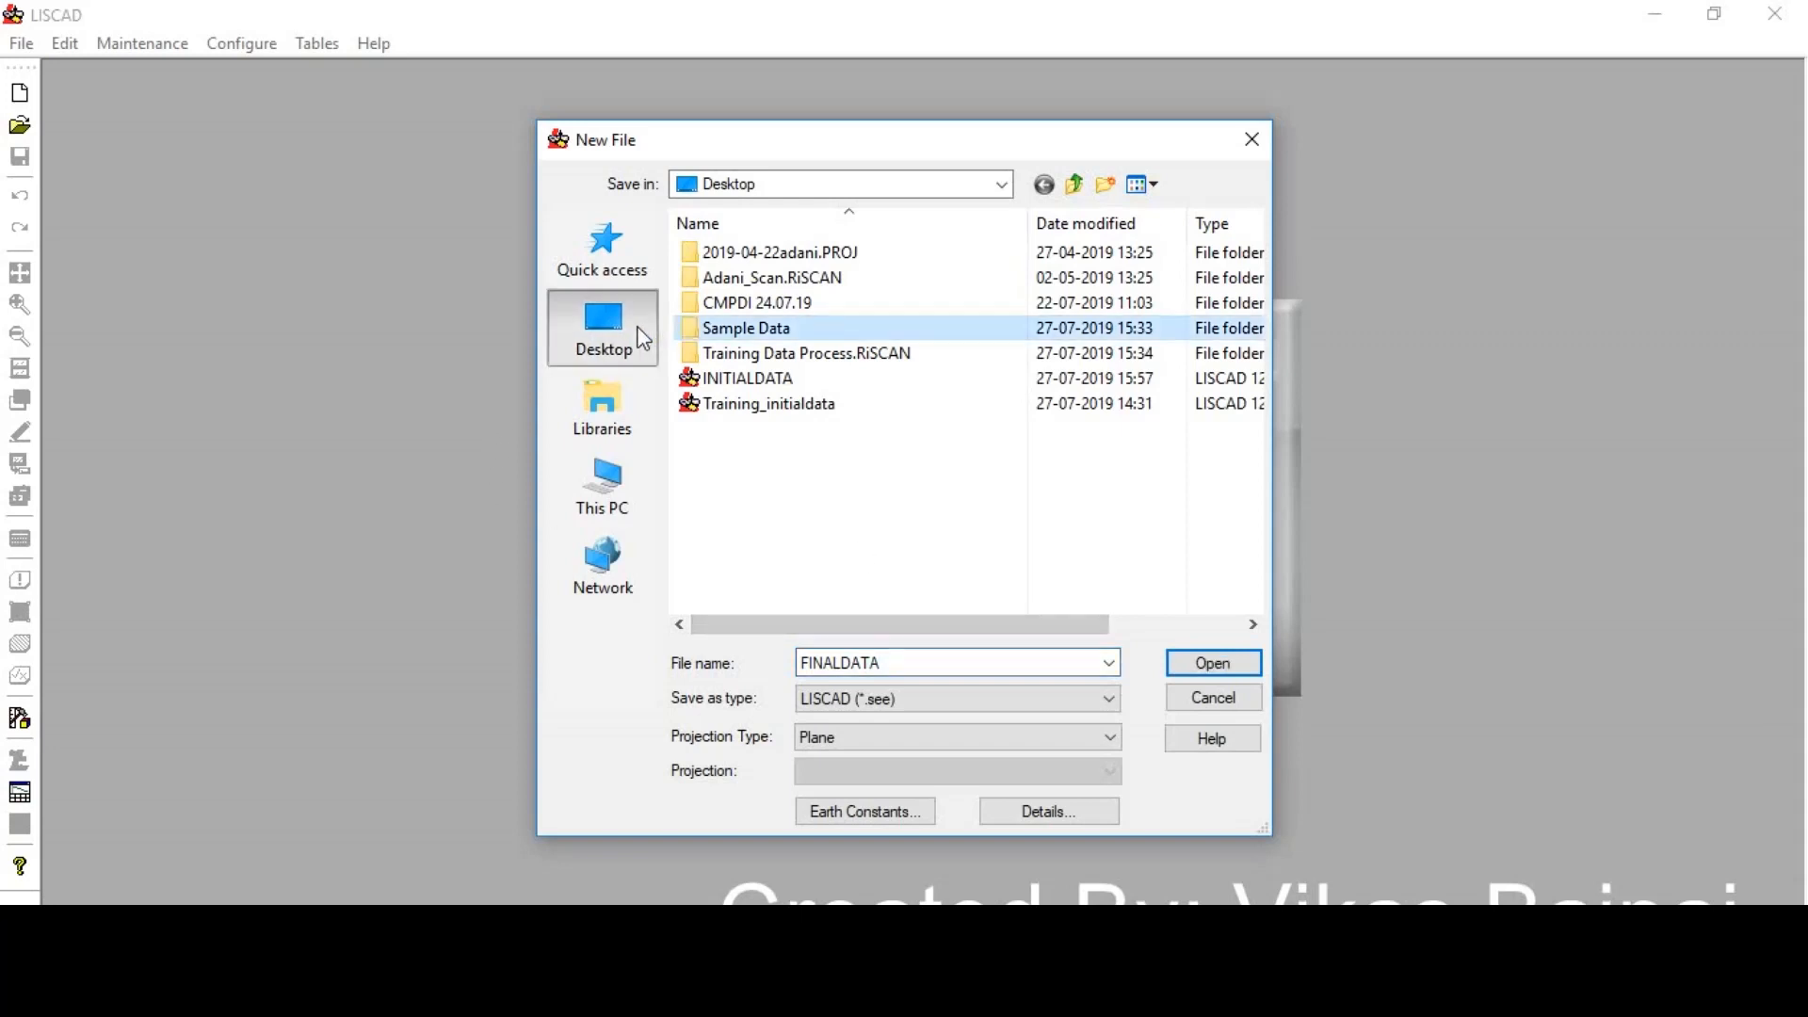
{"action": "left_click", "coordinate": [643, 339]}
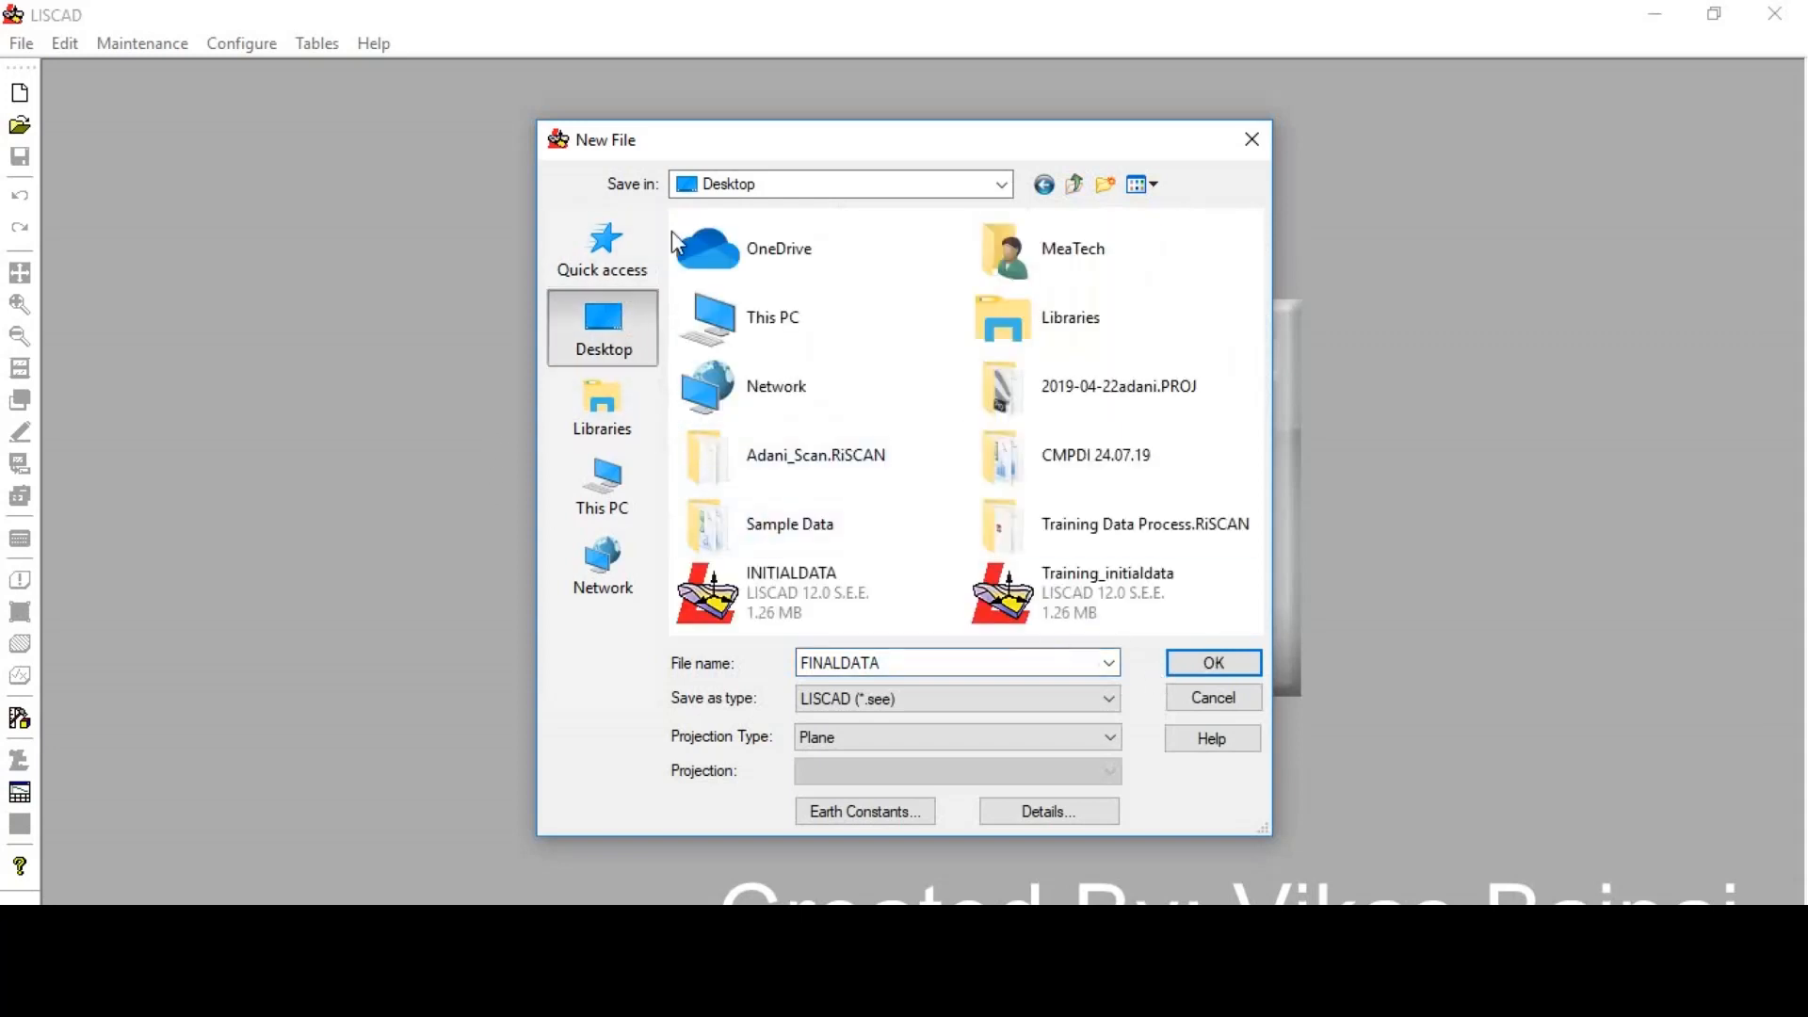
{"action": "left_click", "coordinate": [1213, 665]}
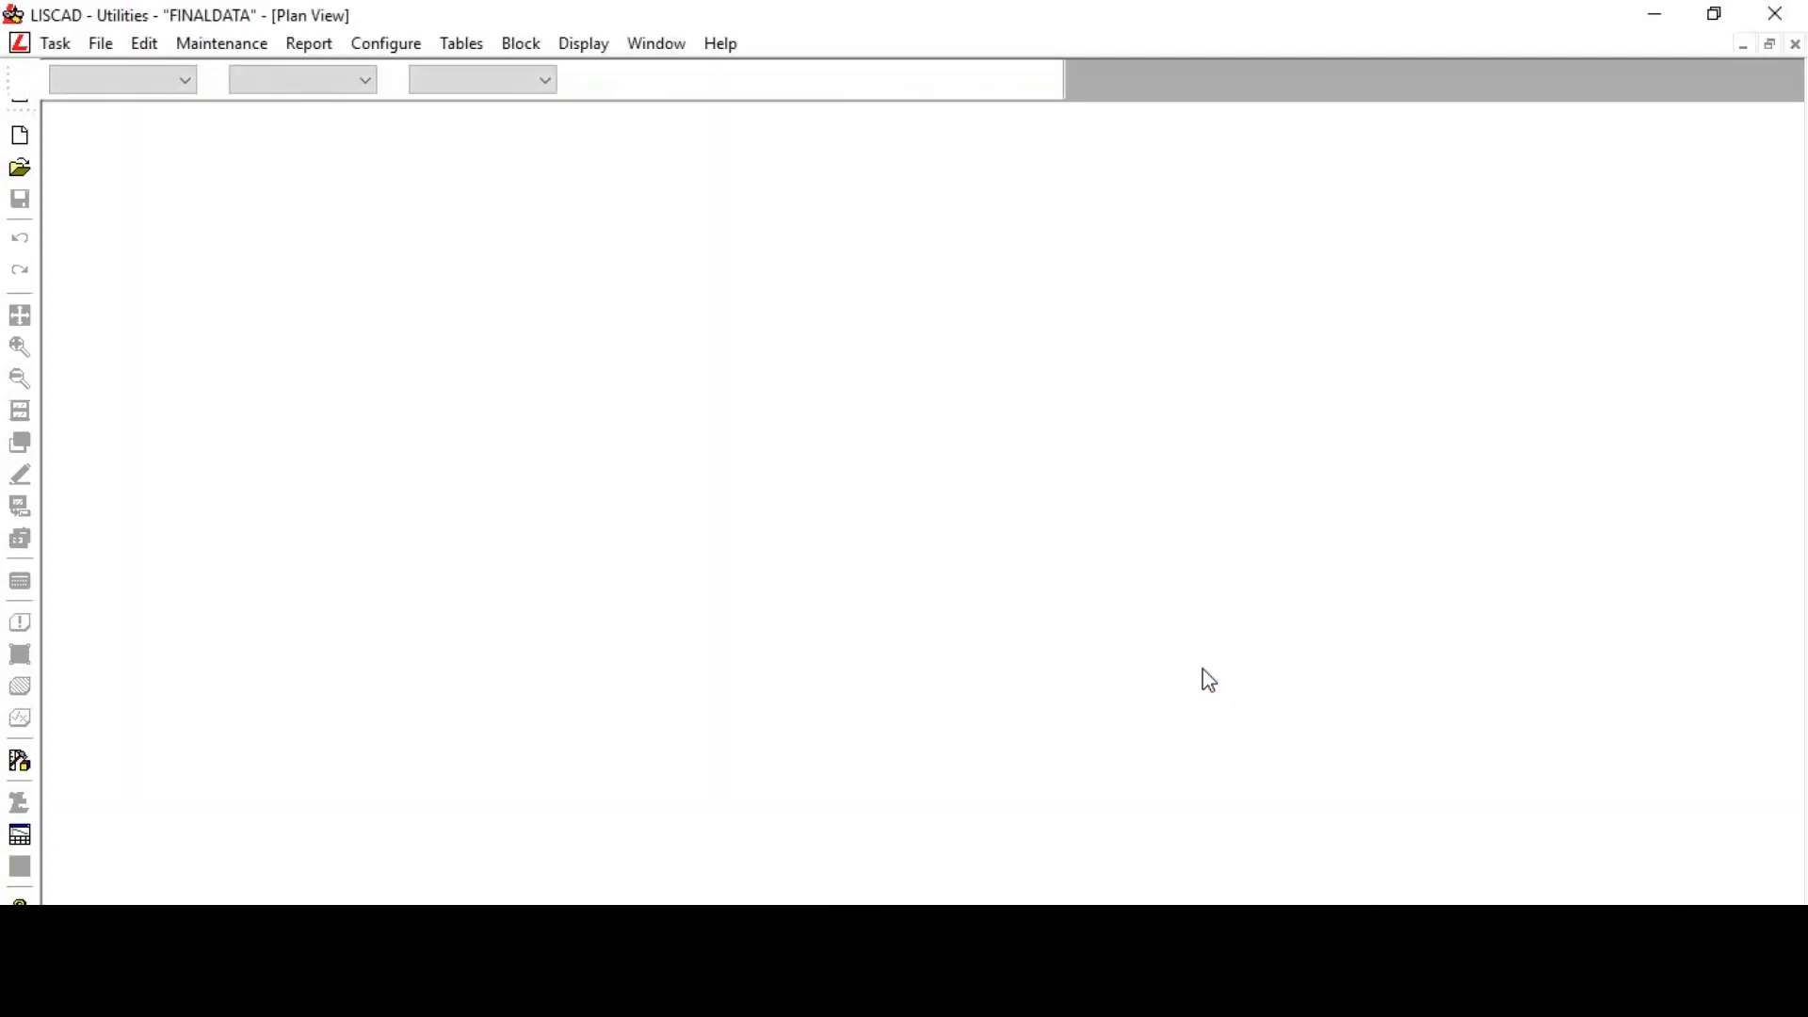
- Switch to the Data Conversions task and import the Final Data file with the User Definable import
{"action": "left_click", "coordinate": [44, 44]}
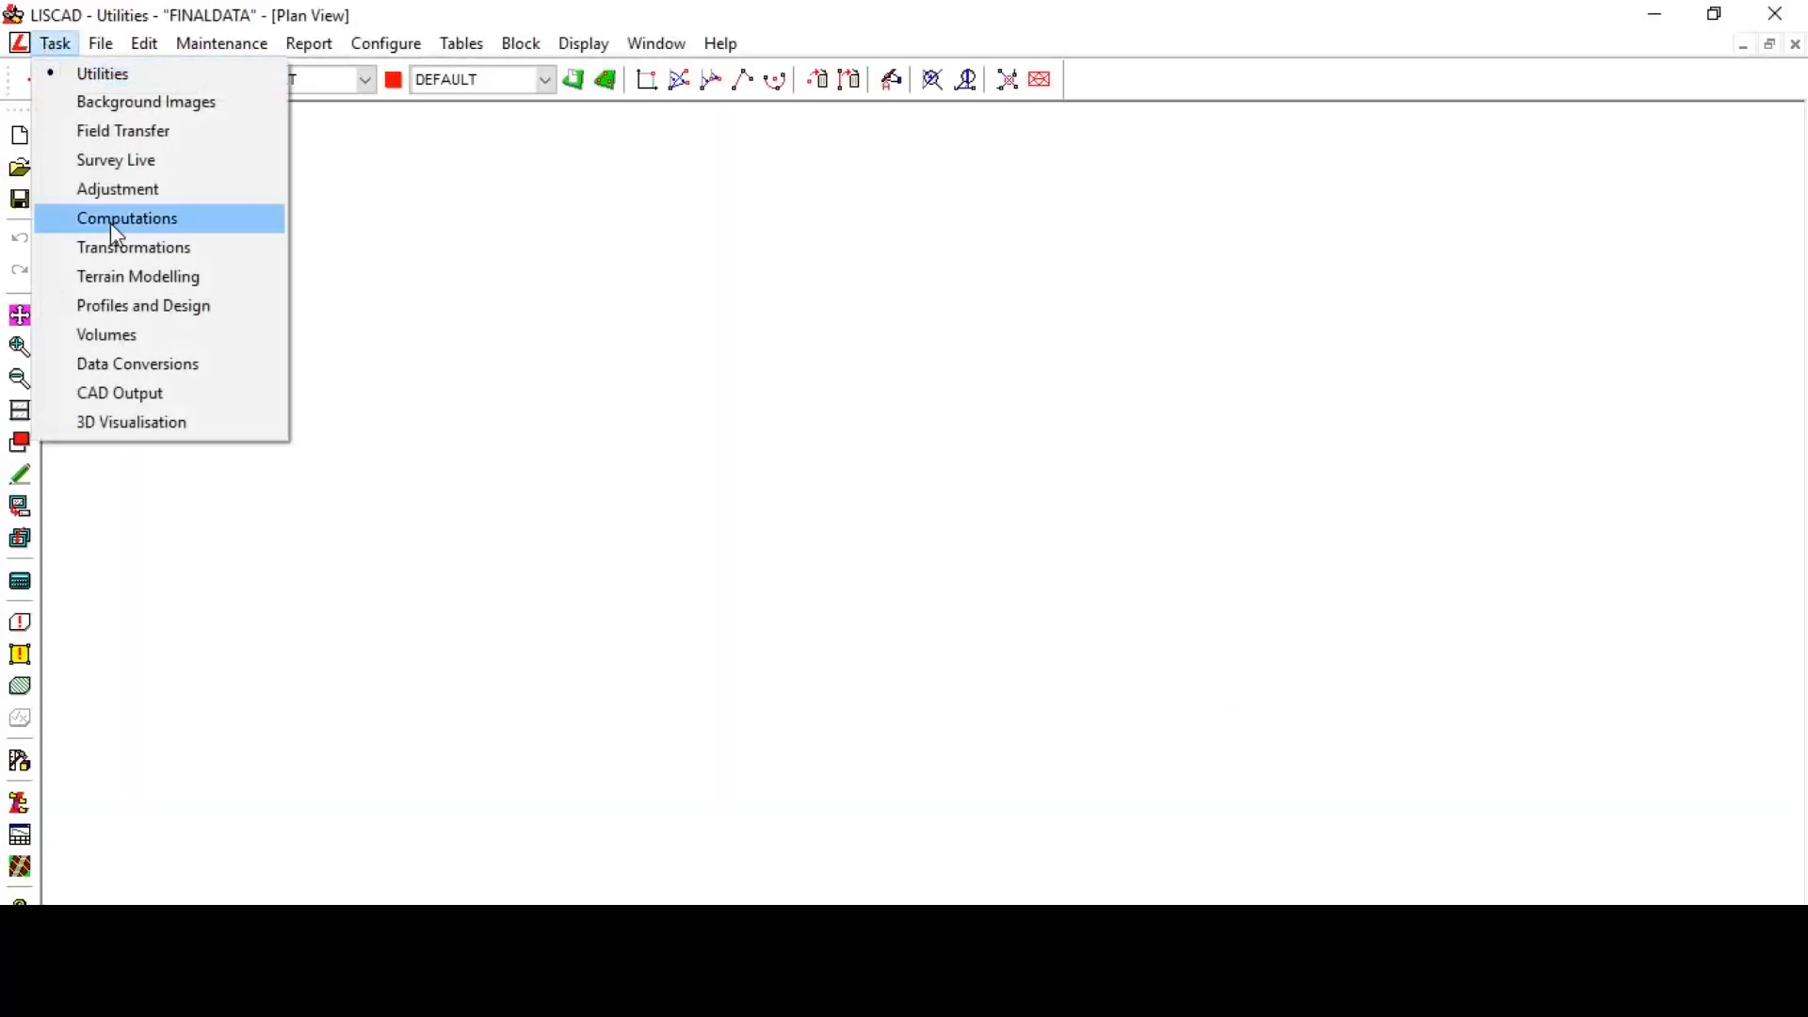
{"action": "left_click", "coordinate": [163, 376]}
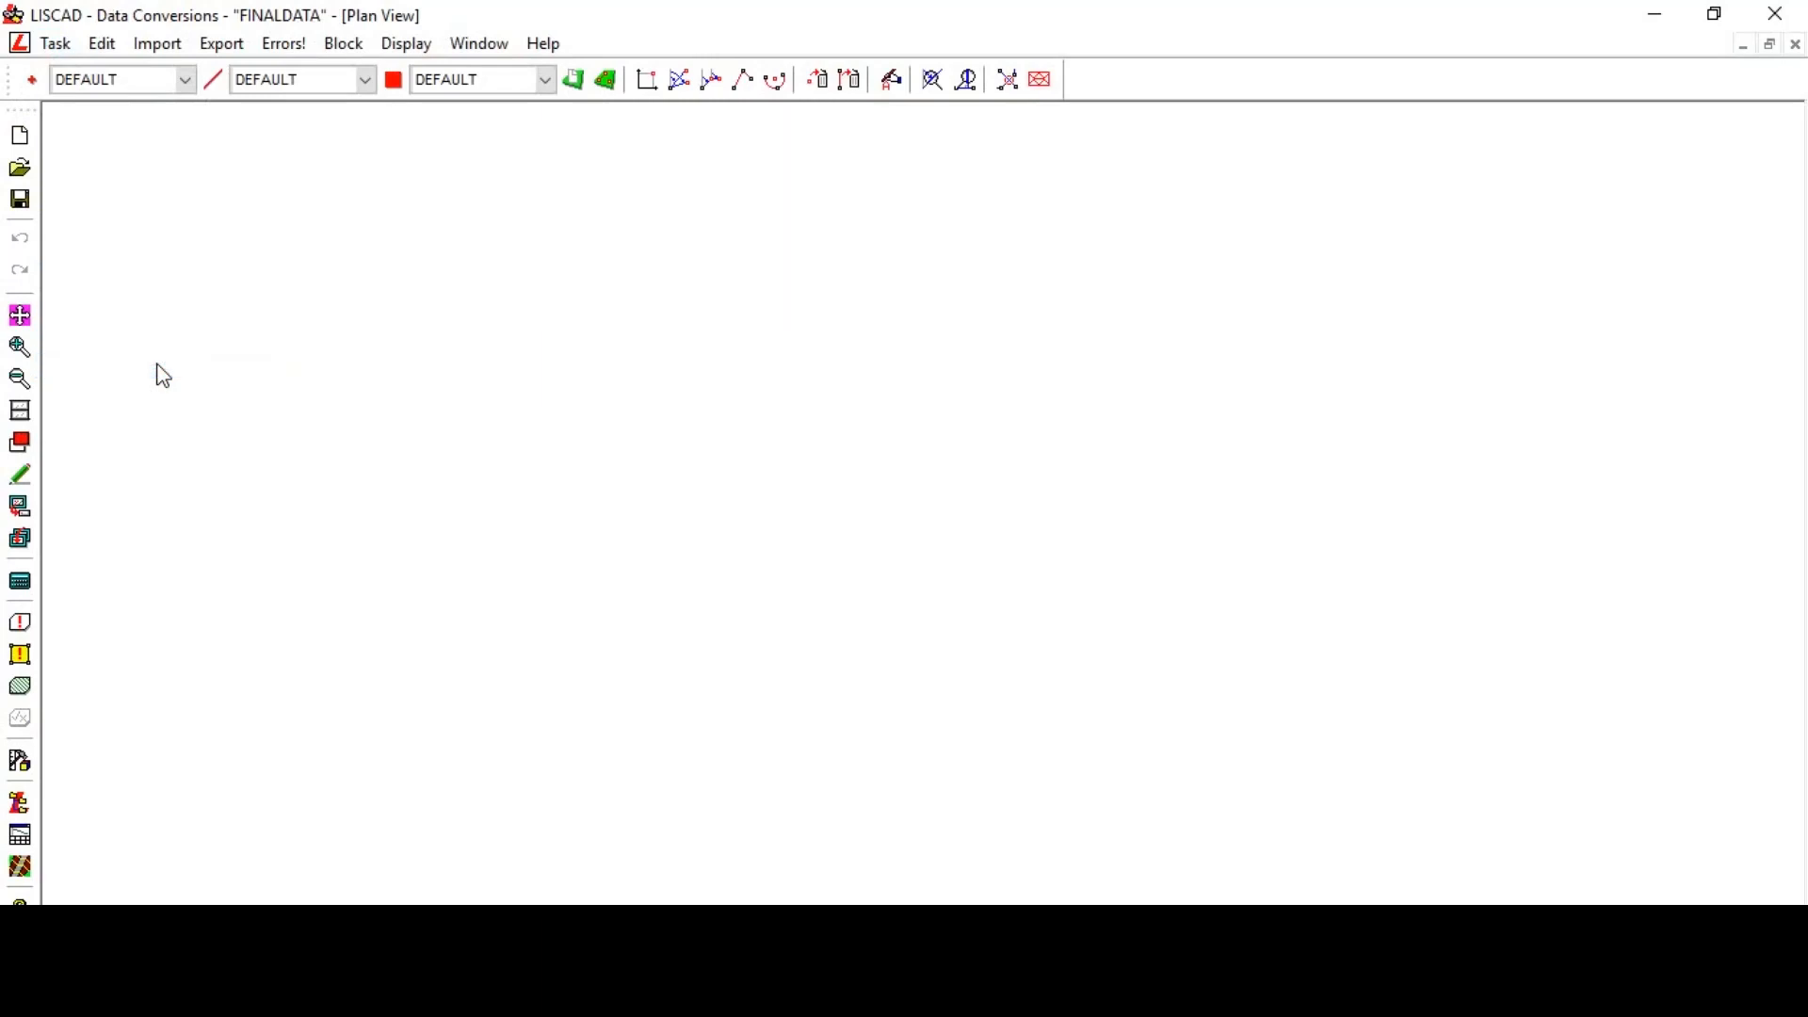
{"action": "left_click", "coordinate": [157, 44]}
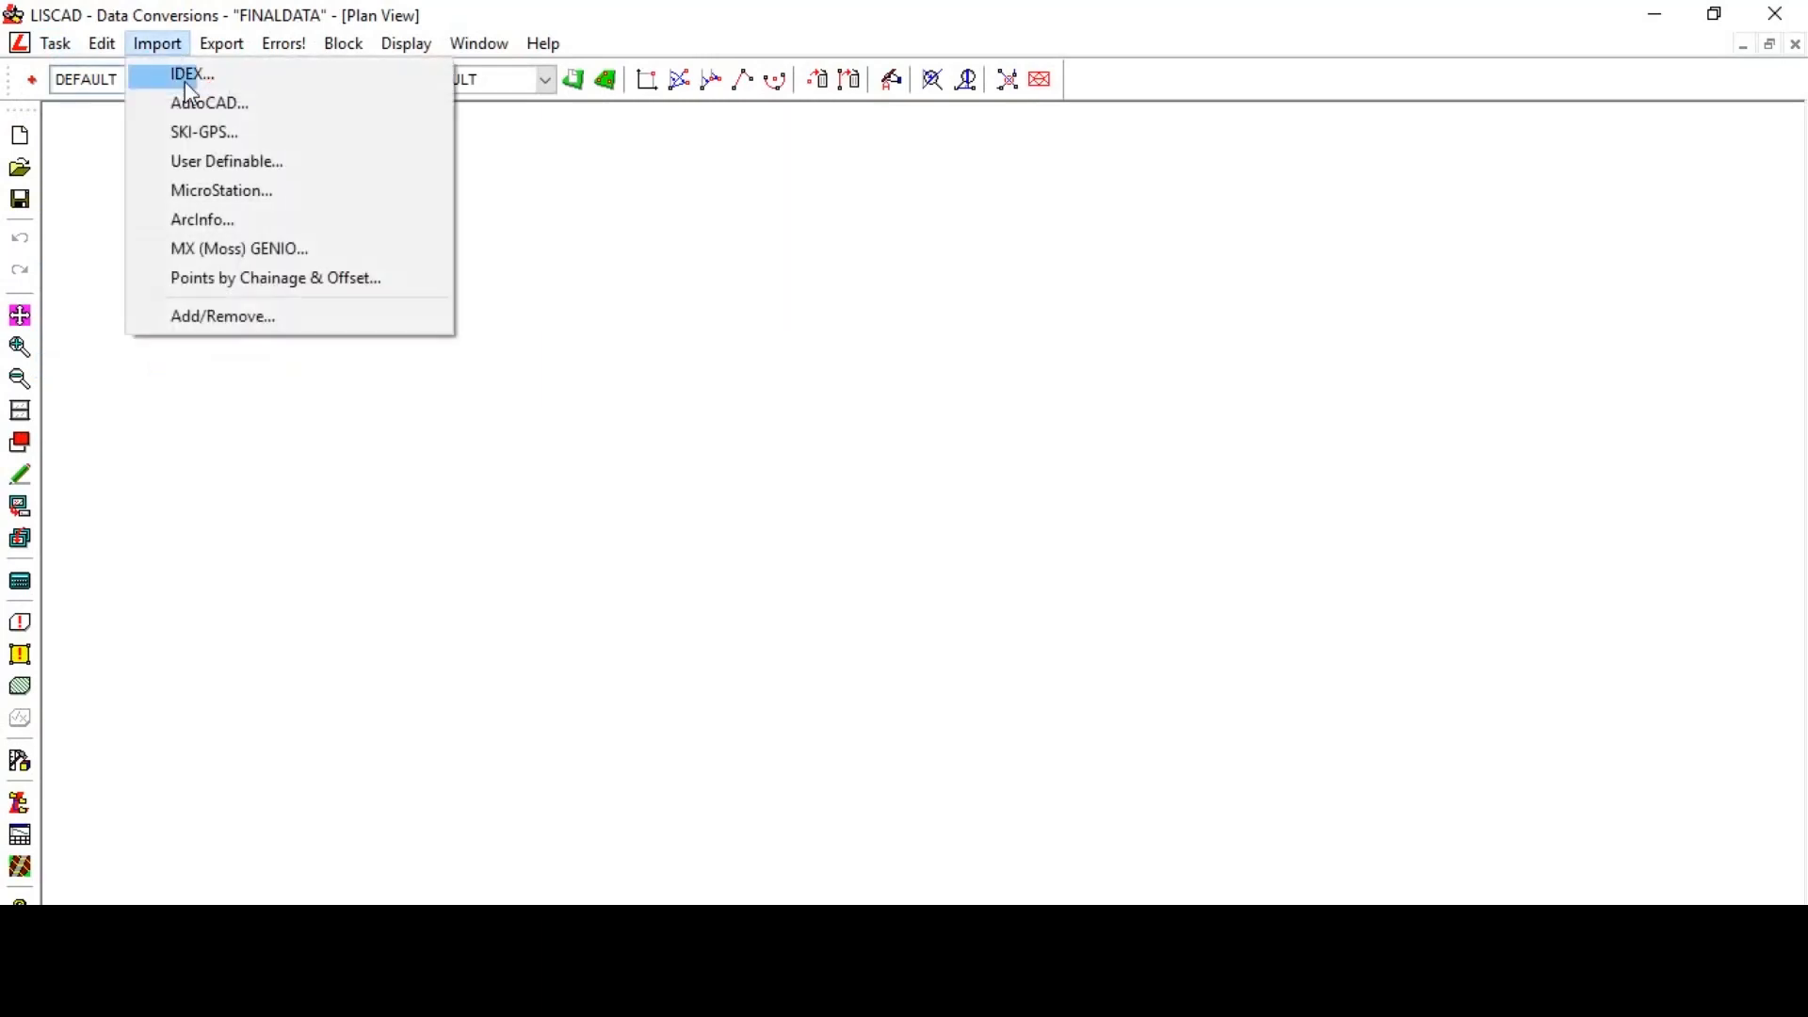
{"action": "left_click", "coordinate": [212, 162]}
{"action": "left_click", "coordinate": [763, 252]}
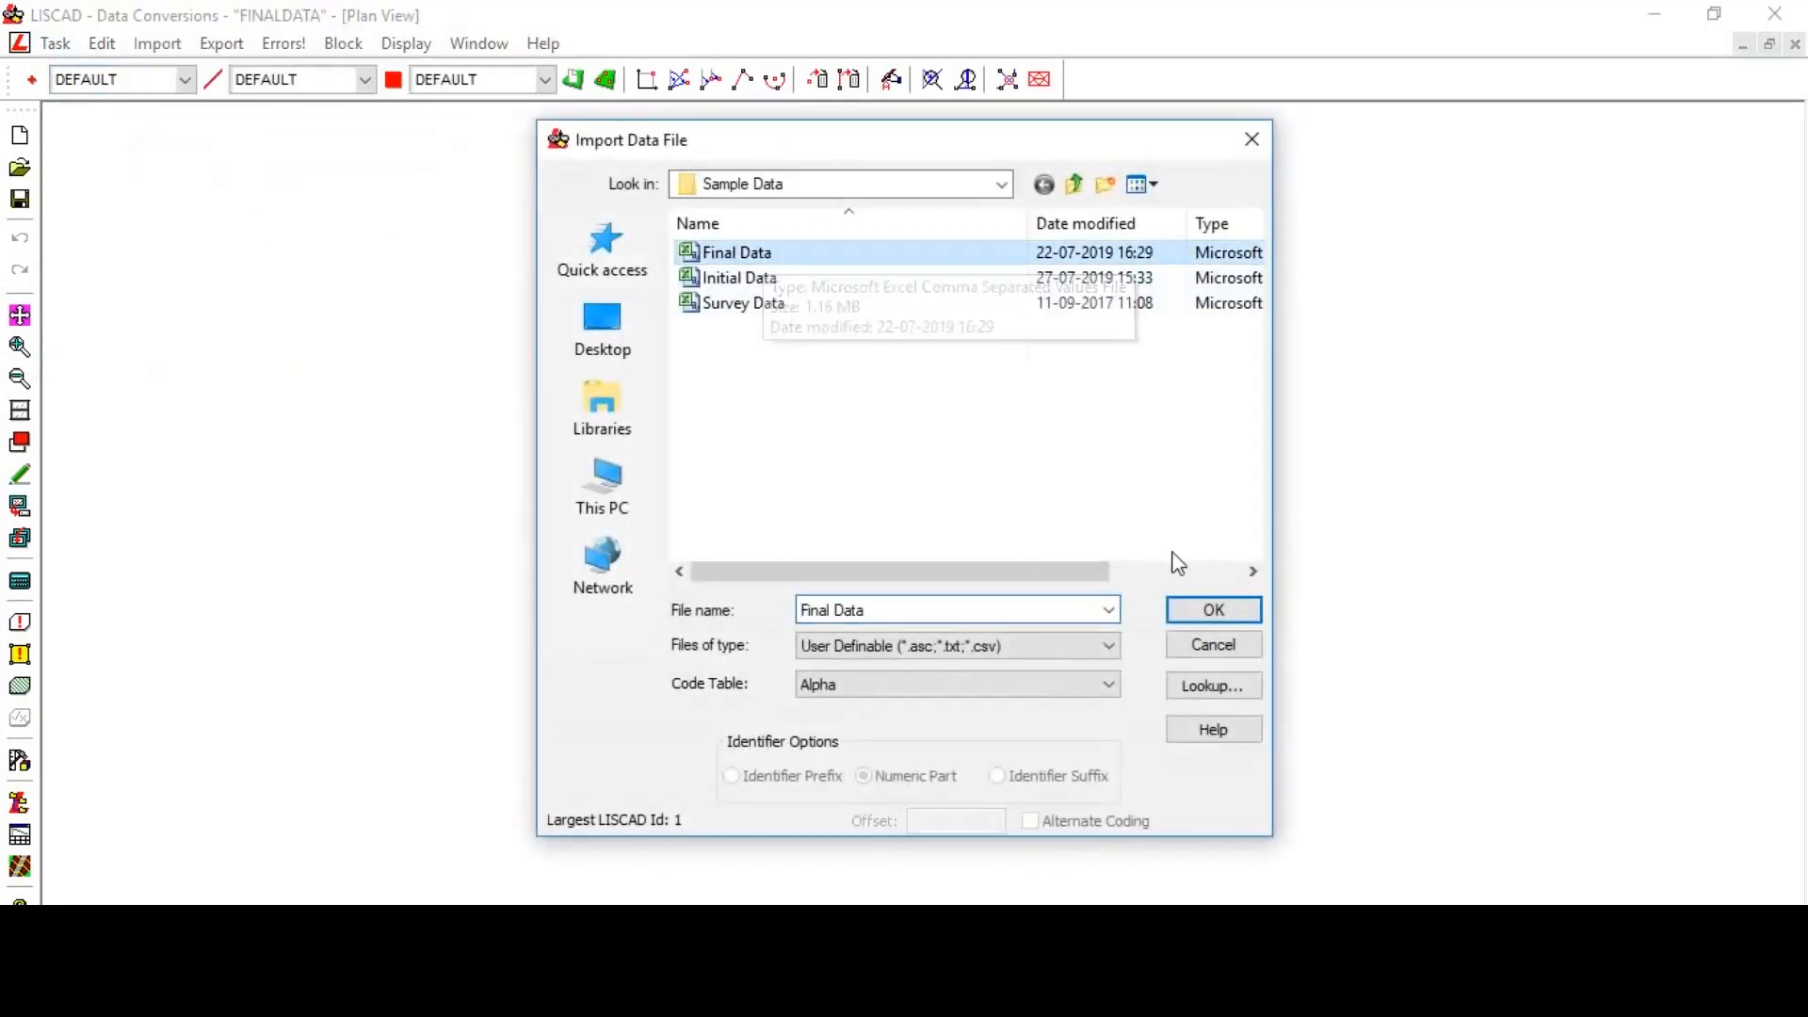
{"action": "left_click", "coordinate": [1214, 612]}
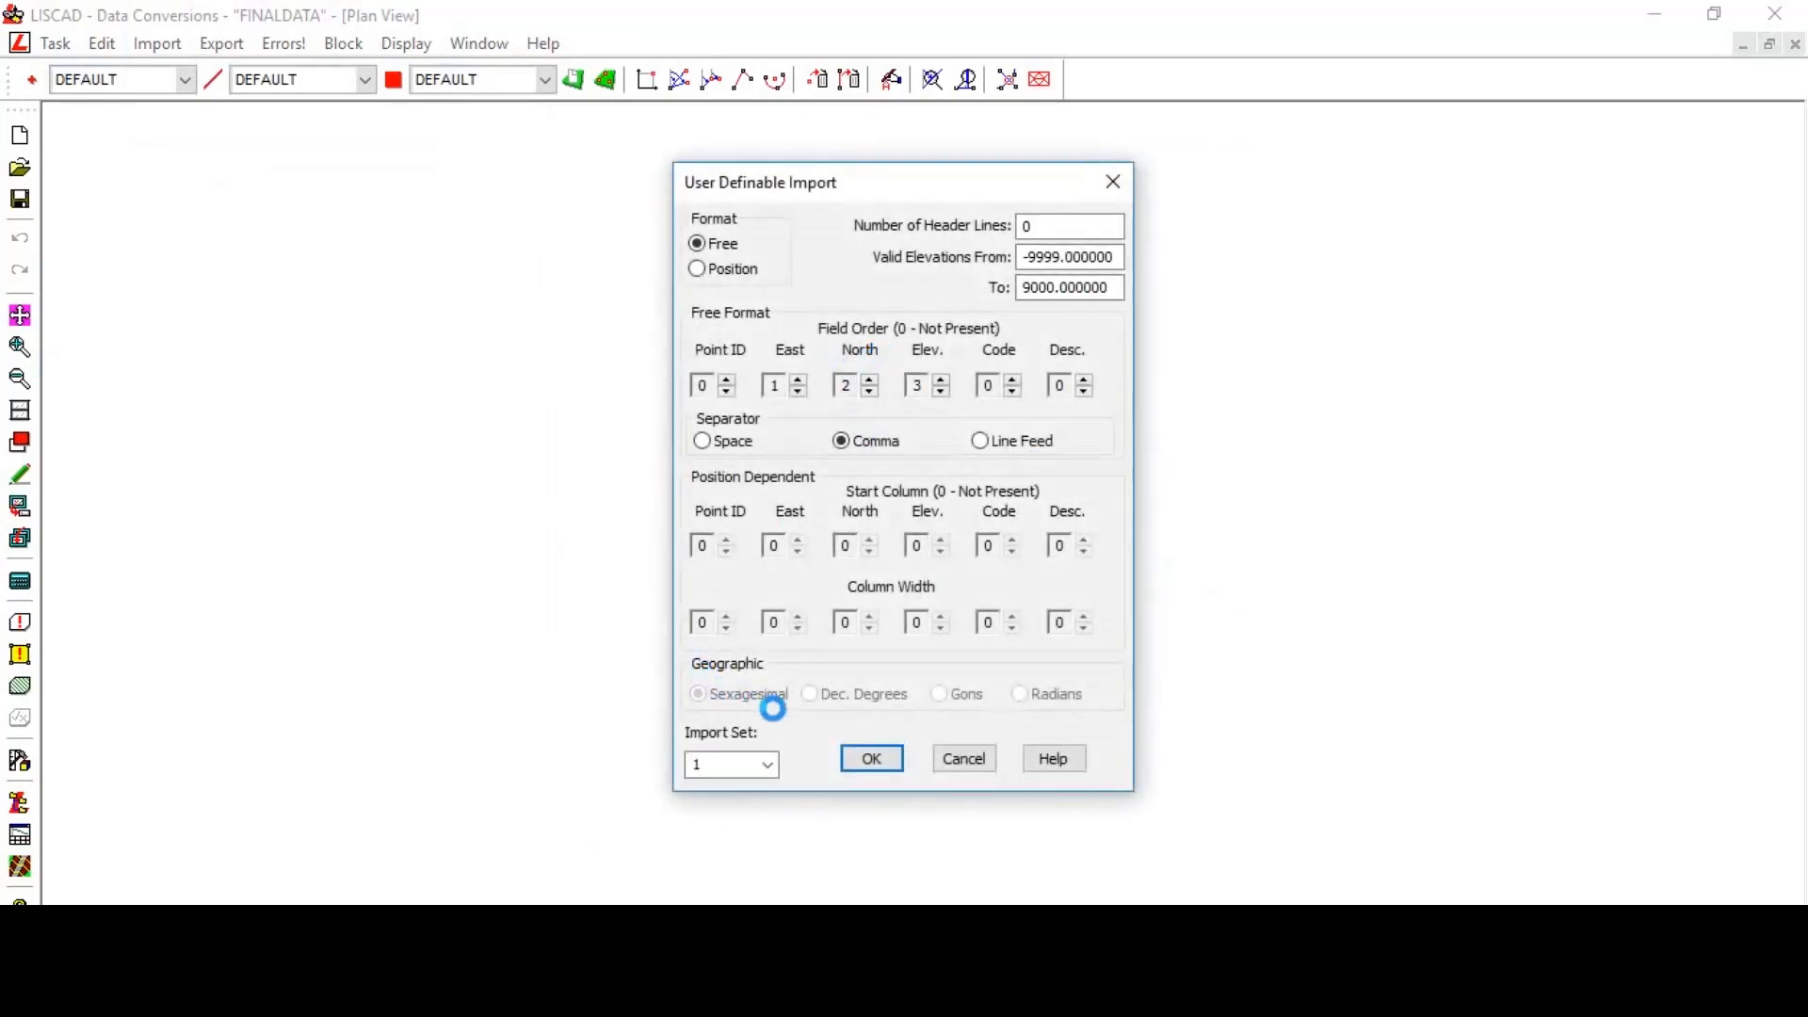
{"action": "left_click", "coordinate": [874, 768]}
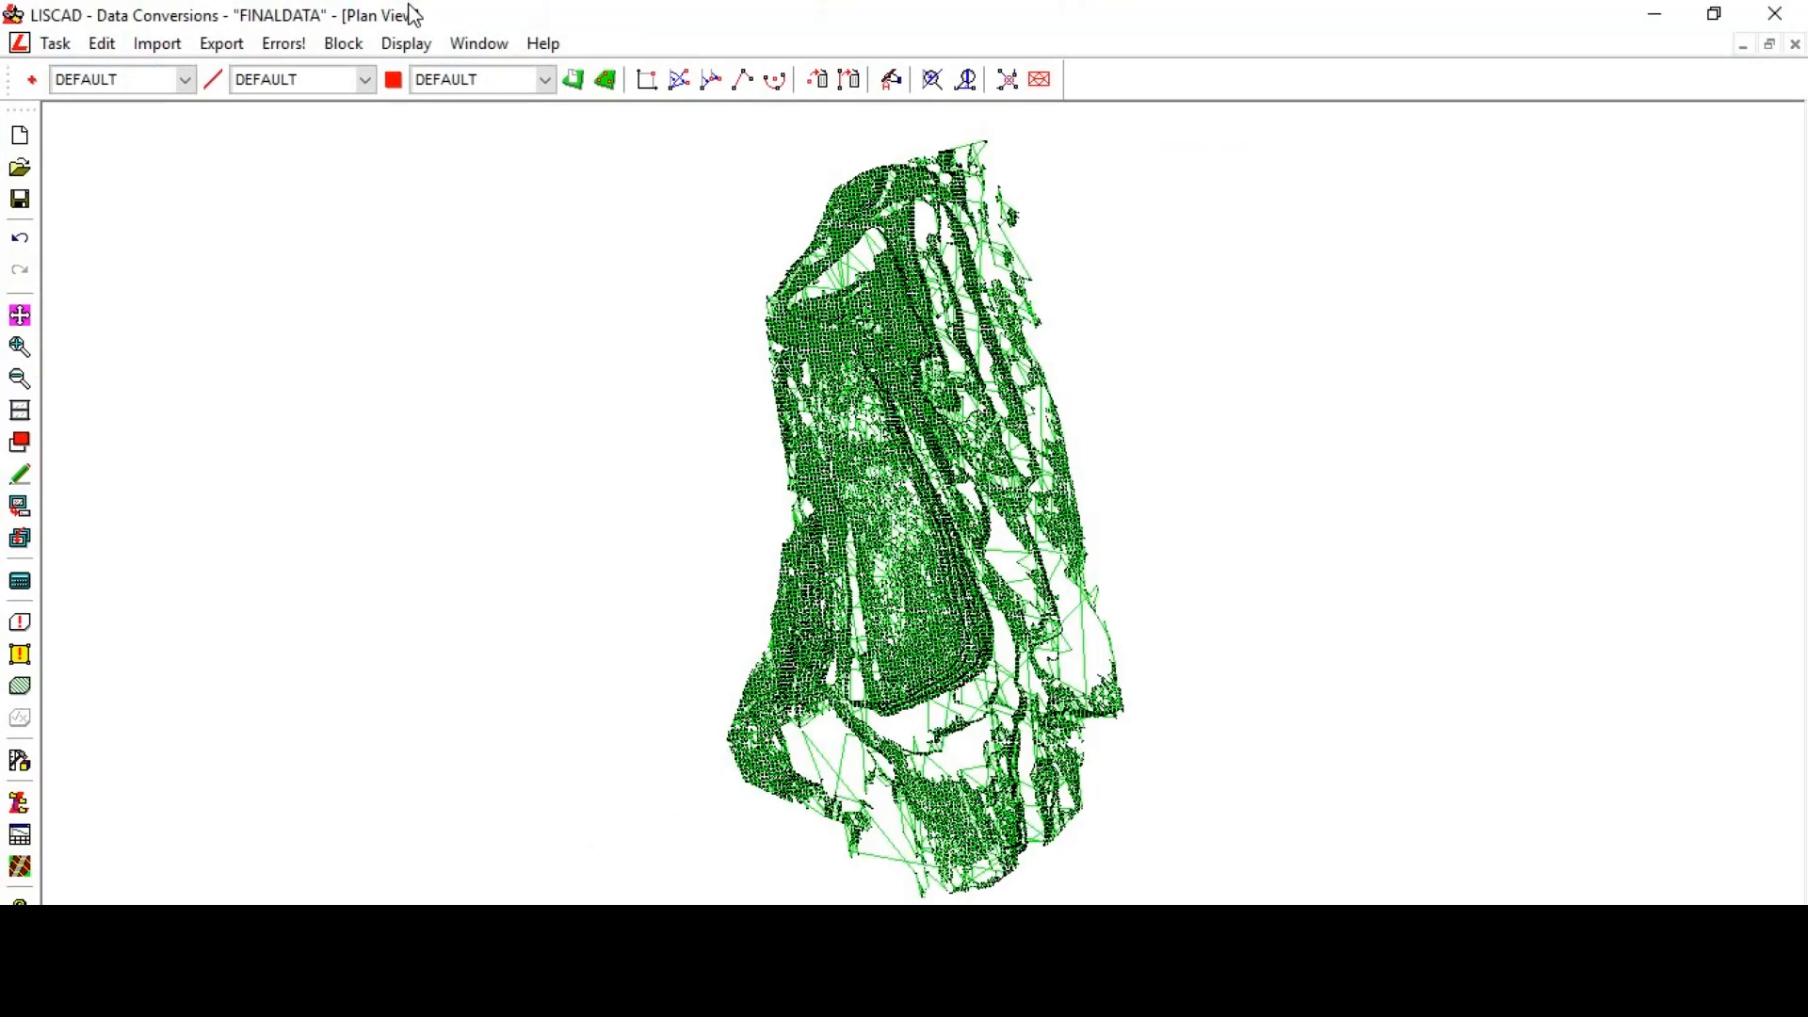
- Block all the imported final data and delete every line, keeping only the points
{"action": "scroll", "coordinate": [931, 518], "scroll_direction": "up", "scroll_amount": 3}
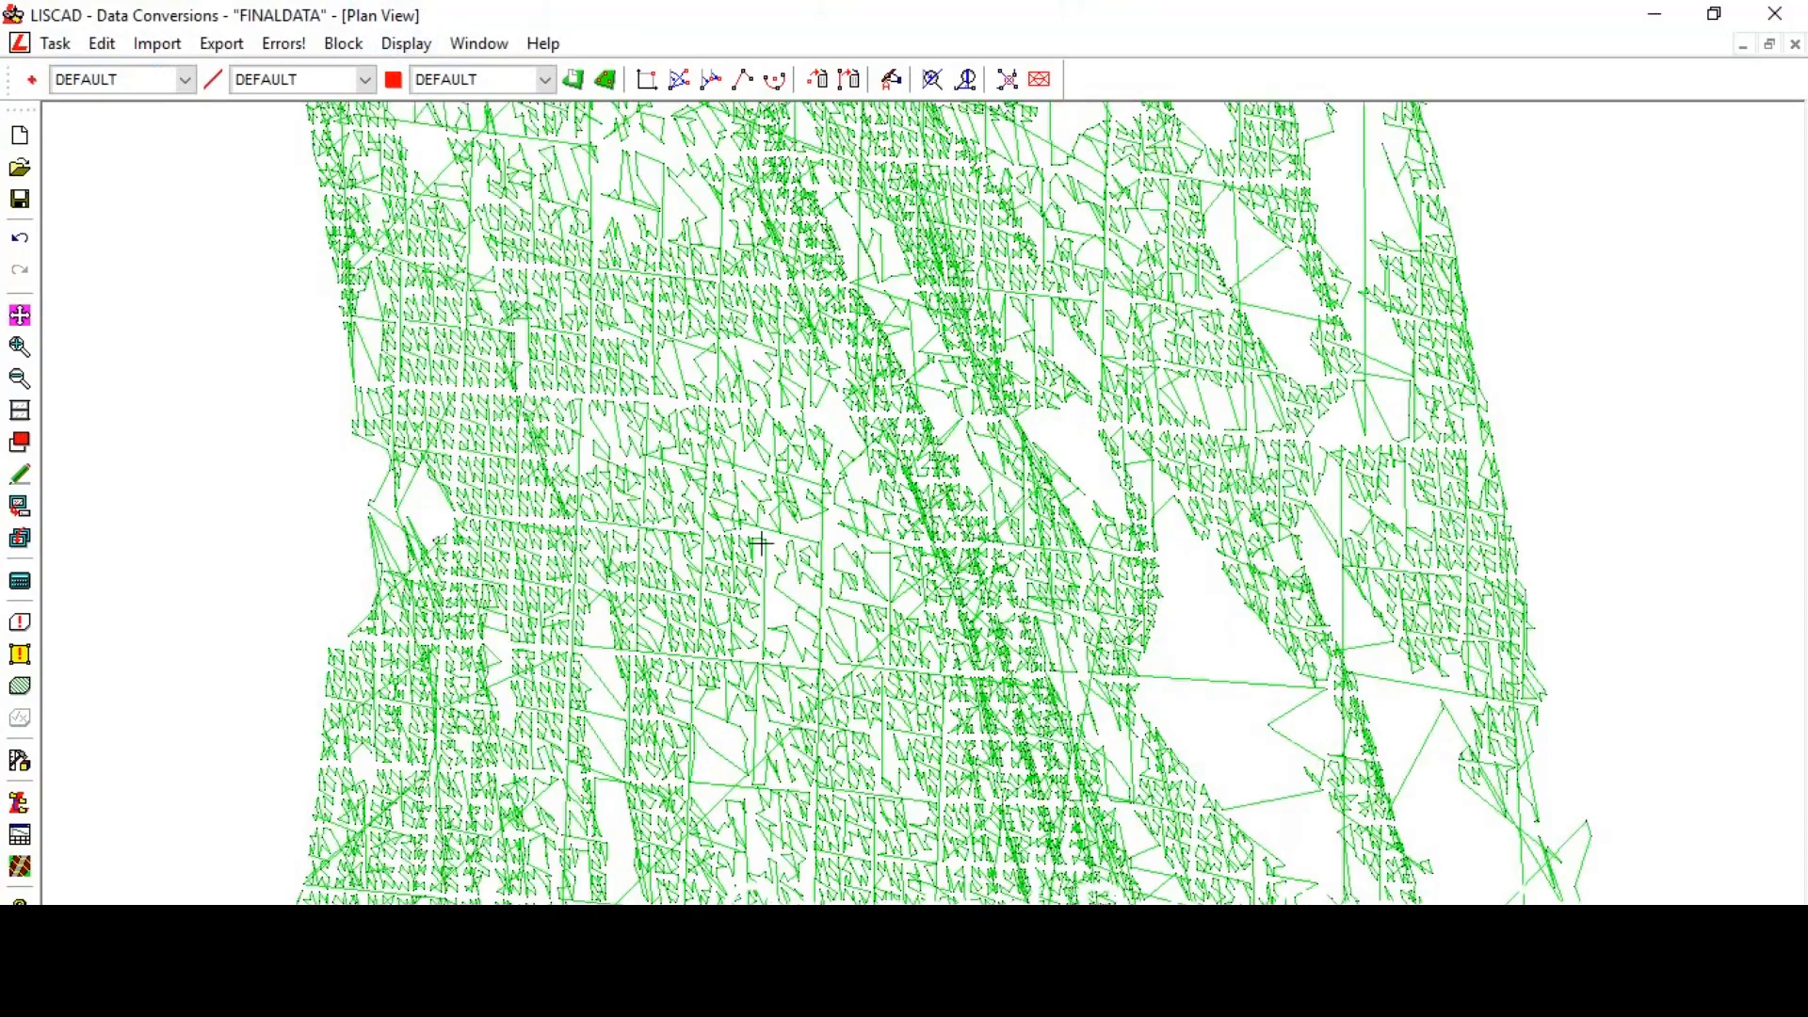
{"action": "scroll", "coordinate": [746, 574], "scroll_direction": "down", "scroll_amount": 3}
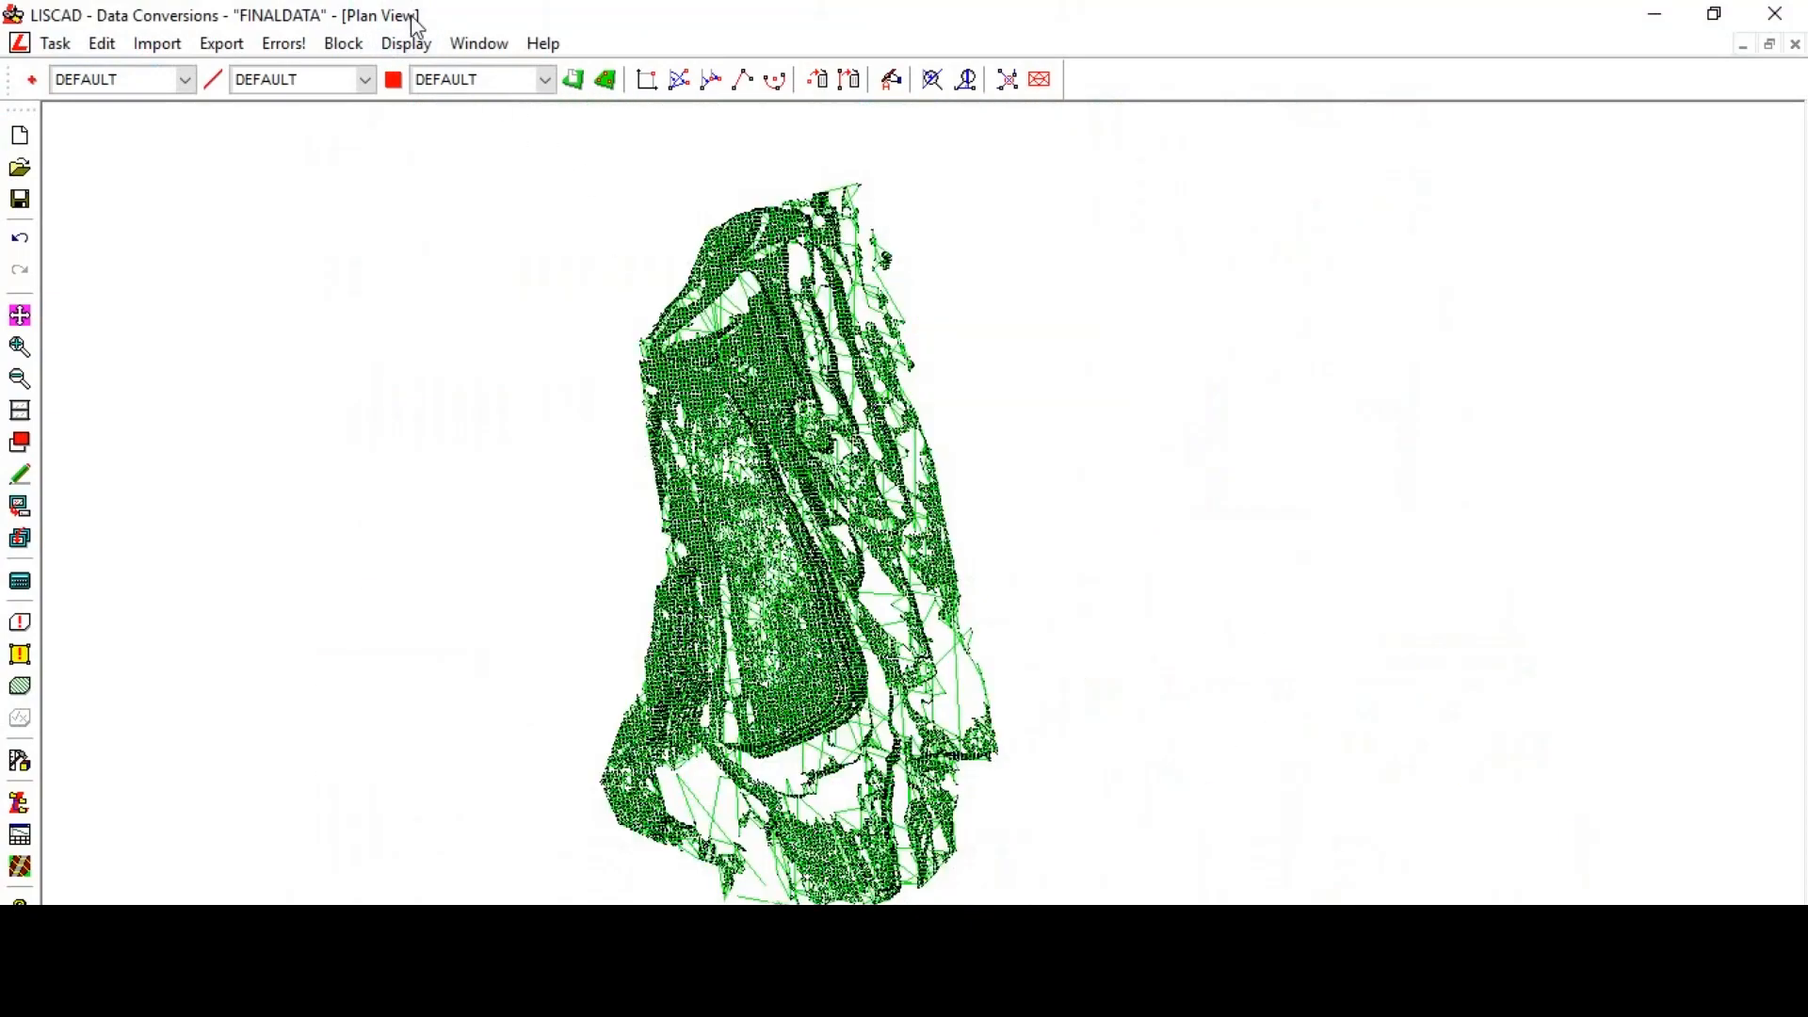
{"action": "left_click", "coordinate": [344, 43]}
{"action": "left_click", "coordinate": [386, 135]}
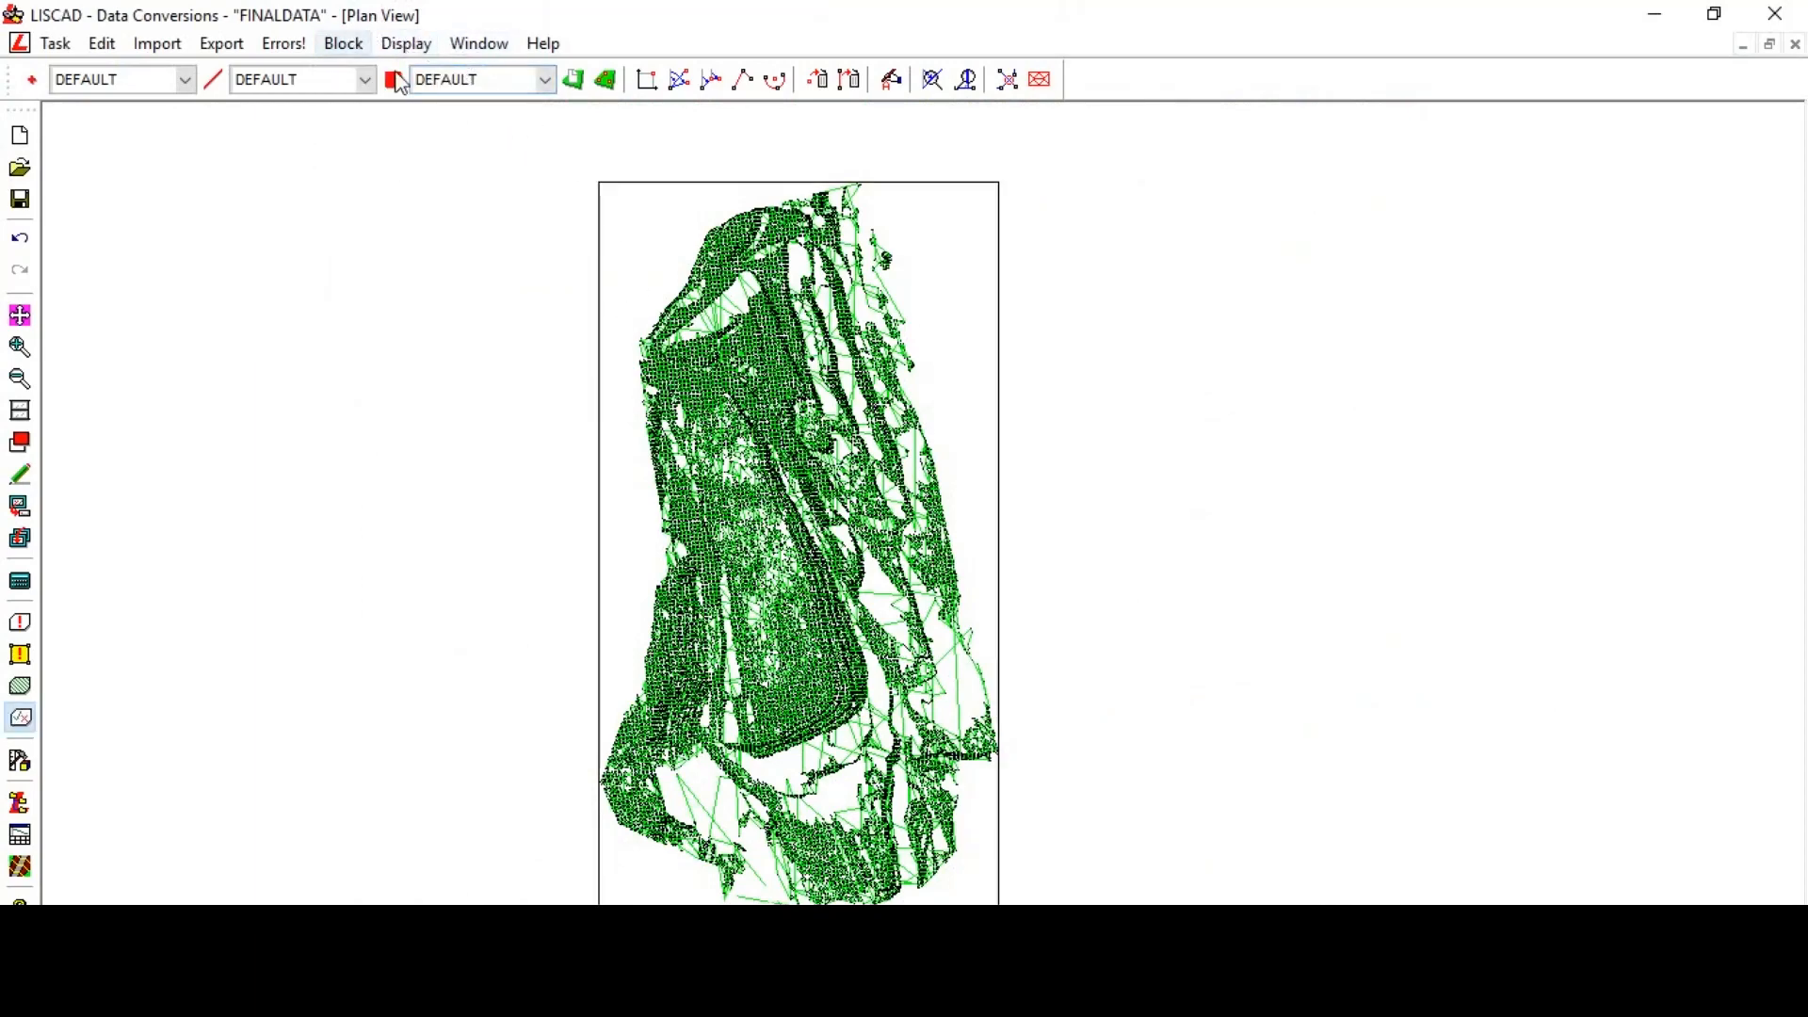
{"action": "left_click", "coordinate": [851, 81]}
{"action": "left_click", "coordinate": [329, 417]}
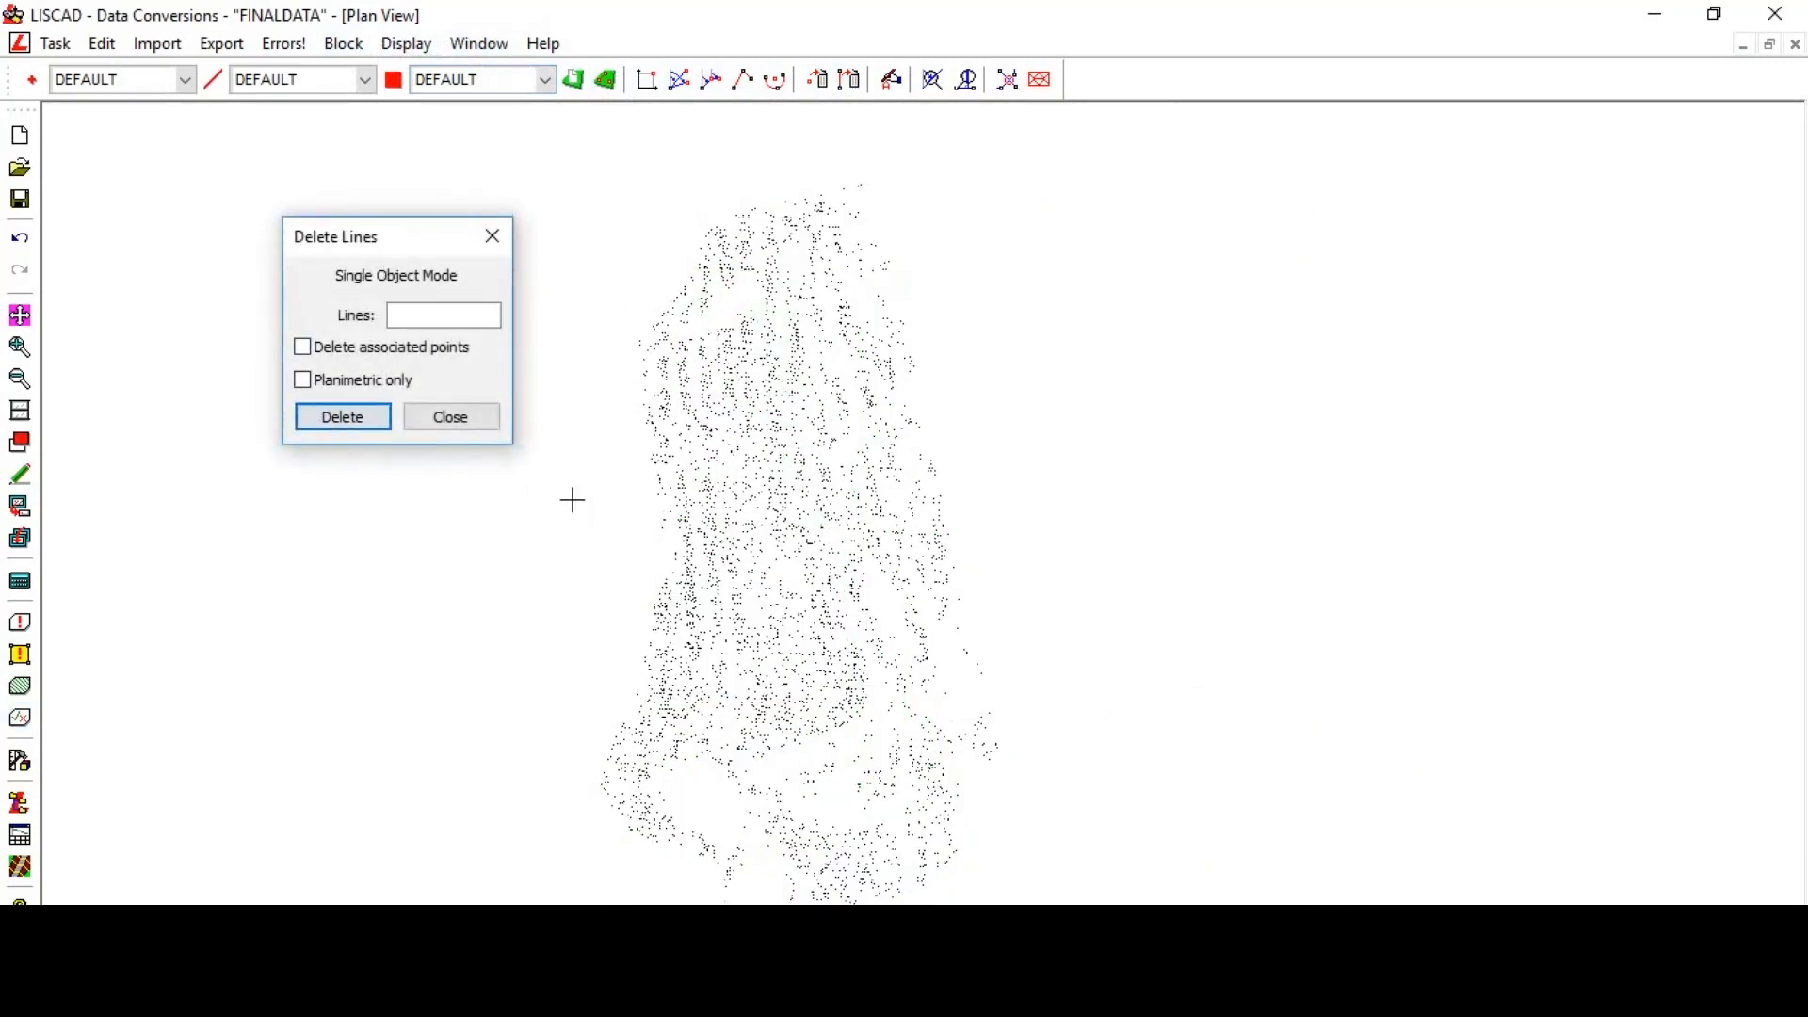
{"action": "left_click", "coordinate": [450, 419]}
- Close the line deletion and switch to the Terrain Modelling task
{"action": "right_click", "coordinate": [336, 323]}
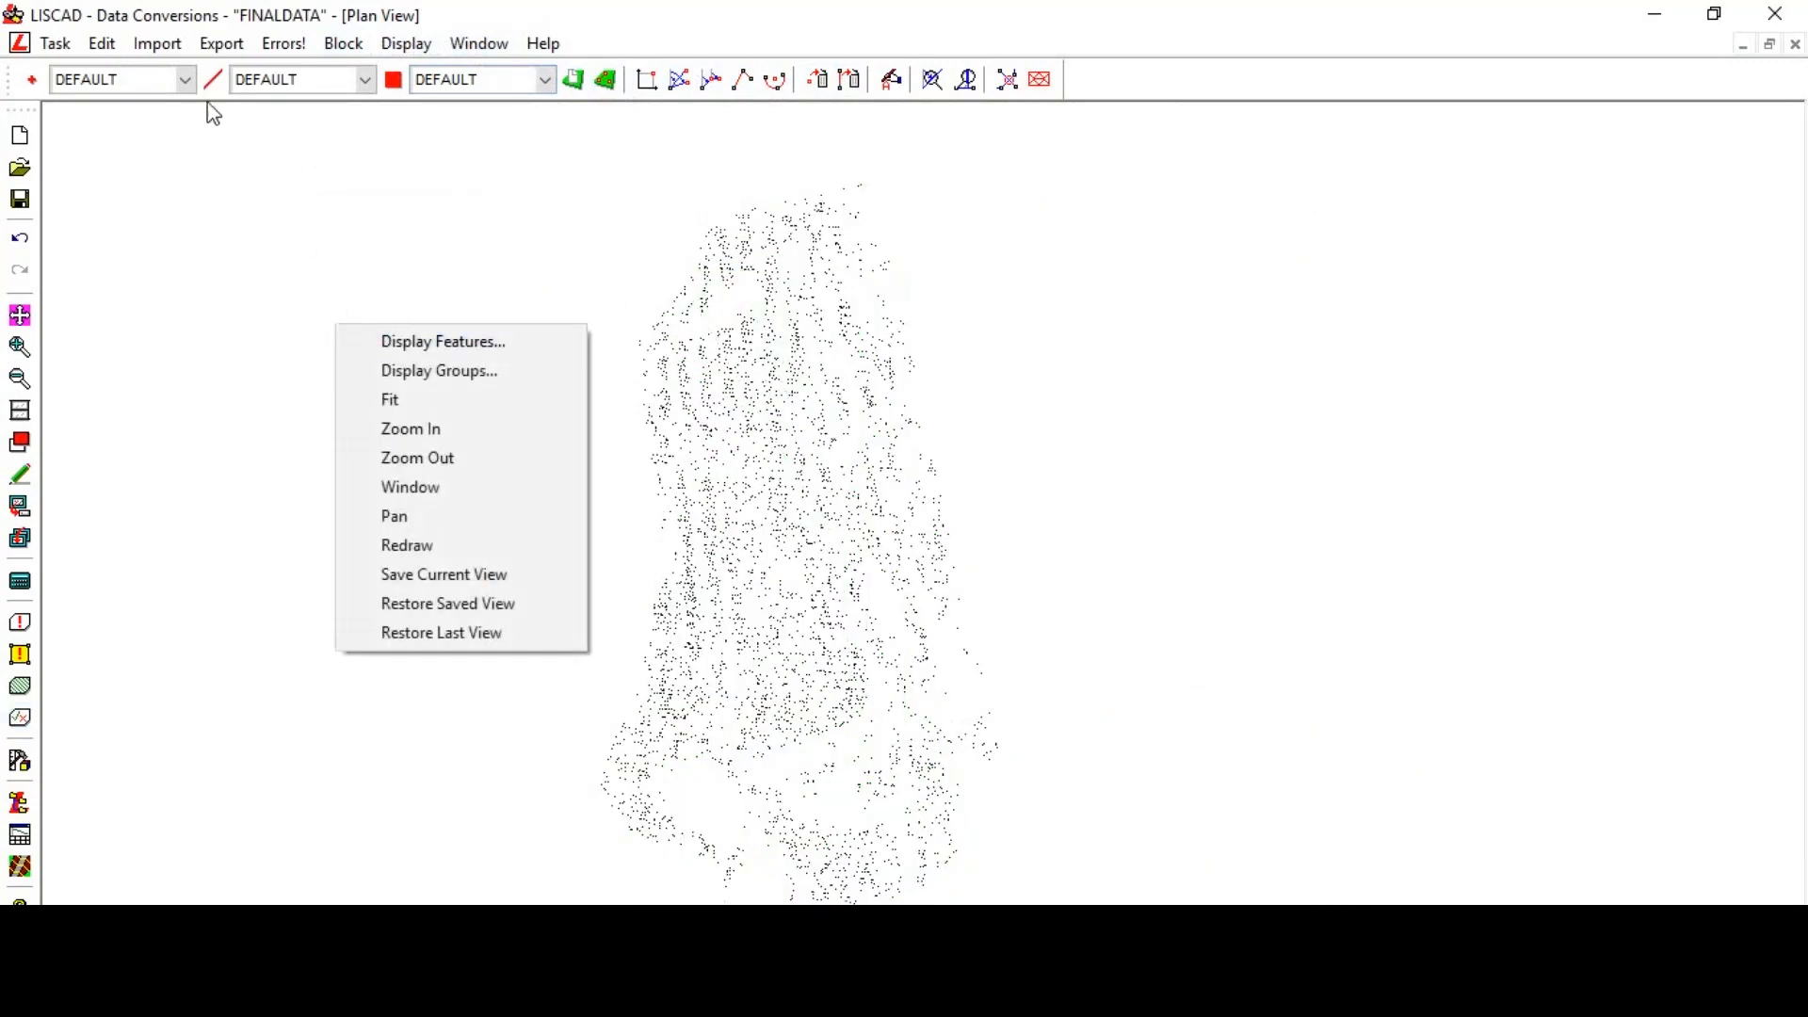
{"action": "left_click", "coordinate": [56, 44]}
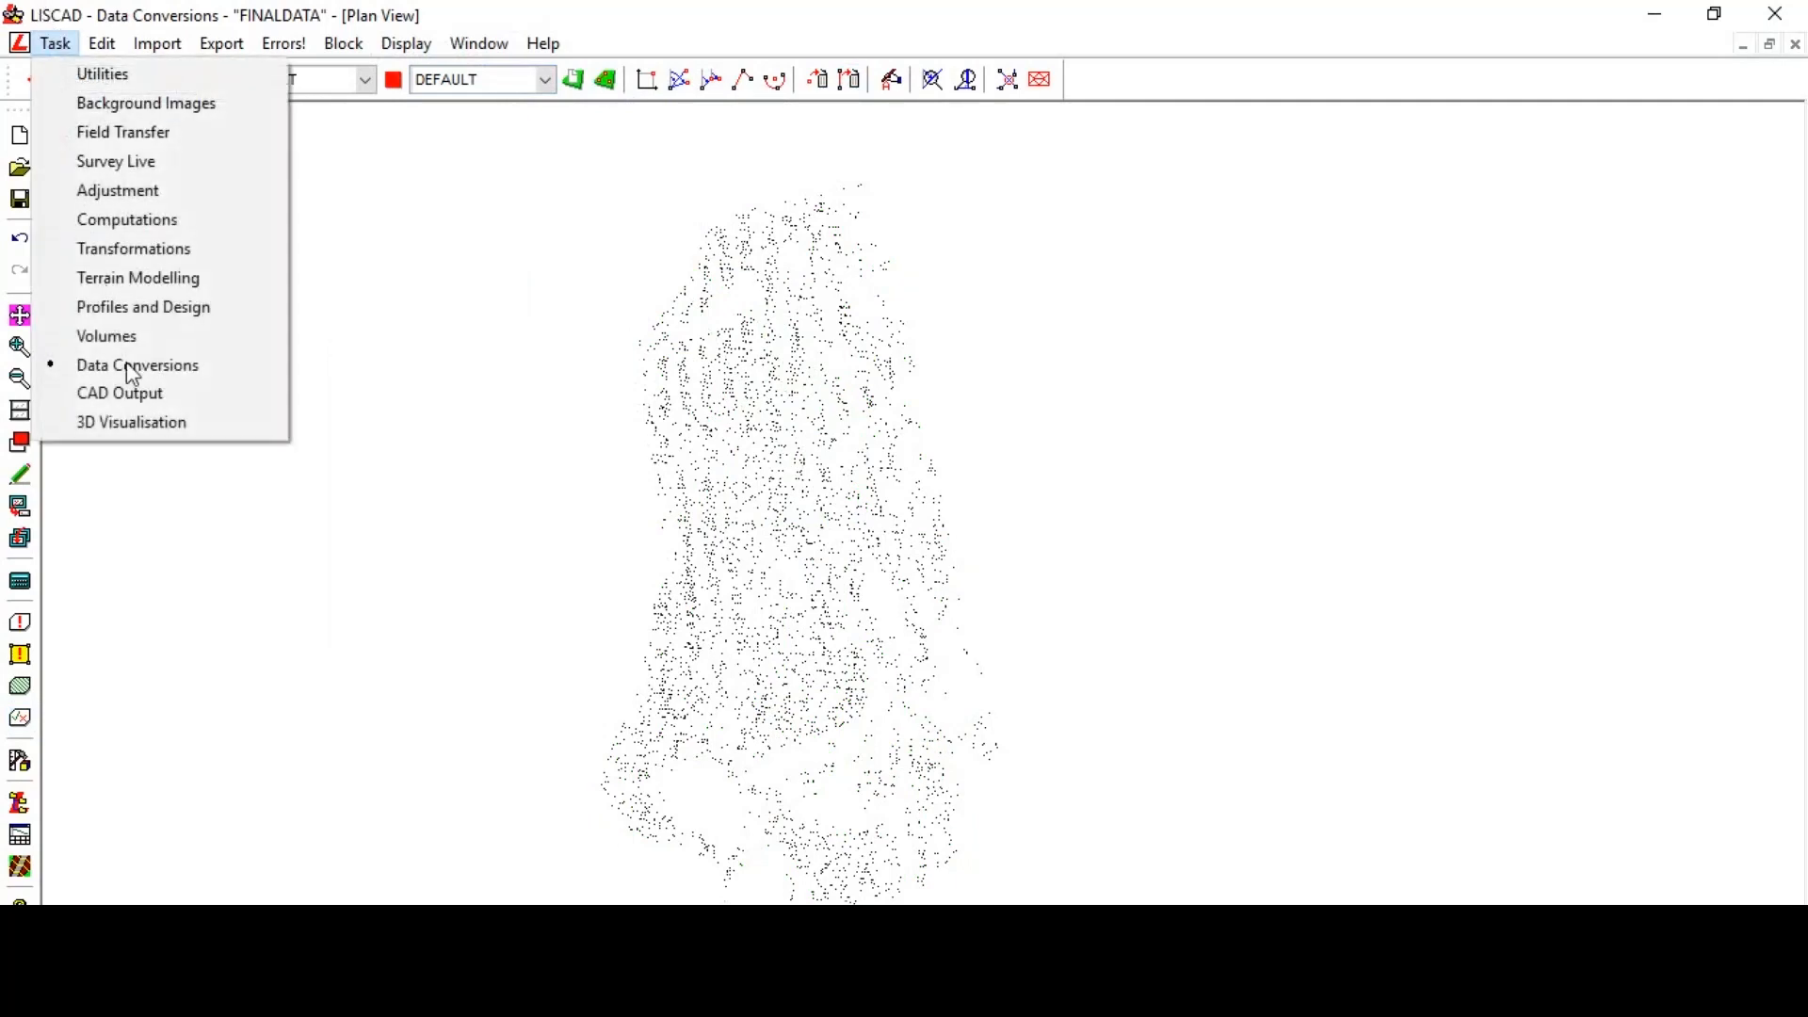
{"action": "left_click", "coordinate": [138, 283]}
- Form a terrain model named finaltin from the final data points and dismiss the formation report
{"action": "left_click", "coordinate": [121, 44]}
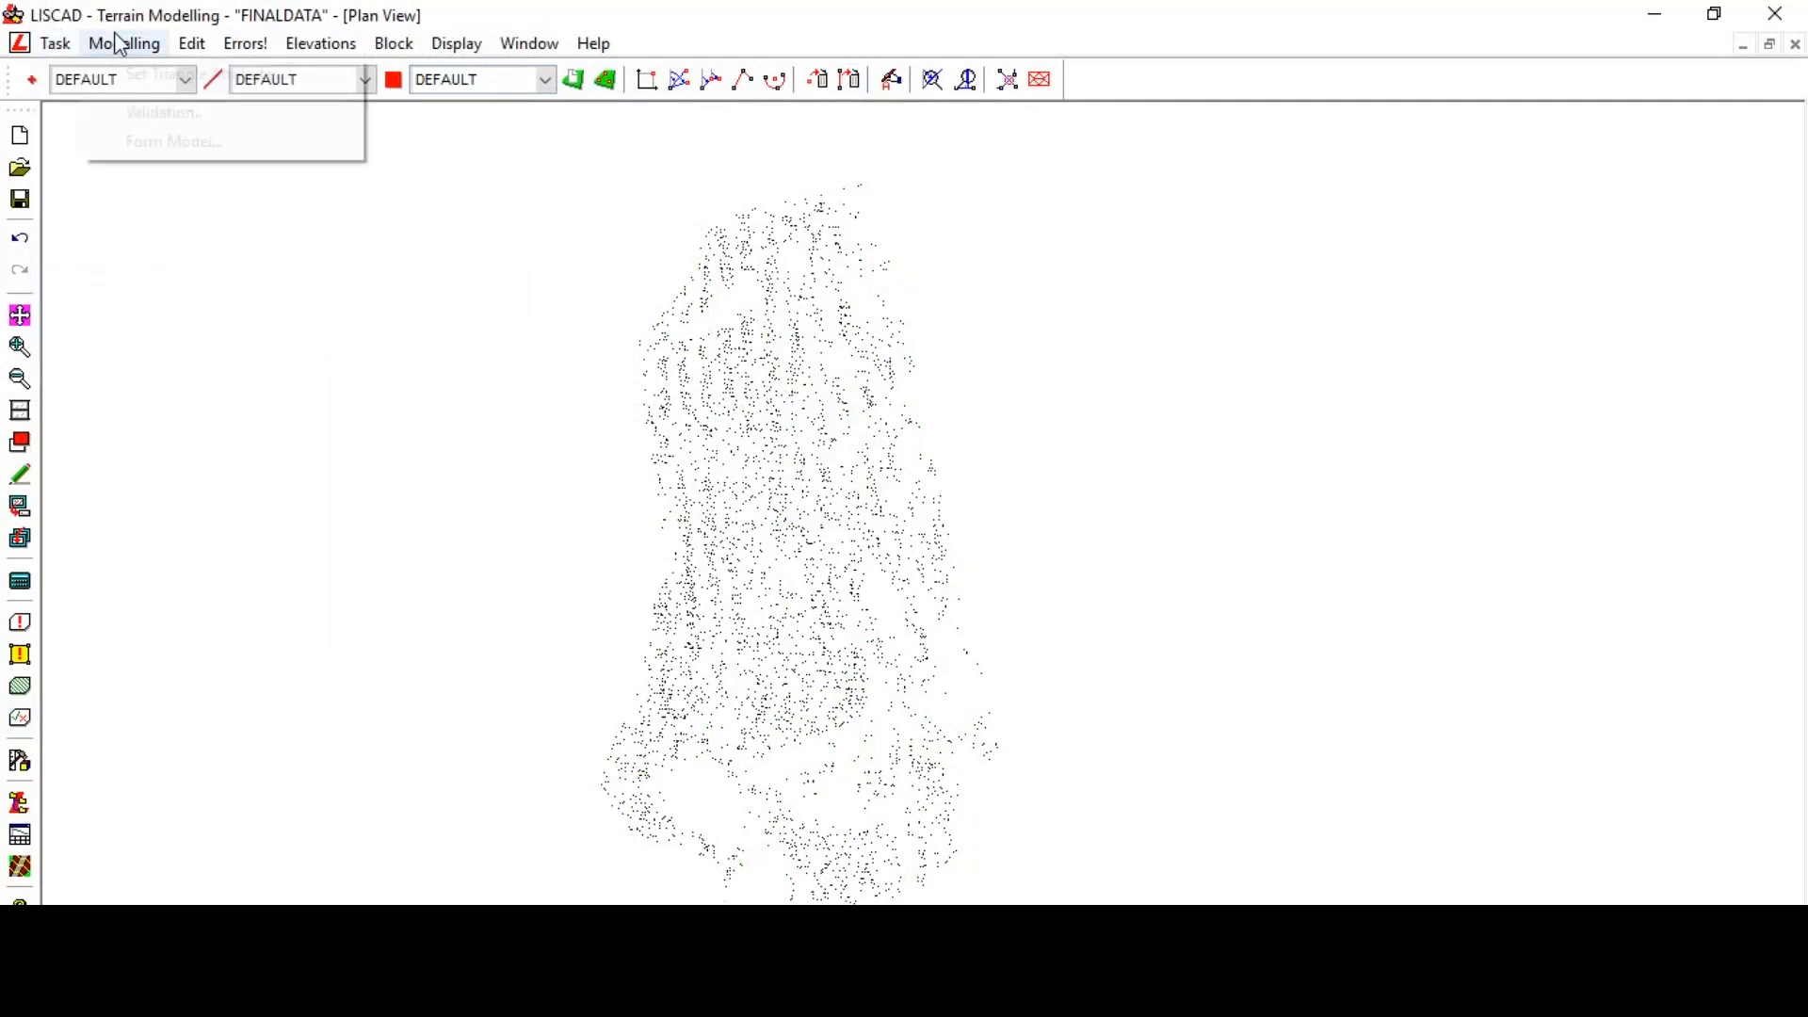
{"action": "left_click", "coordinate": [143, 147]}
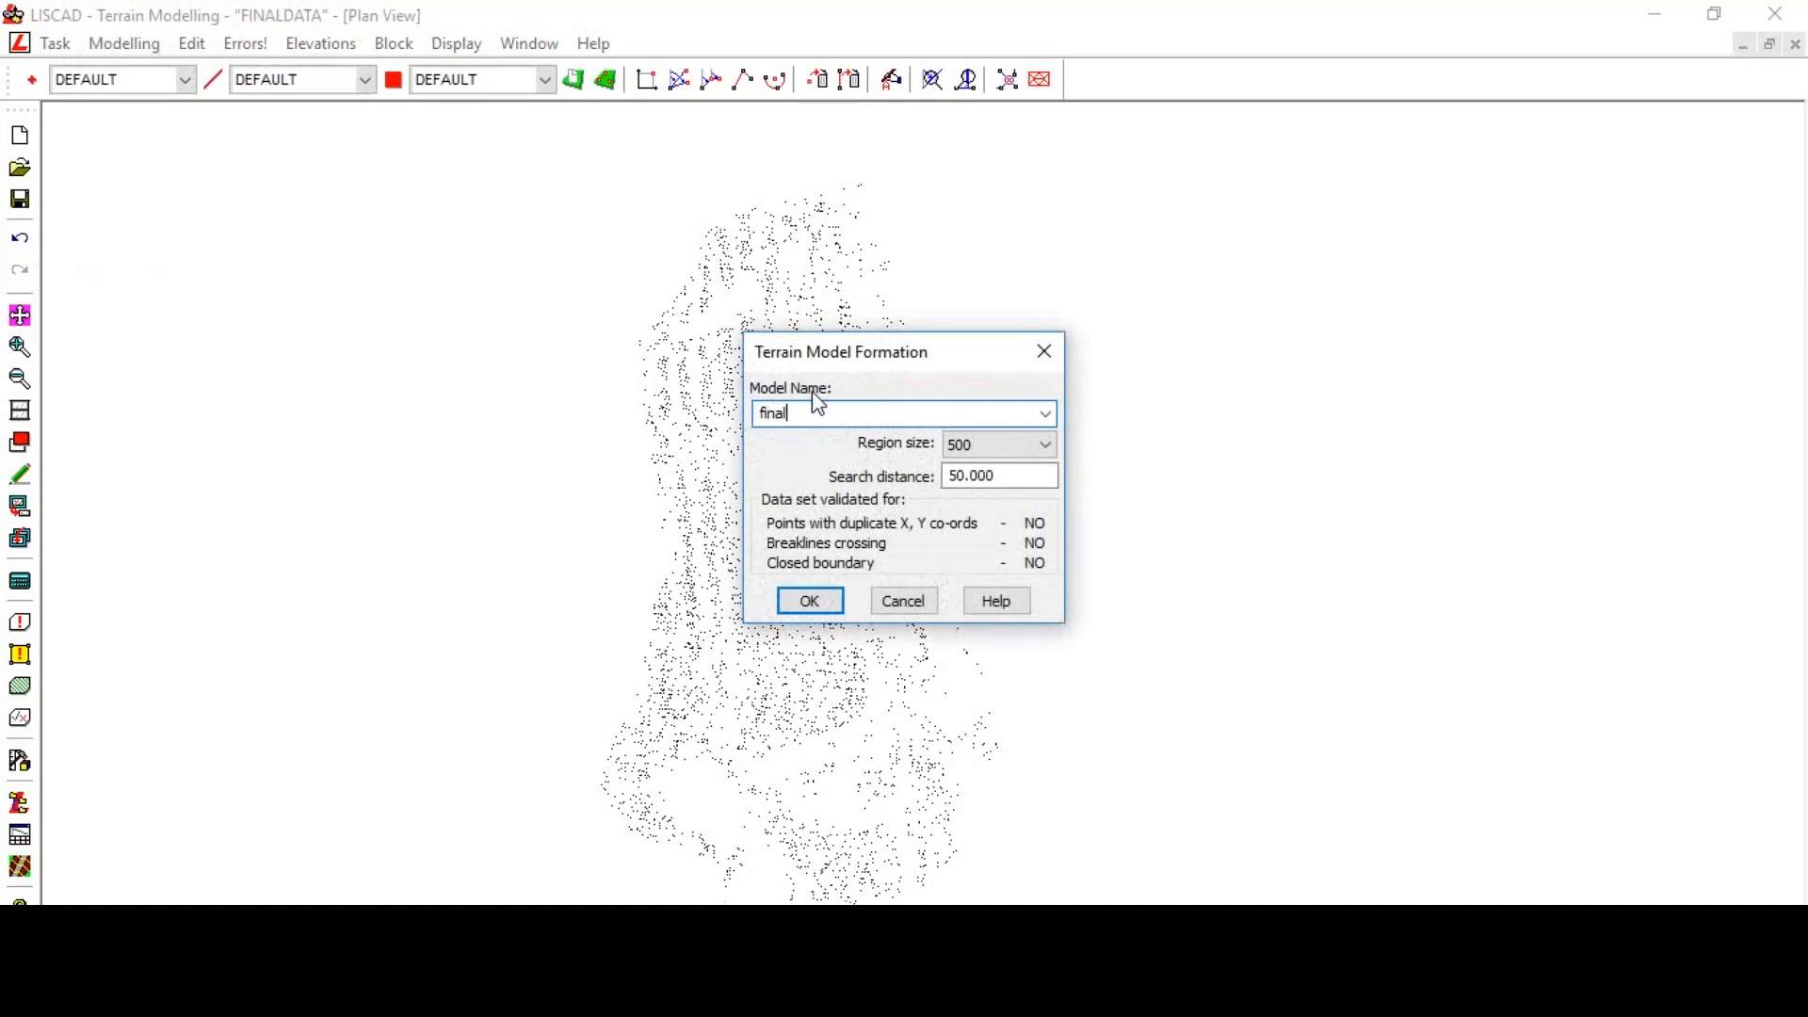
{"action": "type", "text": "finaltin"}
{"action": "left_click", "coordinate": [811, 601]}
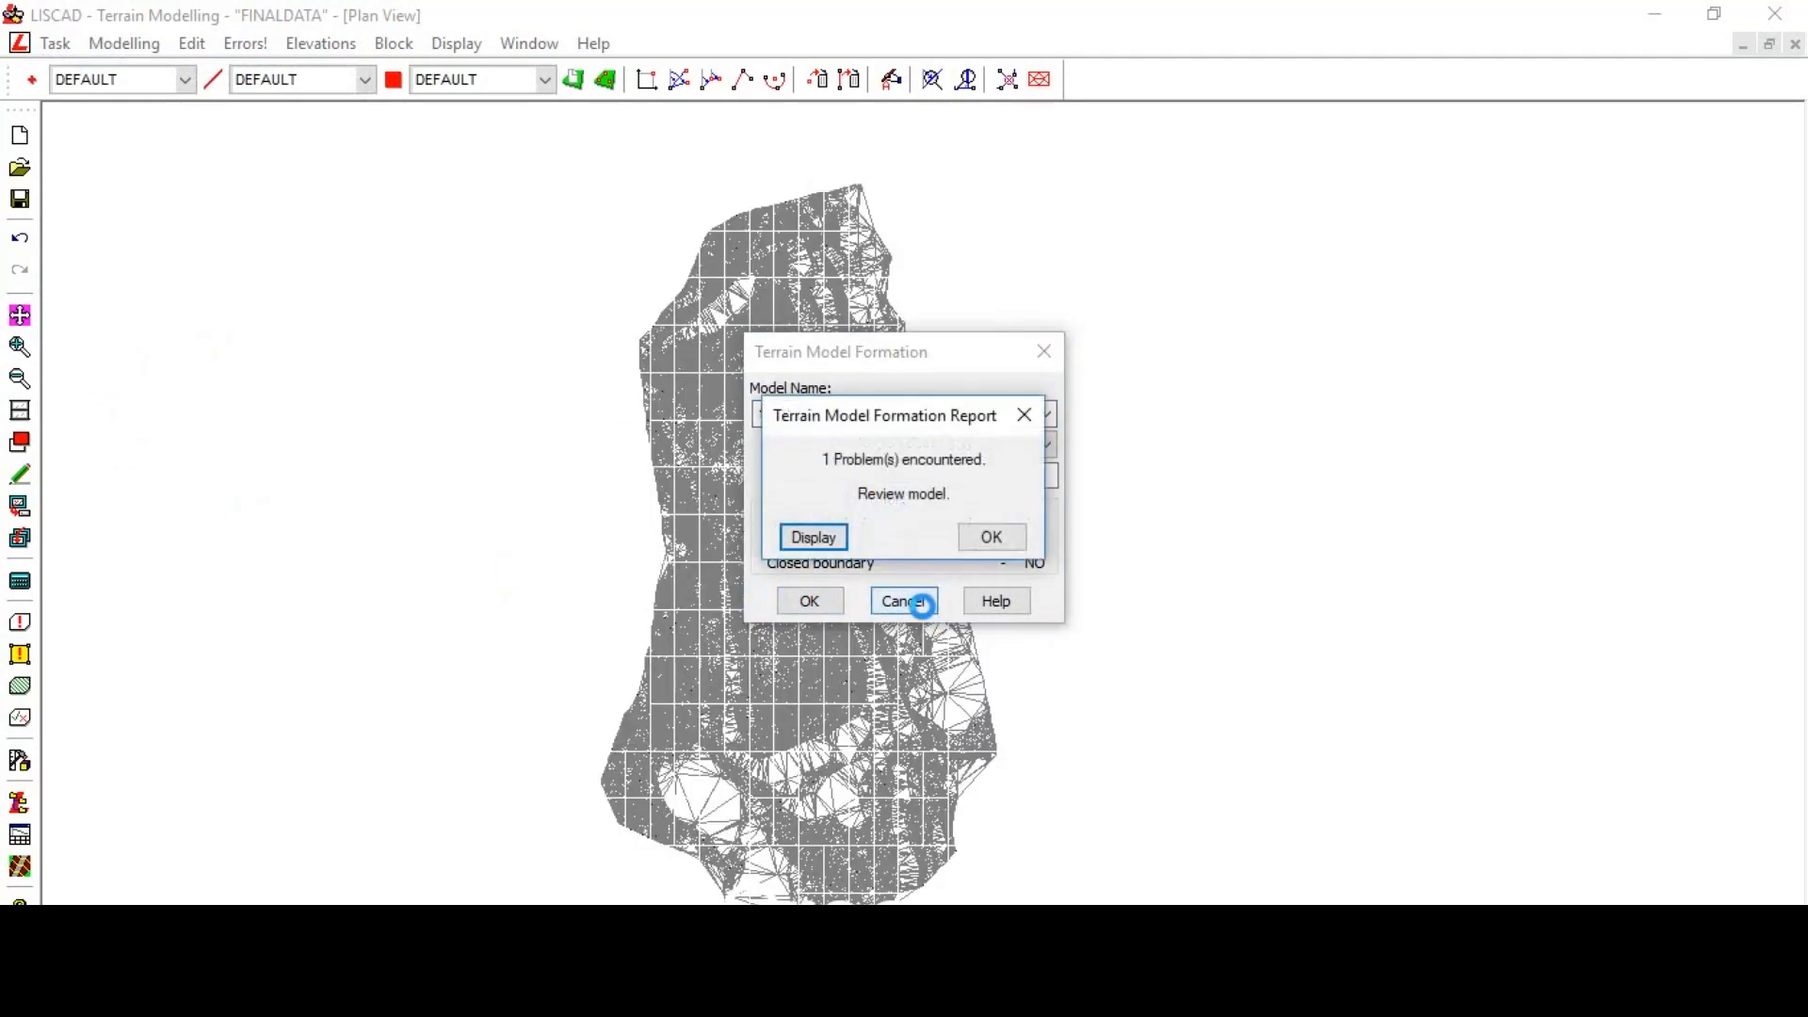
{"action": "left_click", "coordinate": [993, 544]}
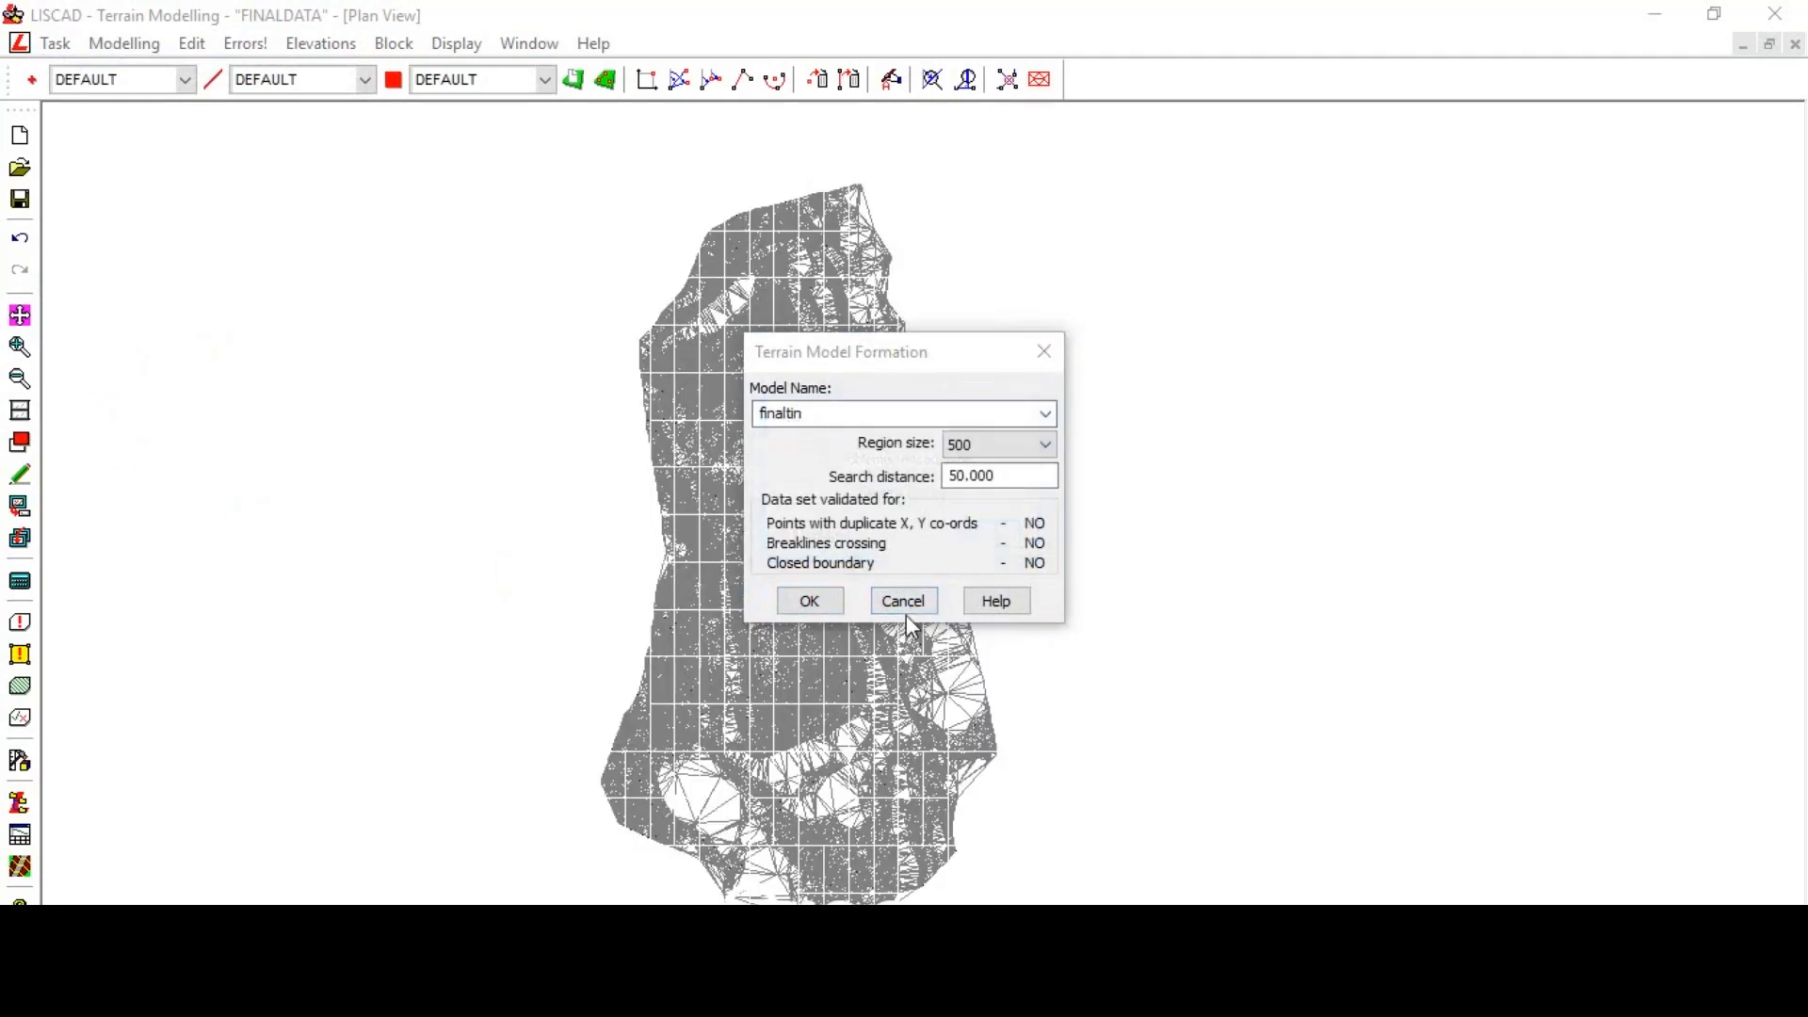
{"action": "left_click", "coordinate": [904, 602]}
- Turn on triangle display for the finaltin model in the feature display settings
{"action": "right_click", "coordinate": [1052, 436]}
{"action": "left_click", "coordinate": [1142, 450]}
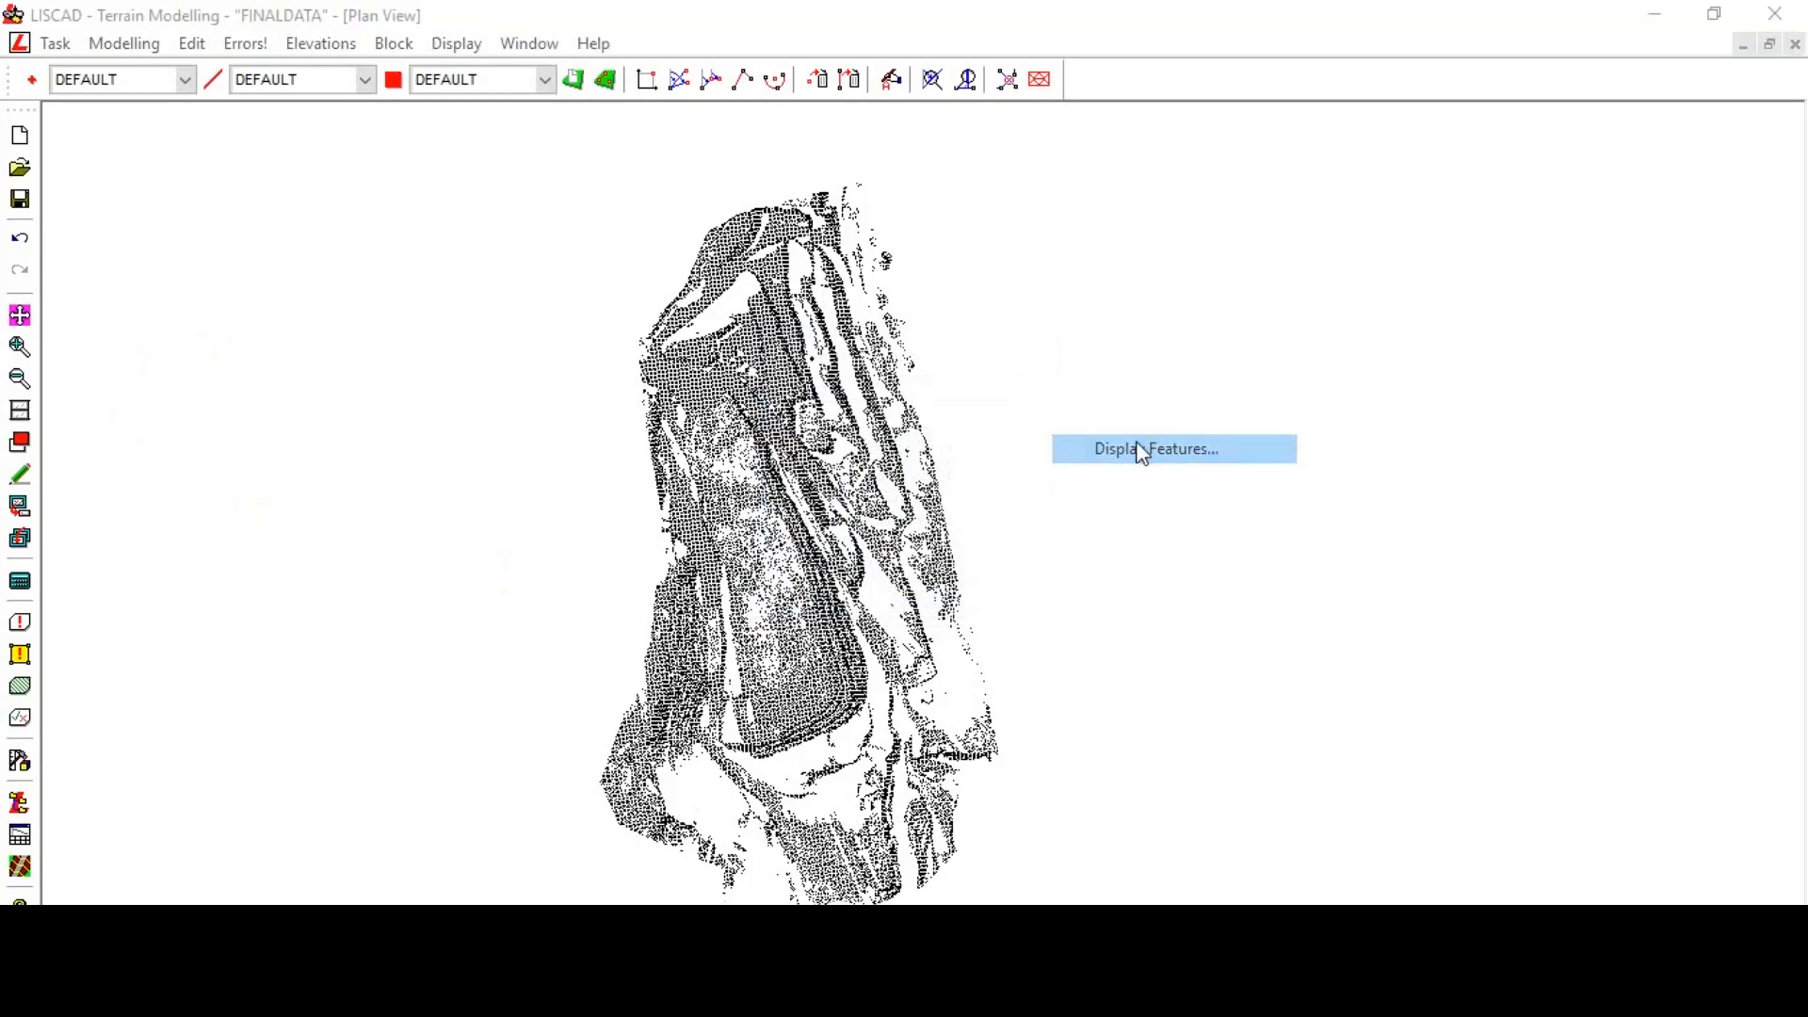
{"action": "left_click", "coordinate": [746, 499]}
{"action": "left_click", "coordinate": [755, 682]}
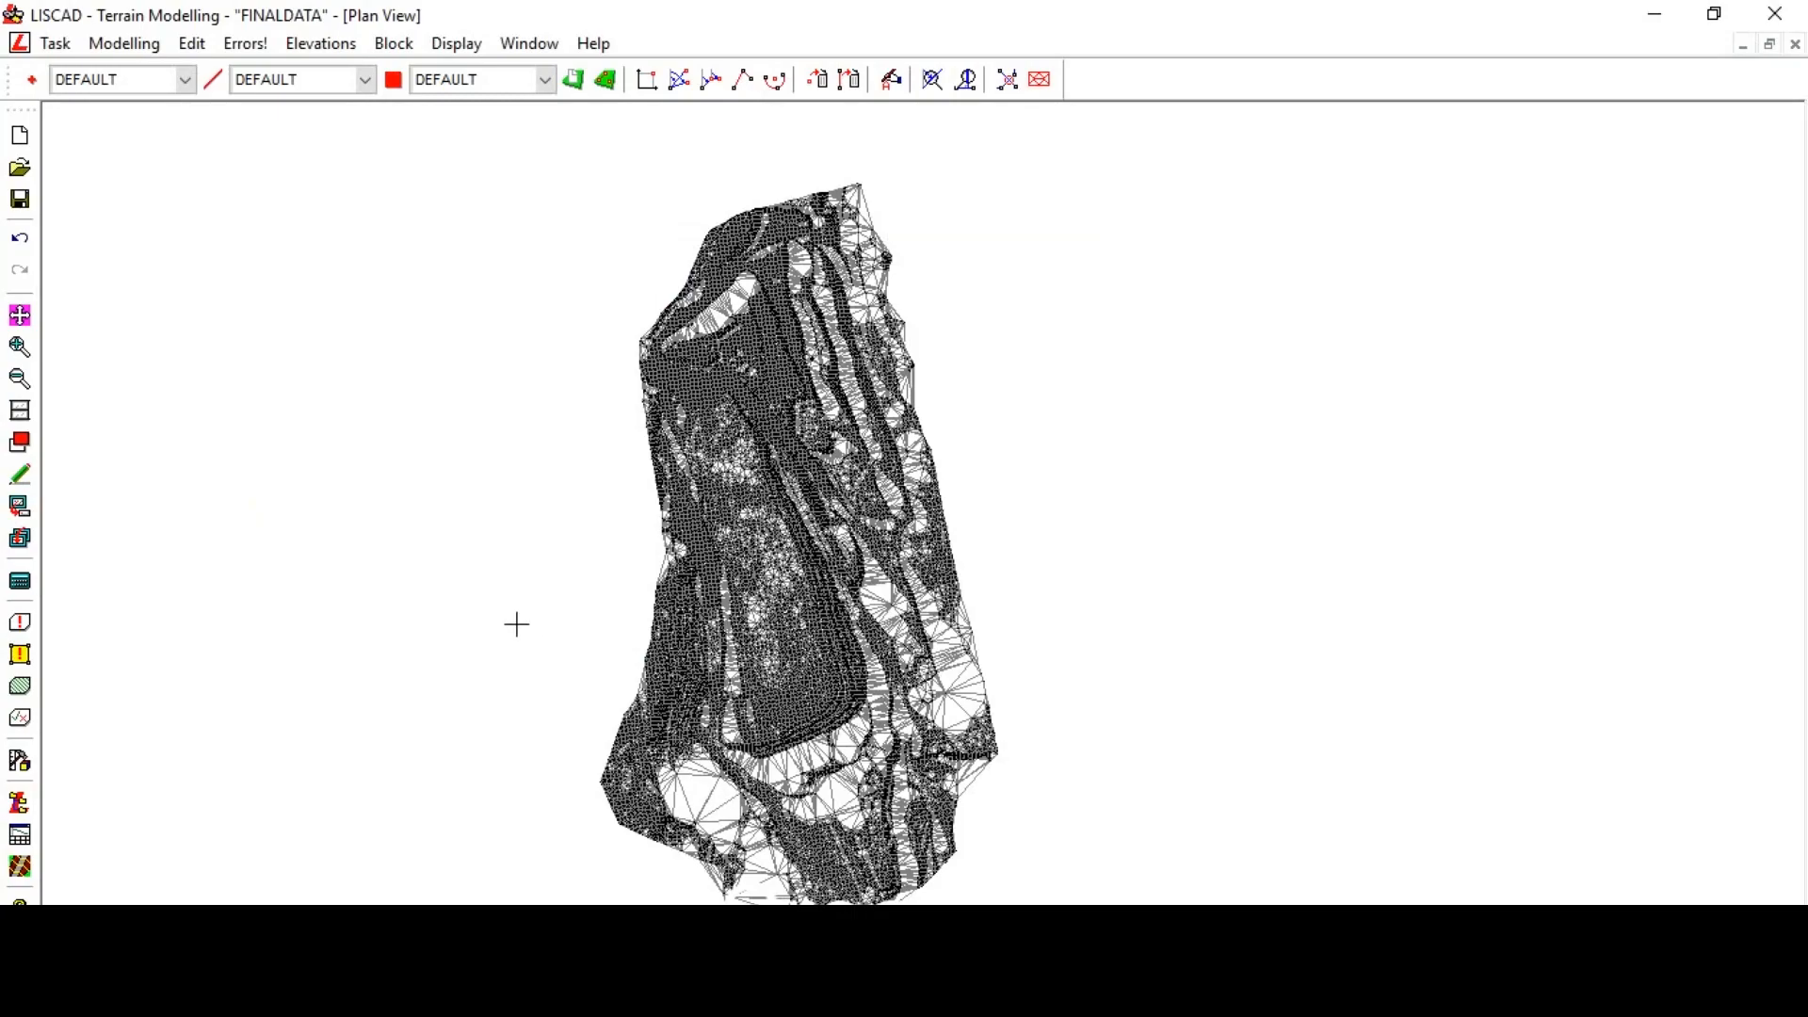
- Measure the bearing and distance from point 3254 to a point at the model's southern end
{"action": "scroll", "coordinate": [796, 718], "scroll_direction": "up", "scroll_amount": 3}
{"action": "scroll", "coordinate": [758, 675], "scroll_direction": "up", "scroll_amount": 2}
{"action": "scroll", "coordinate": [735, 638], "scroll_direction": "down", "scroll_amount": 5}
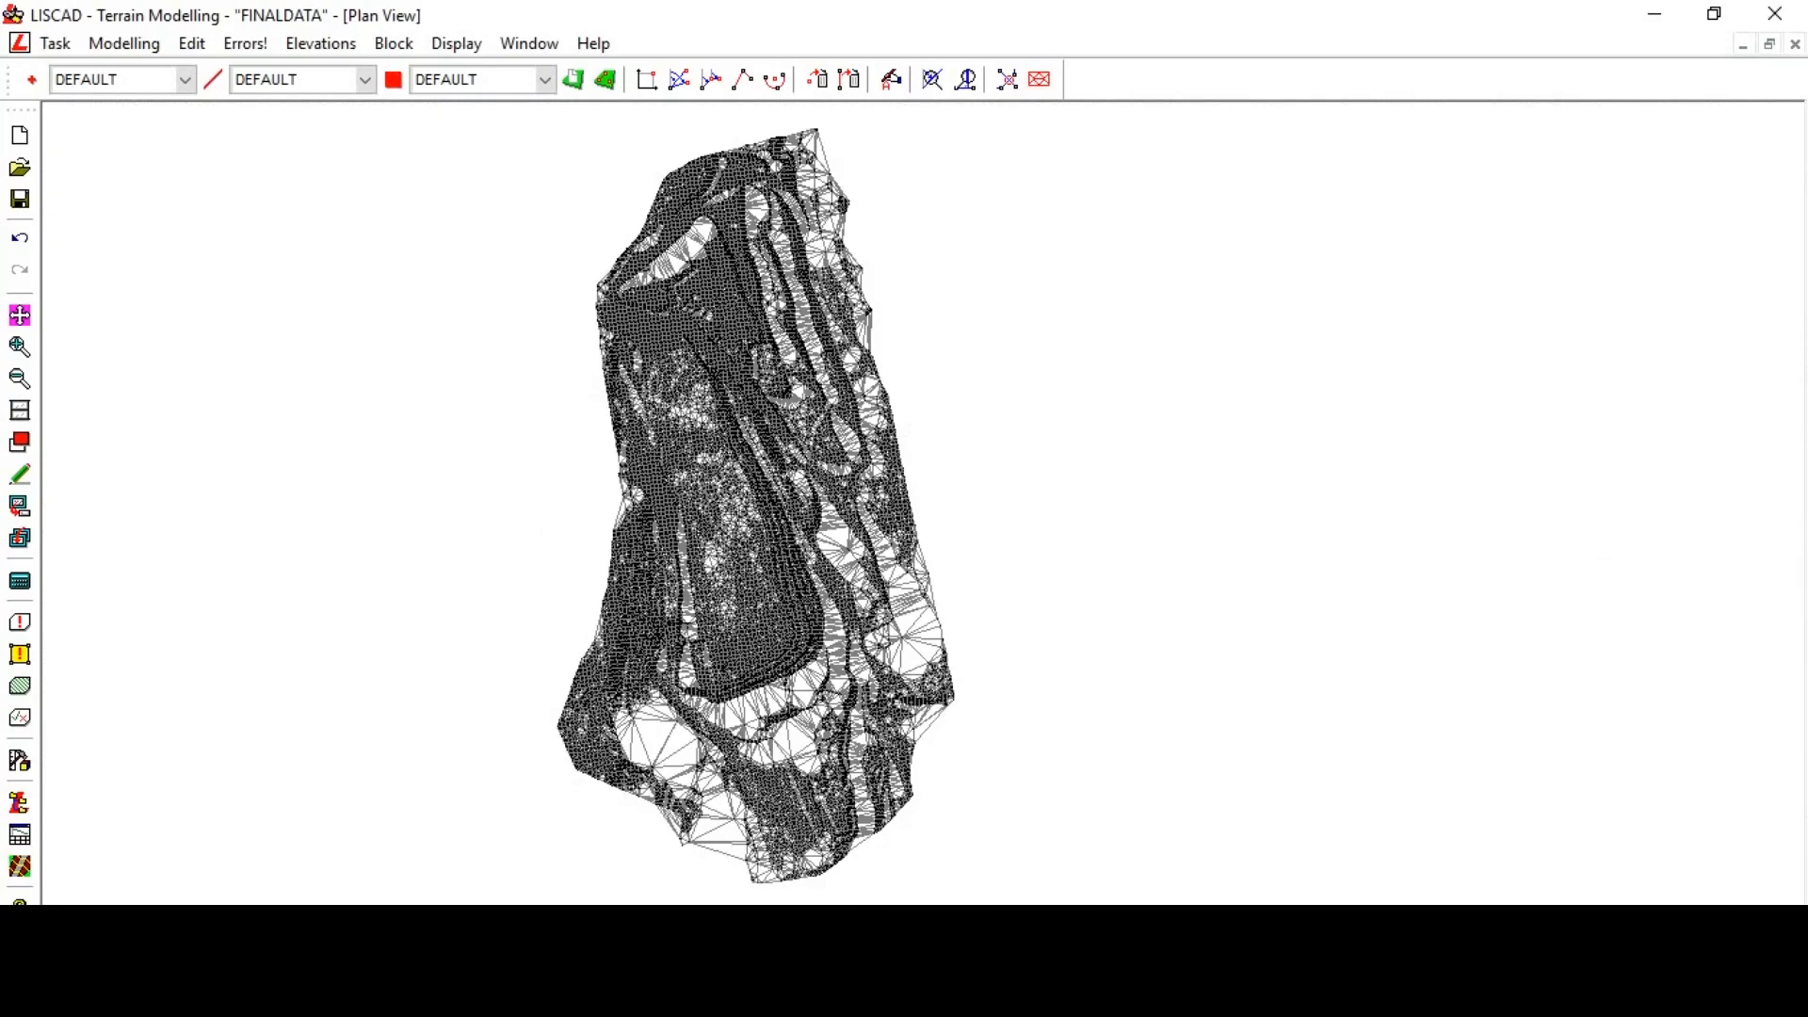
{"action": "scroll", "coordinate": [677, 622], "scroll_direction": "up", "scroll_amount": 2}
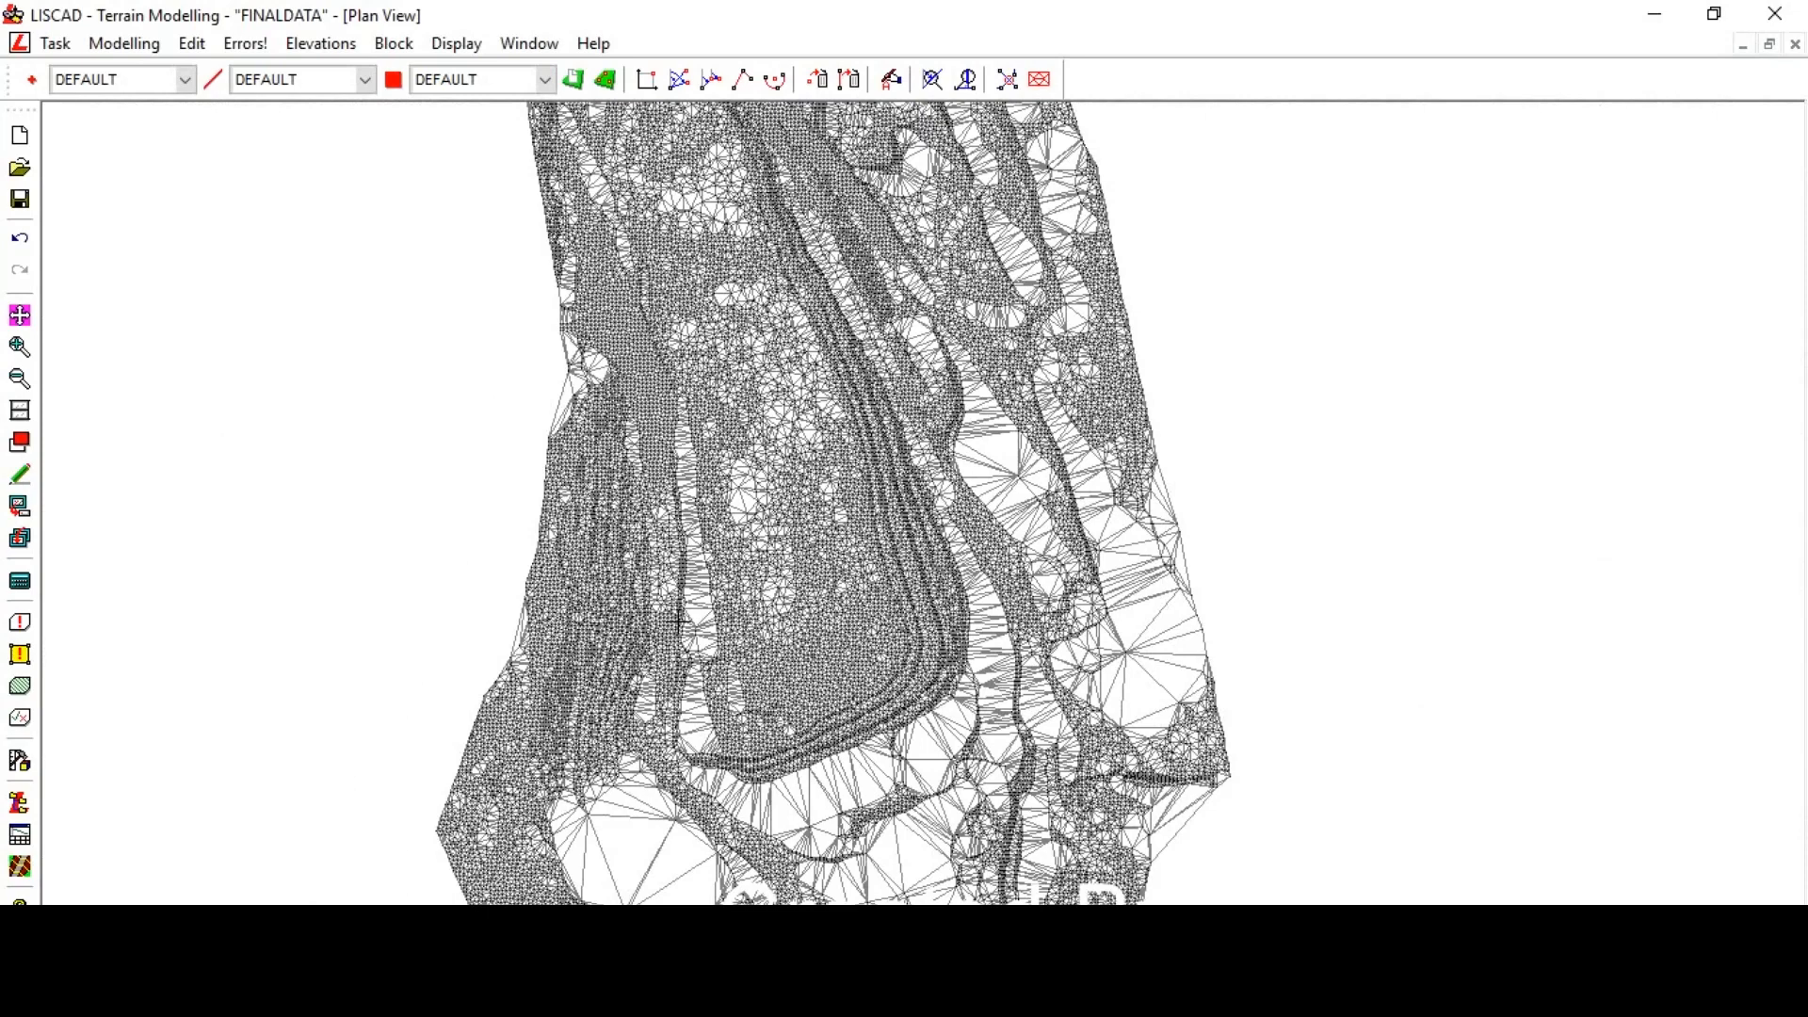
{"action": "scroll", "coordinate": [677, 621], "scroll_direction": "down", "scroll_amount": 4}
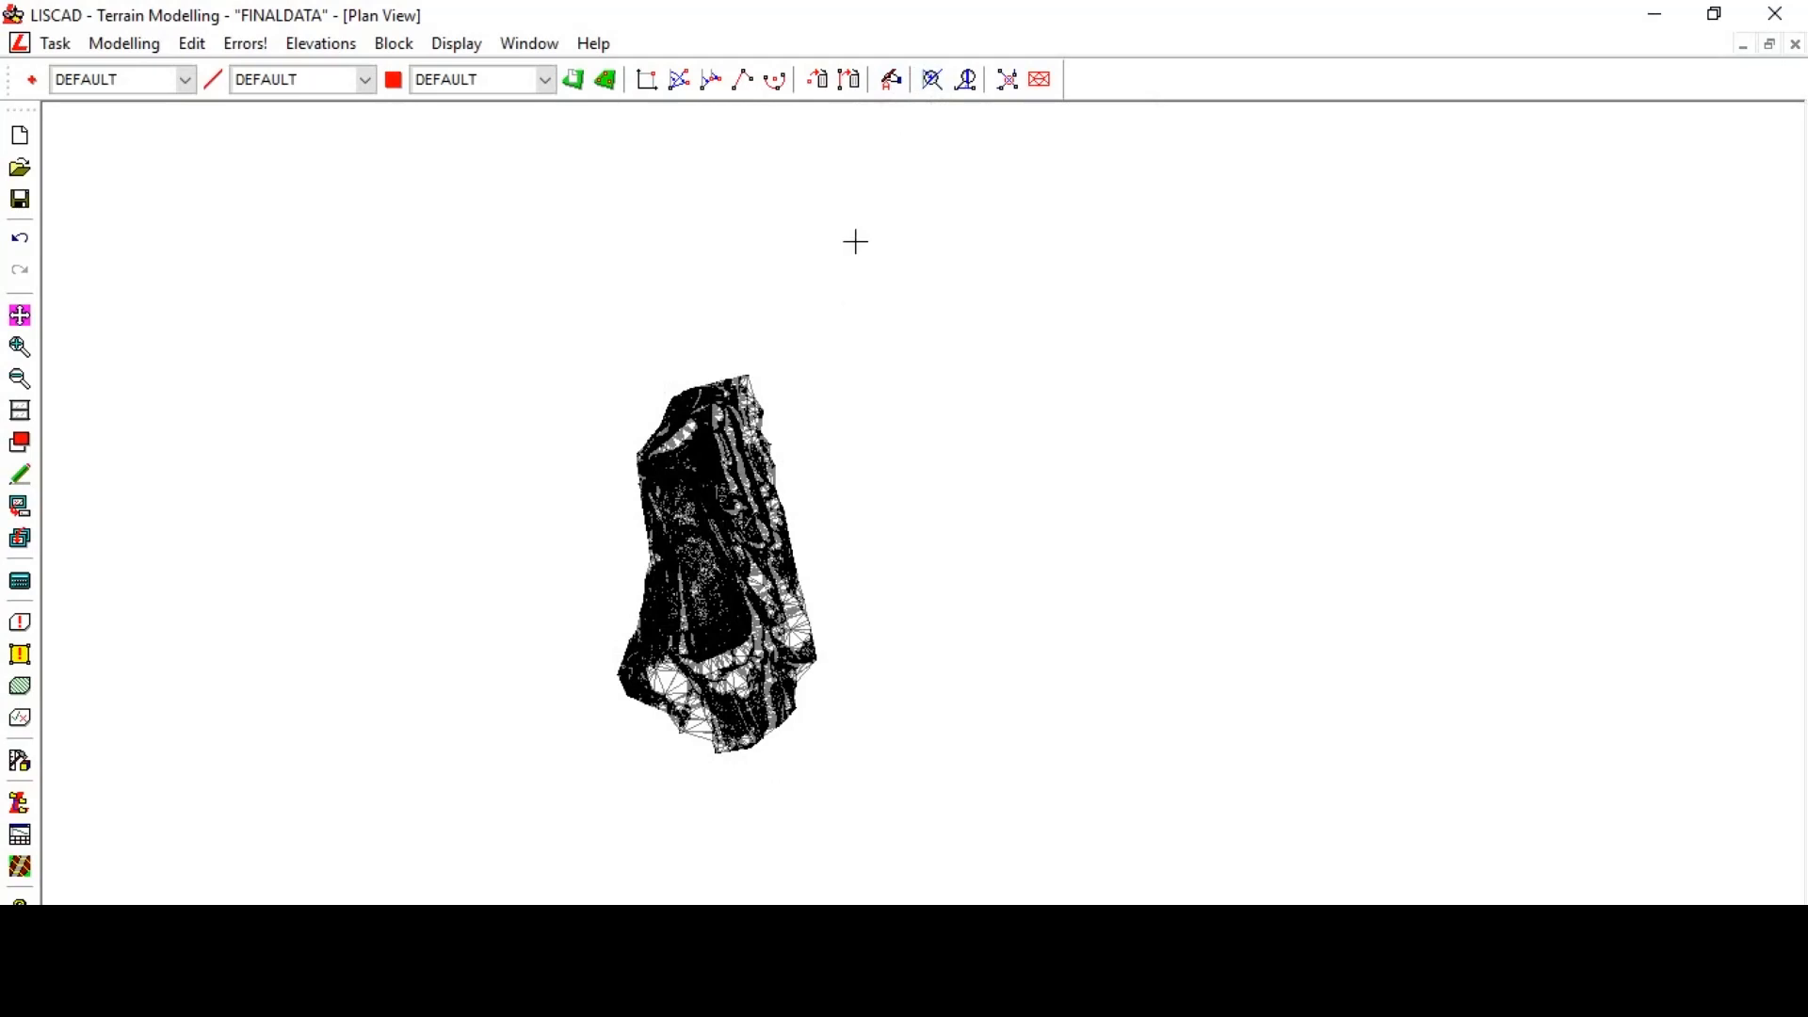
{"action": "left_click", "coordinate": [941, 90]}
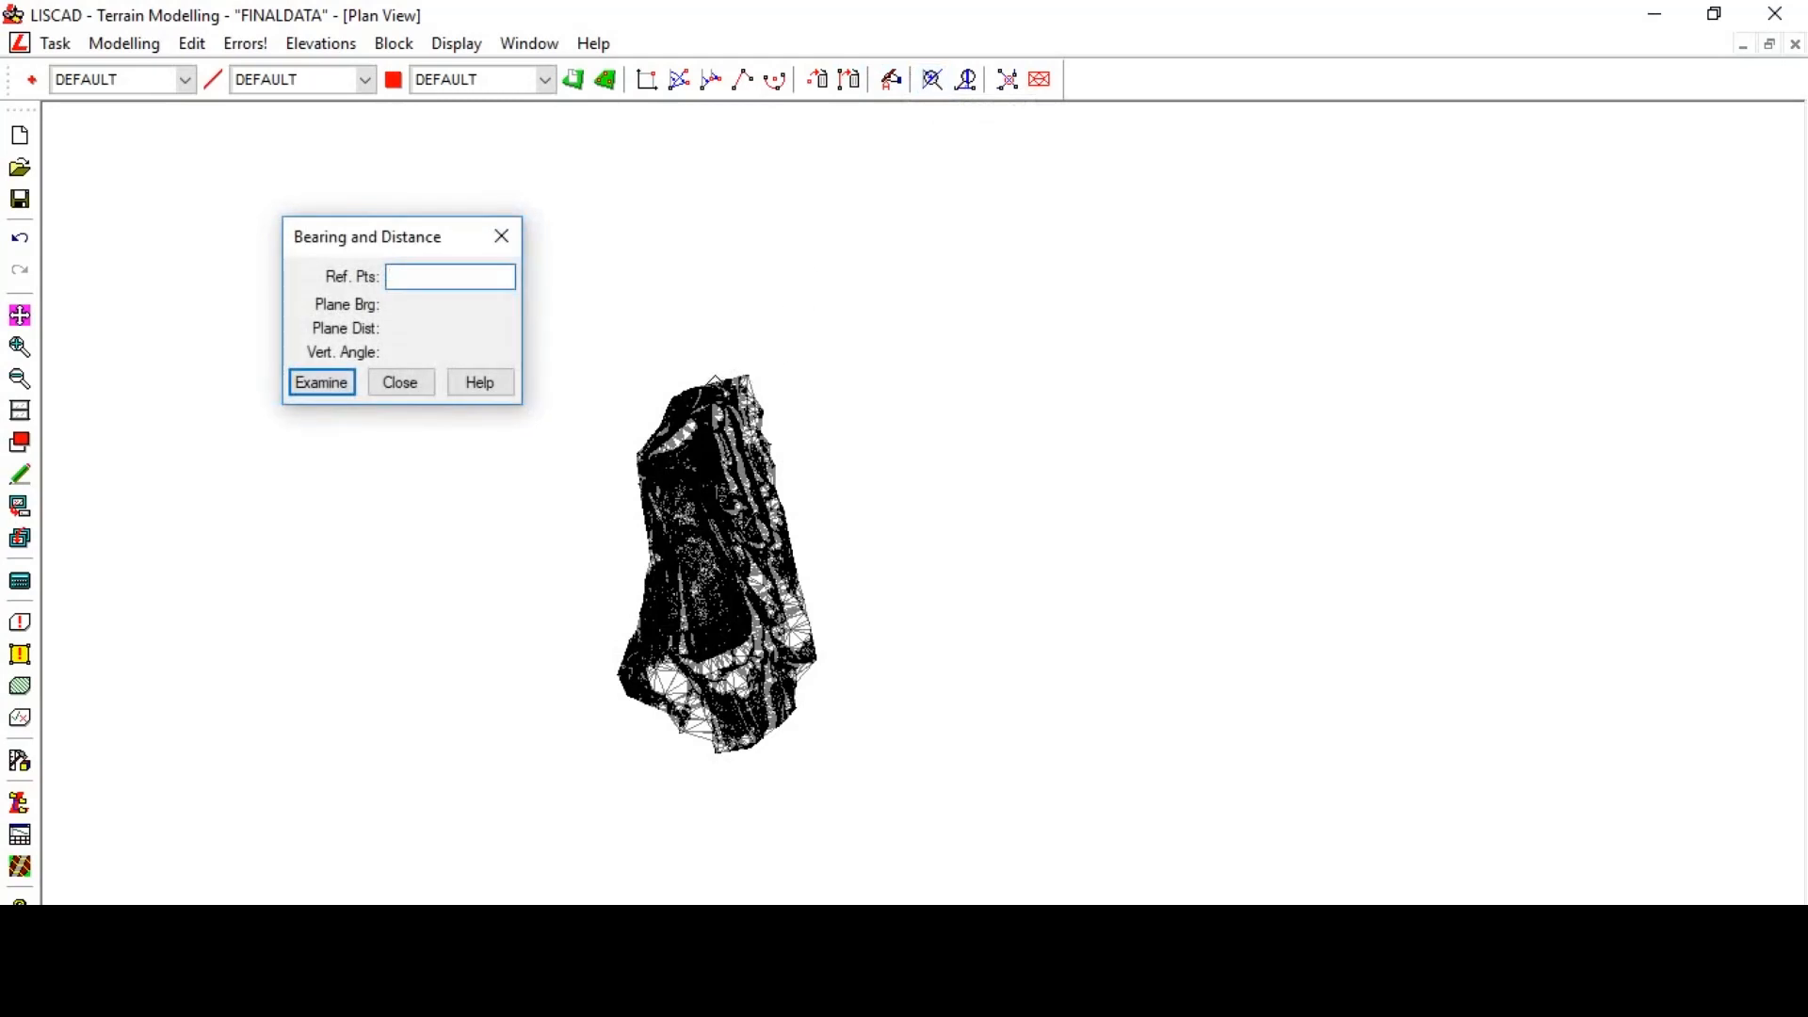
{"action": "type", "text": "3254-"}
{"action": "left_click", "coordinate": [725, 759]}
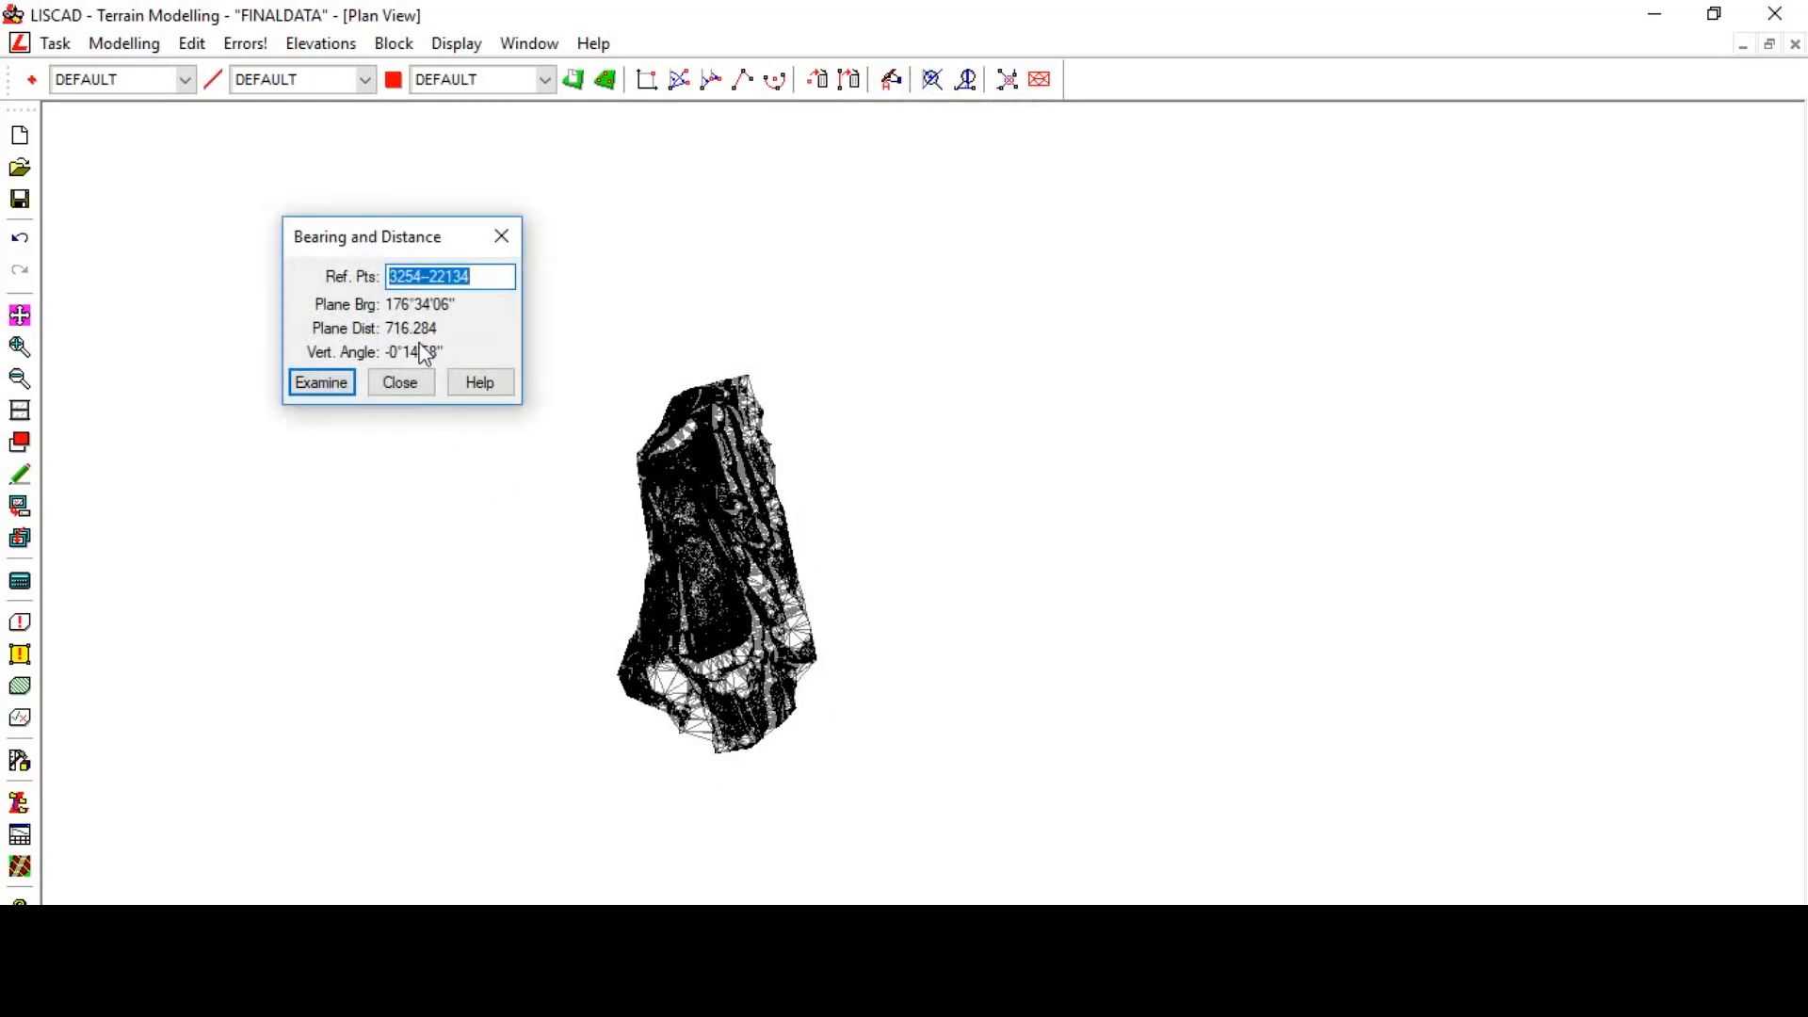
{"action": "left_click", "coordinate": [409, 389]}
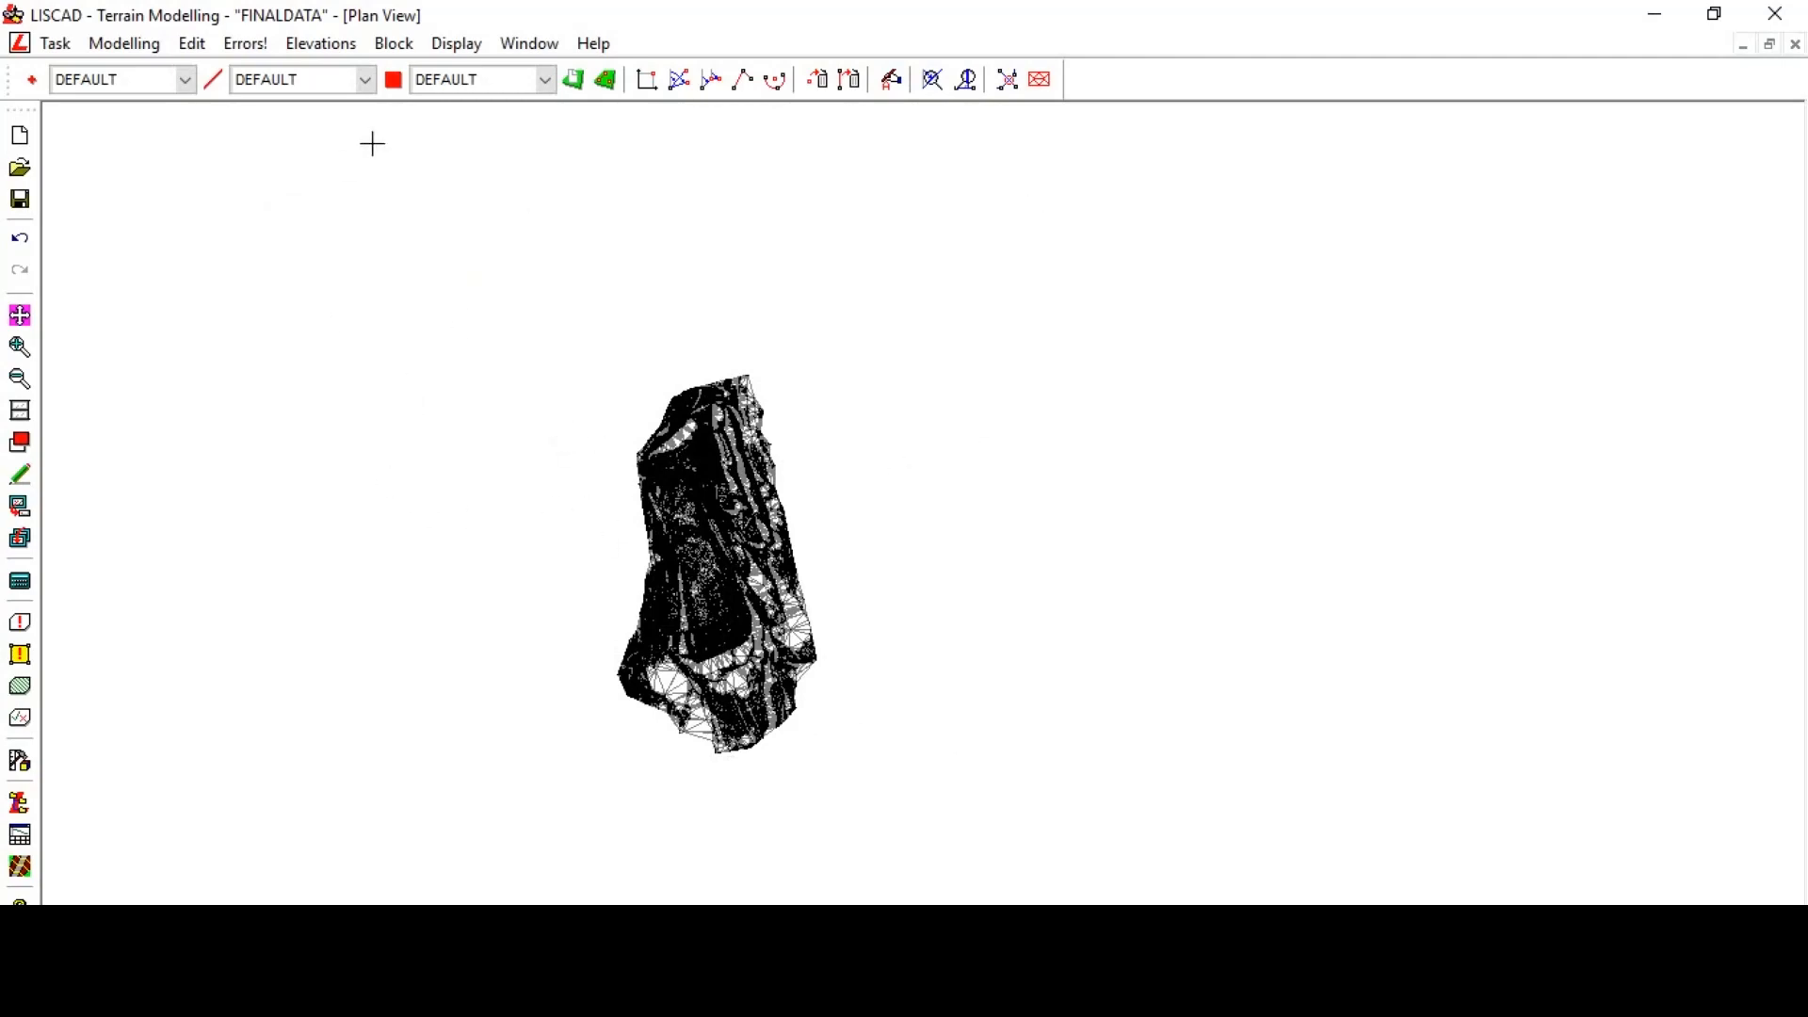
- Switch to the Computations task and create a point by coordinates at East 3030620, North 1177820
{"action": "scroll", "coordinate": [571, 603], "scroll_direction": "up", "scroll_amount": 2}
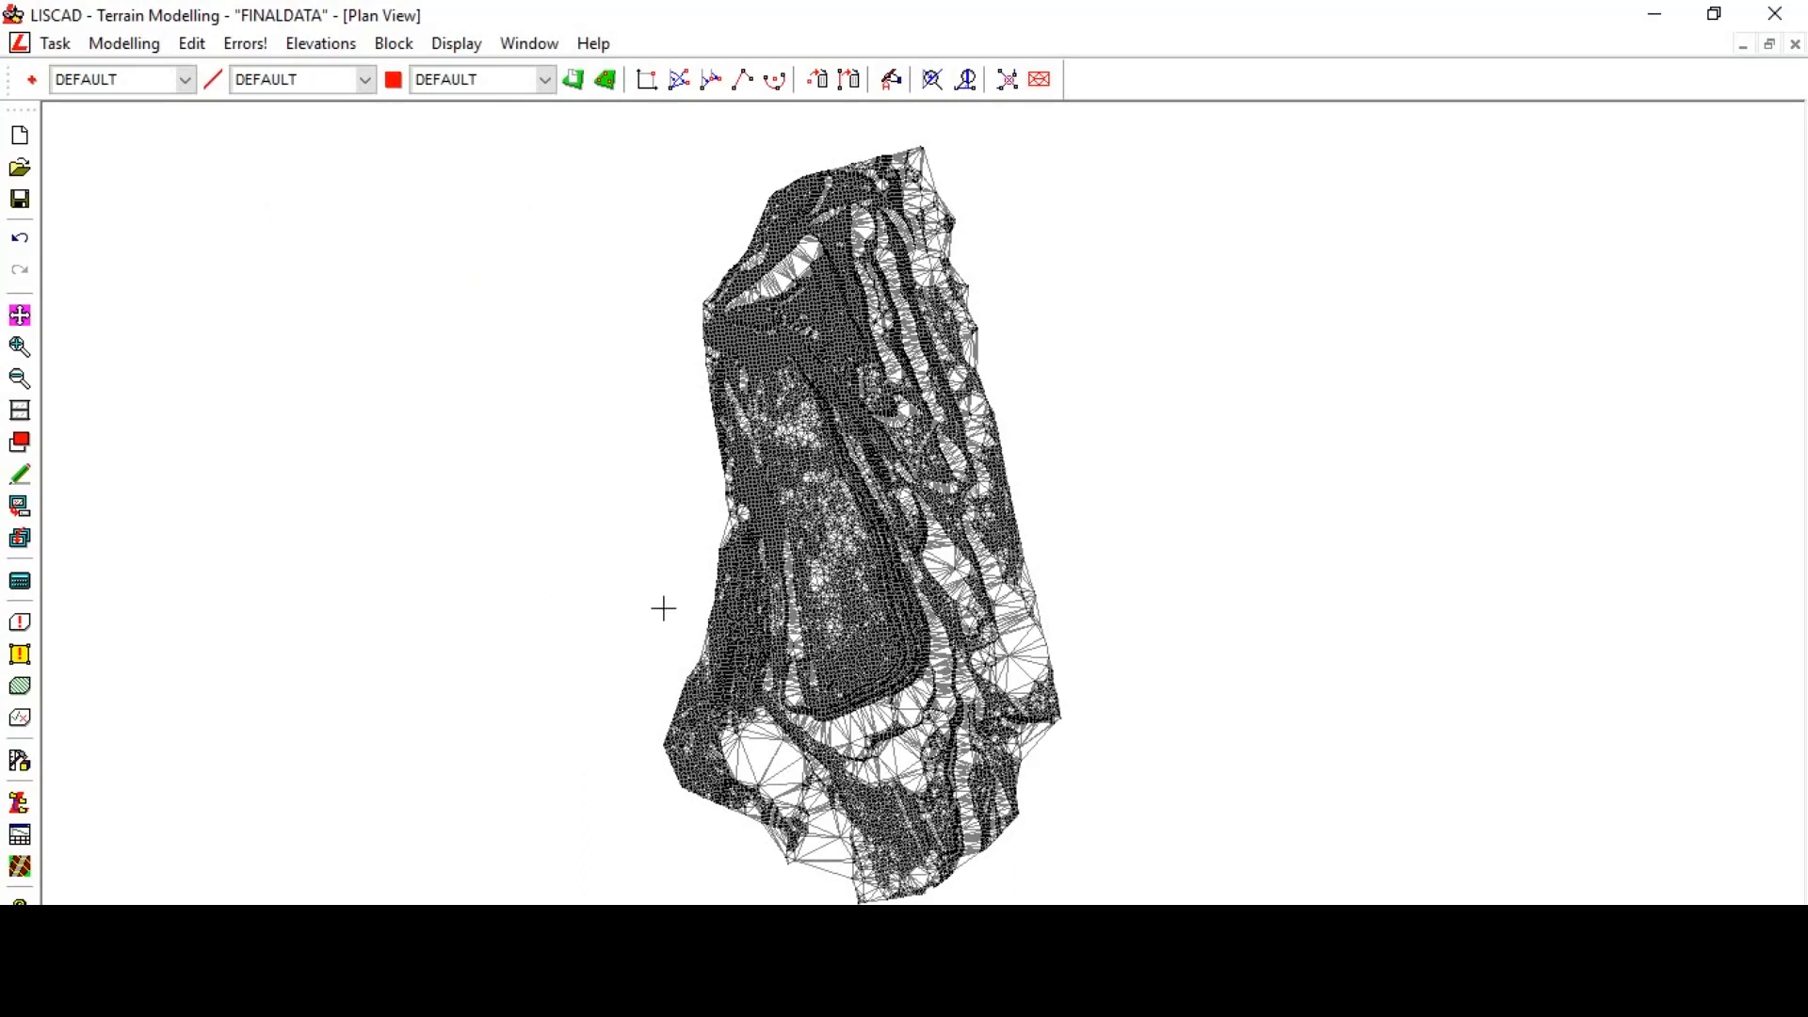
{"action": "scroll", "coordinate": [659, 602], "scroll_direction": "down", "scroll_amount": 2}
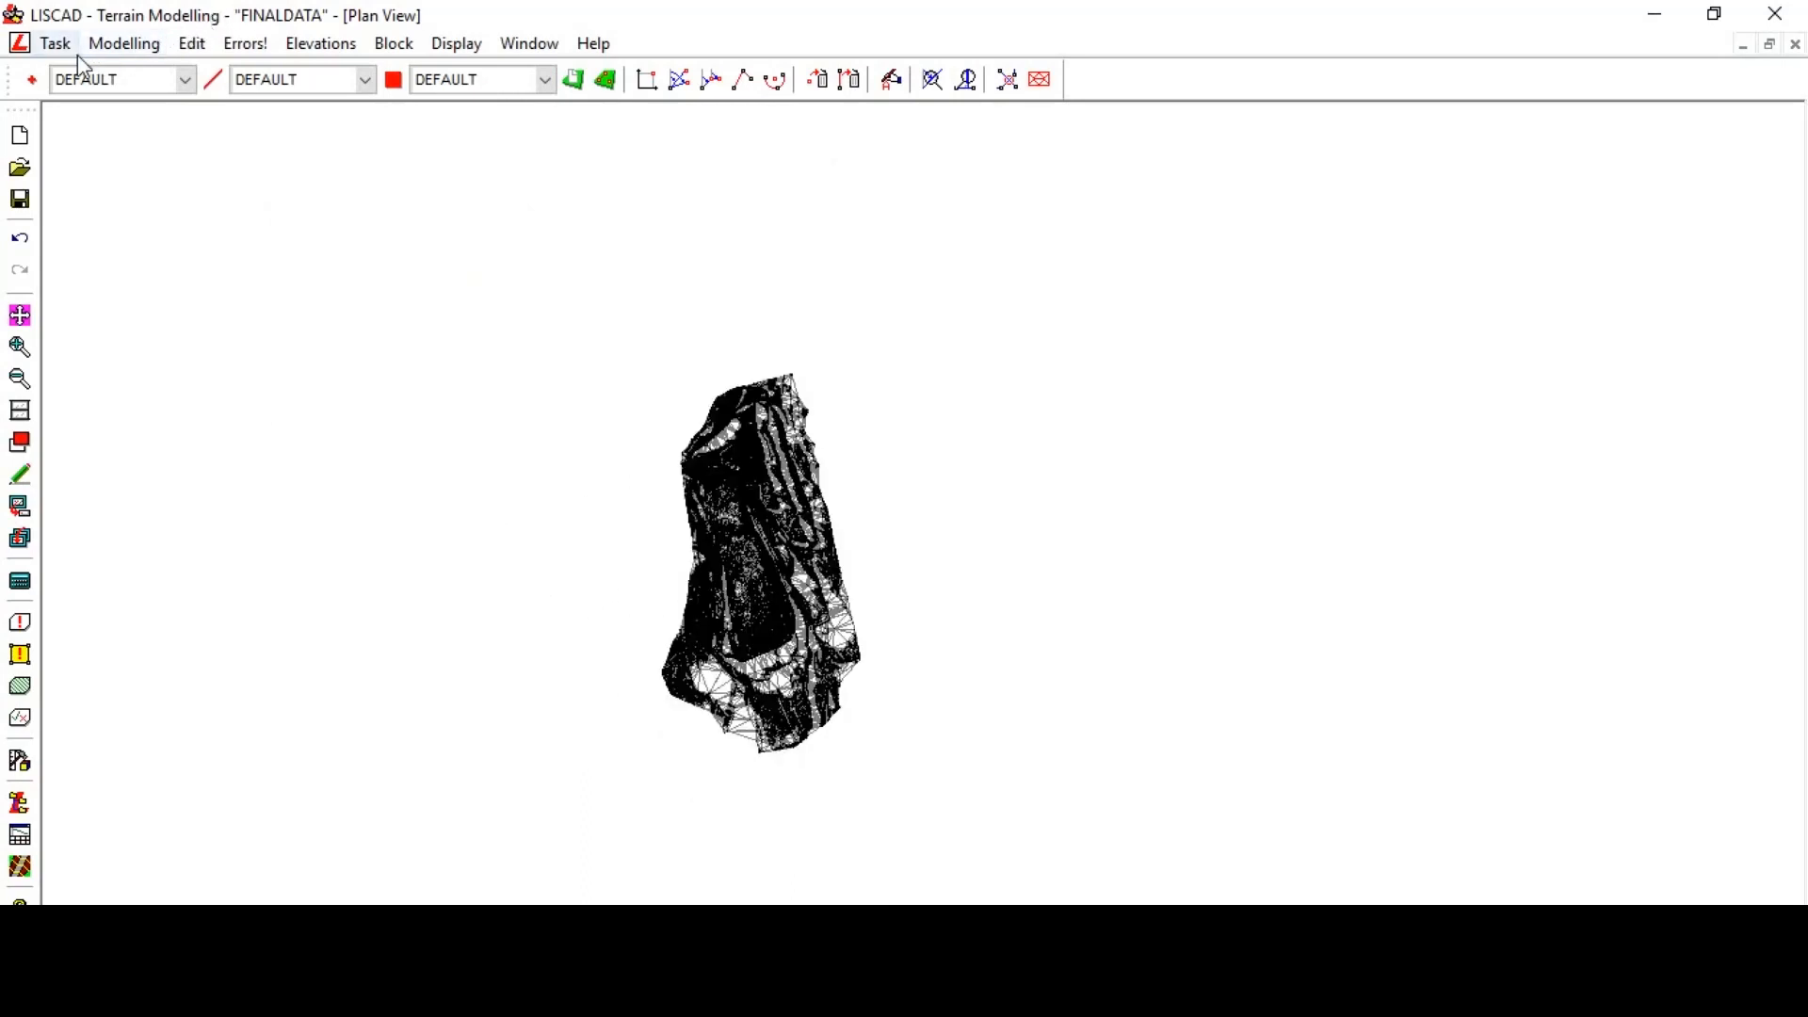
{"action": "left_click", "coordinate": [55, 45]}
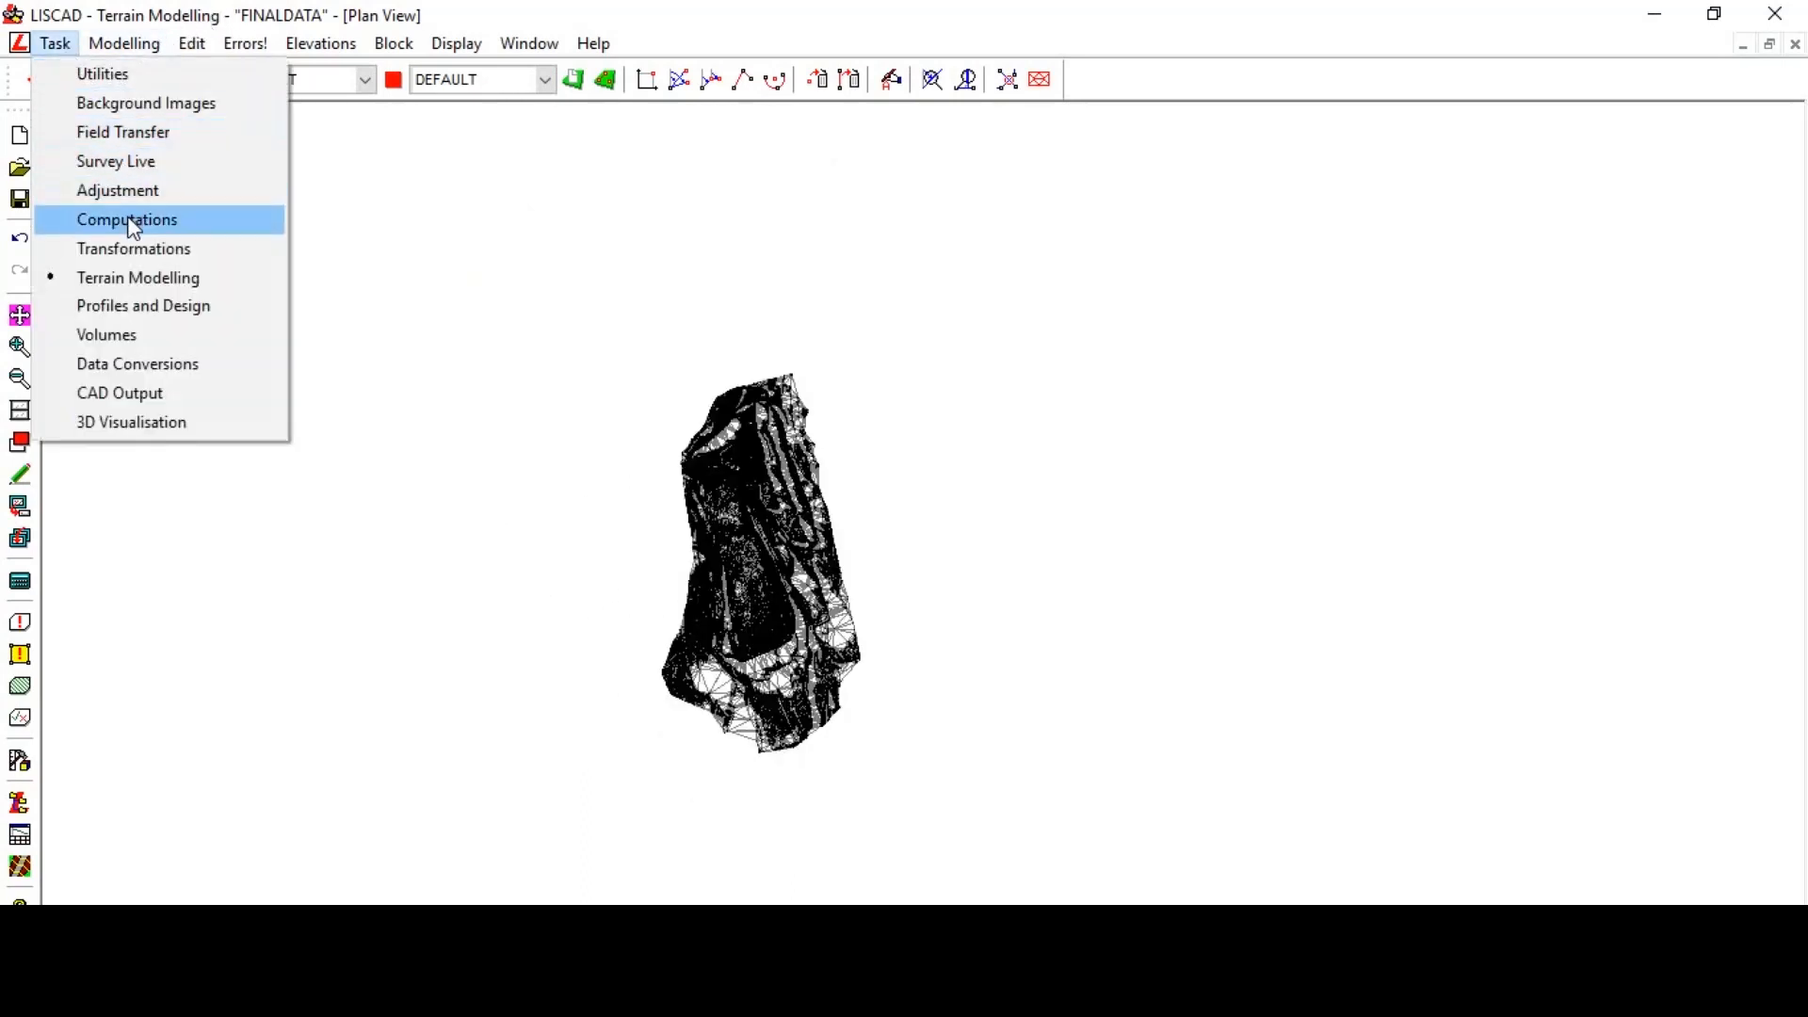
{"action": "left_click", "coordinate": [132, 219]}
{"action": "left_click", "coordinate": [101, 39]}
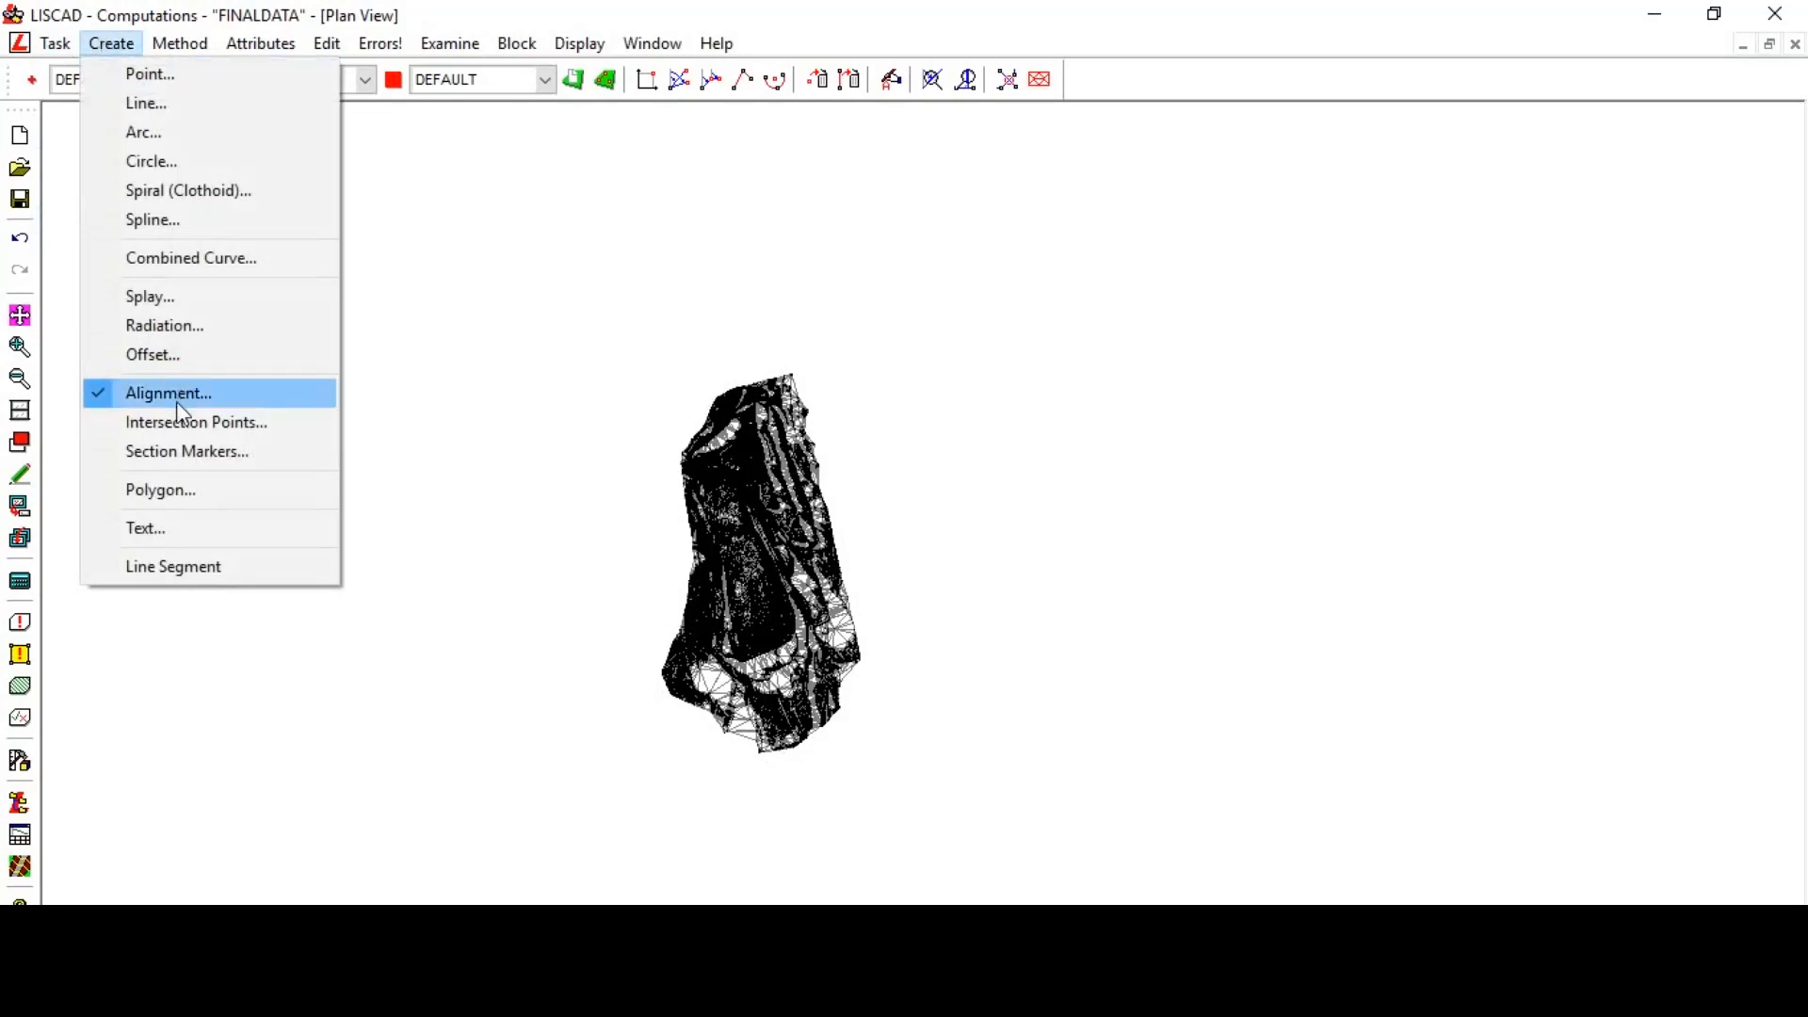
{"action": "left_click", "coordinate": [193, 89]}
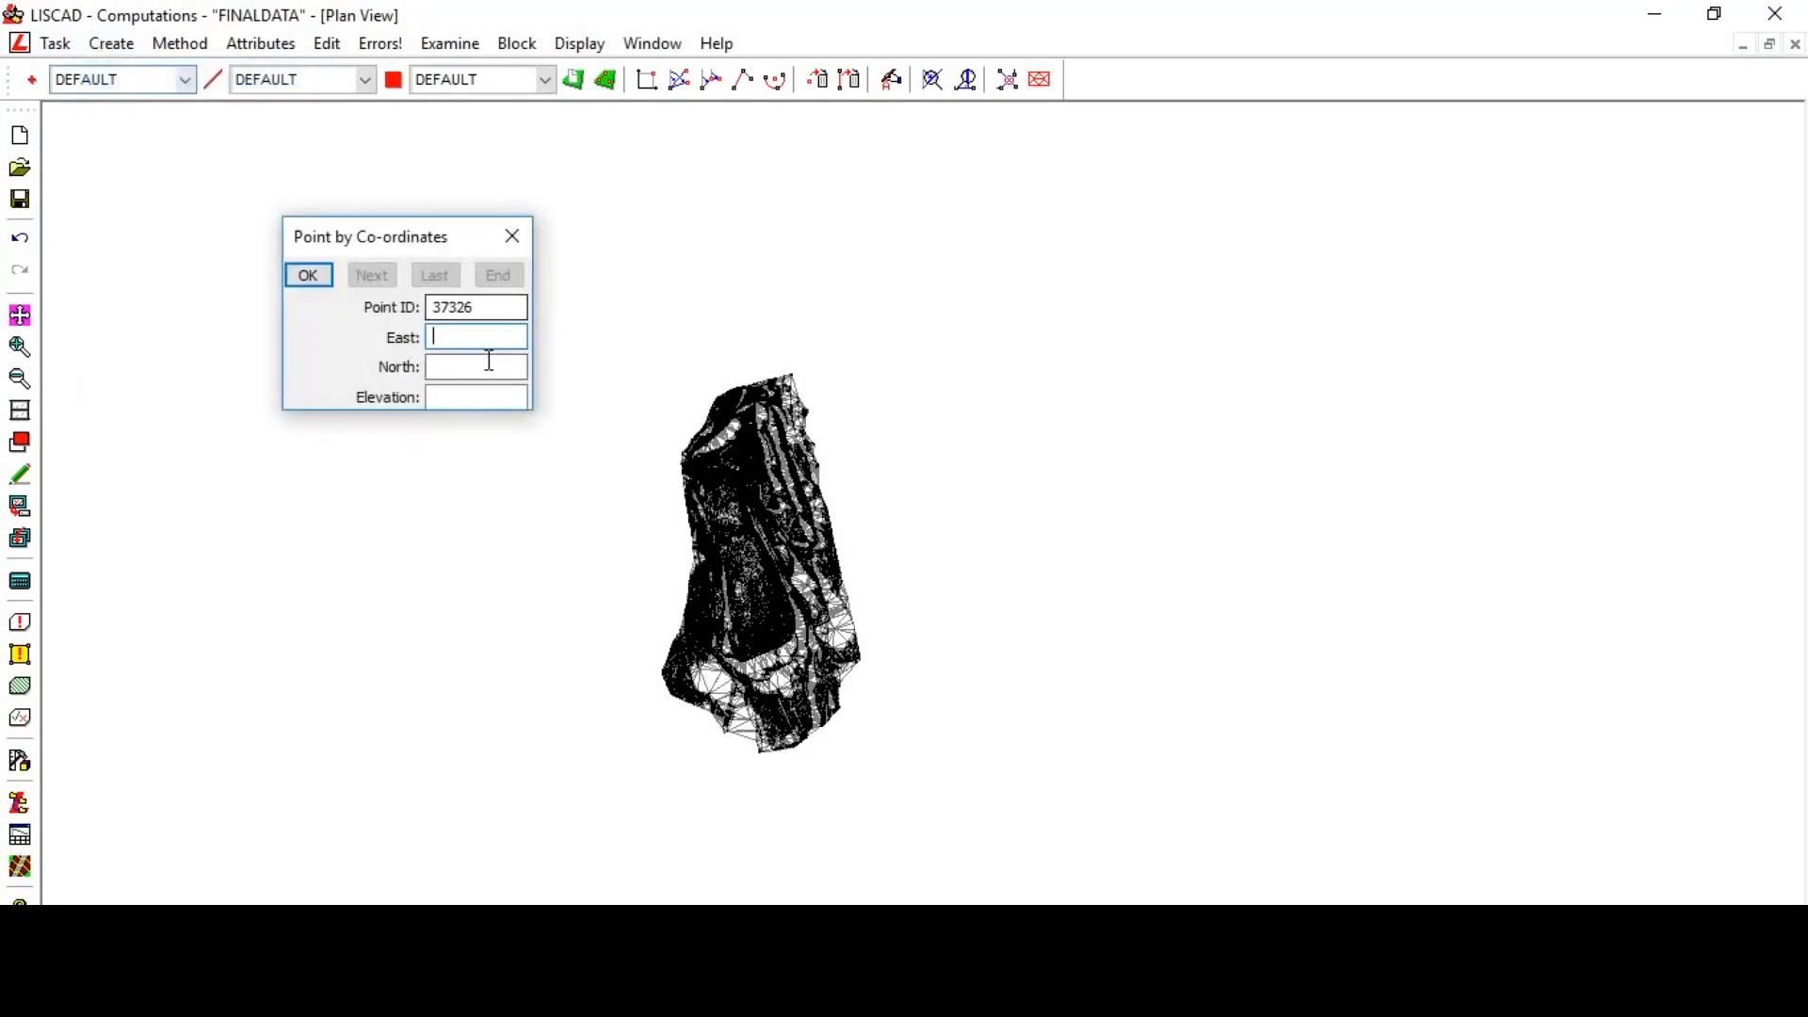
{"action": "left_click", "coordinate": [188, 44]}
{"action": "left_click", "coordinate": [237, 96]}
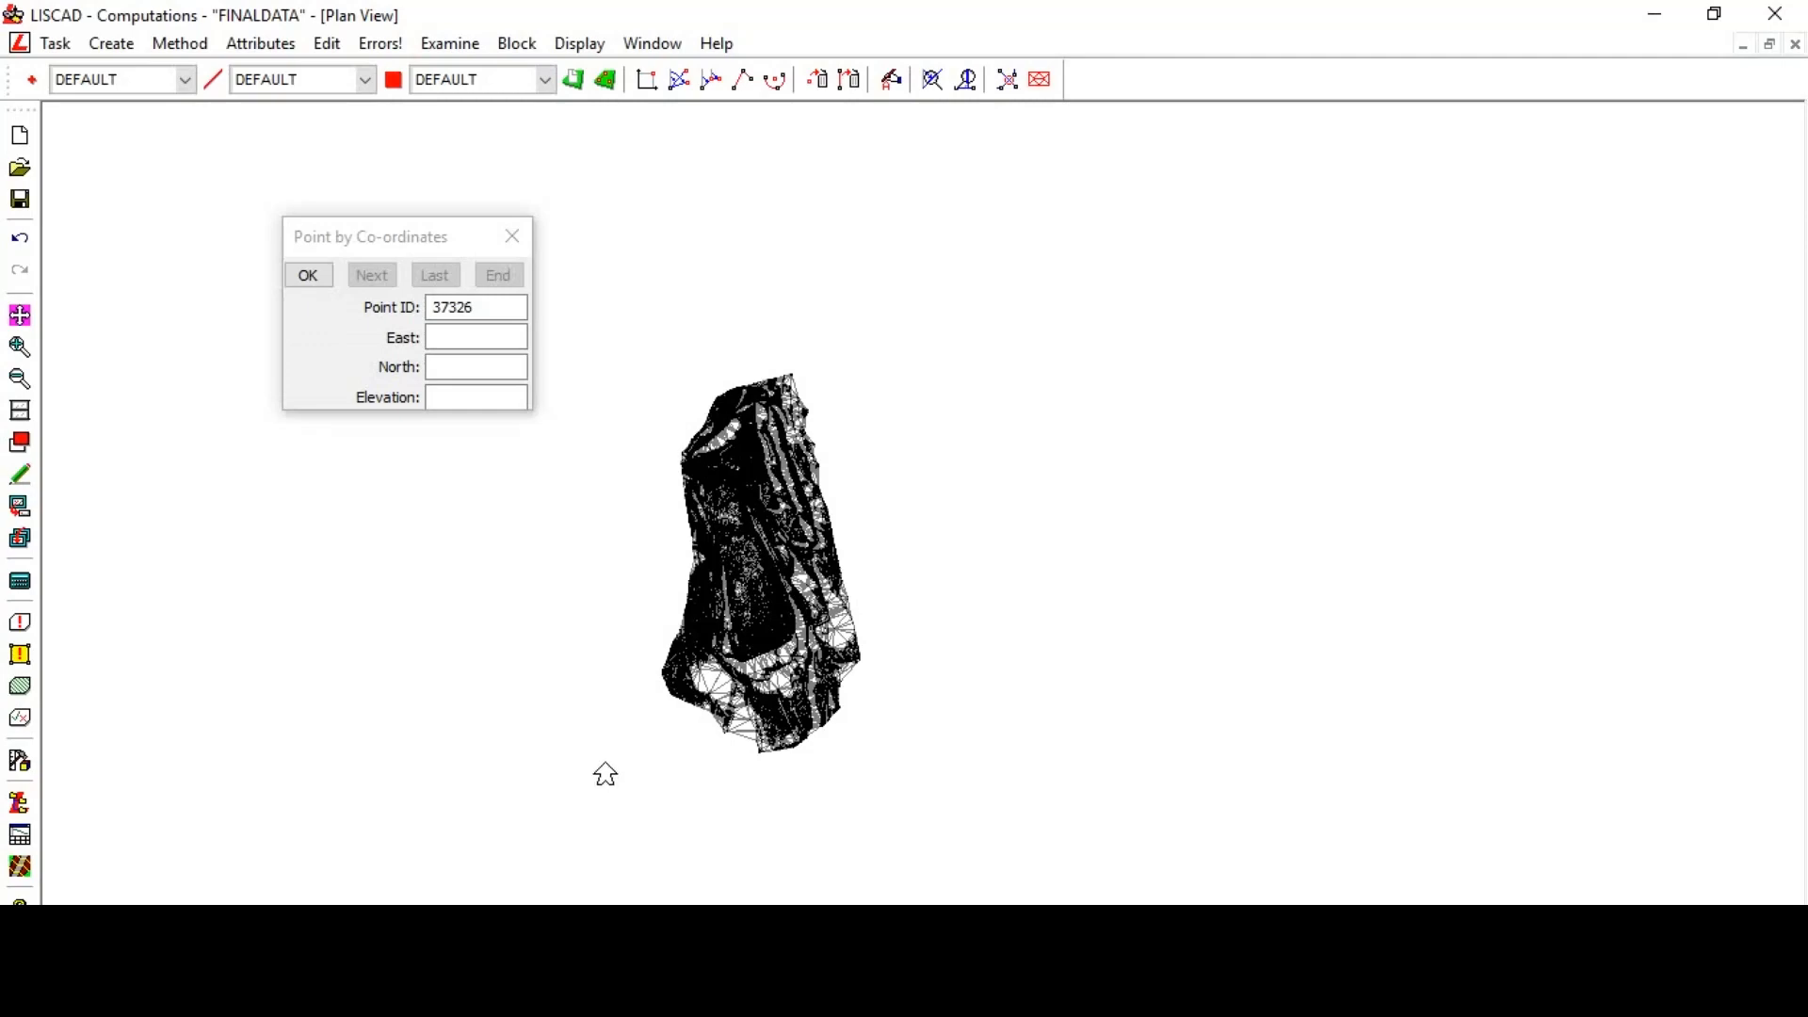
{"action": "left_click", "coordinate": [450, 342]}
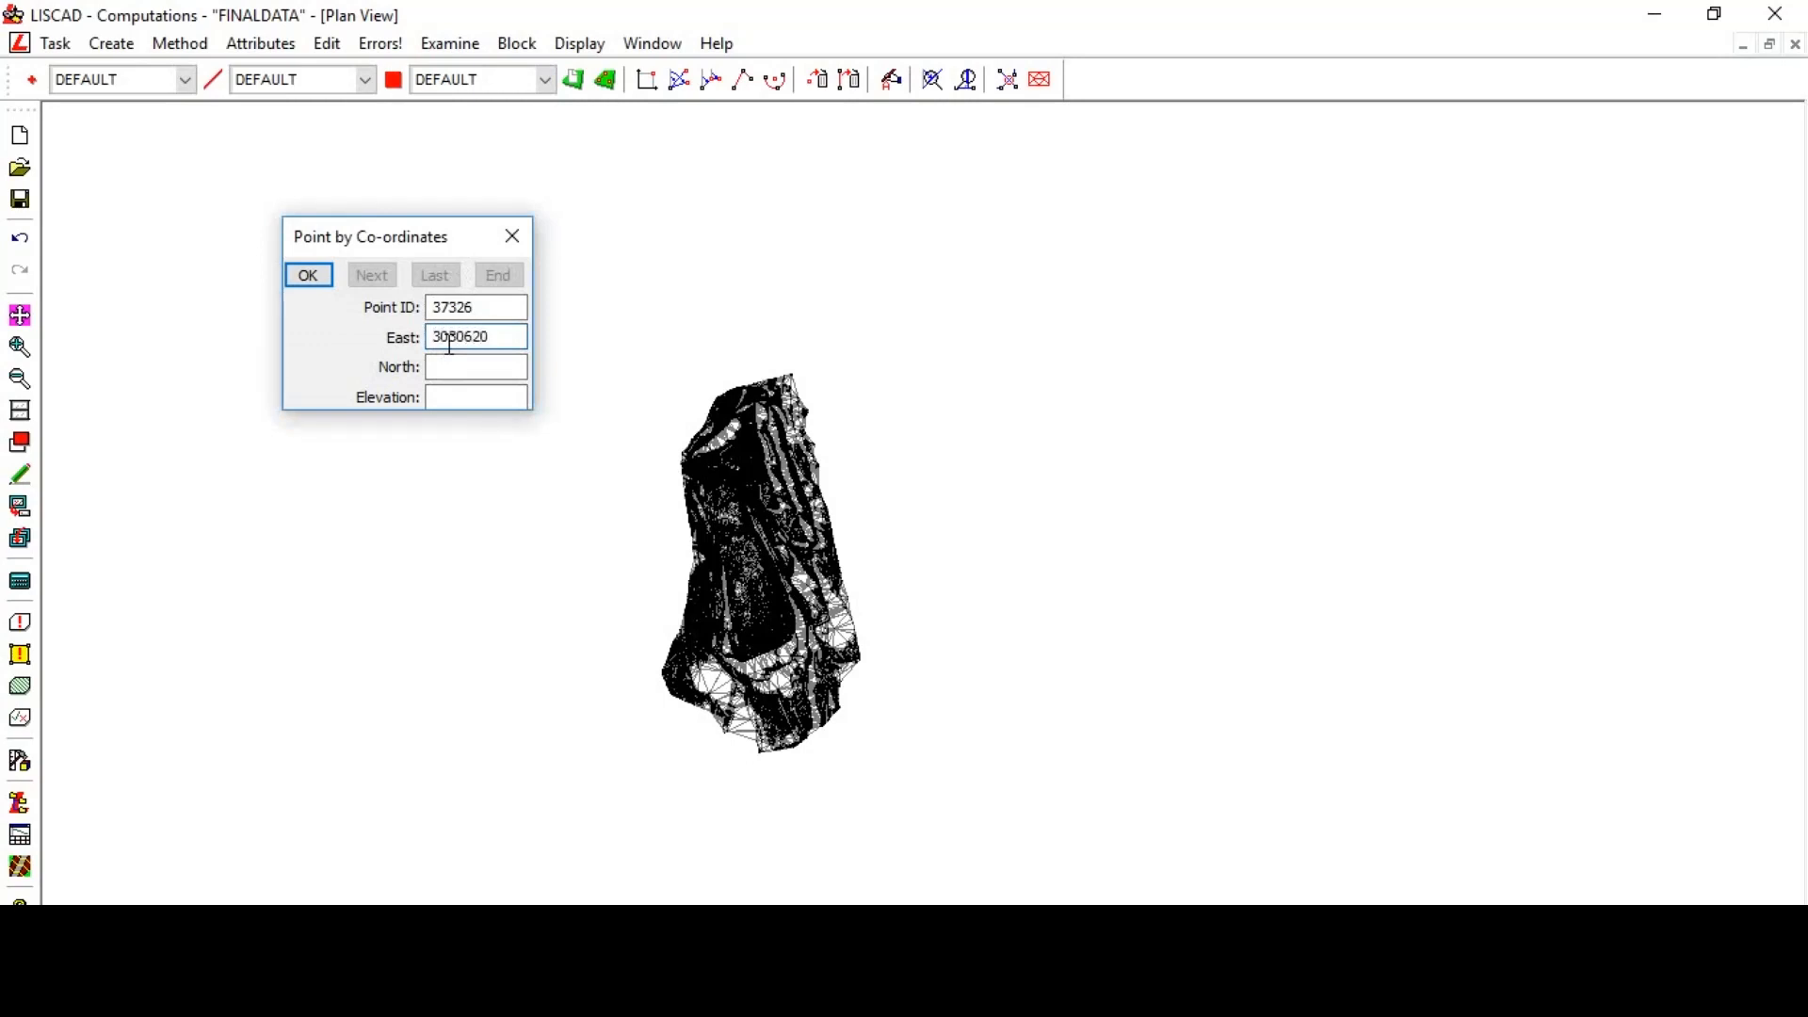
{"action": "left_click", "coordinate": [442, 374]}
{"action": "left_click", "coordinate": [318, 276]}
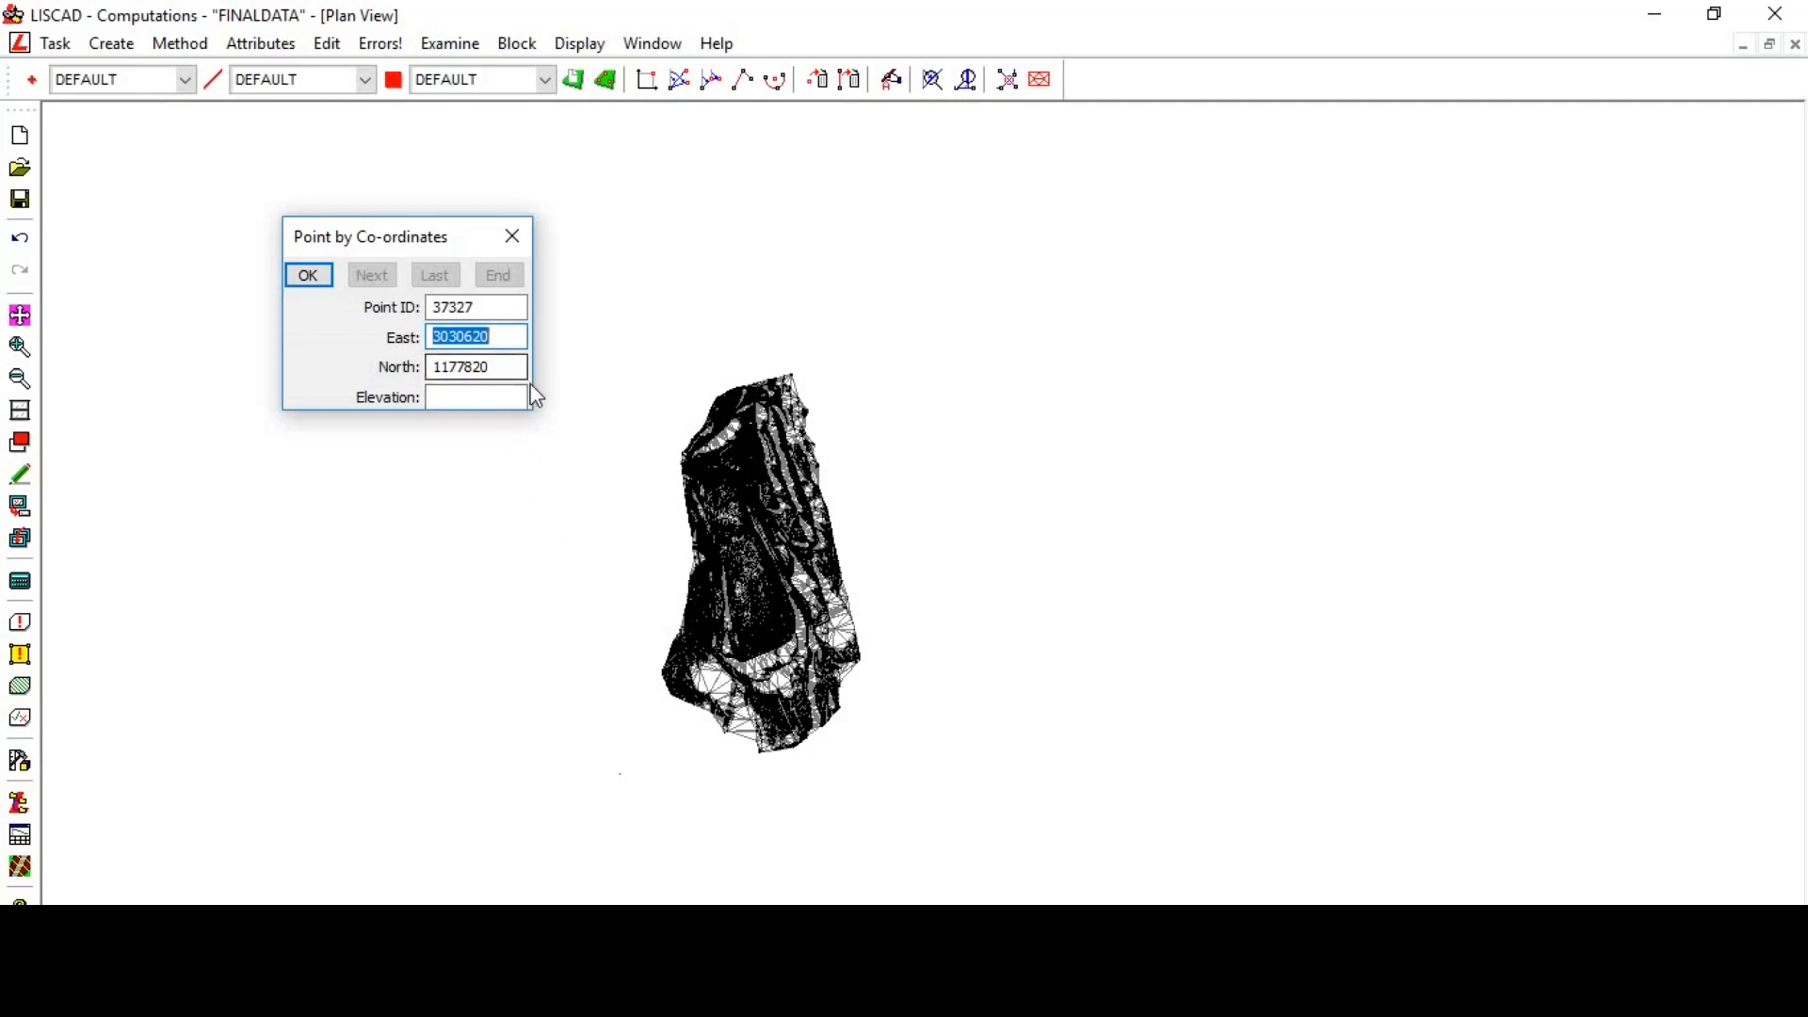
- Create a second point at East 3030620, North 1178620 and close the point dialog
{"action": "left_click_drag", "start_coordinate": [513, 366], "coordinate": [429, 367]}
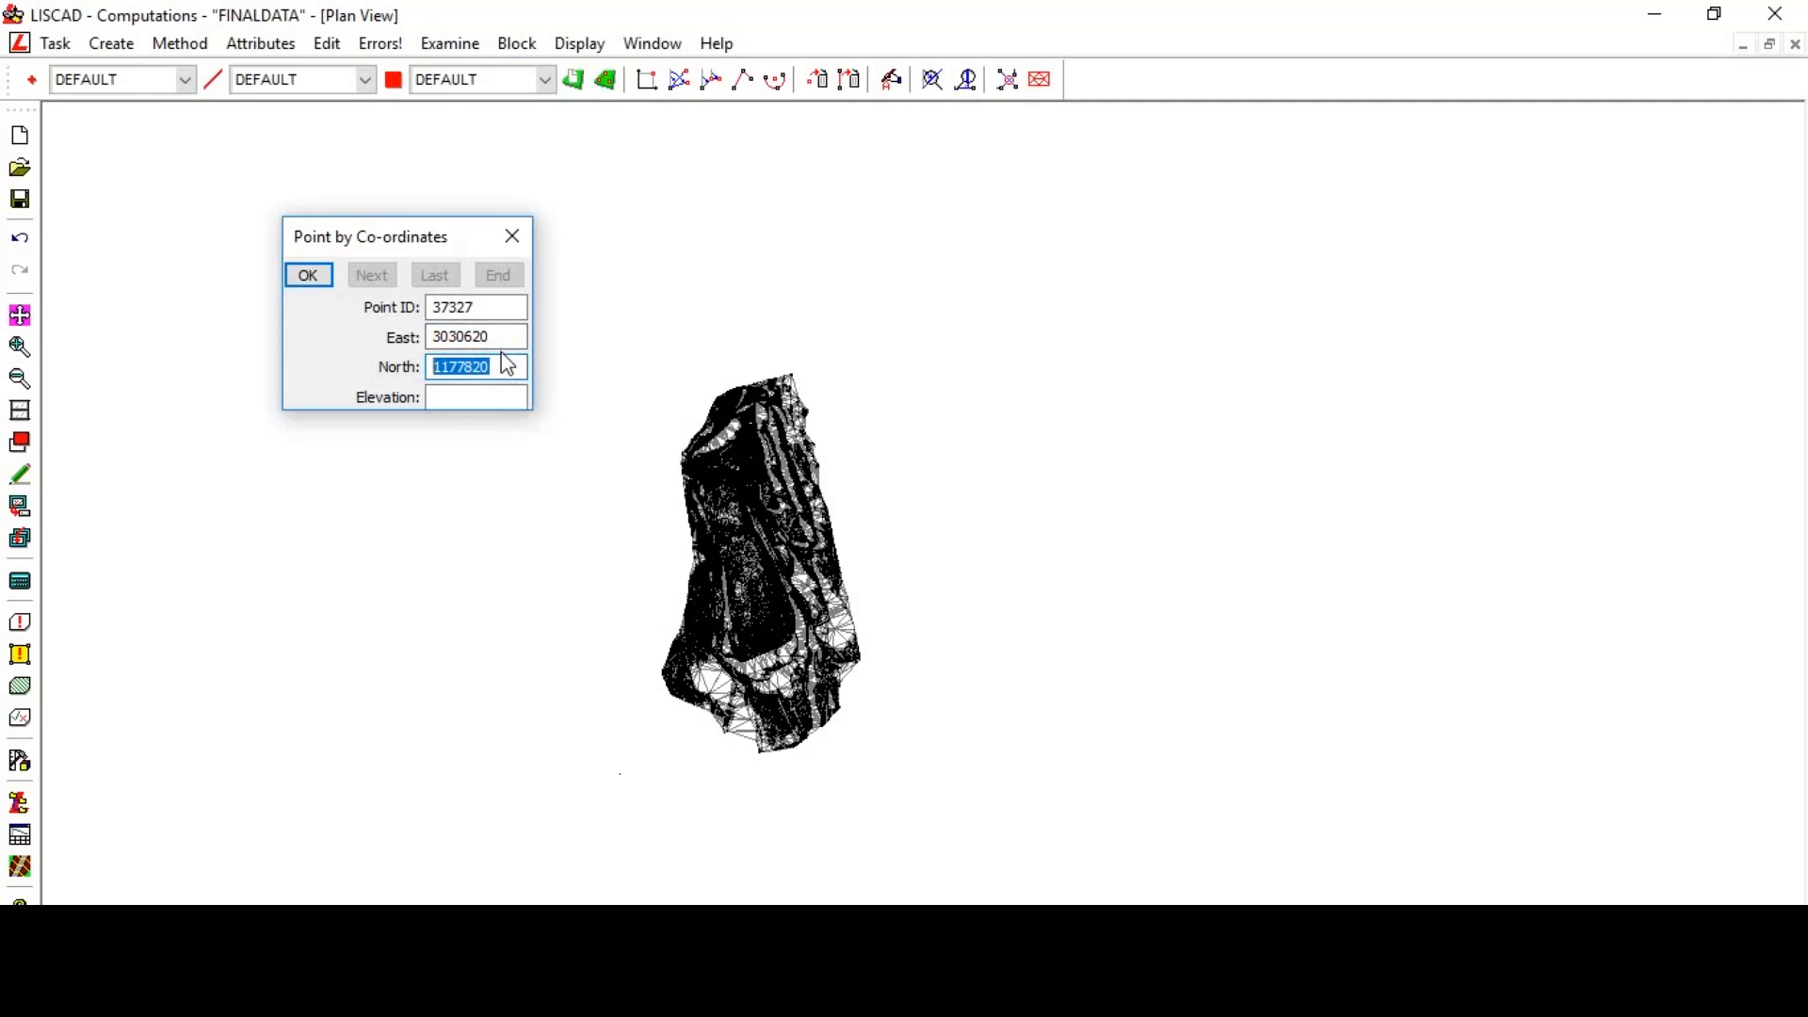
{"action": "type", "text": "11"}
{"action": "left_click", "coordinate": [322, 279]}
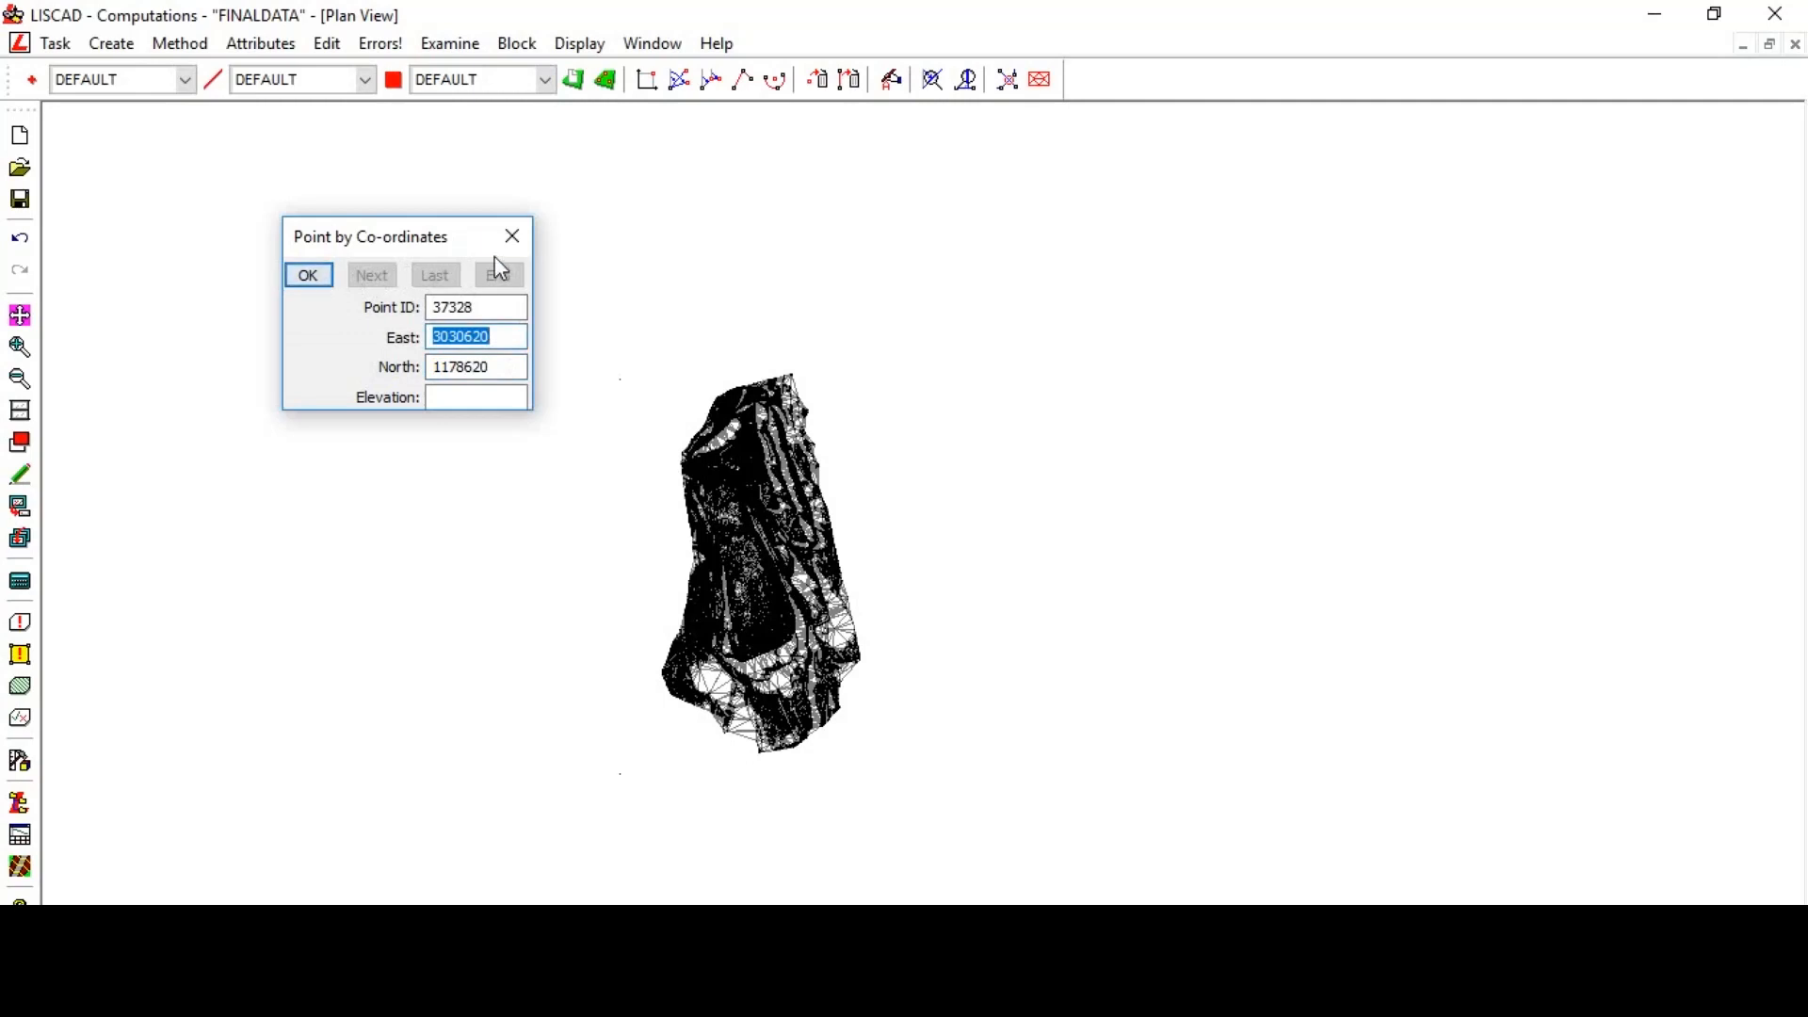
{"action": "left_click", "coordinate": [513, 236]}
- Turn off model triangles and turn on point crosses in the feature display settings
{"action": "right_click", "coordinate": [1114, 328]}
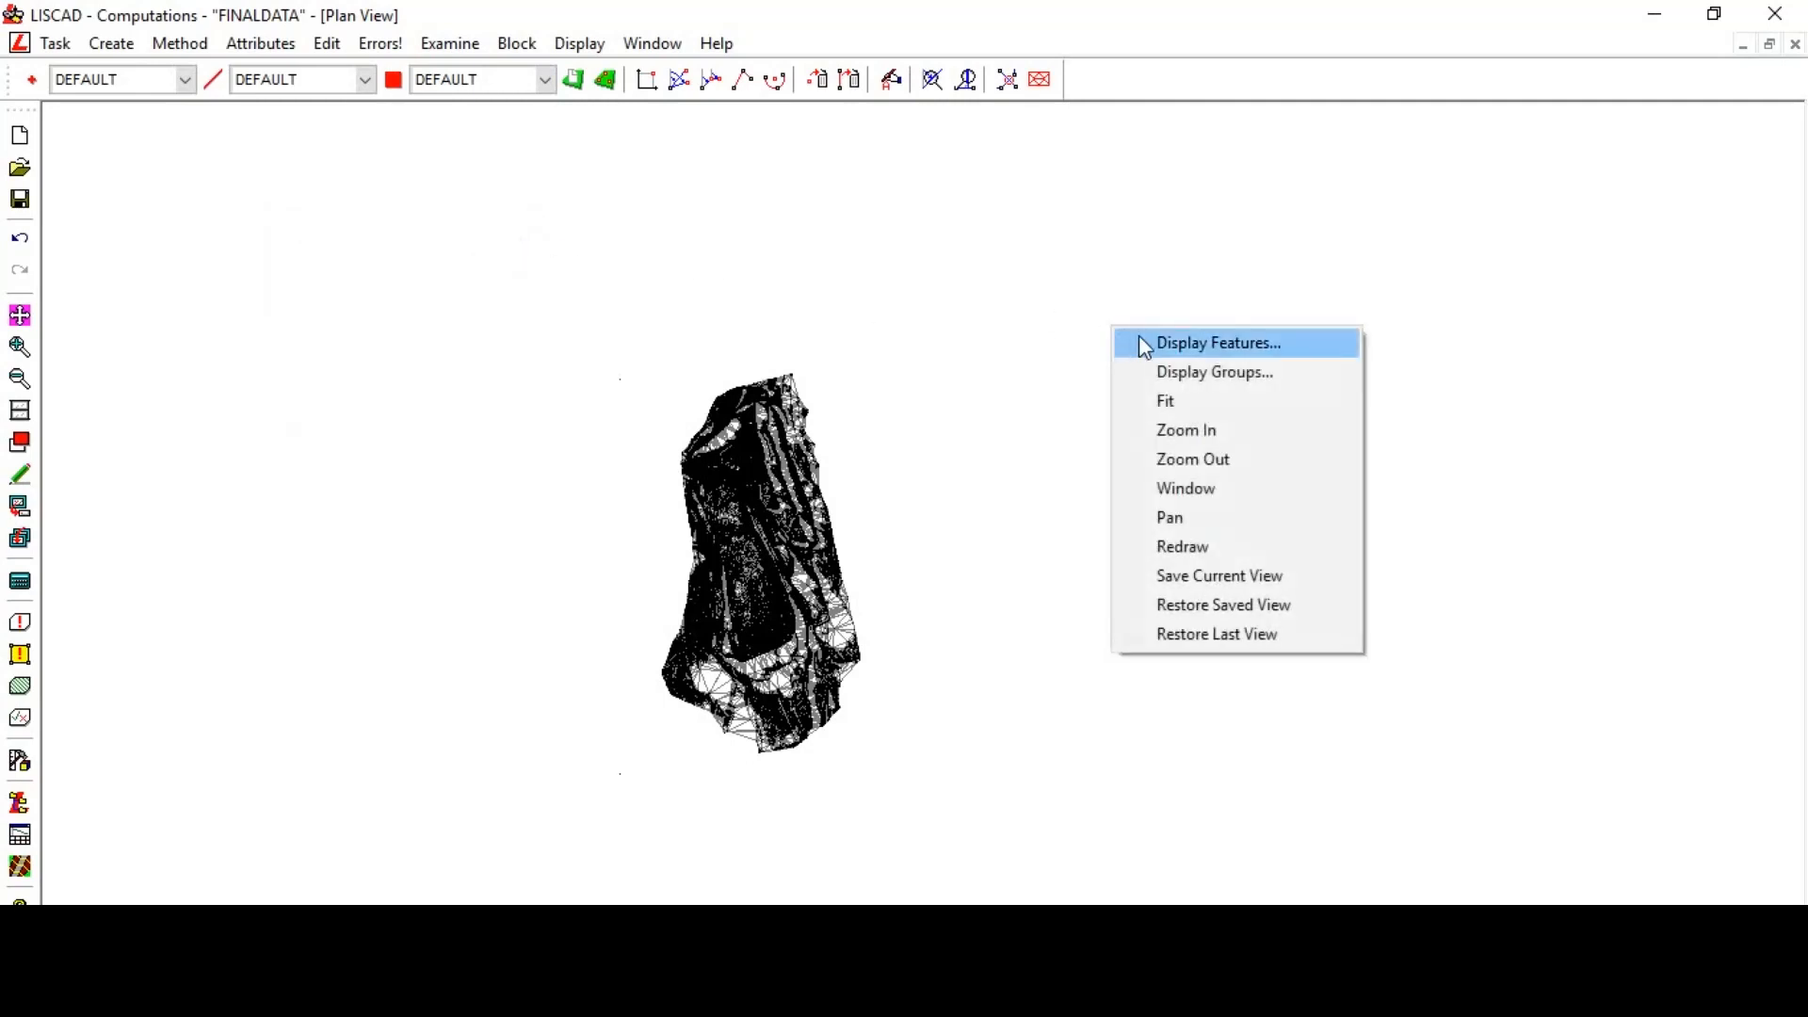
{"action": "left_click", "coordinate": [1140, 339]}
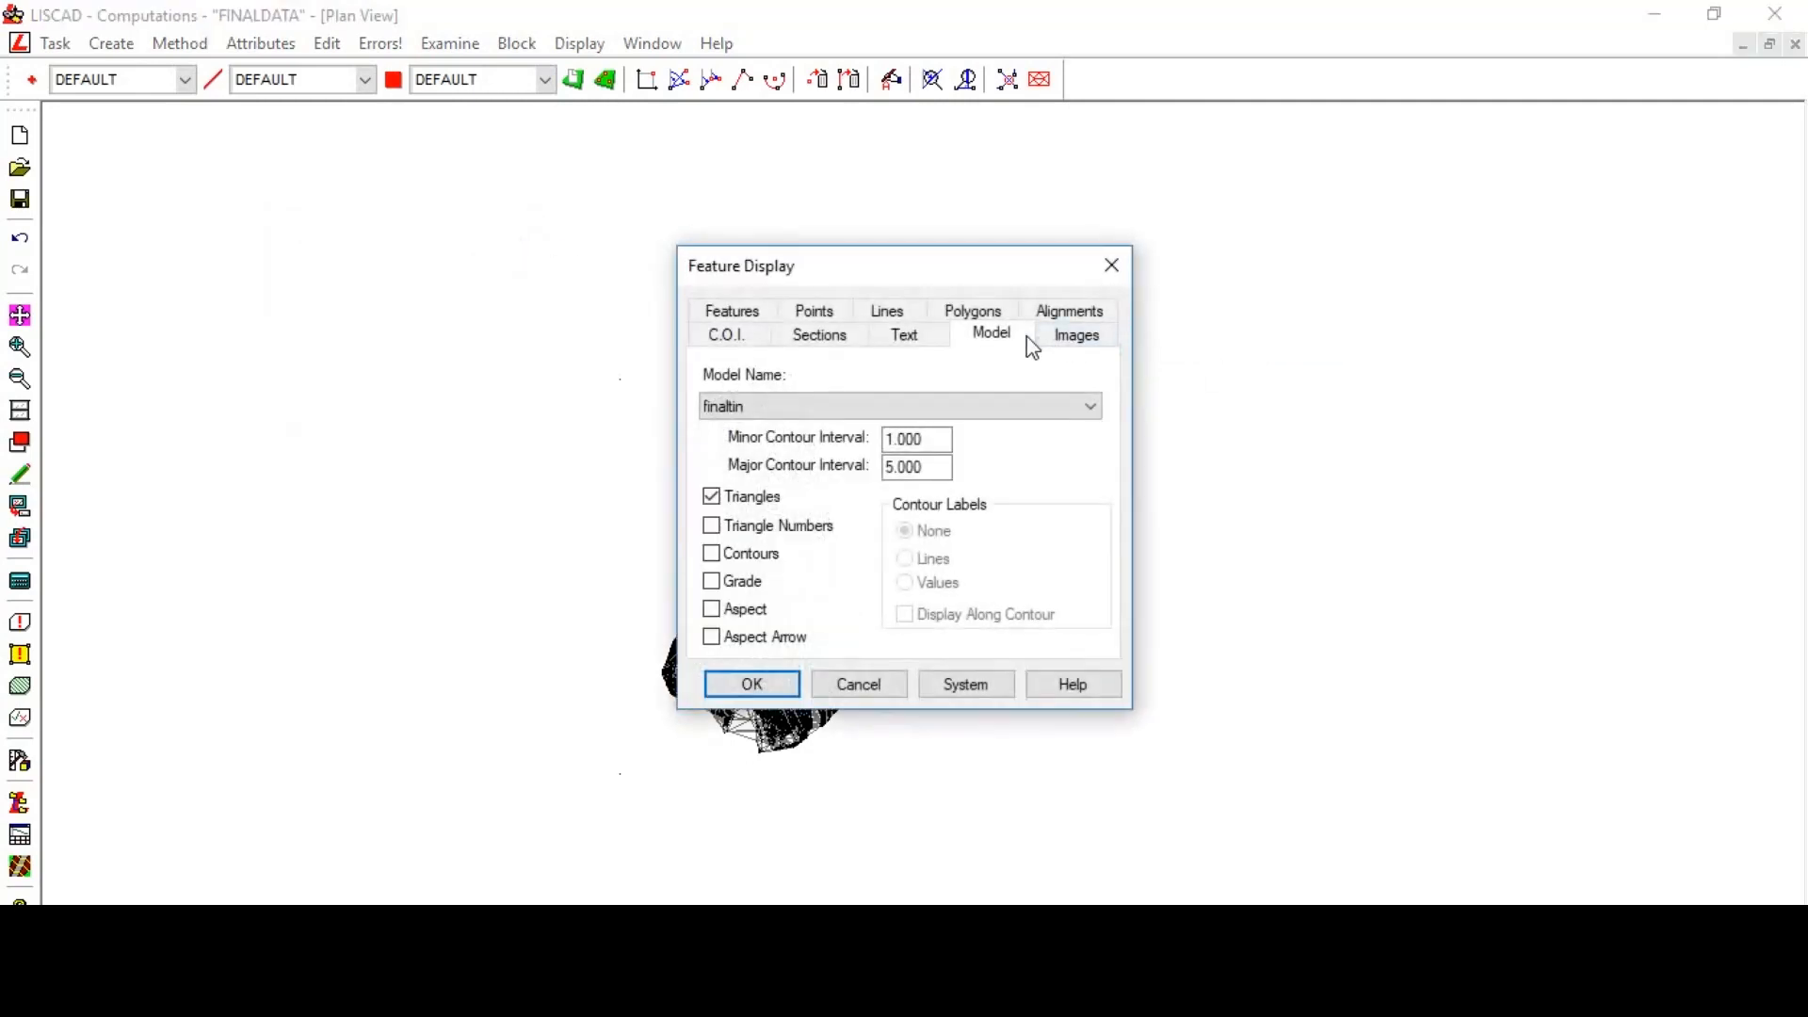
{"action": "left_click", "coordinate": [738, 499]}
{"action": "left_click", "coordinate": [818, 313]}
{"action": "left_click", "coordinate": [773, 505]}
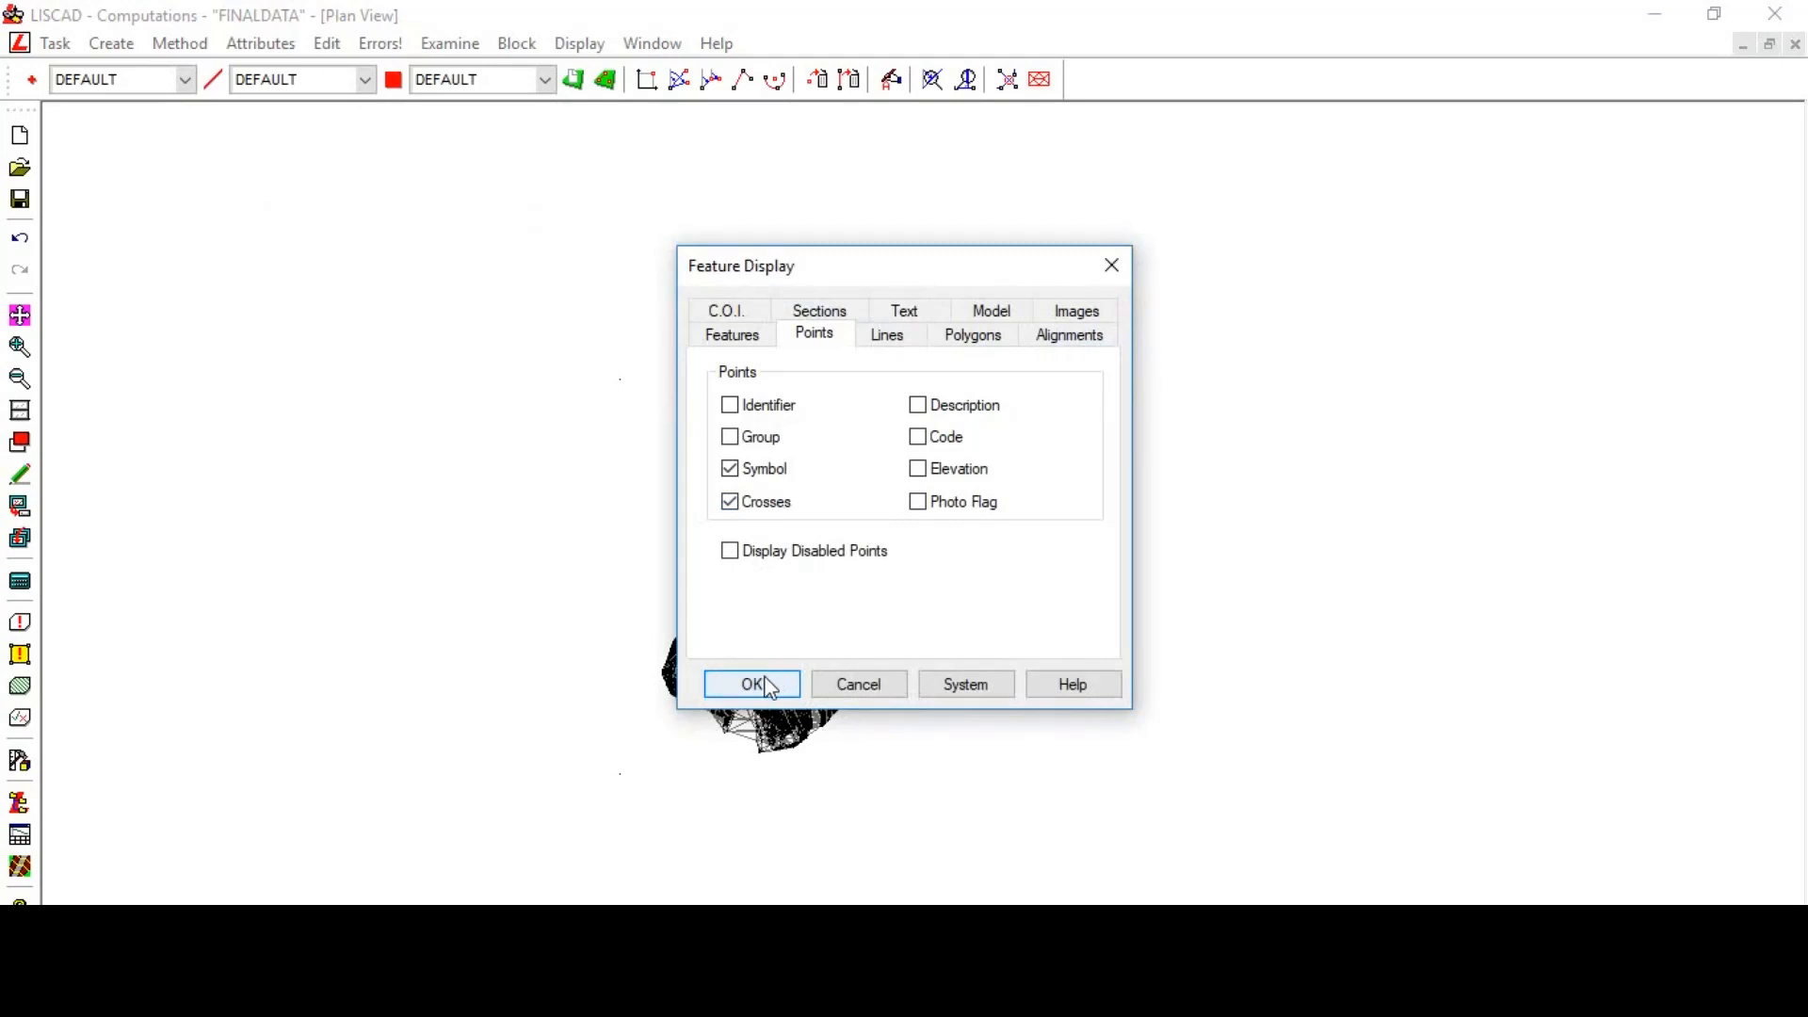
{"action": "left_click", "coordinate": [771, 686]}
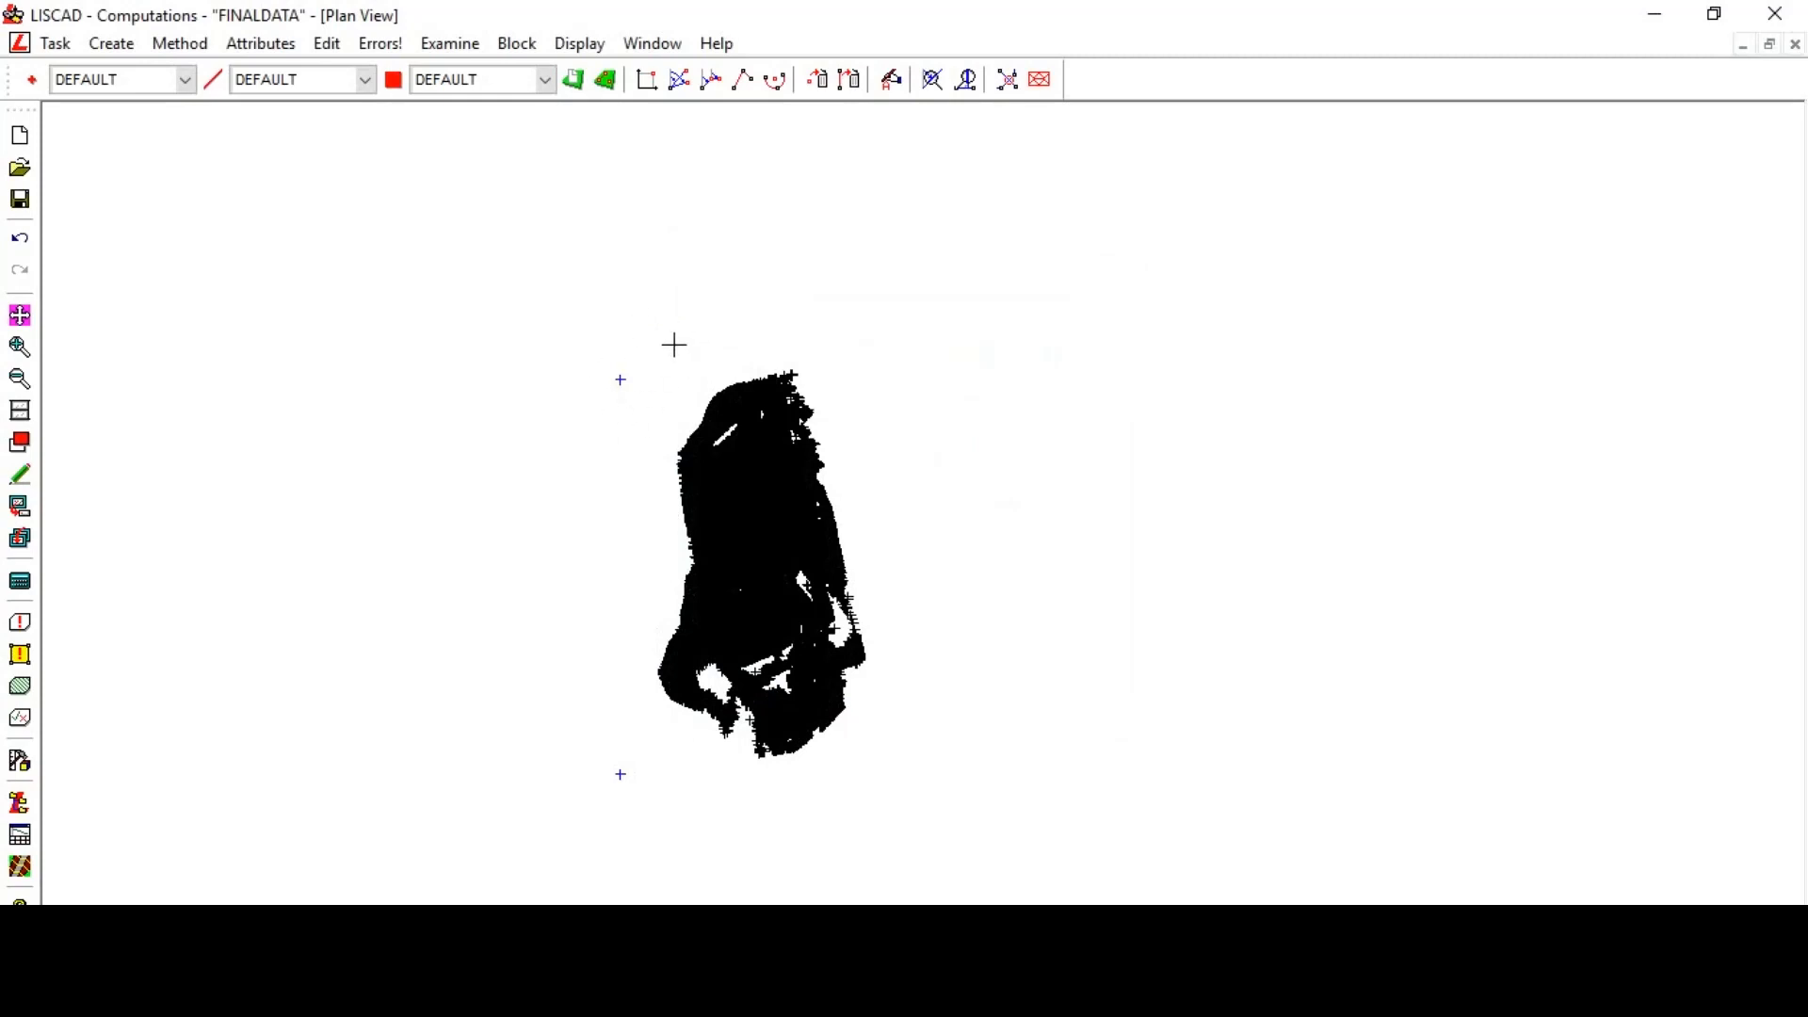
- Set the alignment attributes' start chainage to 1
{"action": "left_click", "coordinate": [253, 47]}
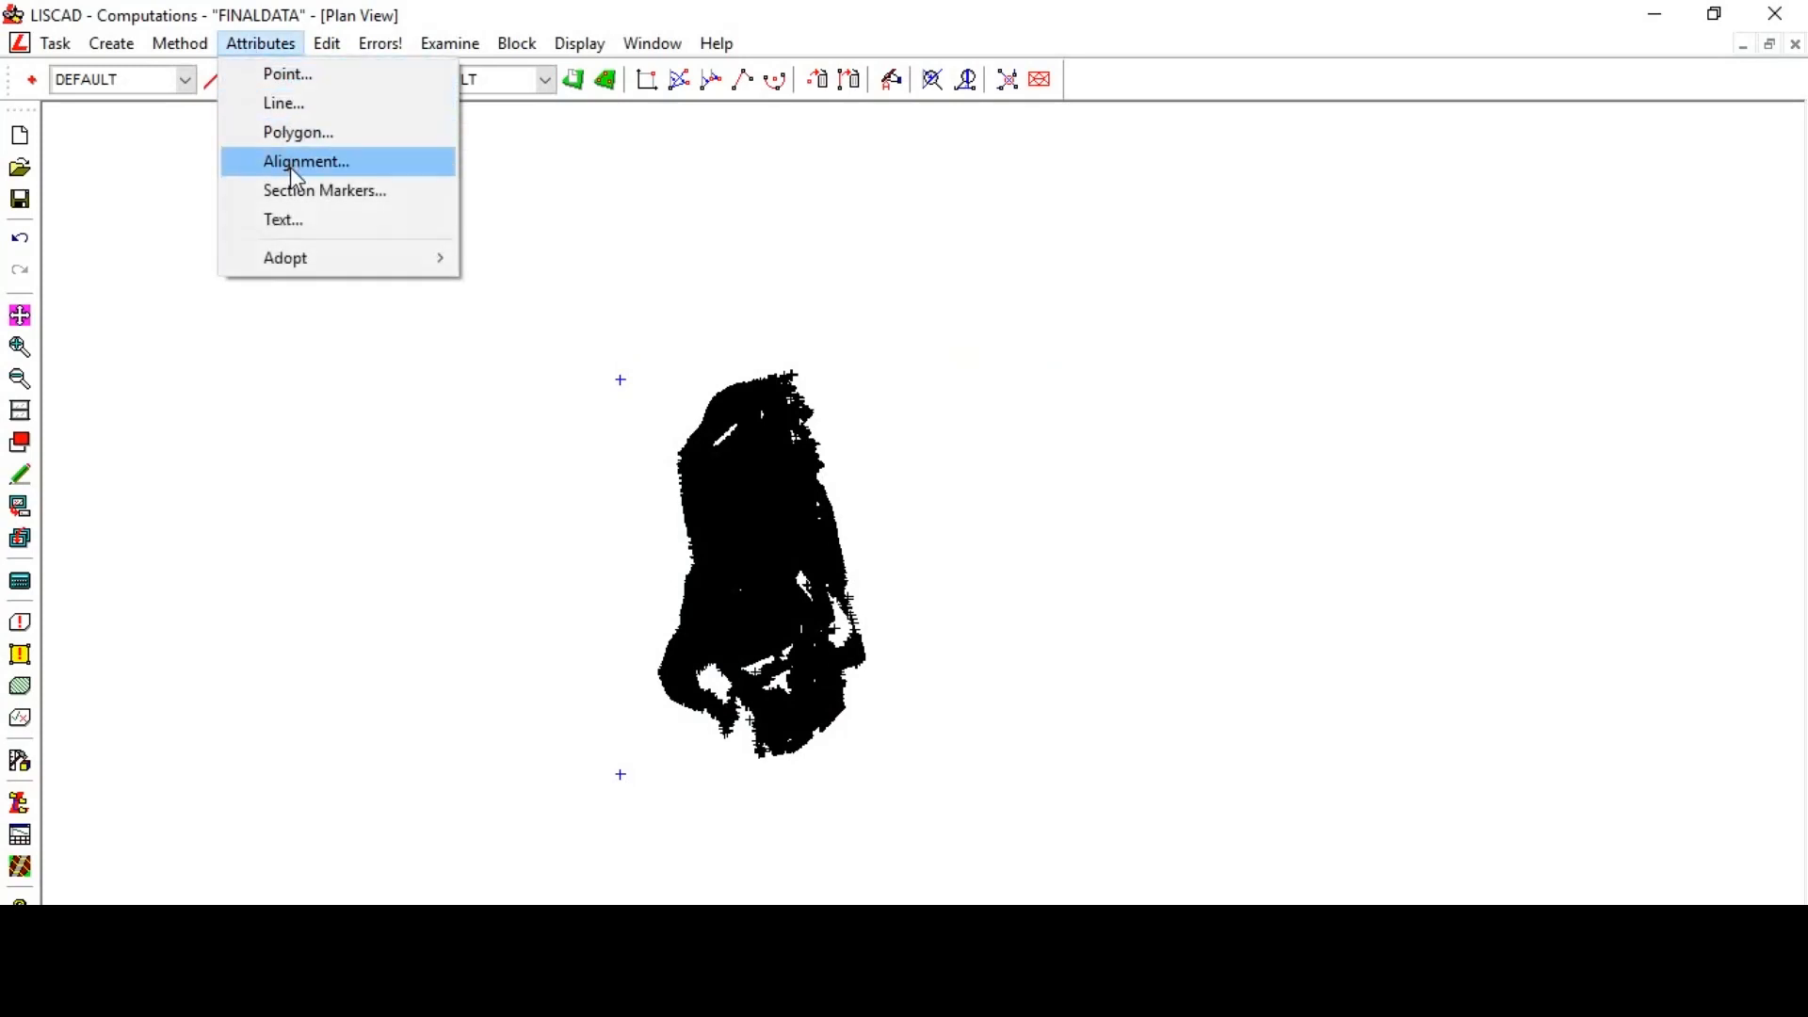
{"action": "left_click", "coordinate": [296, 167]}
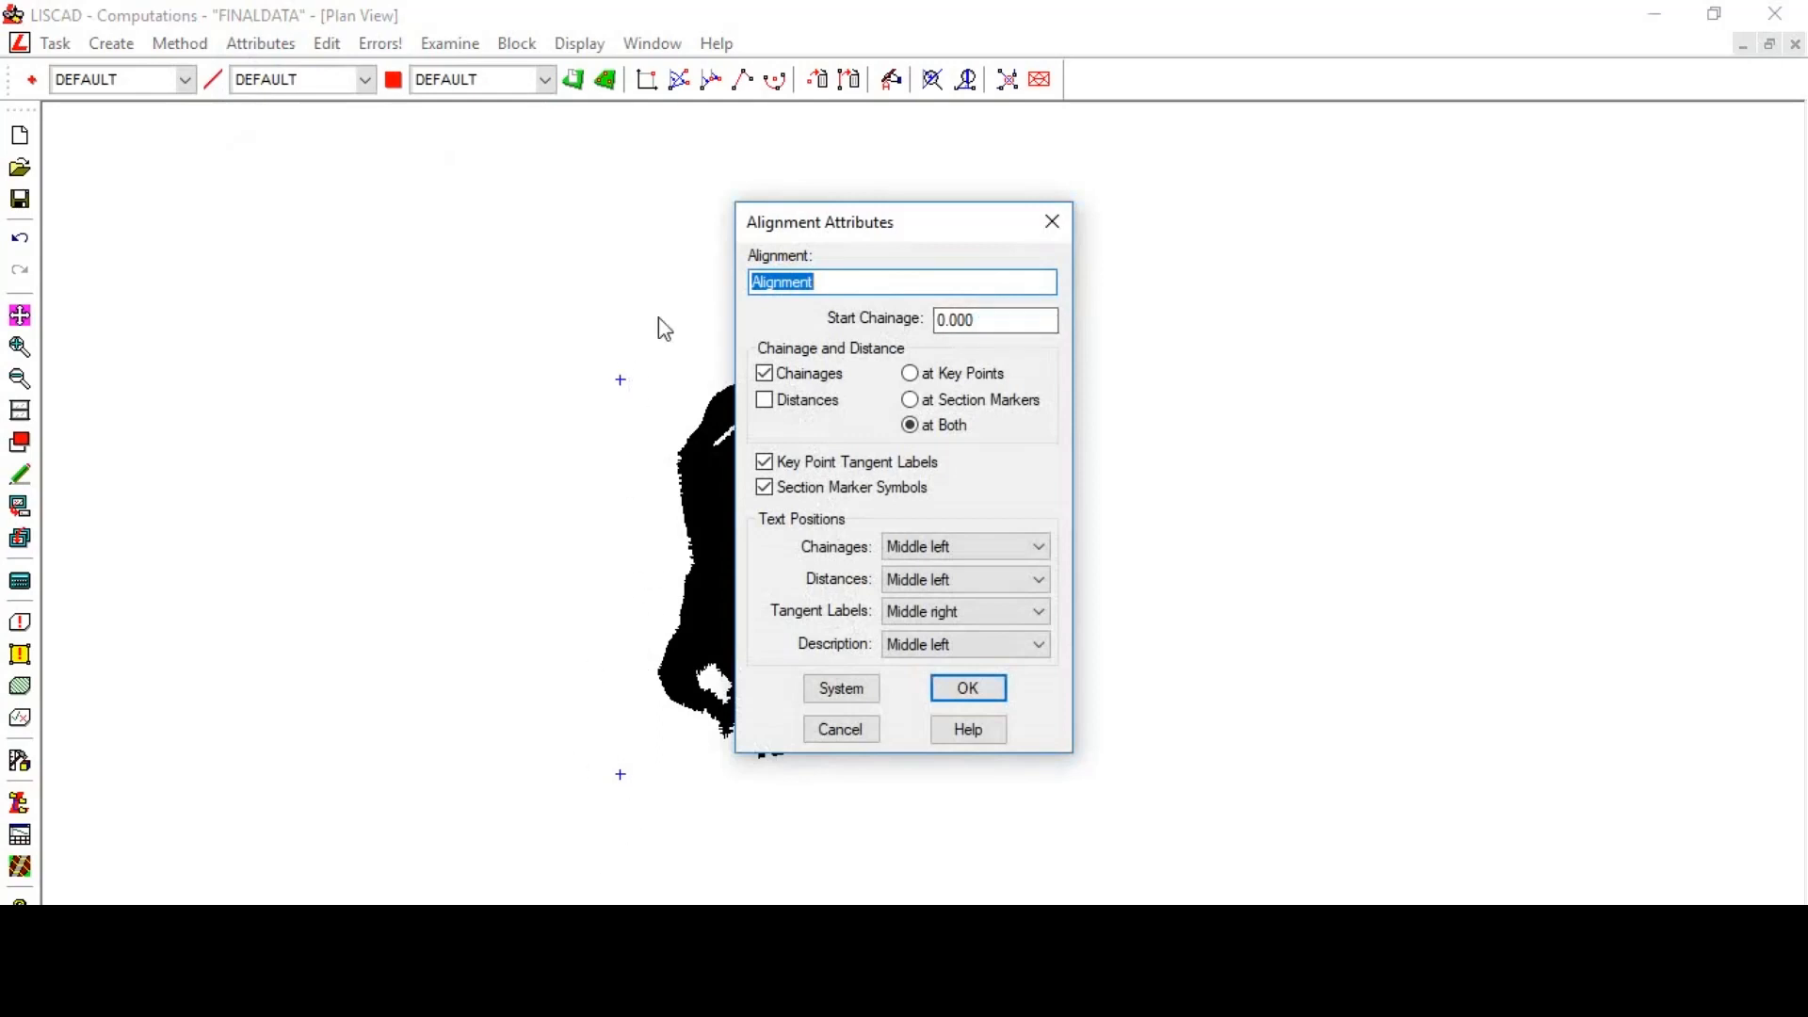
{"action": "double_click", "coordinate": [997, 319]}
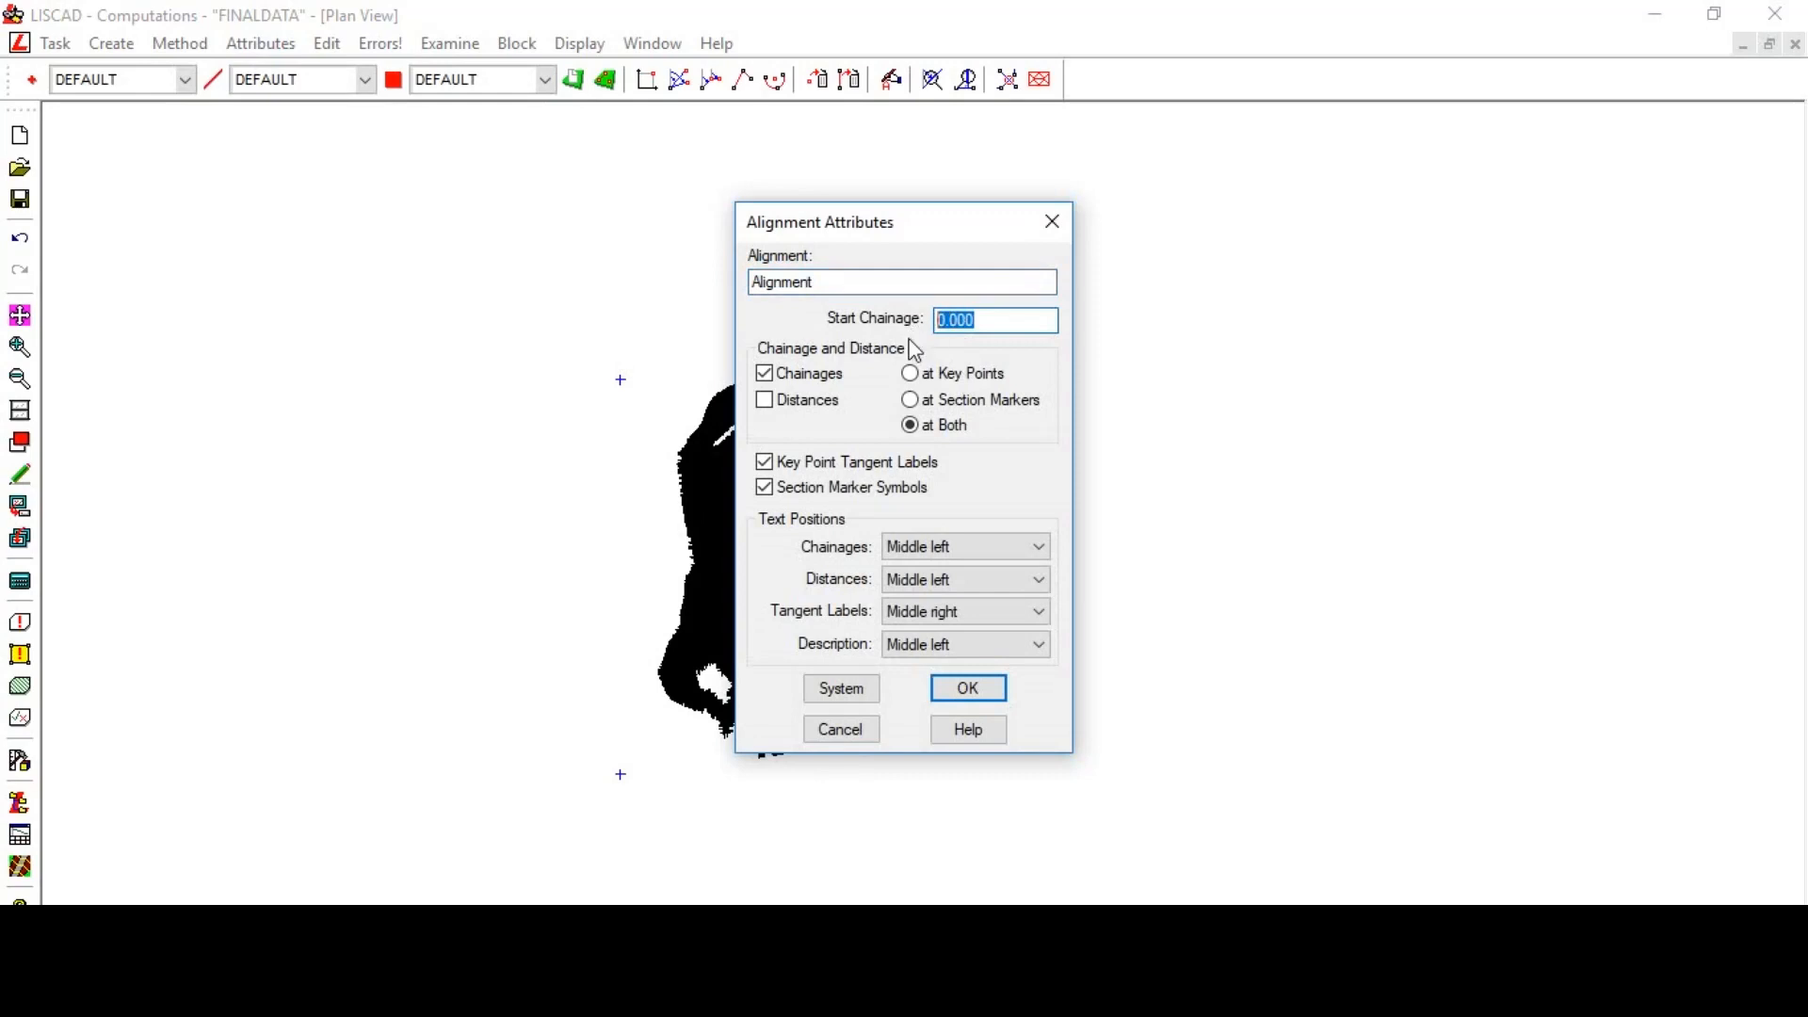
{"action": "type", "text": "1177820"}
{"action": "left_click", "coordinate": [995, 690]}
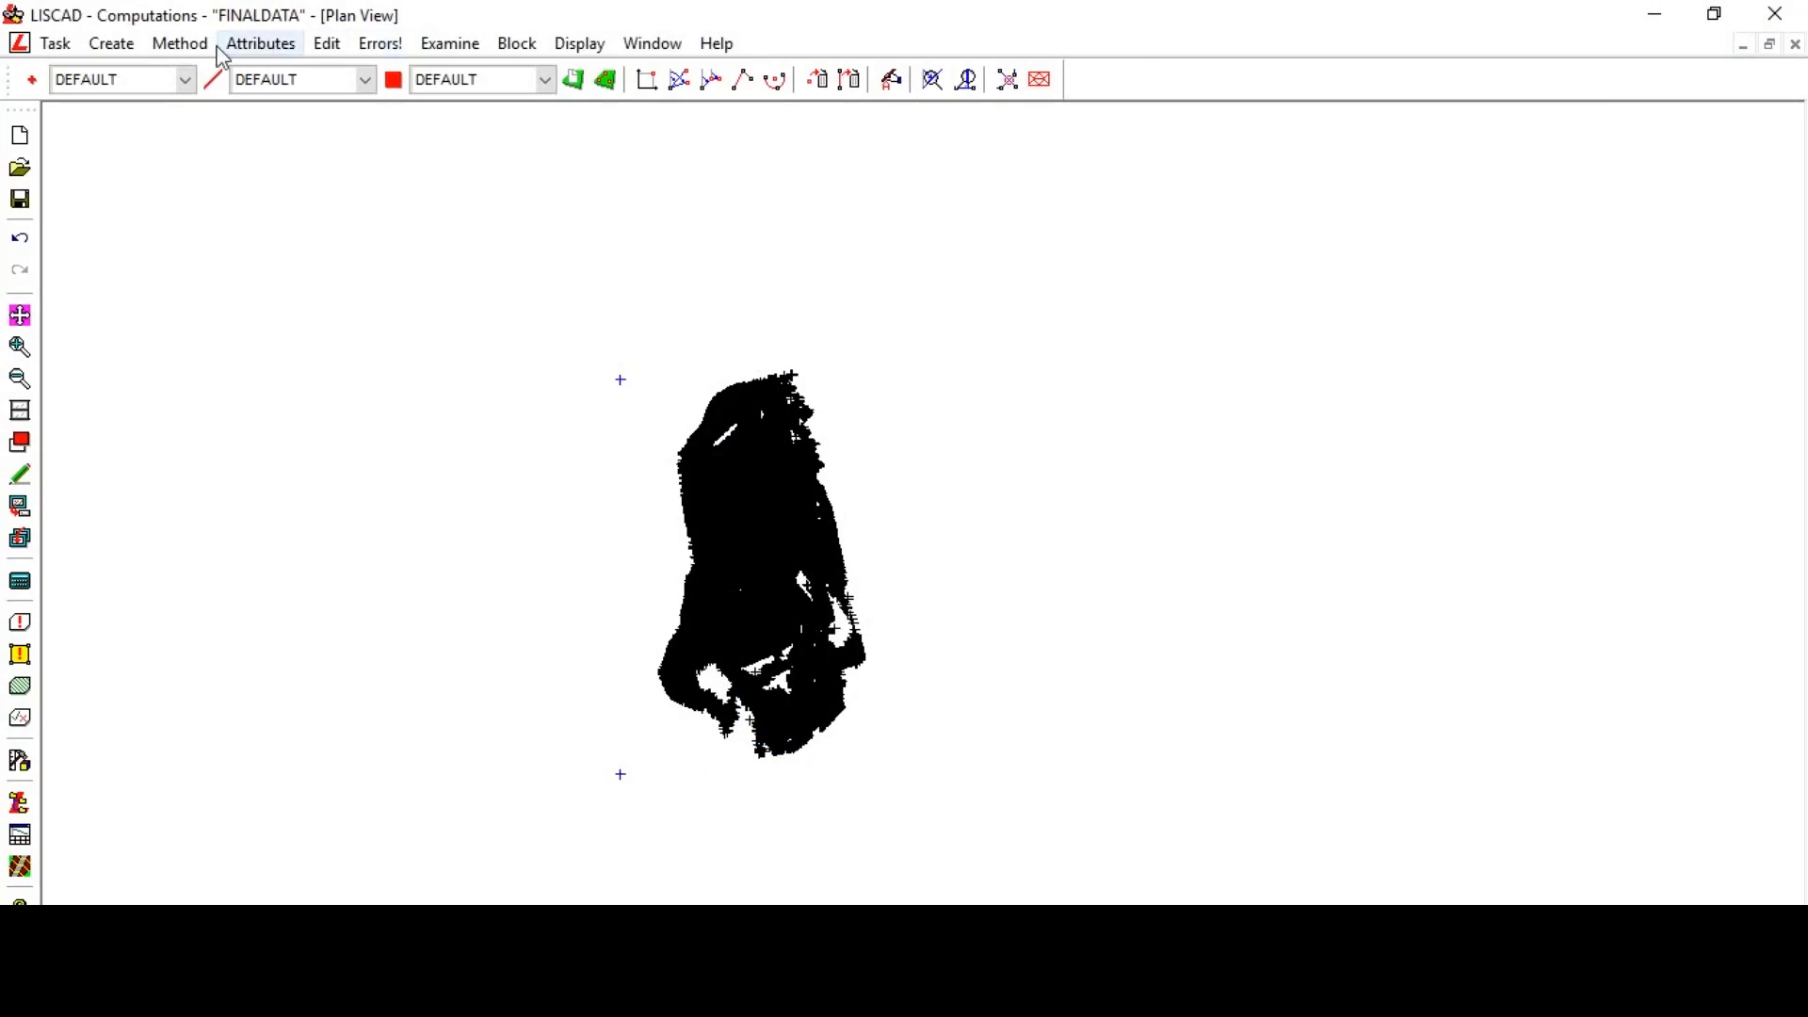
{"action": "left_click", "coordinate": [64, 54]}
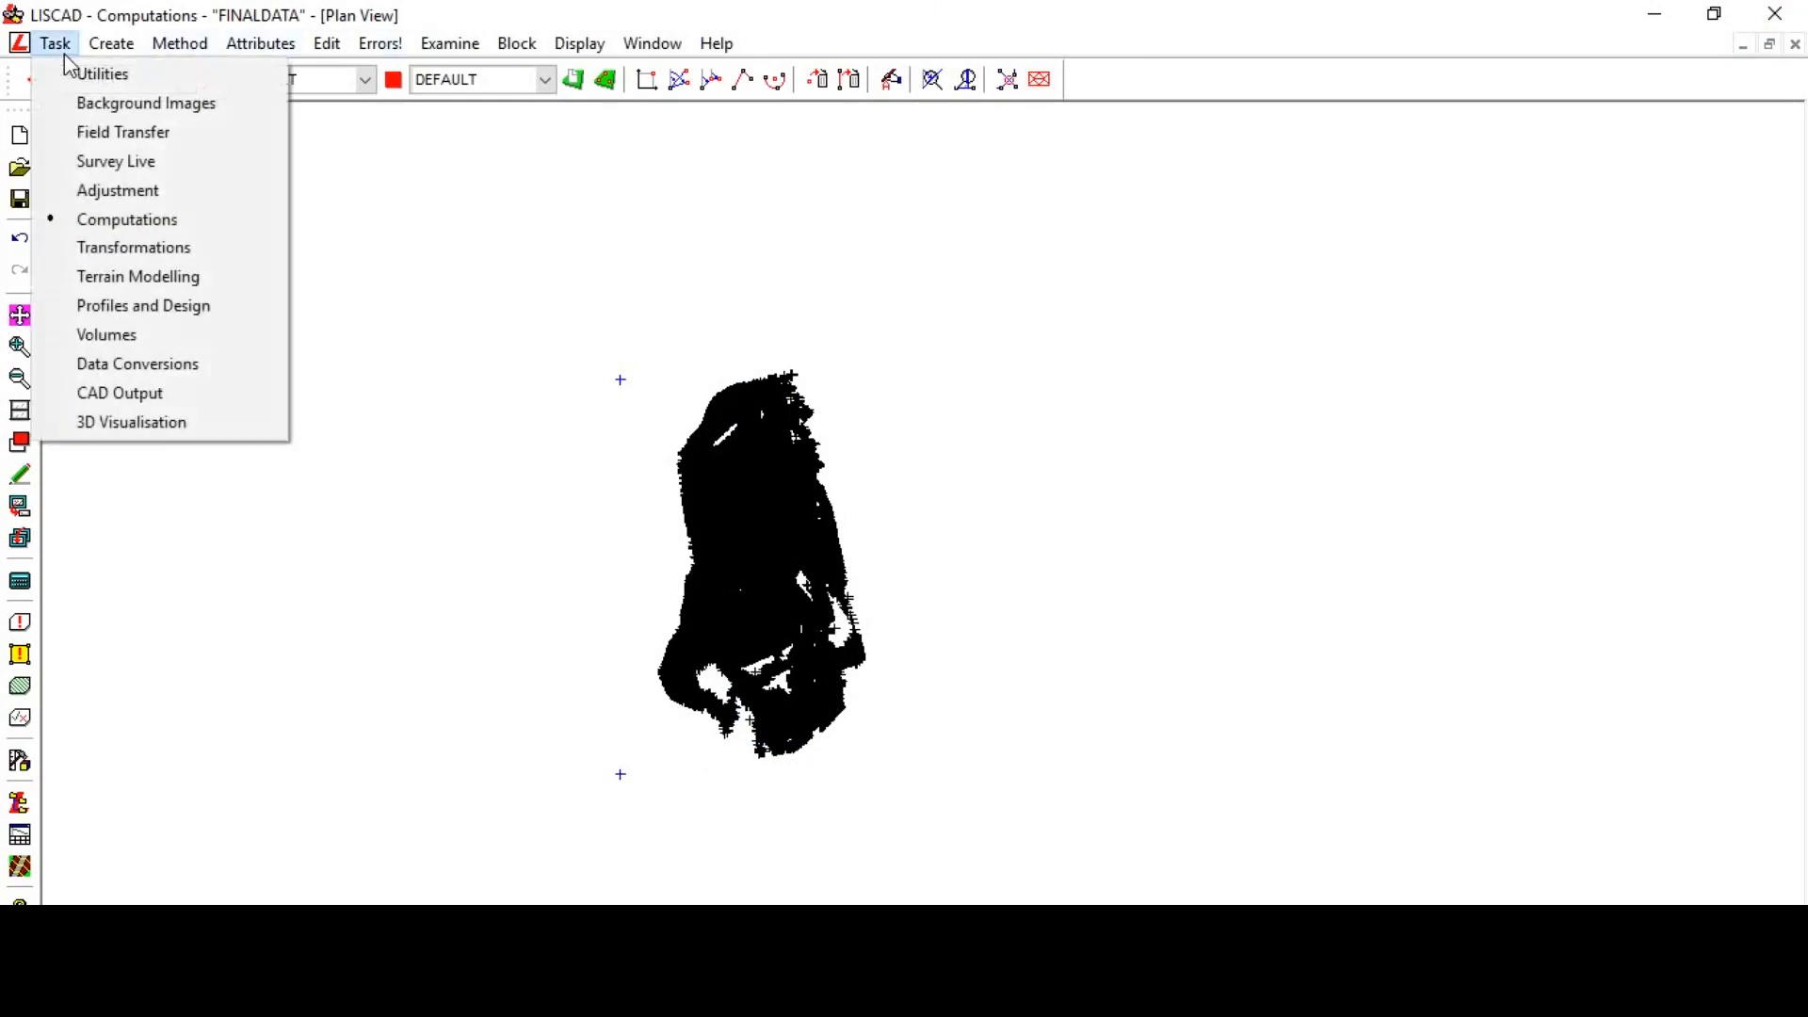
{"action": "left_click", "coordinate": [64, 306]}
{"action": "left_click", "coordinate": [129, 49]}
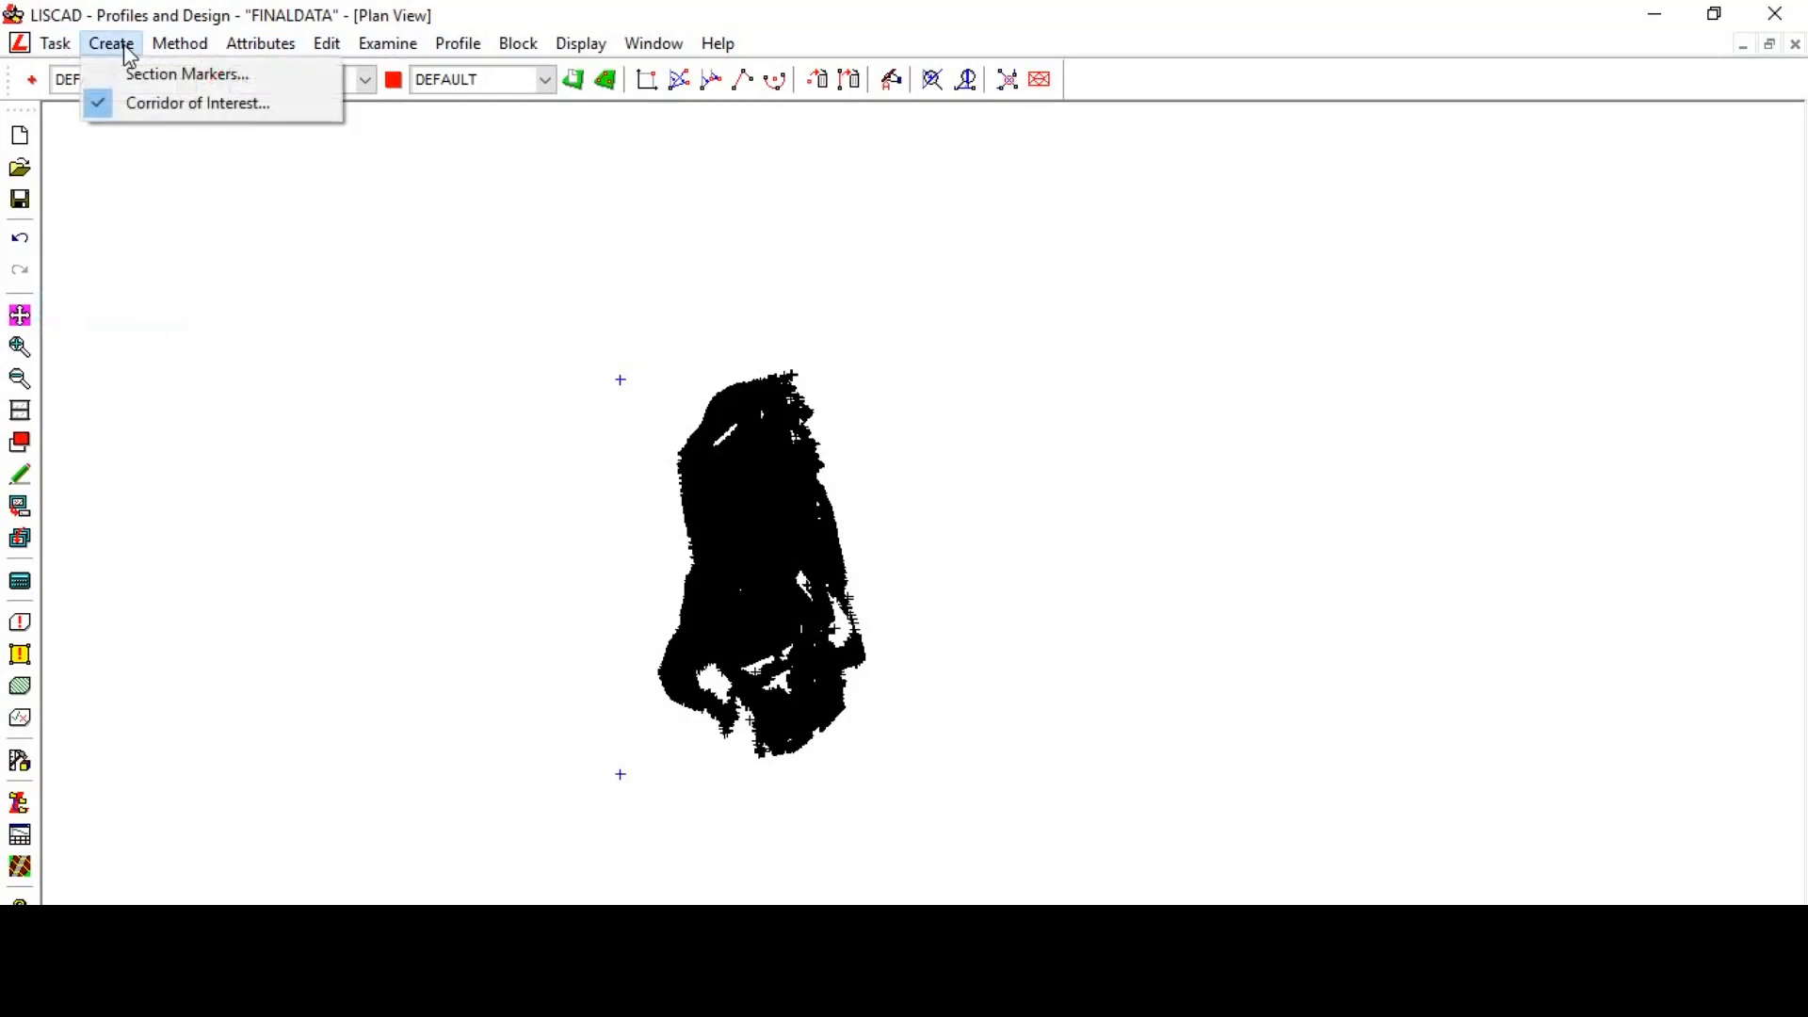
{"action": "left_click", "coordinate": [154, 76]}
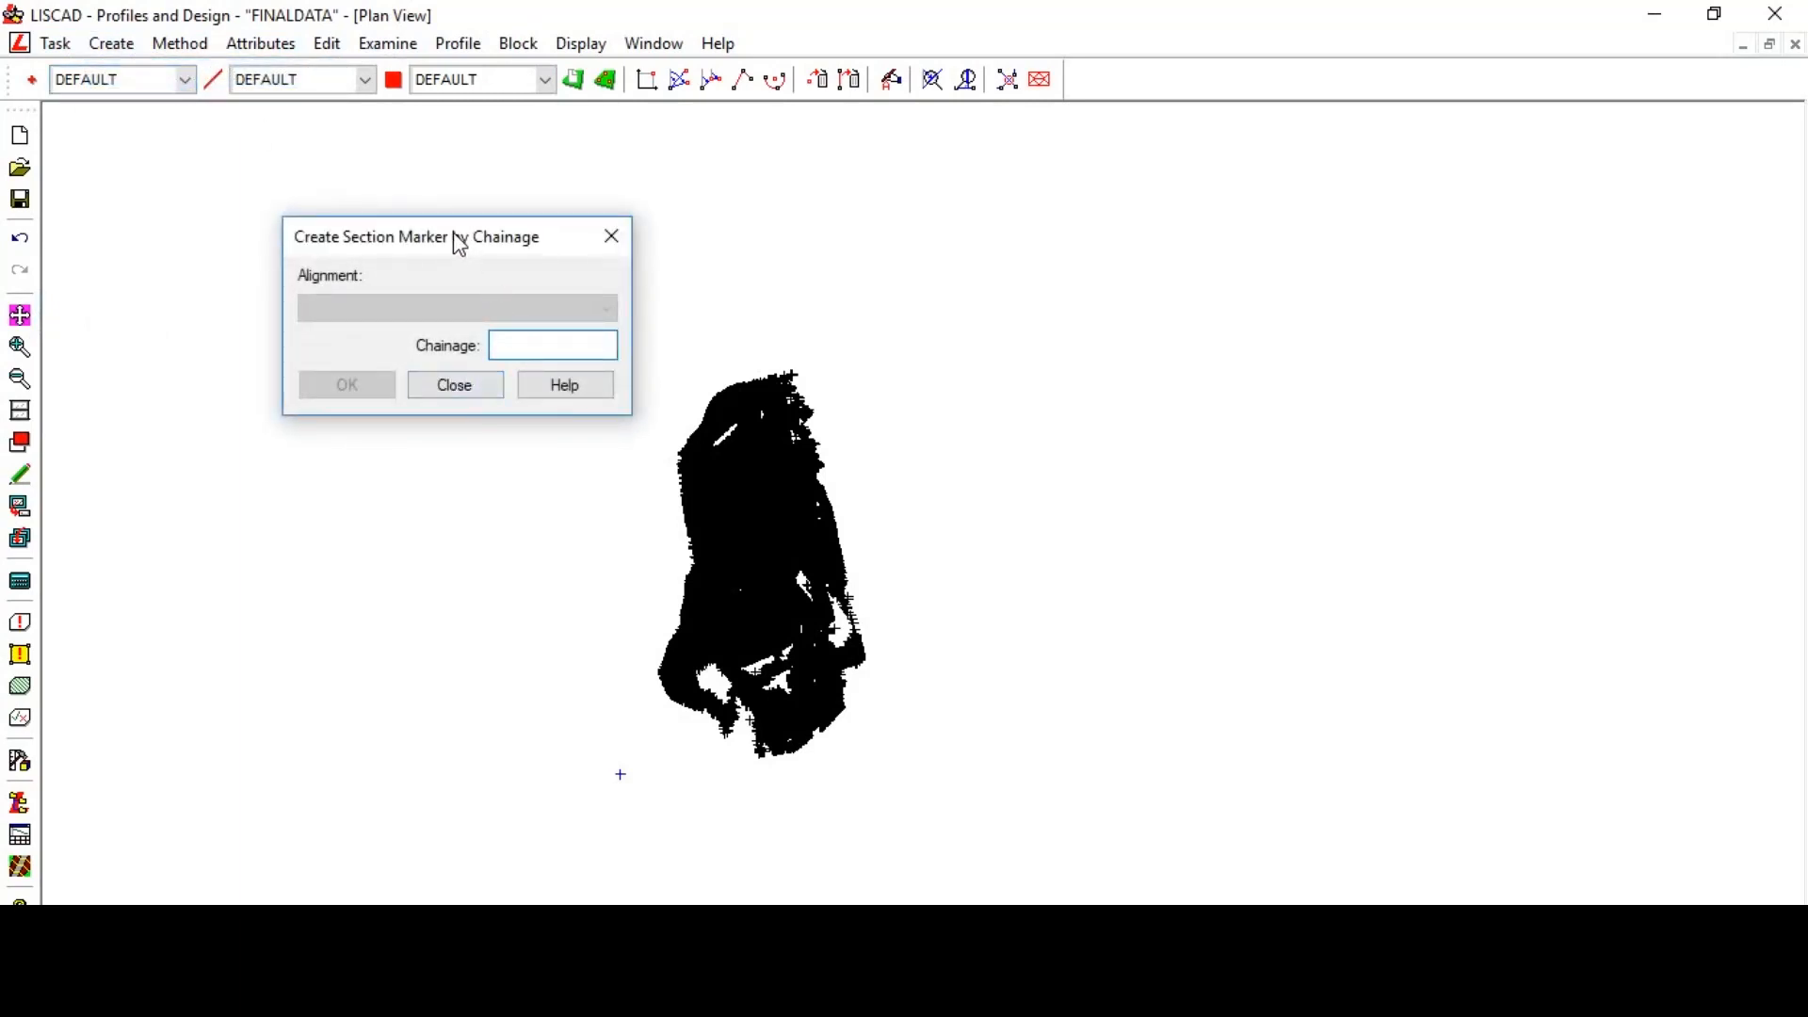
{"action": "left_click_drag", "start_coordinate": [456, 242], "coordinate": [378, 224]}
{"action": "left_click", "coordinate": [198, 45]}
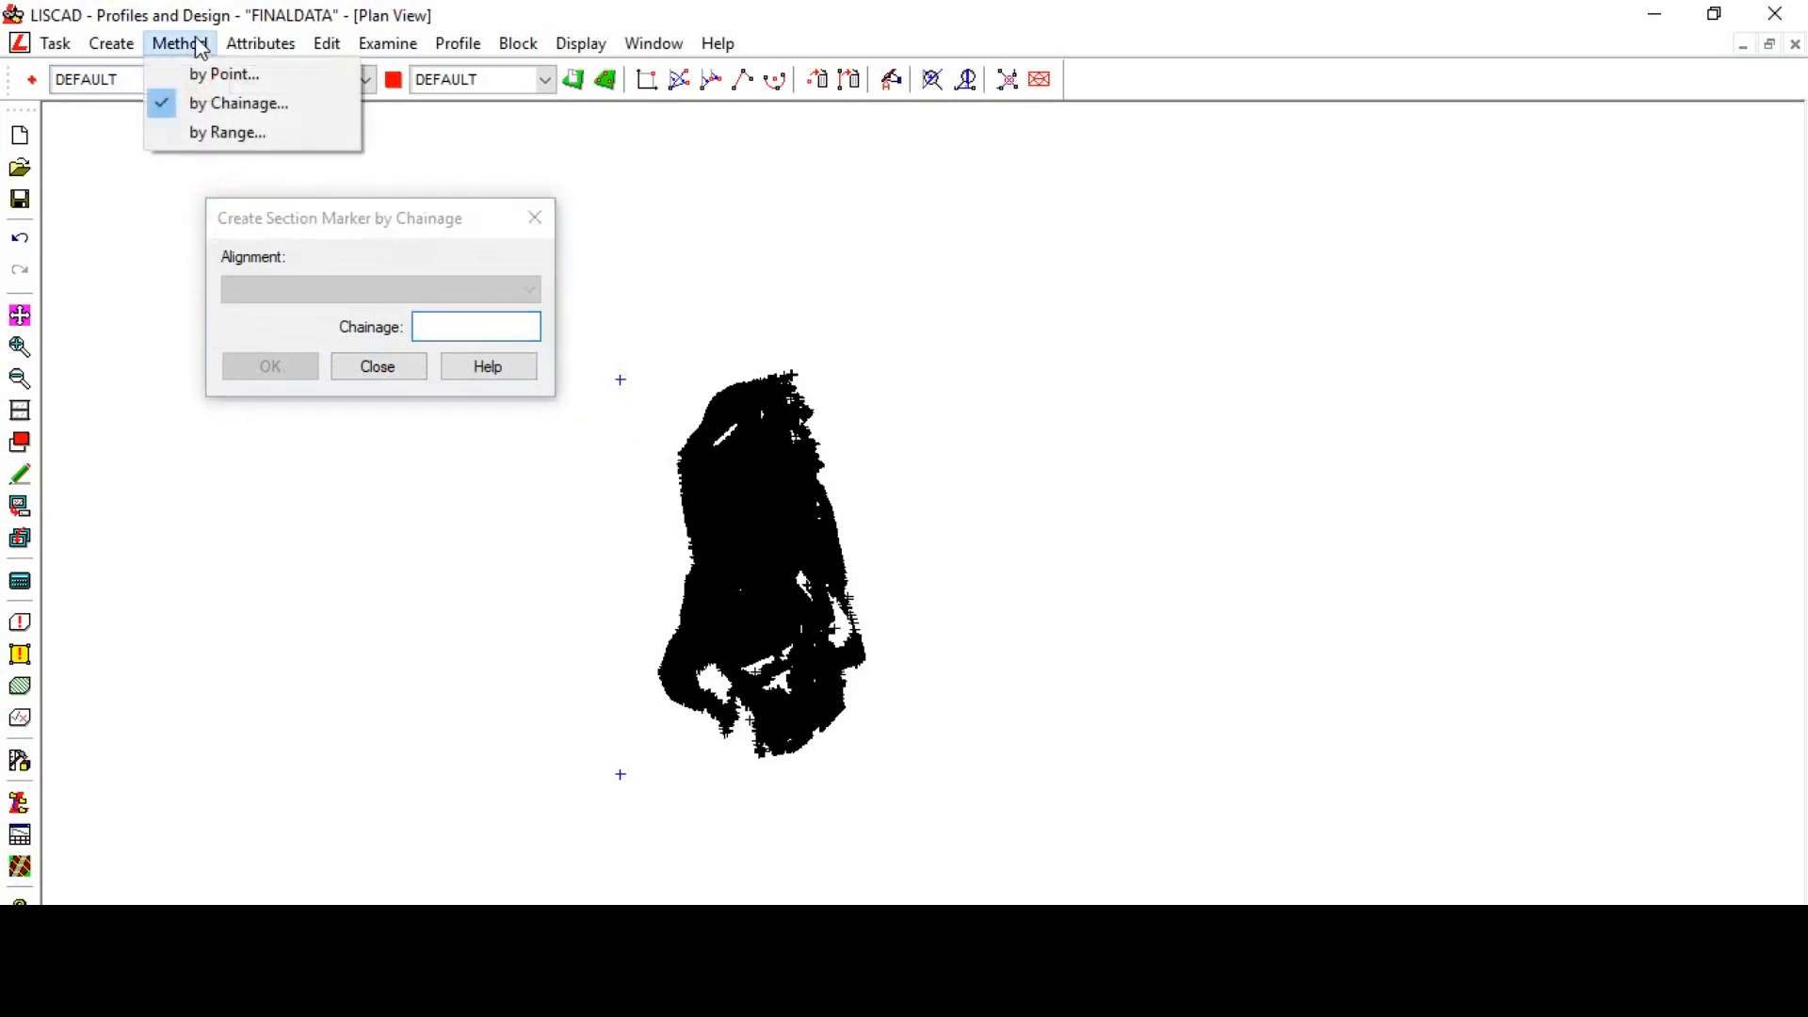
{"action": "left_click", "coordinate": [212, 133]}
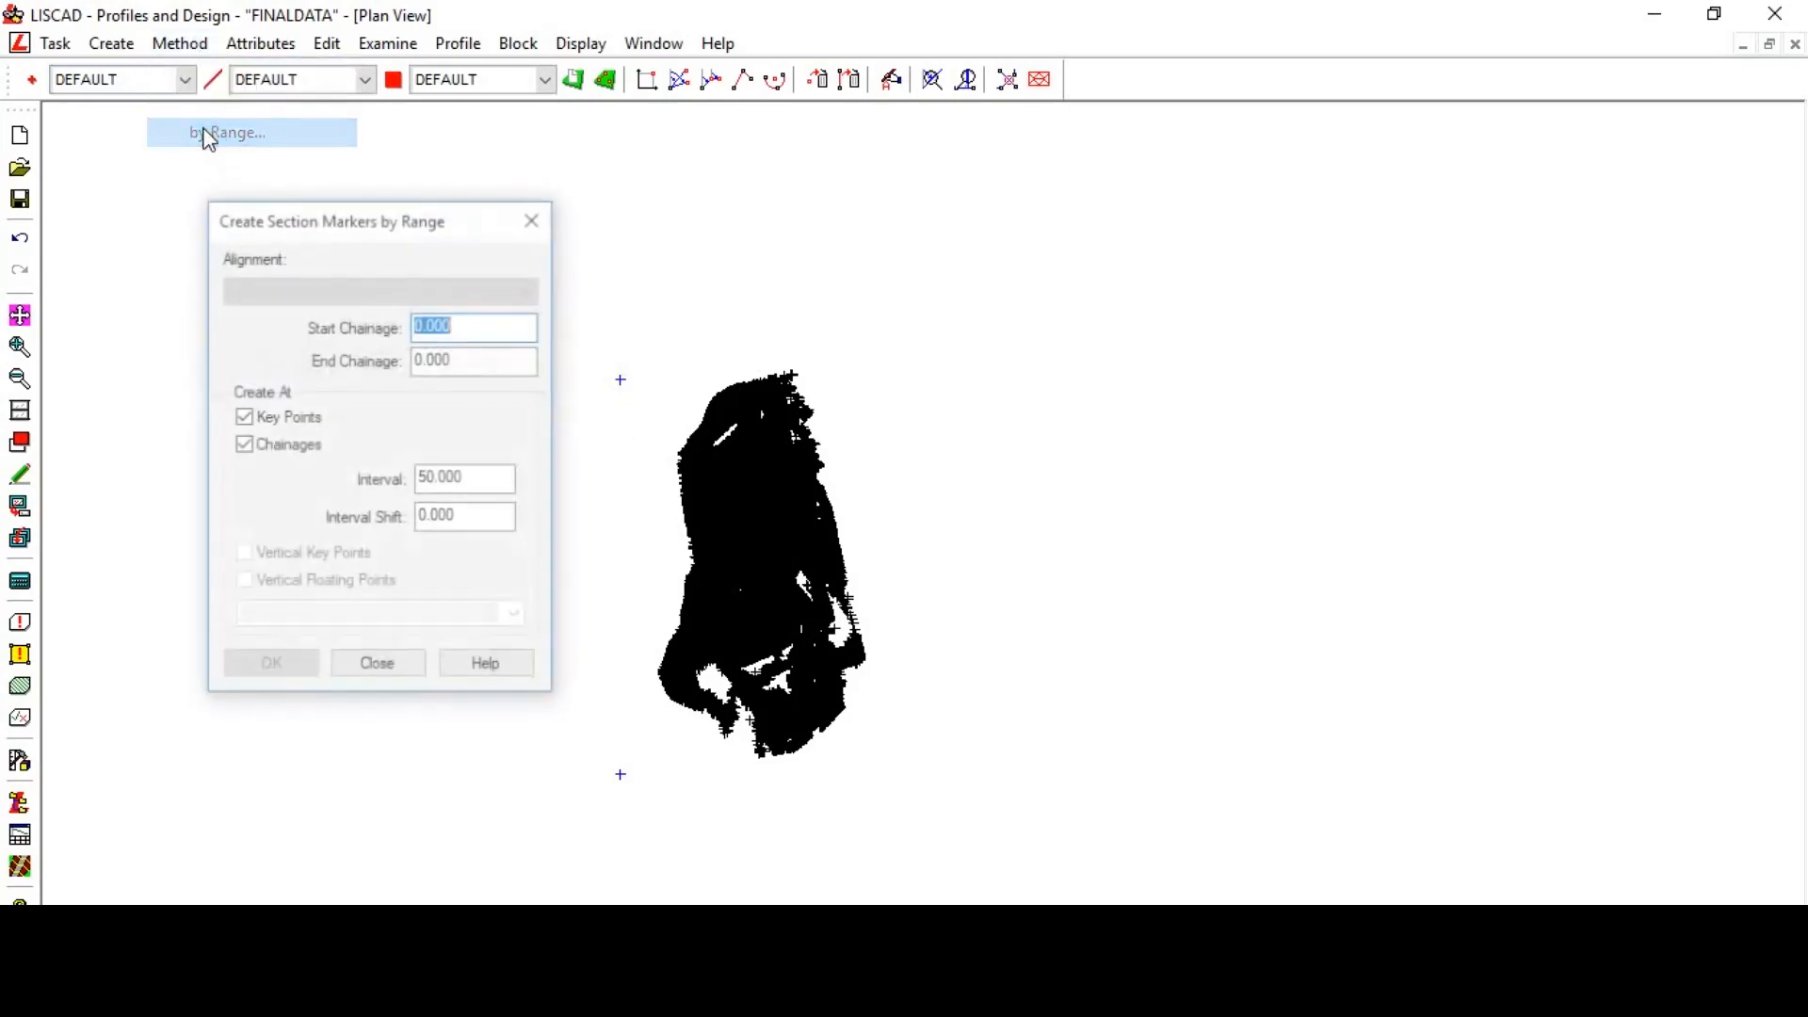
{"action": "left_click_drag", "start_coordinate": [393, 219], "coordinate": [334, 219]}
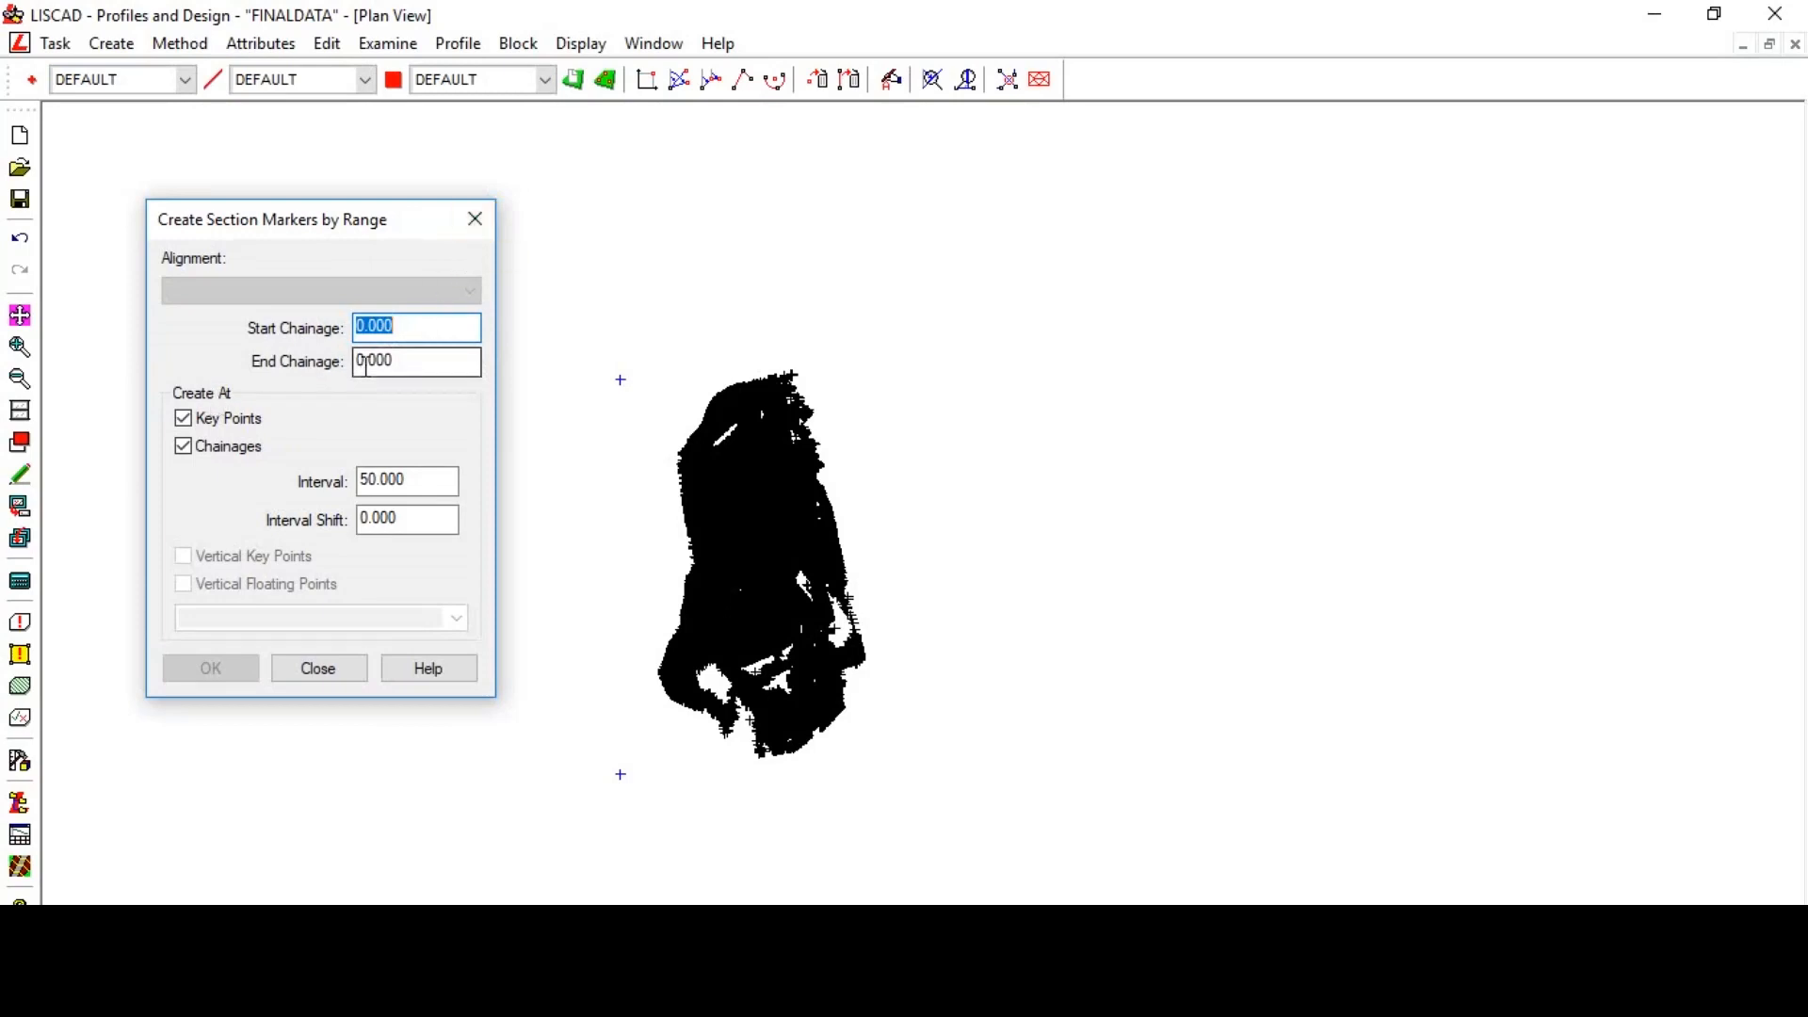
{"action": "left_click", "coordinate": [476, 220]}
{"action": "left_click", "coordinate": [176, 49]}
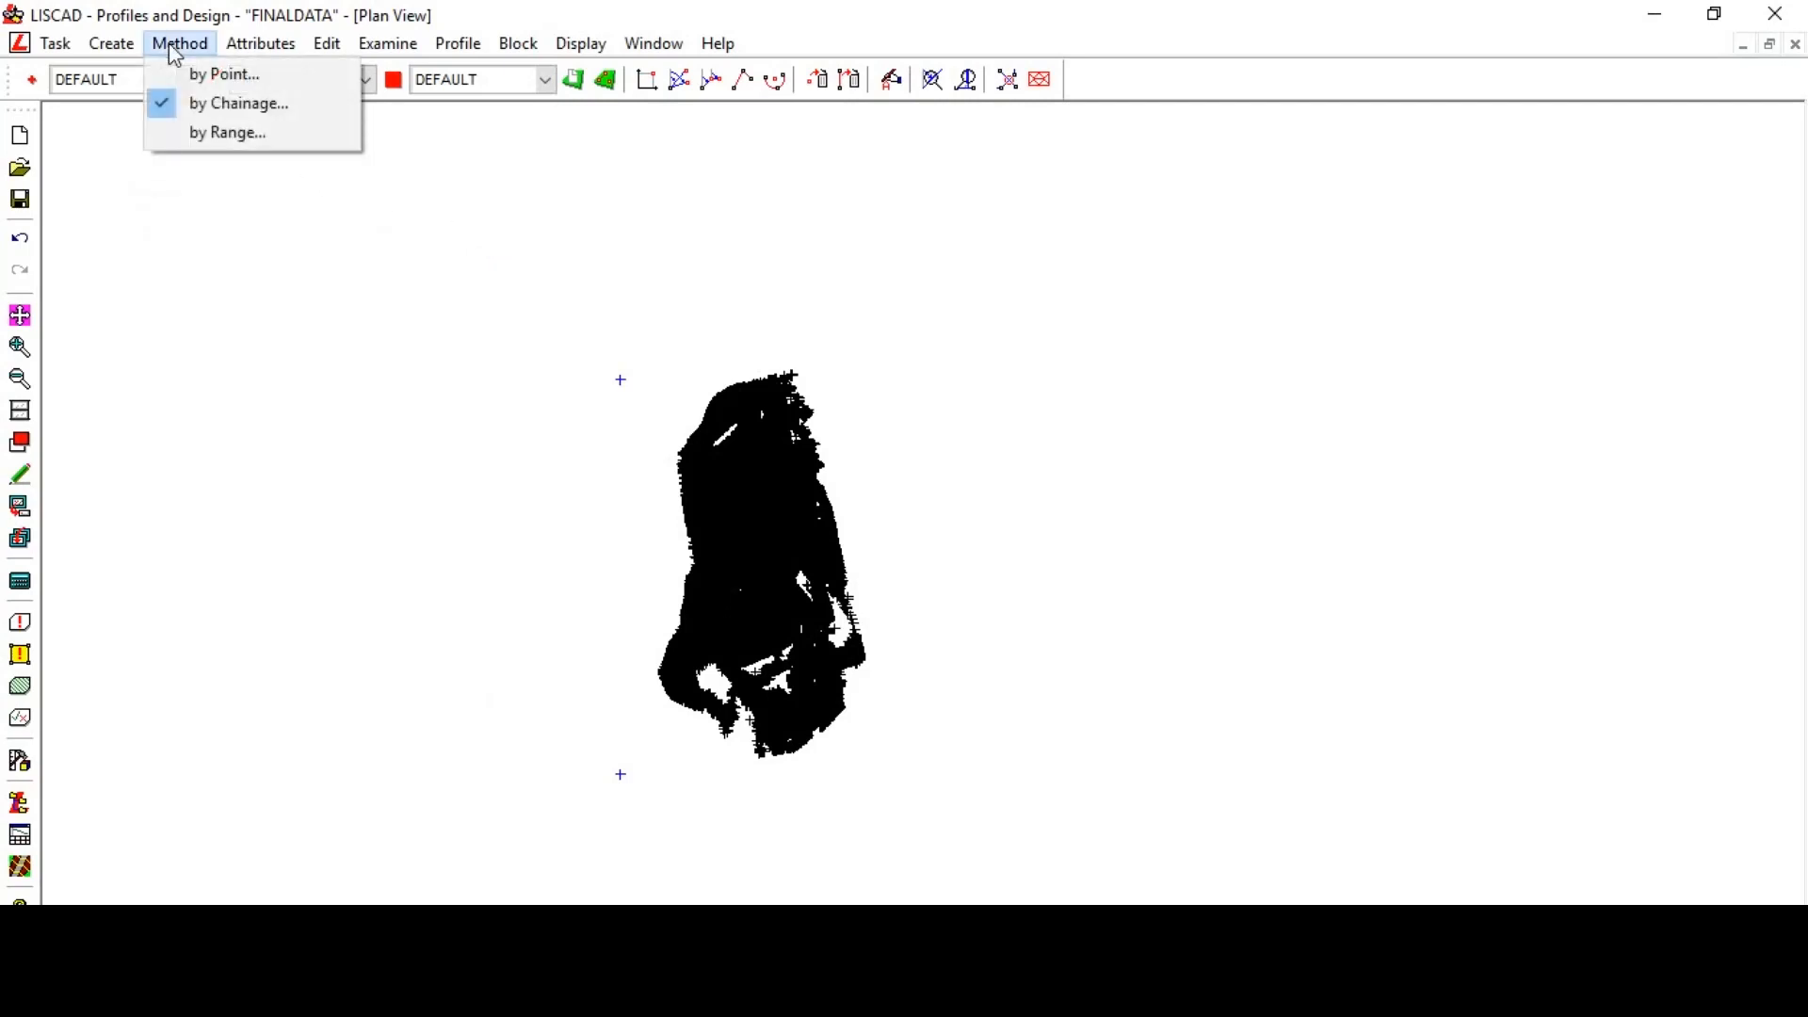
{"action": "left_click", "coordinate": [112, 43]}
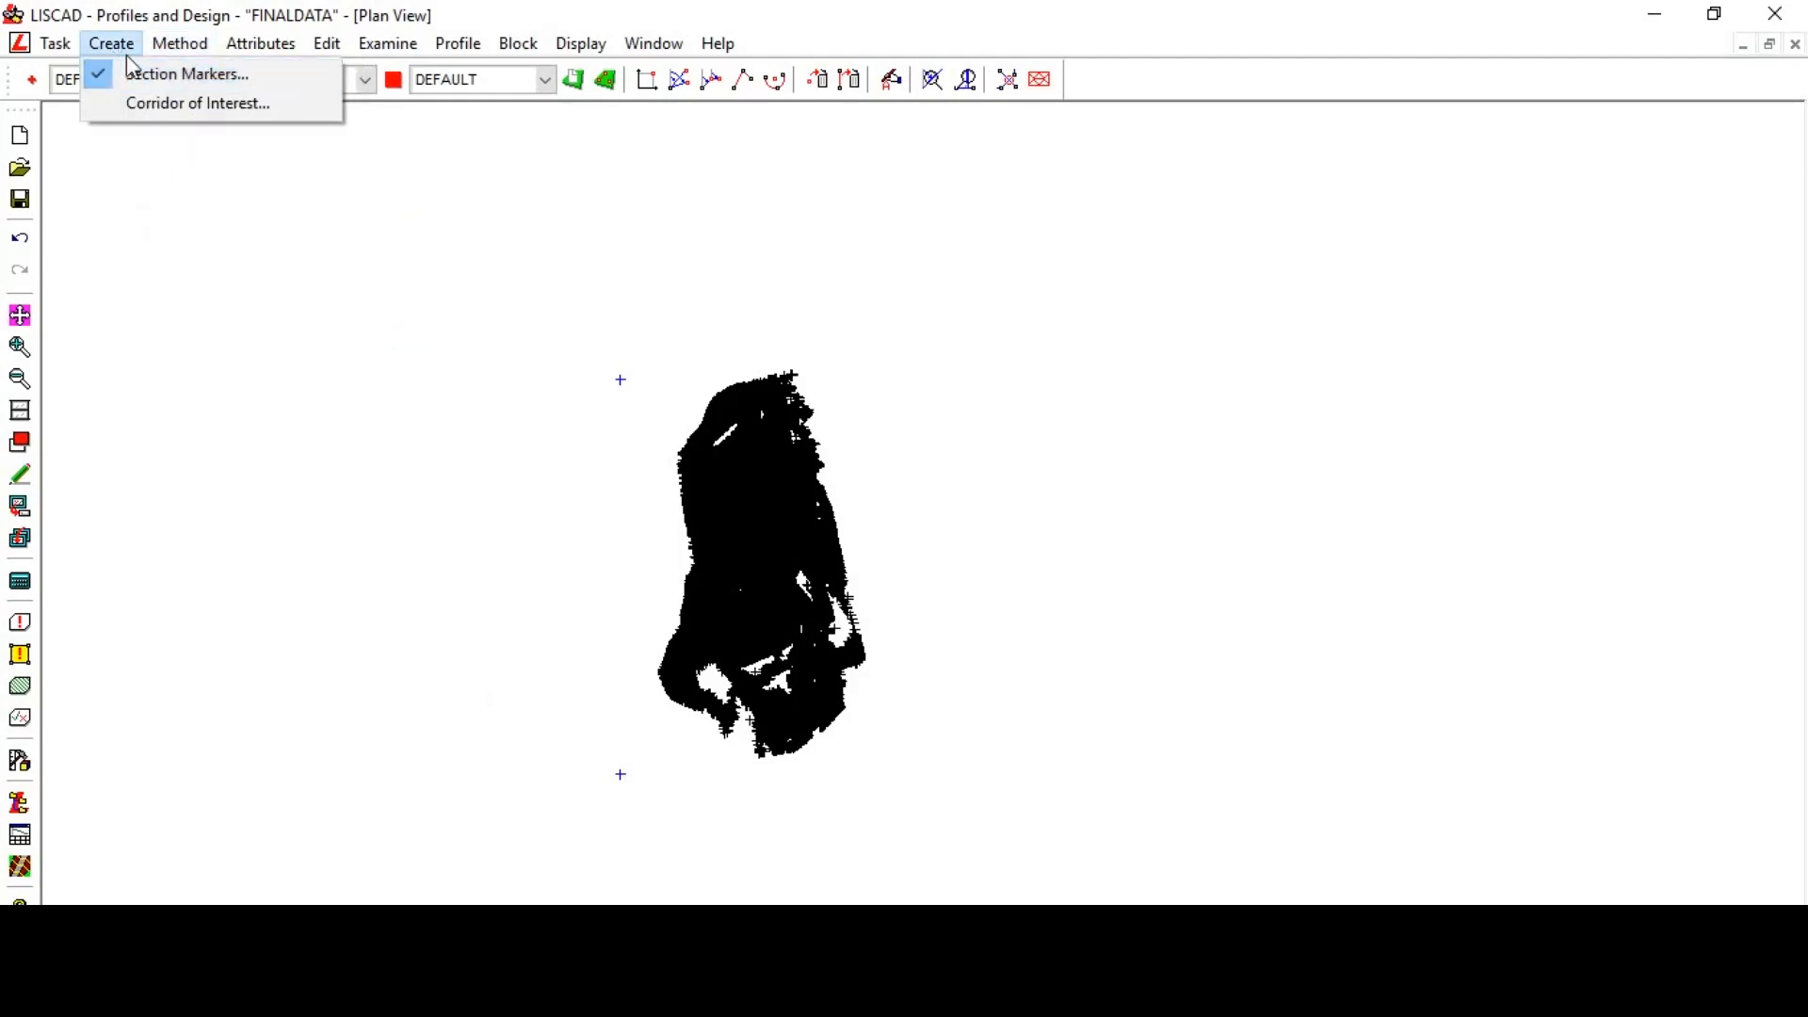
{"action": "left_click", "coordinate": [149, 75]}
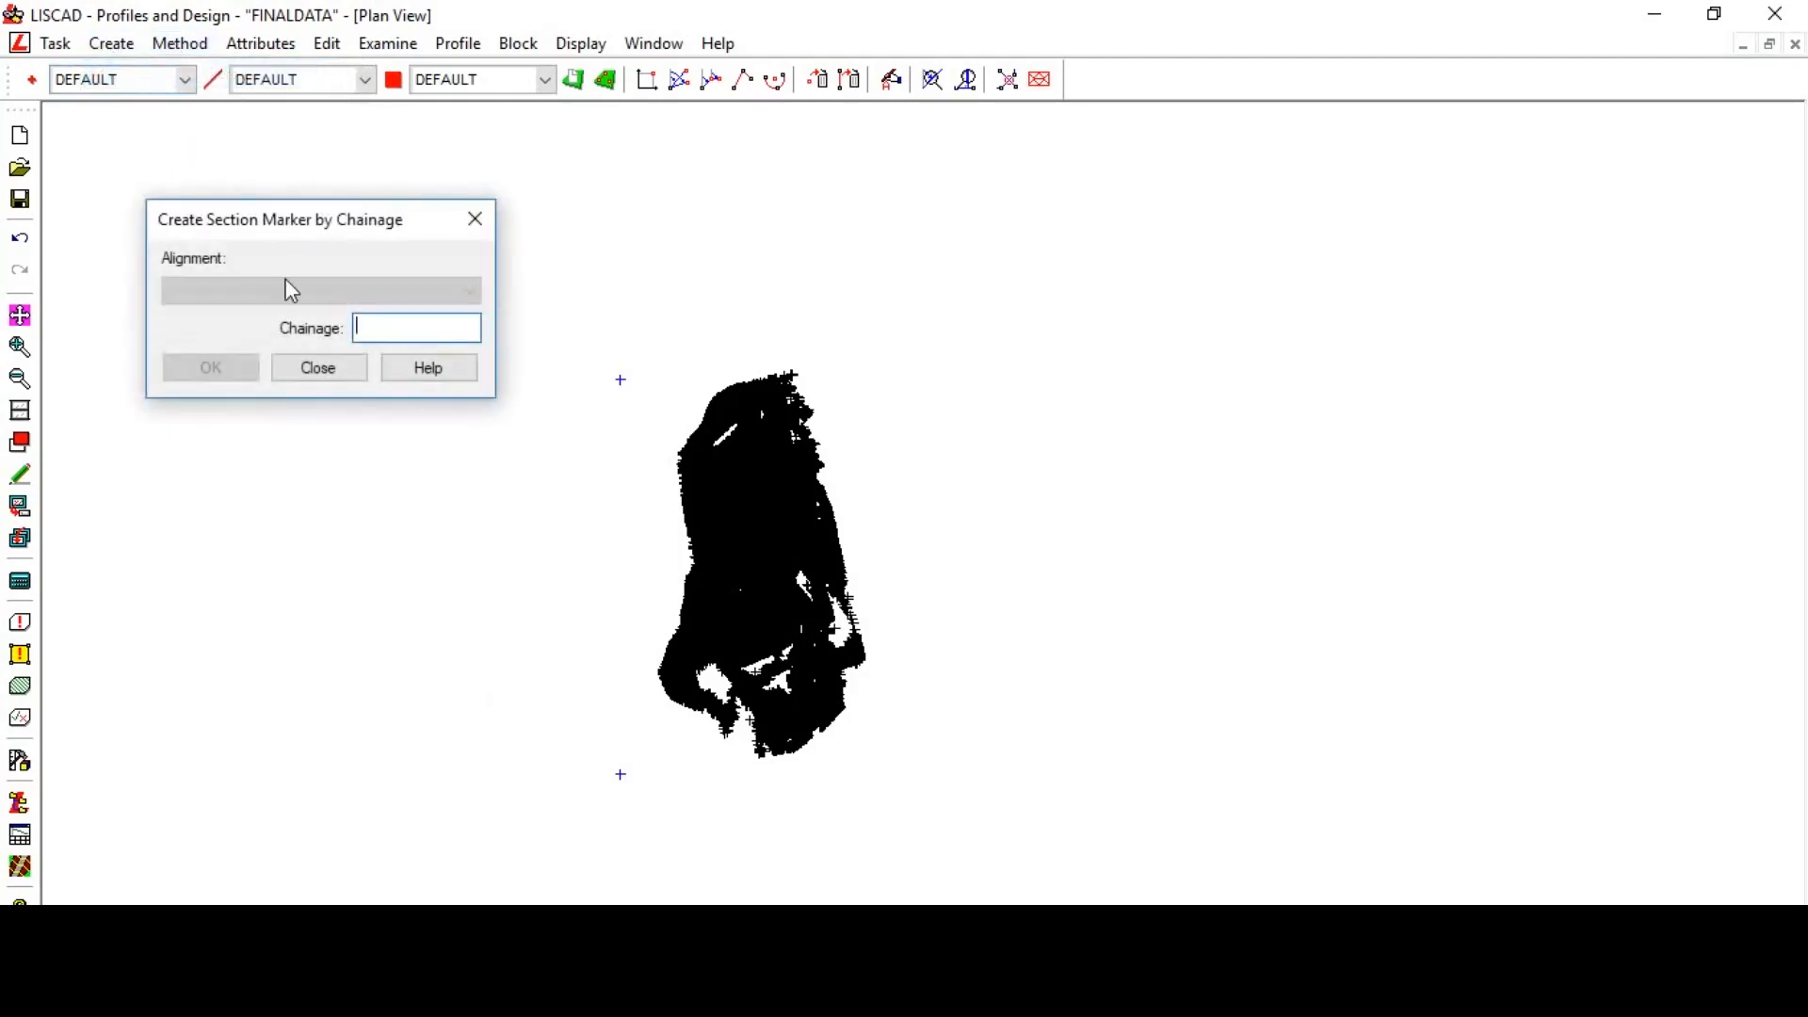
{"action": "left_click", "coordinate": [367, 328]}
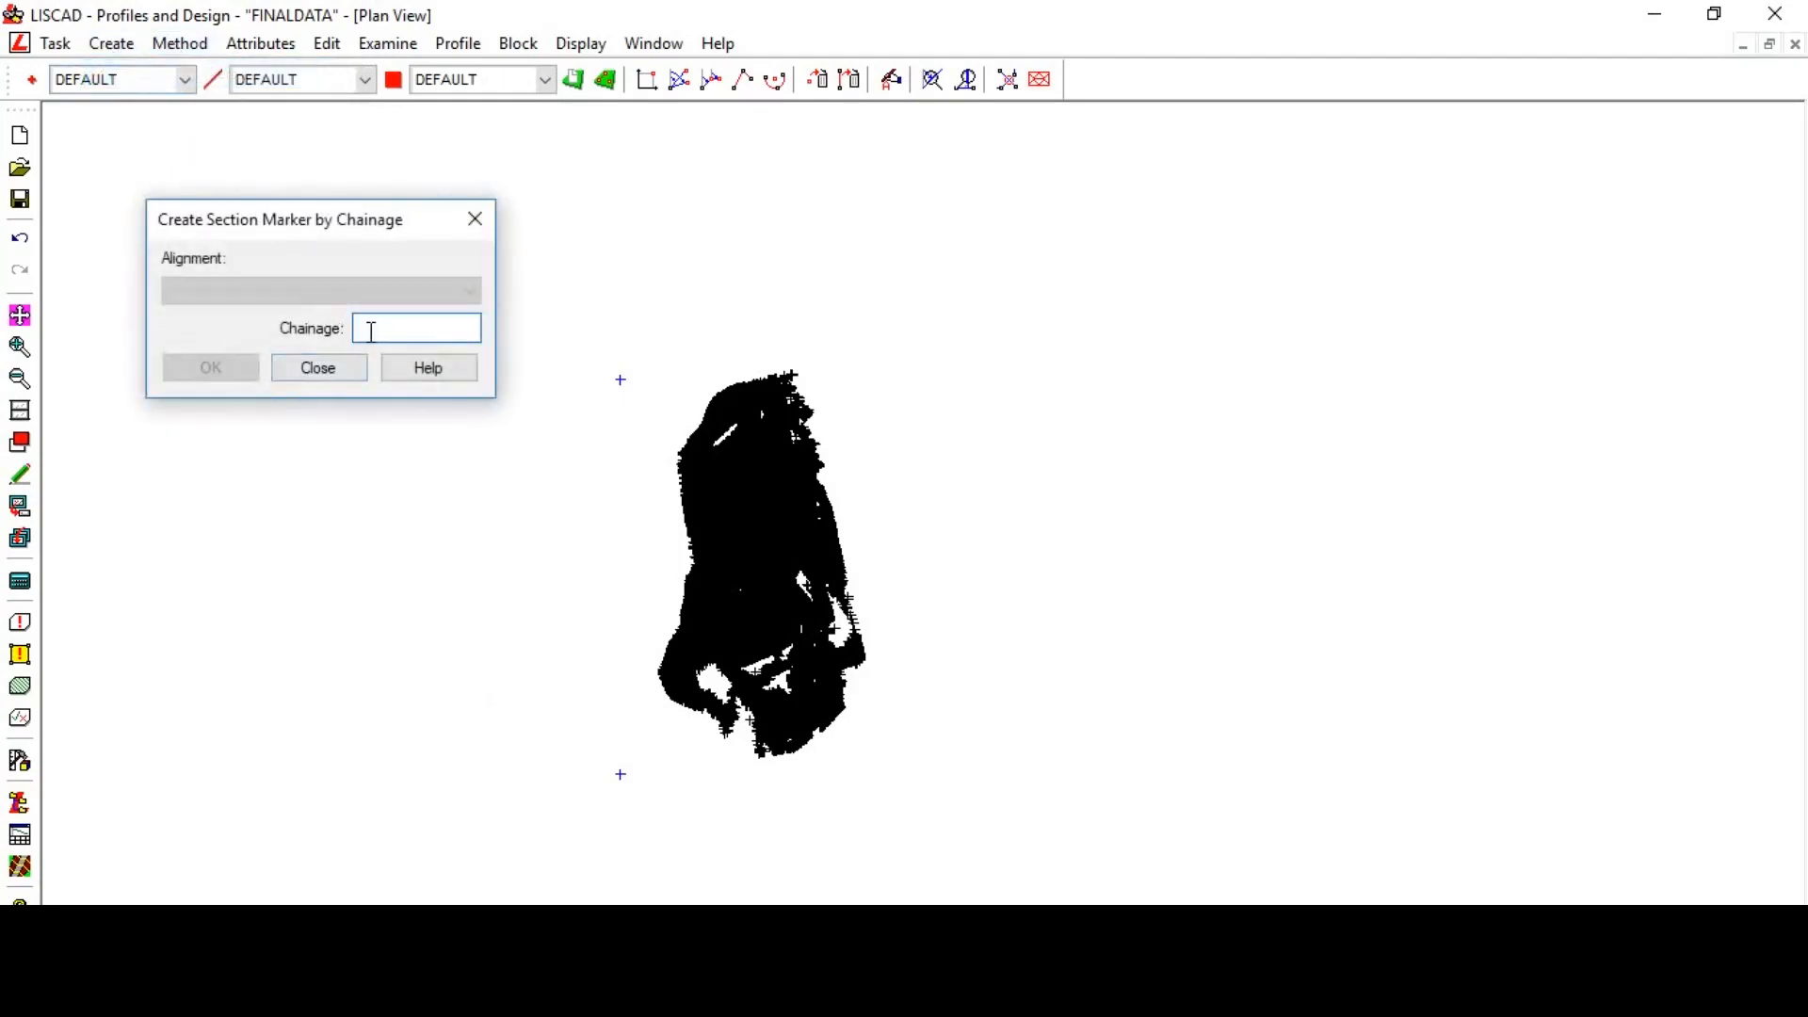
{"action": "left_click", "coordinate": [180, 44]}
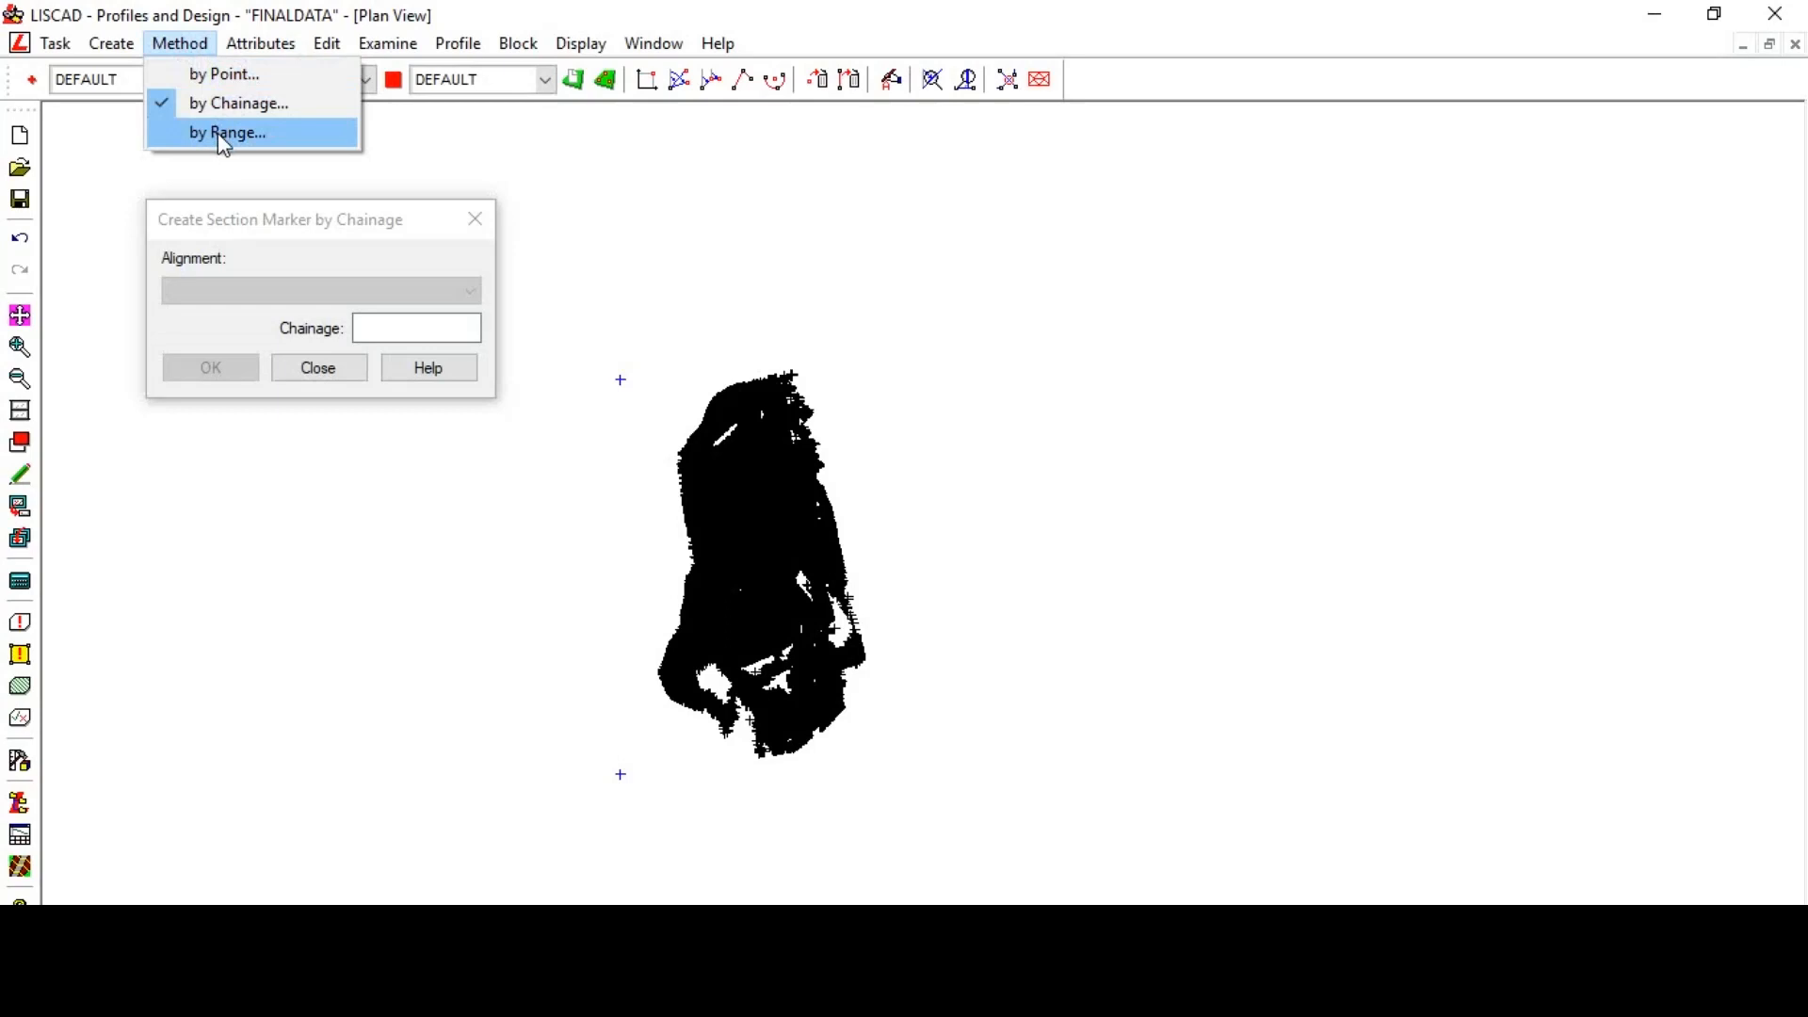
{"action": "mouse_move", "coordinate": [66, 52]}
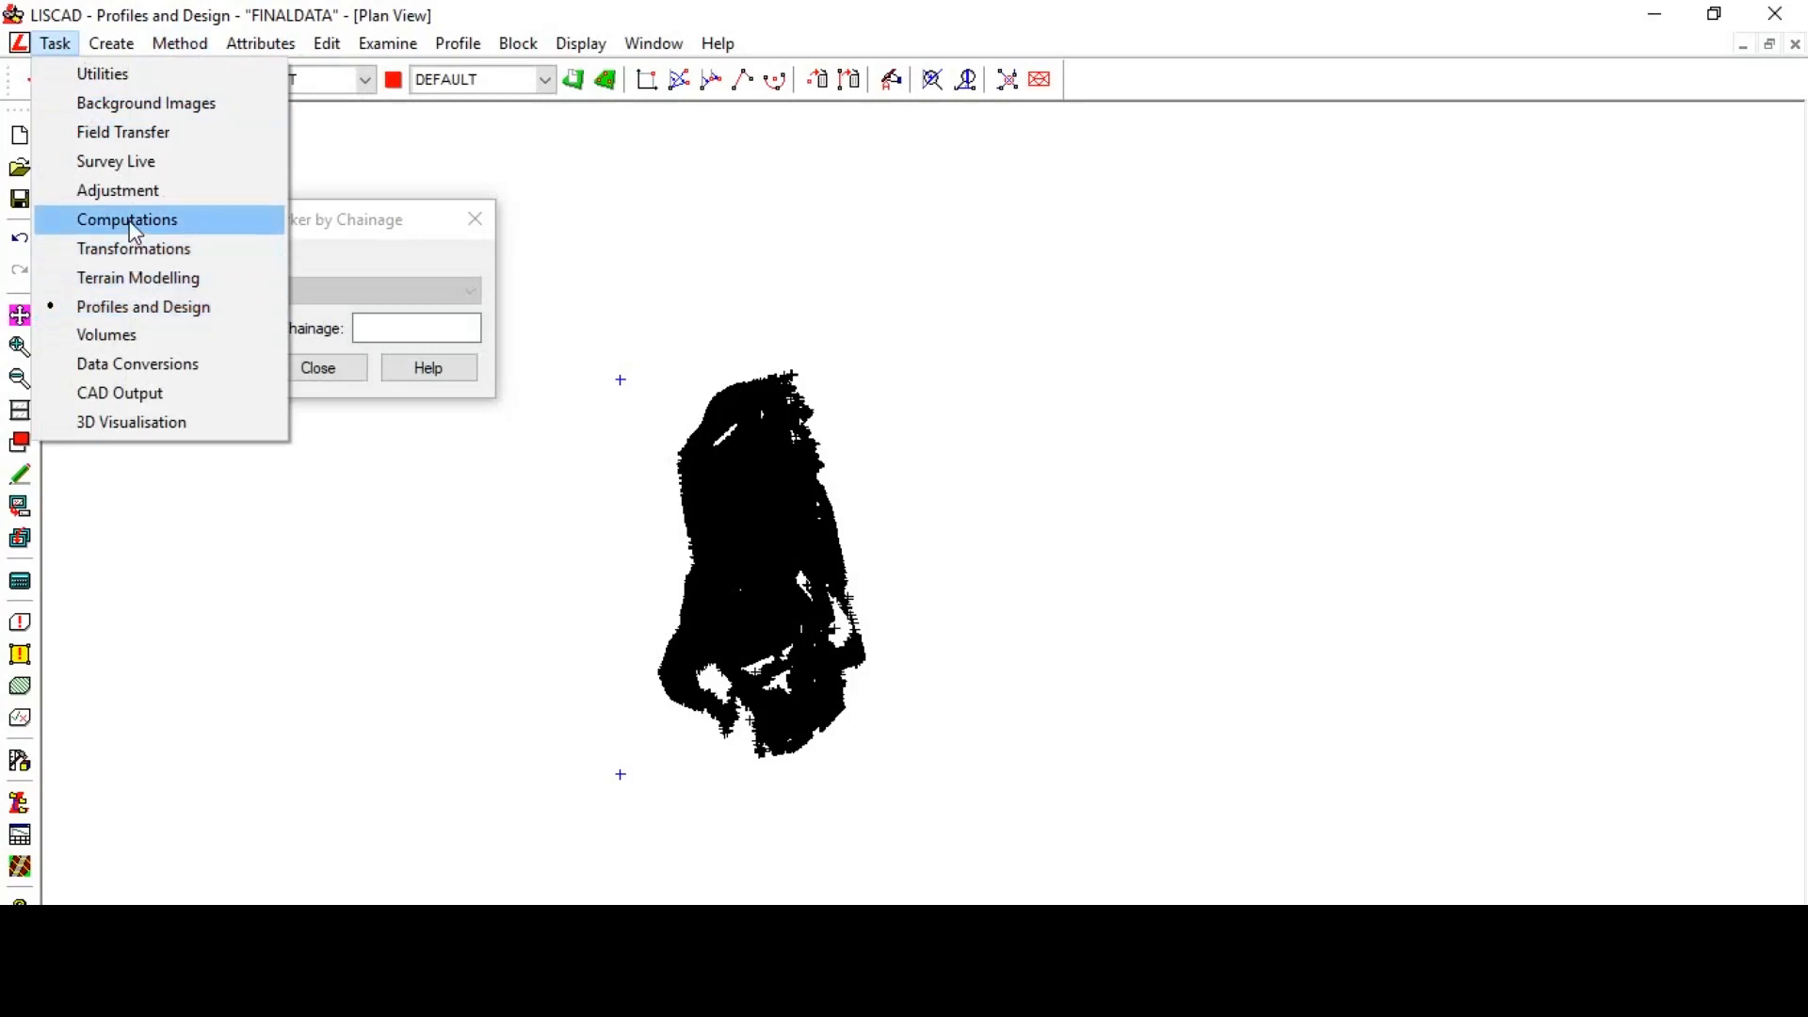
{"action": "left_click", "coordinate": [481, 222]}
{"action": "left_click", "coordinate": [53, 43]}
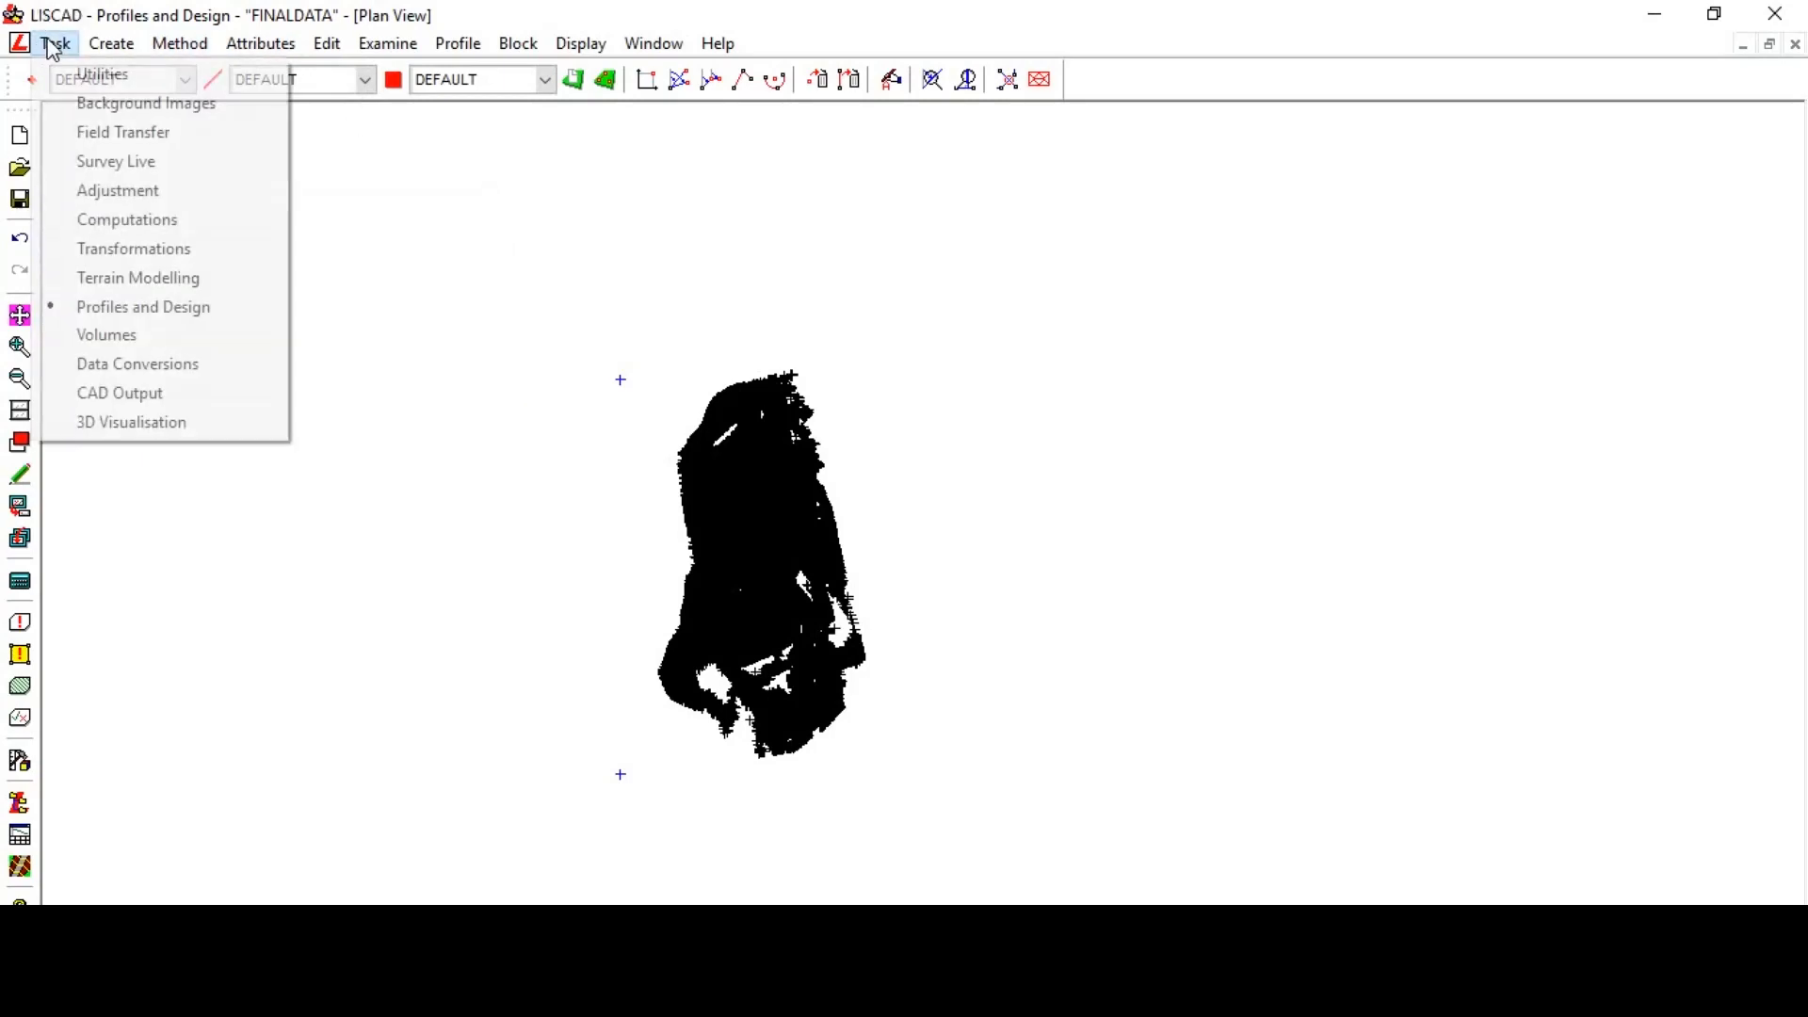
{"action": "left_click", "coordinate": [104, 222]}
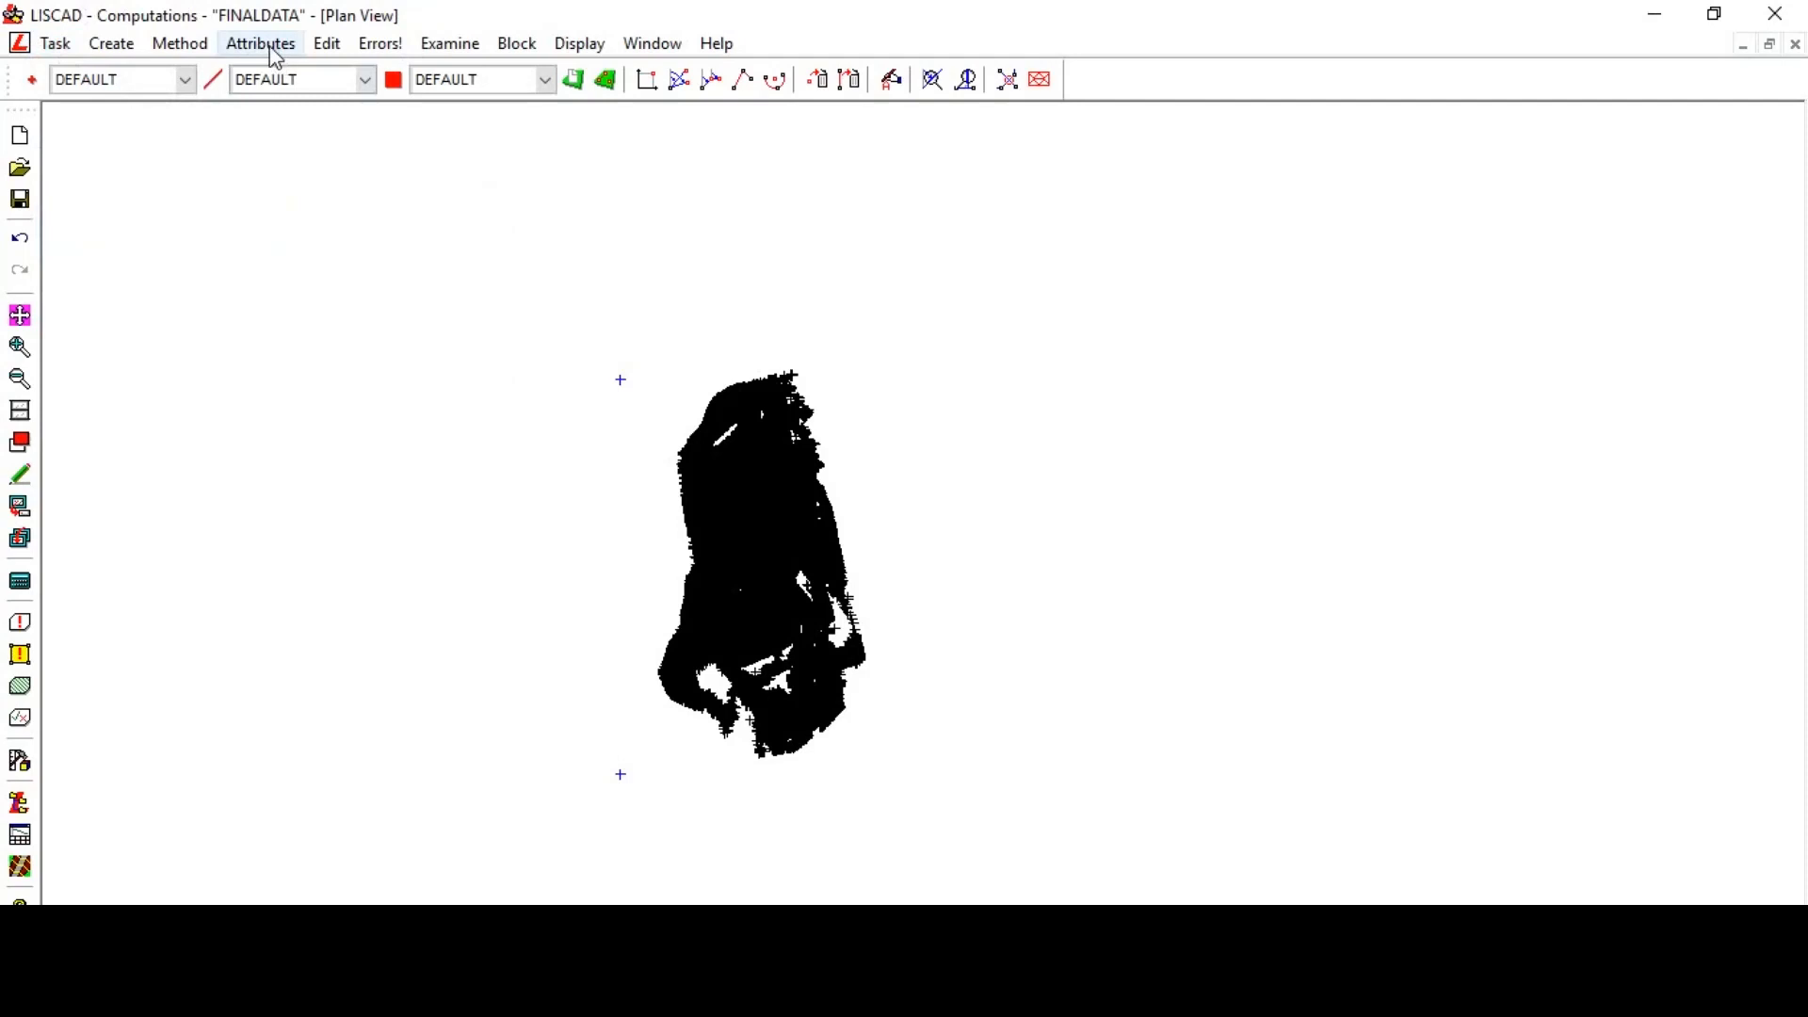
- Create an alignment by existing points, running from the southern point to the northern point
{"action": "left_click", "coordinate": [111, 43]}
{"action": "left_click", "coordinate": [187, 452]}
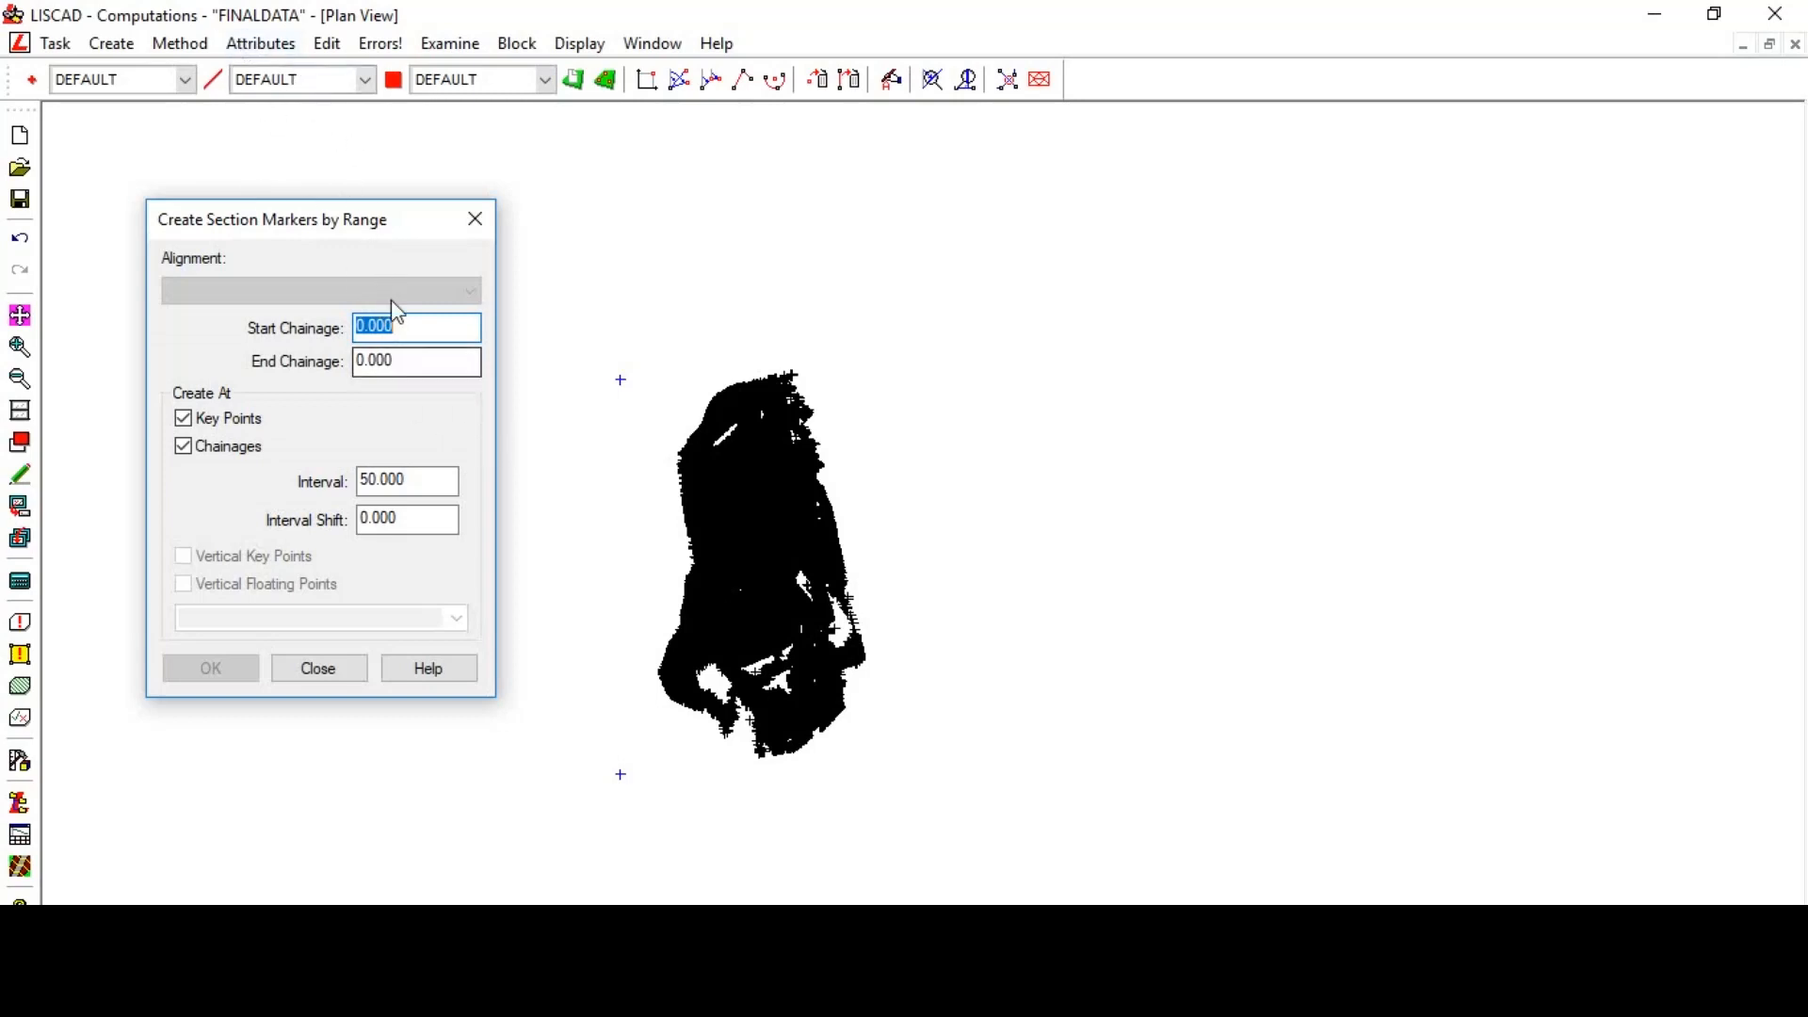
{"action": "left_click", "coordinate": [202, 47]}
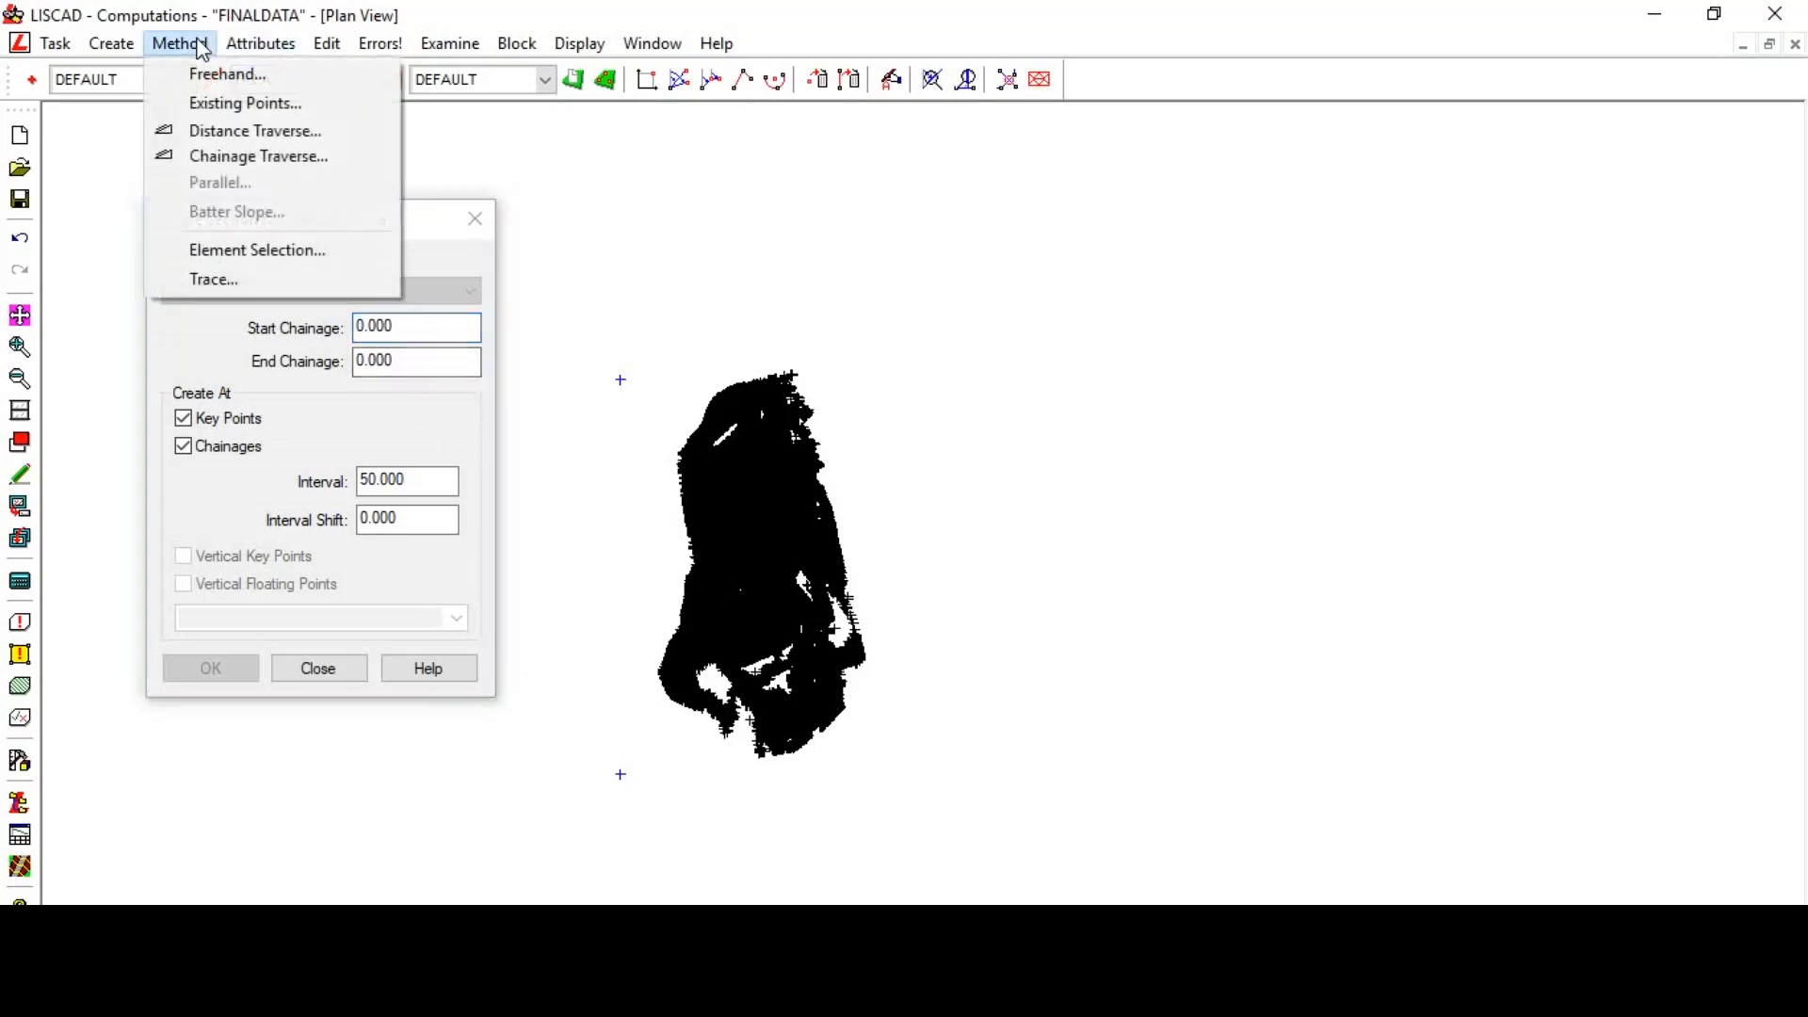
{"action": "left_click", "coordinate": [247, 102]}
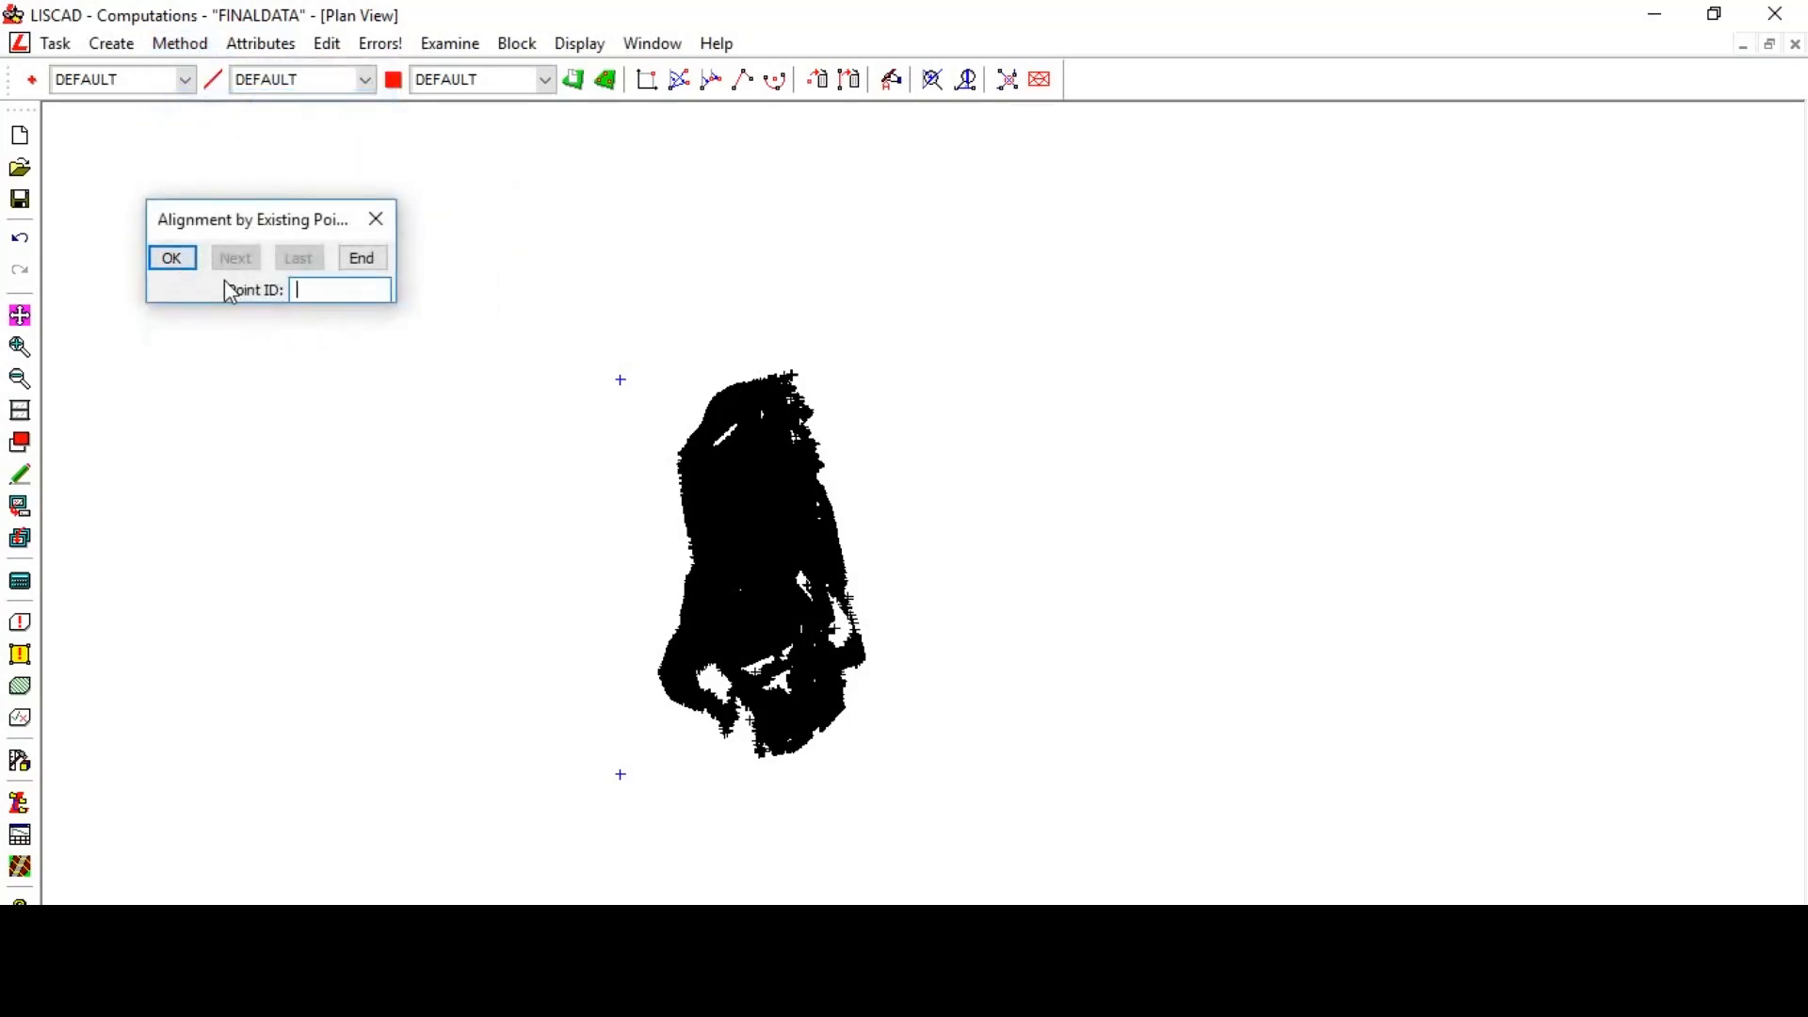
{"action": "left_click", "coordinate": [322, 294]}
{"action": "left_click", "coordinate": [620, 775]}
{"action": "left_click", "coordinate": [619, 380]}
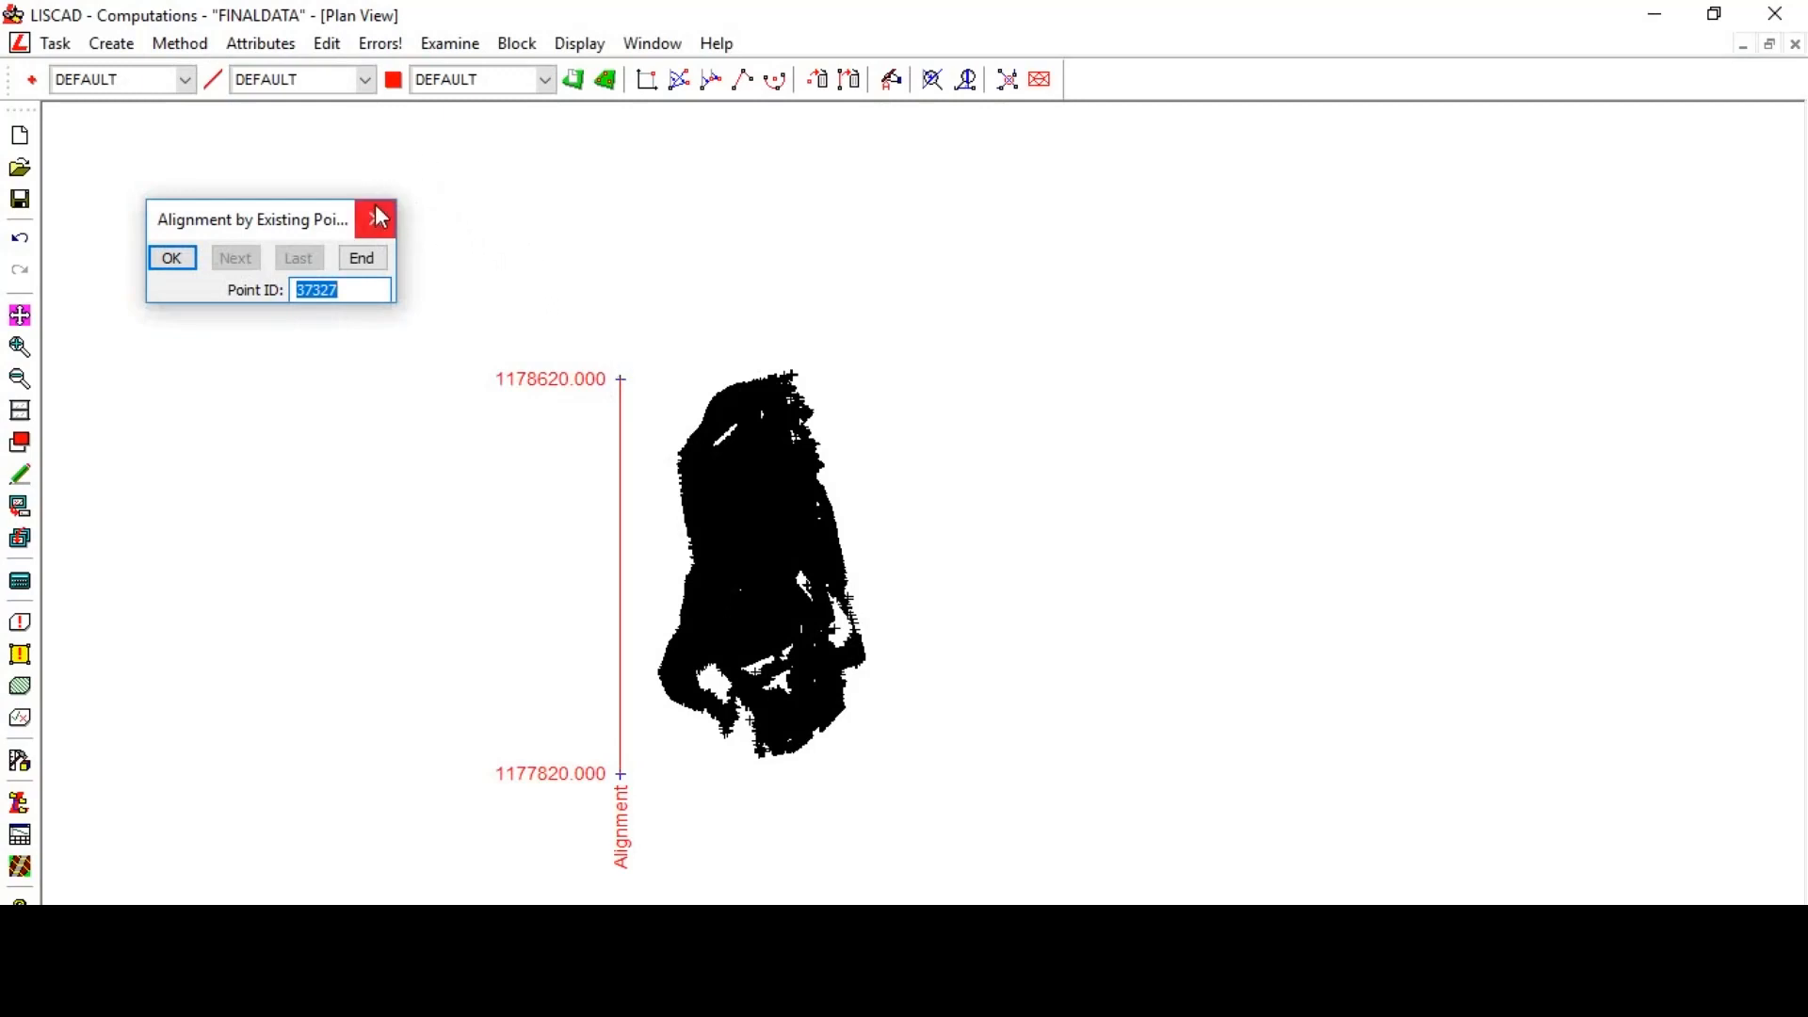
{"action": "left_click", "coordinate": [375, 228]}
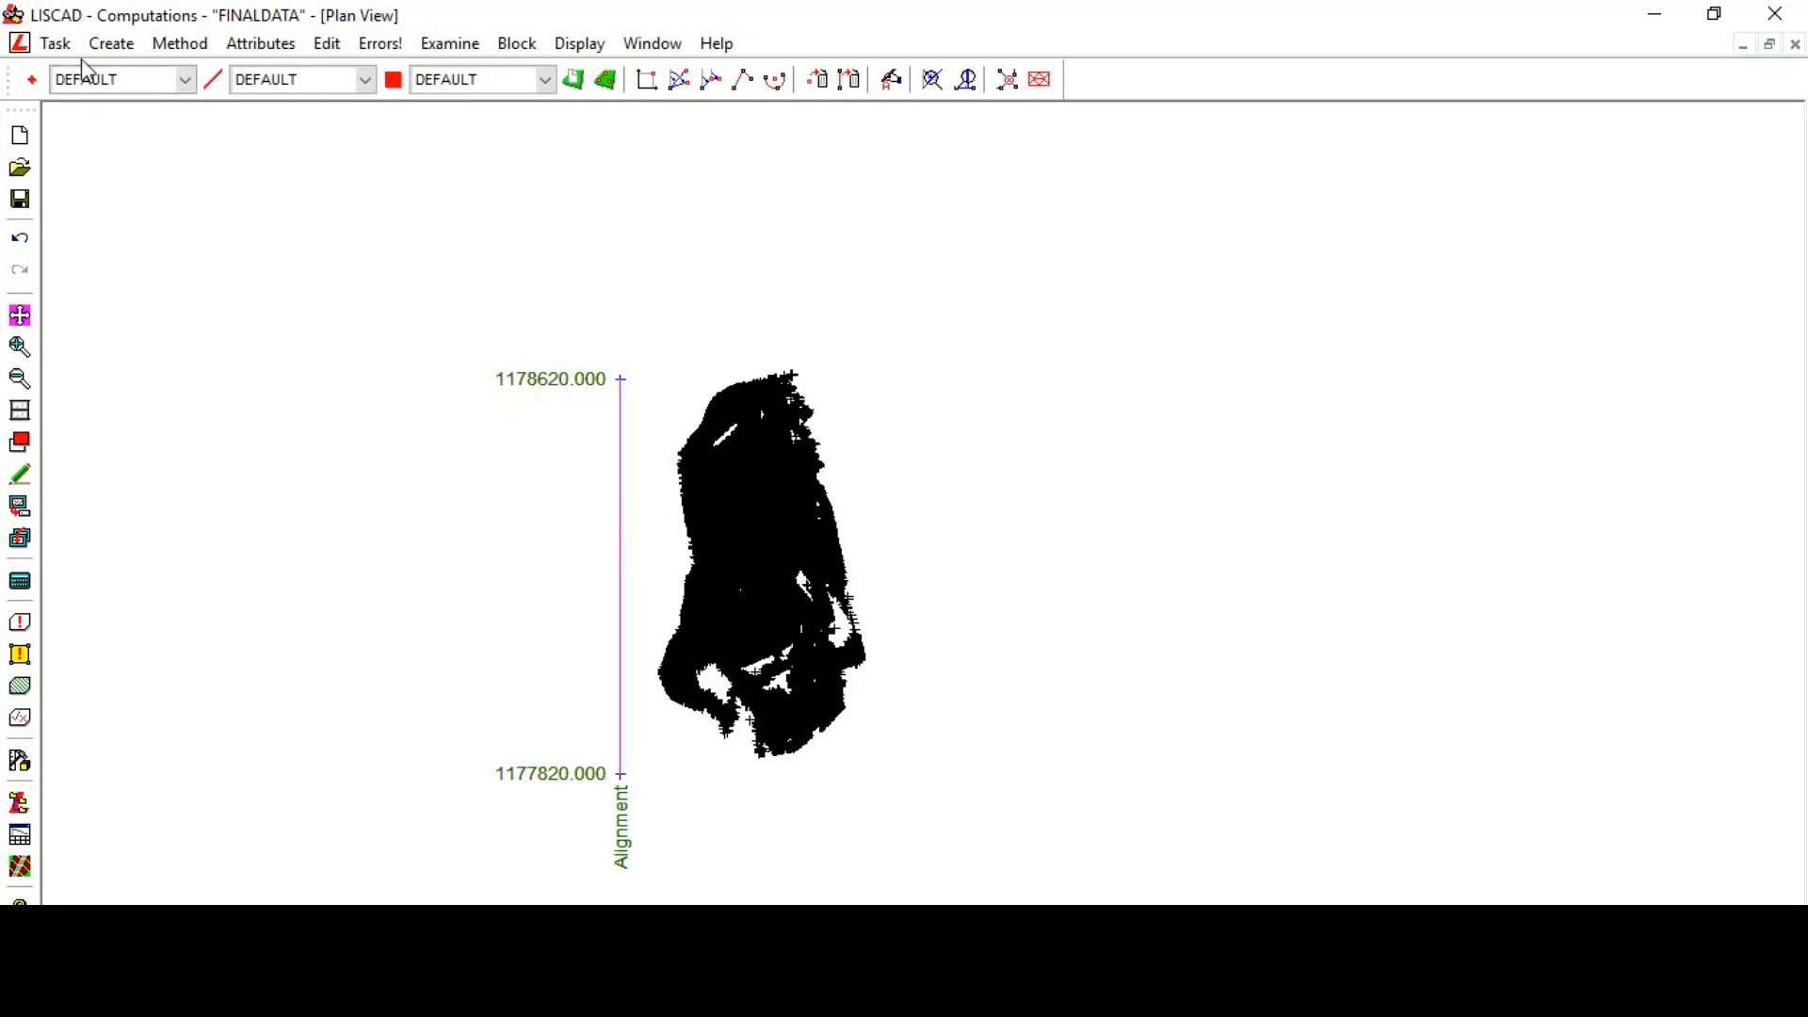
- Switch to Profiles and Design and create section markers along the alignment by range at a 50 interval
{"action": "left_click", "coordinate": [57, 45]}
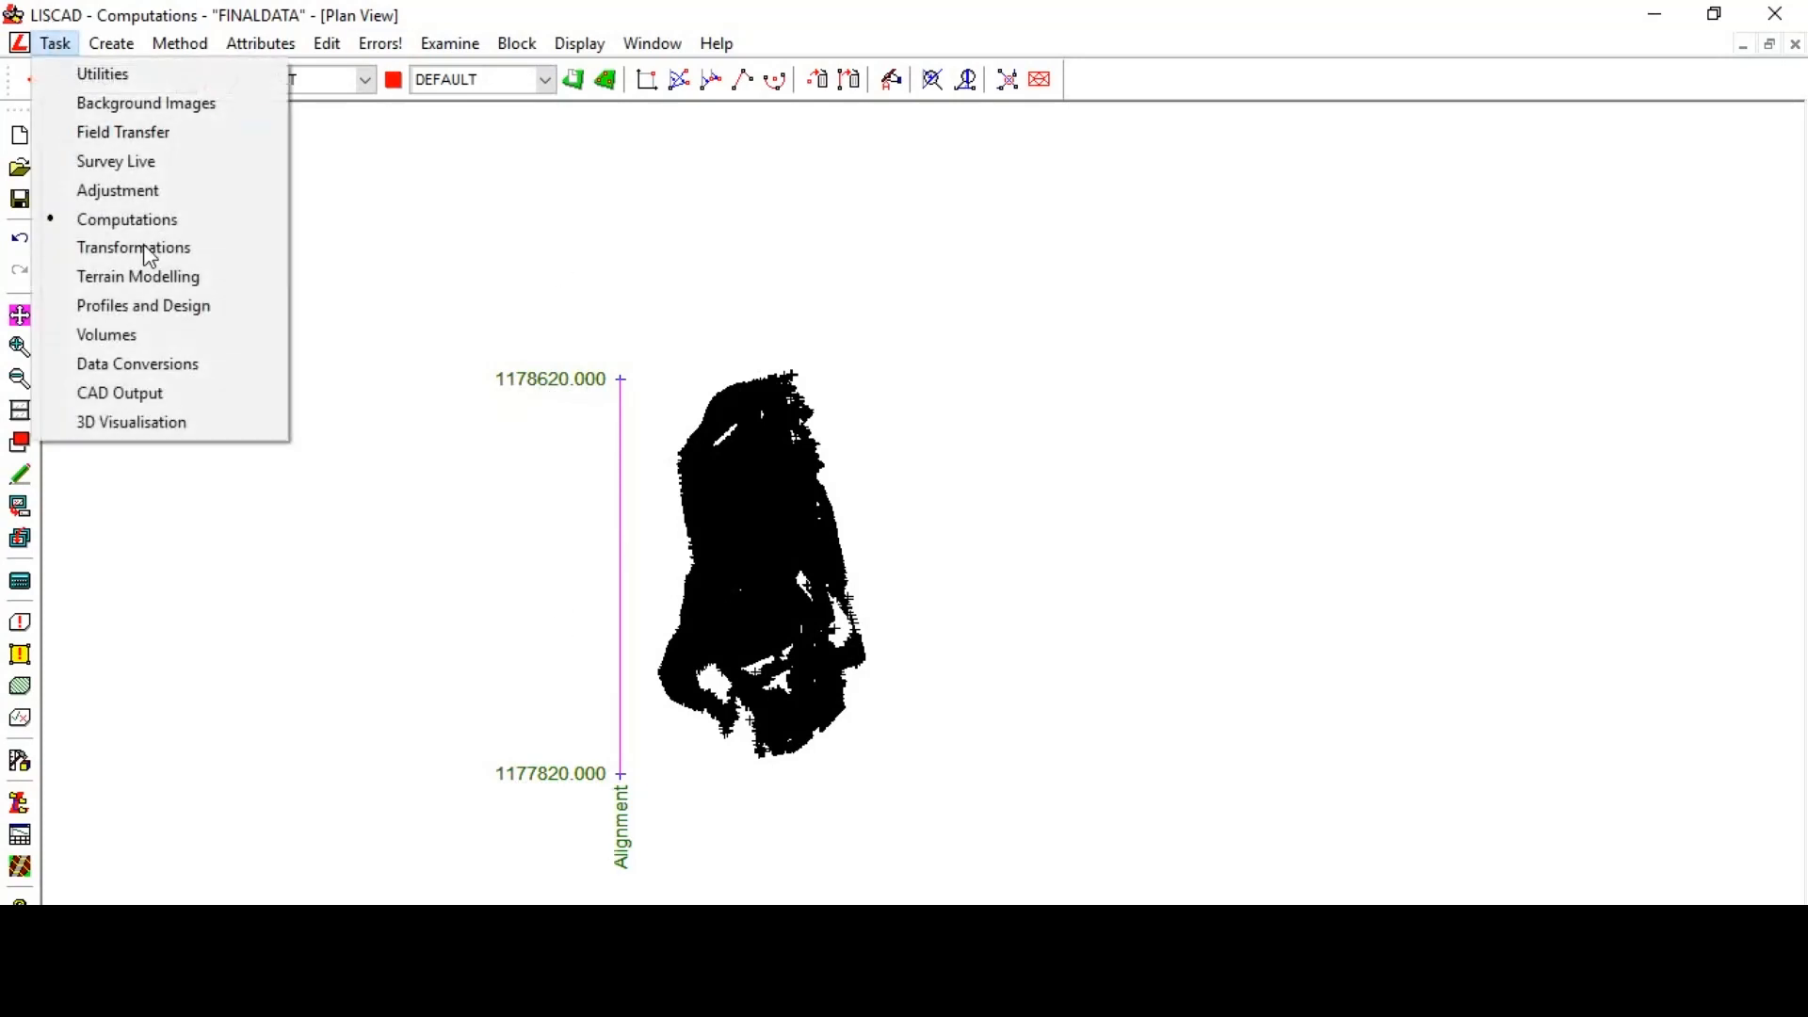
{"action": "left_click", "coordinate": [151, 307]}
{"action": "left_click", "coordinate": [112, 45]}
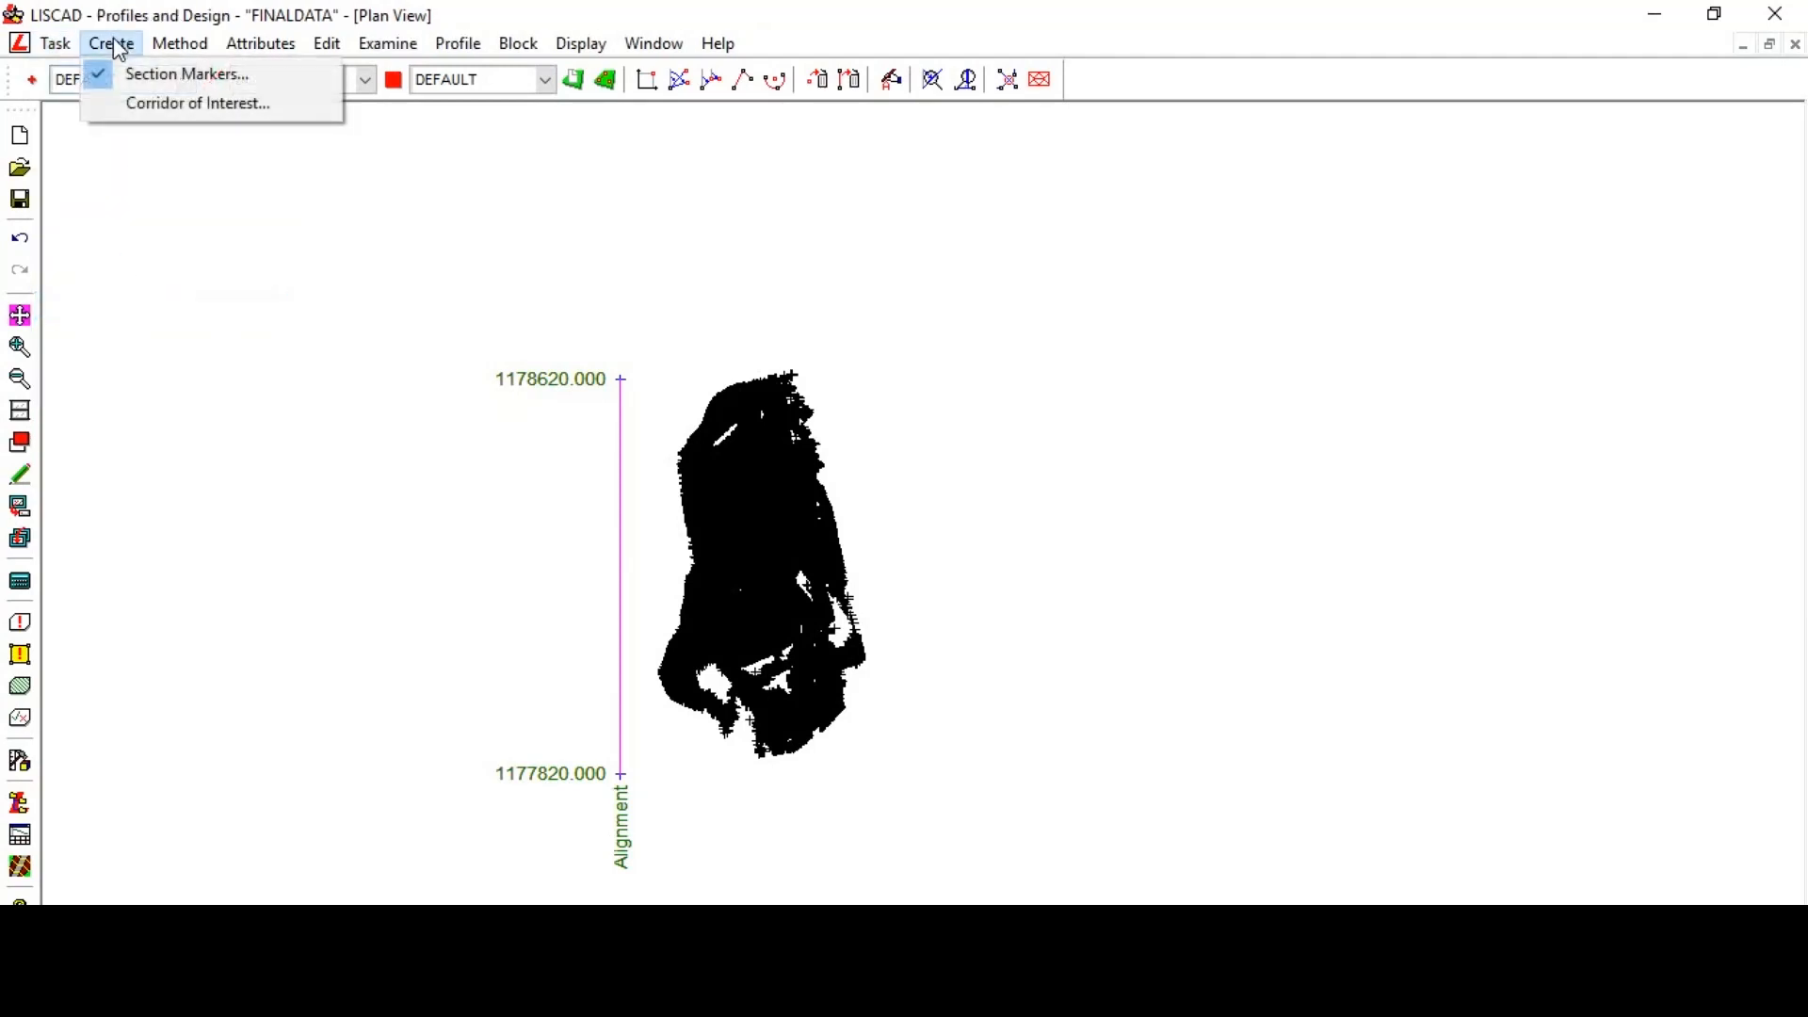
{"action": "left_click", "coordinate": [146, 76]}
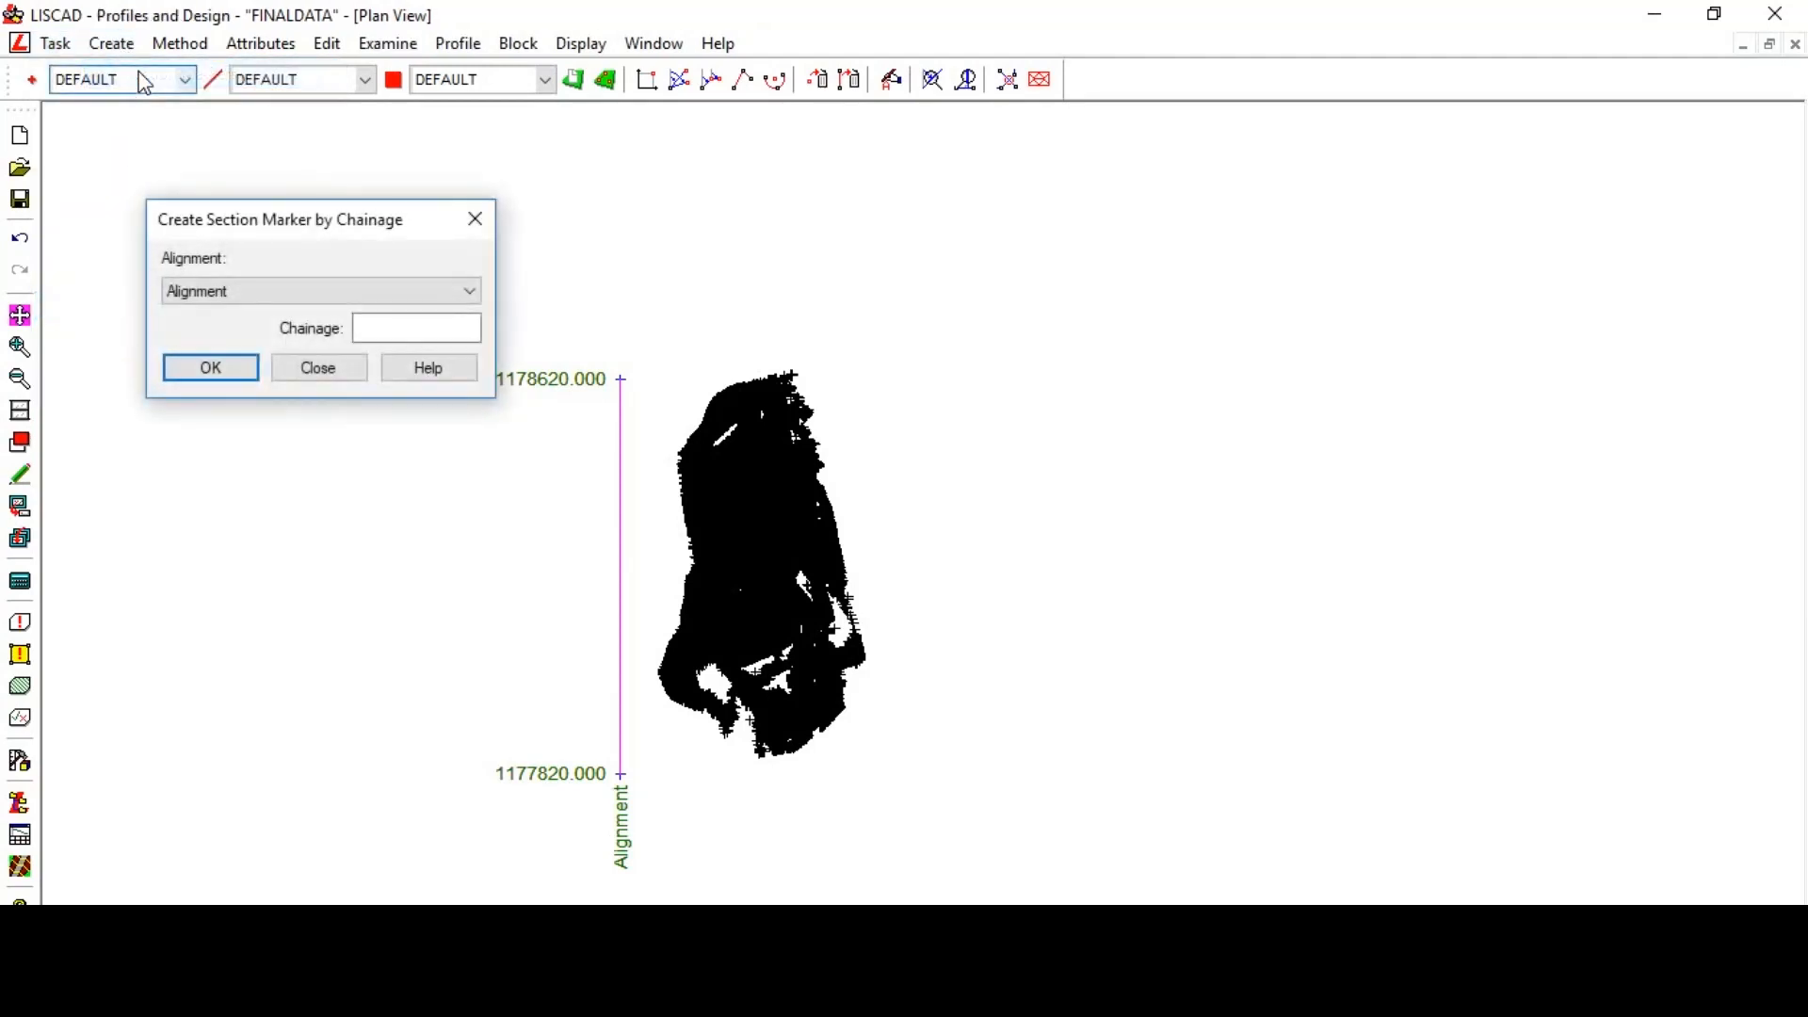
{"action": "left_click", "coordinate": [180, 45]}
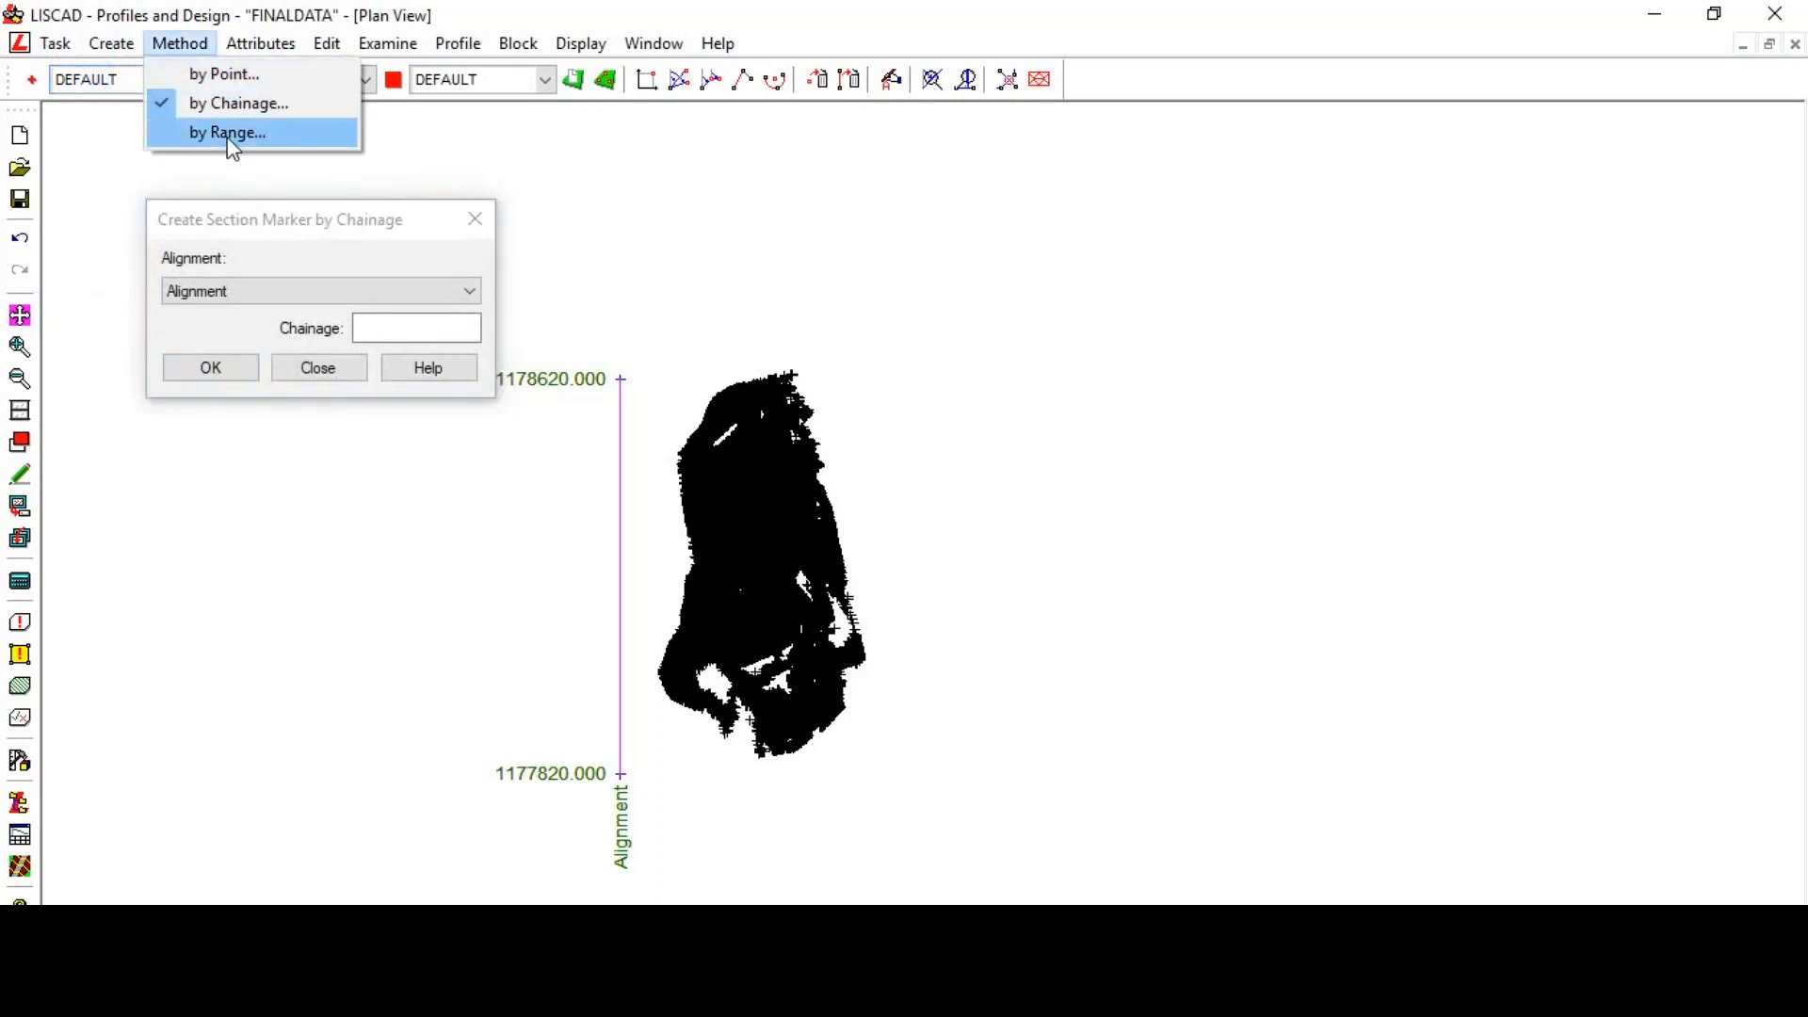
{"action": "left_click", "coordinate": [229, 134]}
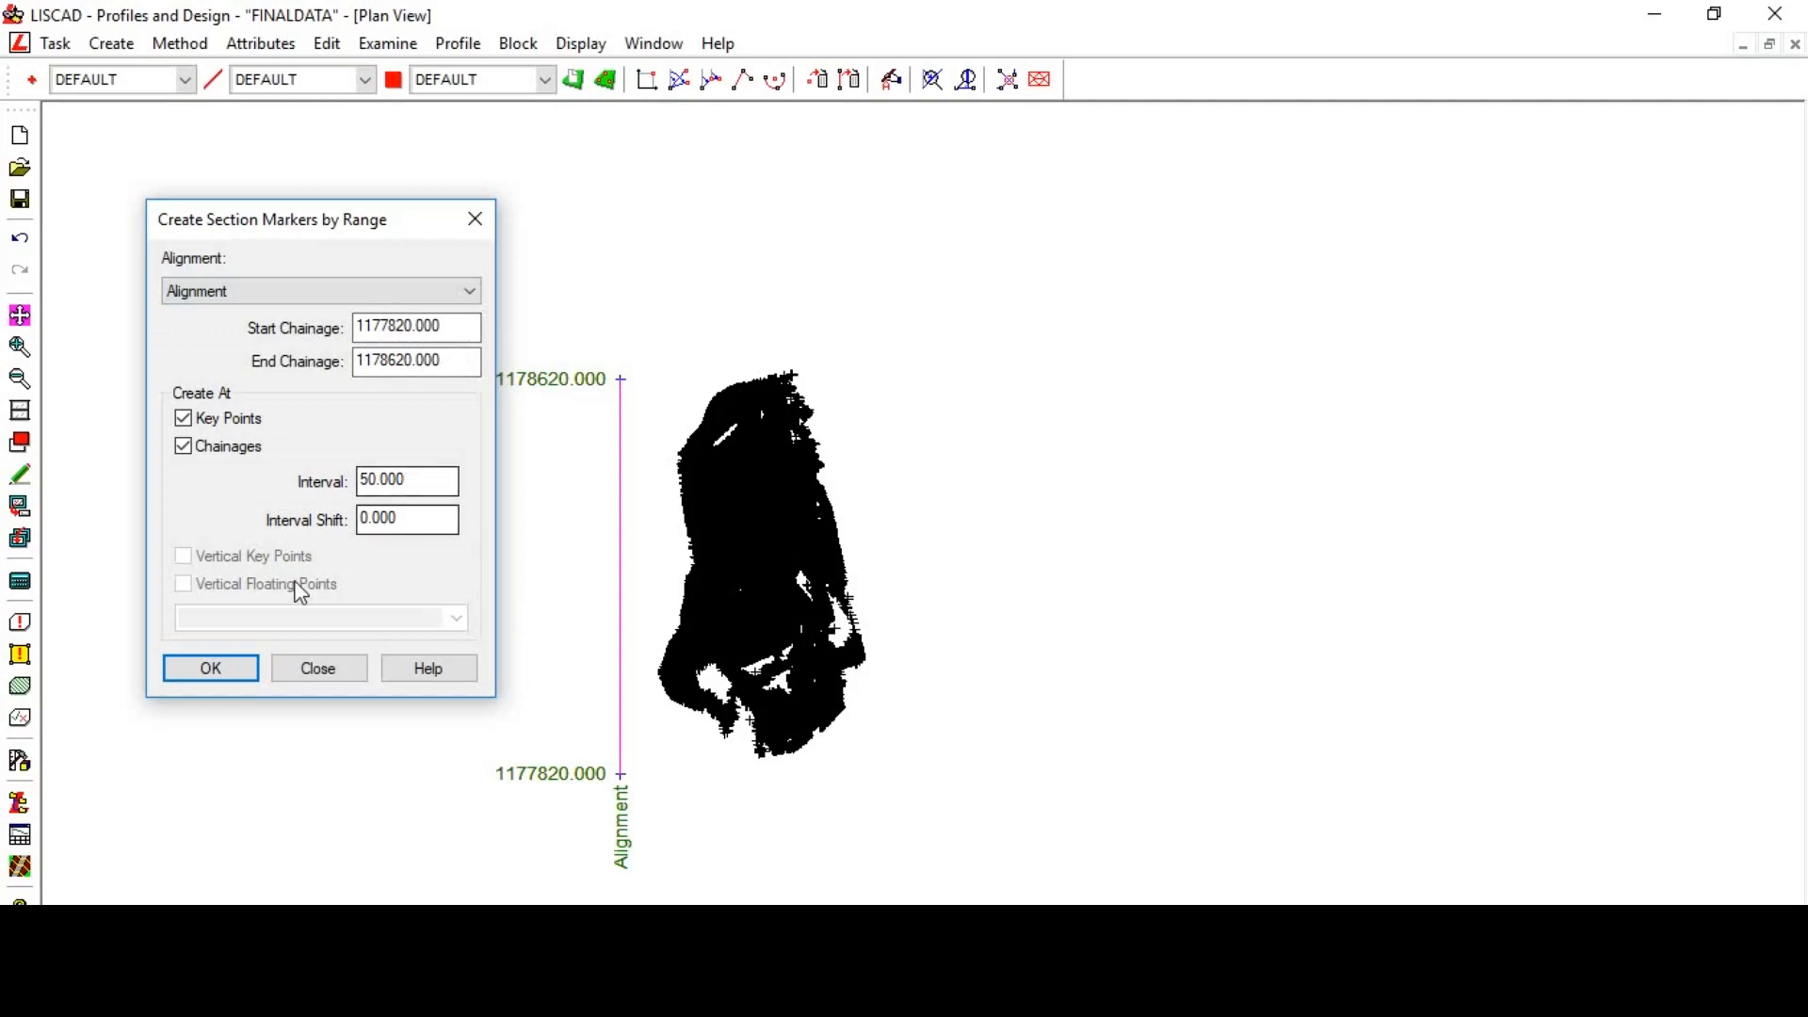
{"action": "left_click", "coordinate": [243, 670]}
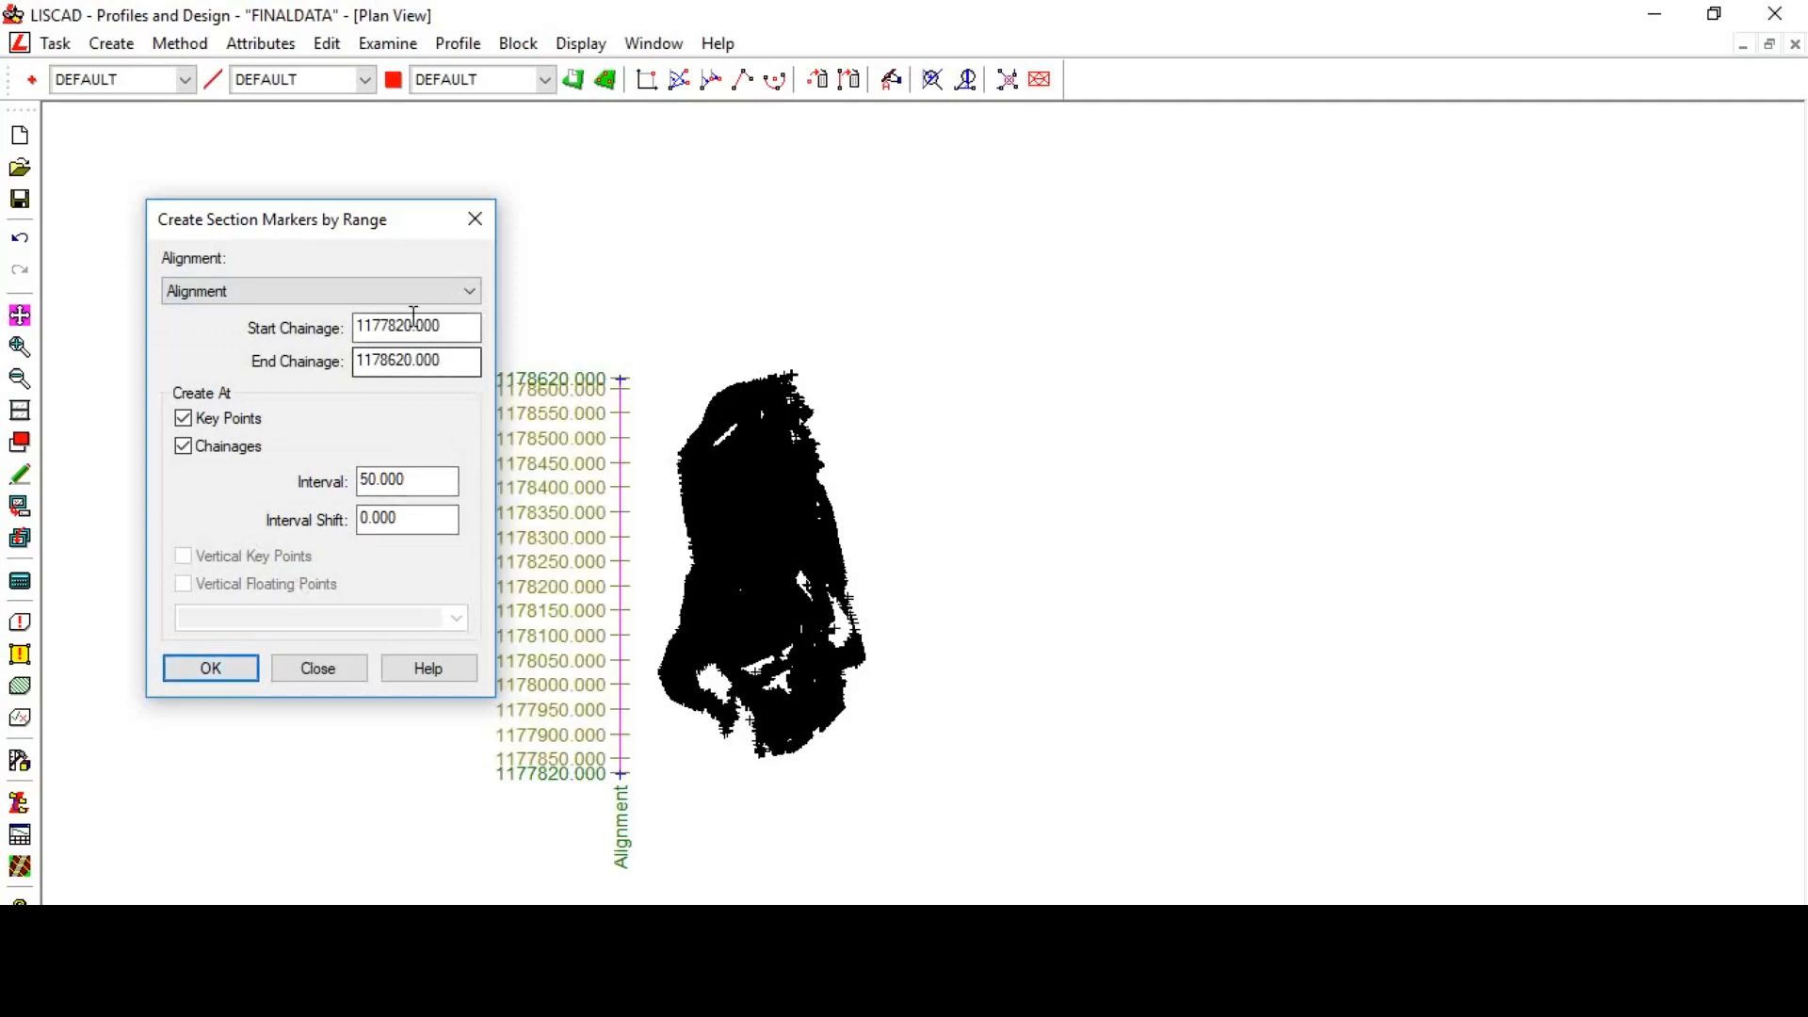
{"action": "left_click", "coordinate": [345, 667]}
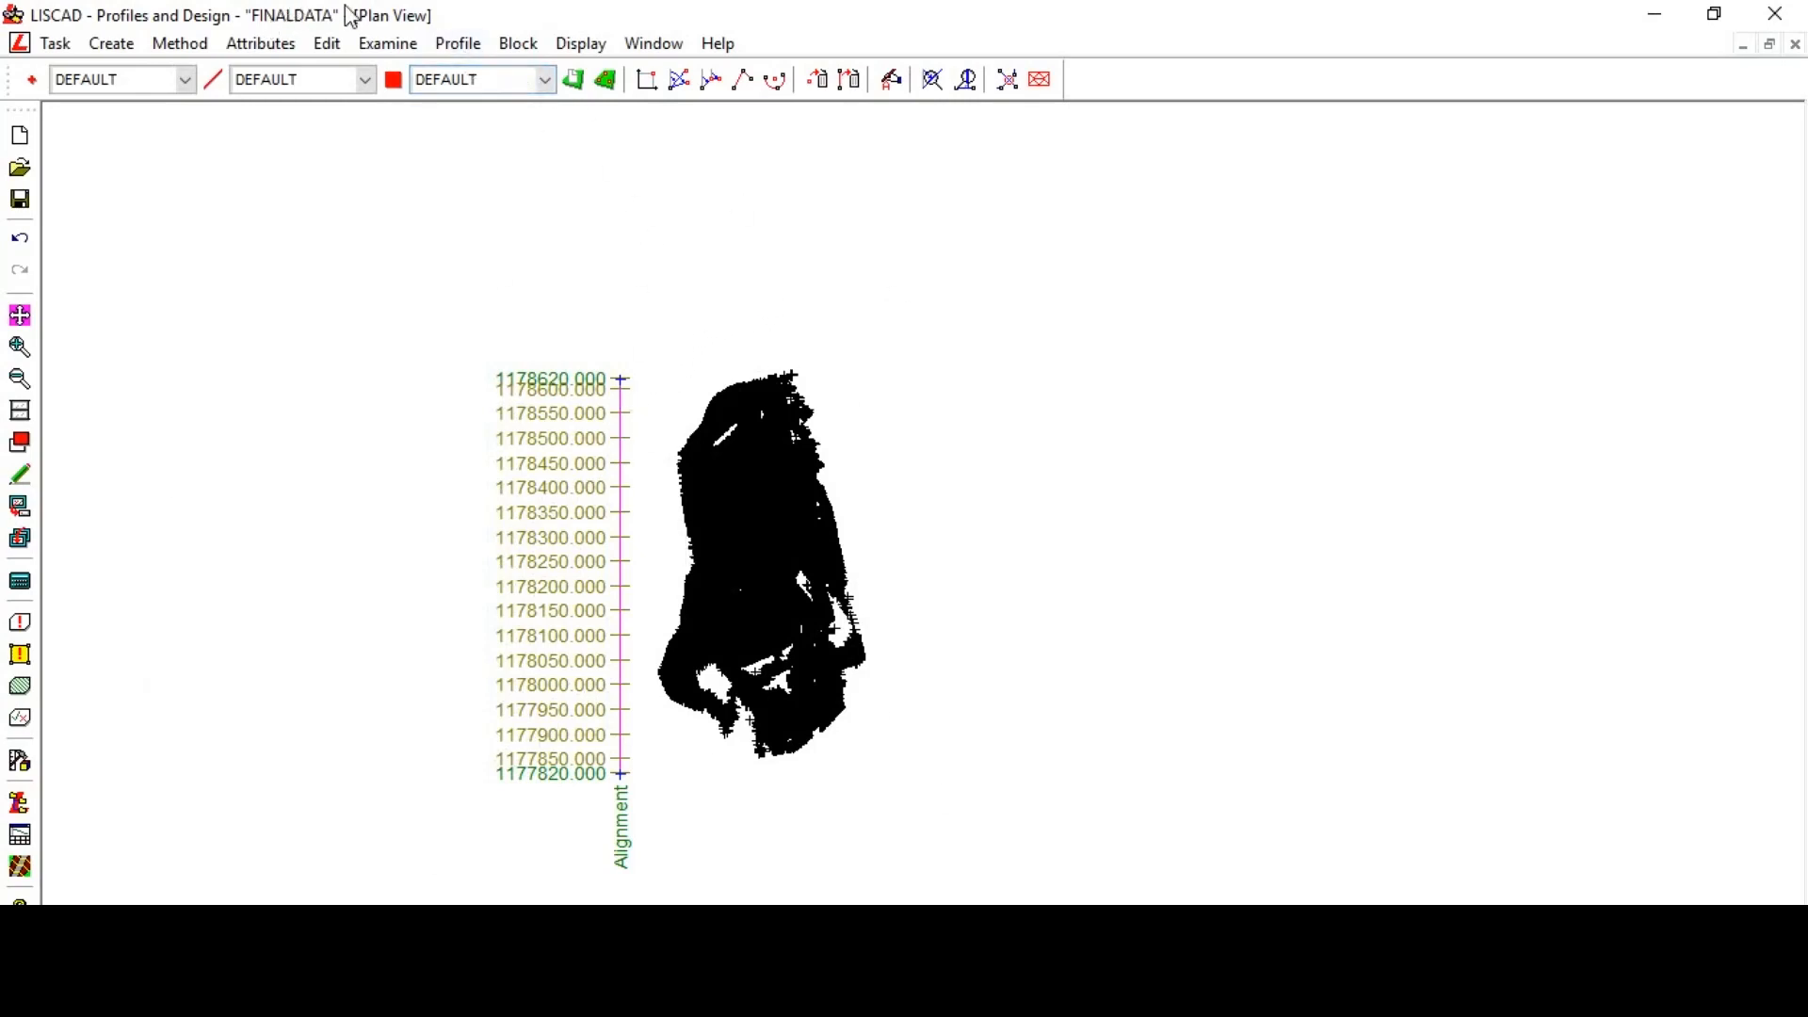
- Try to create cross sections along the alignment
{"action": "left_click", "coordinate": [454, 45]}
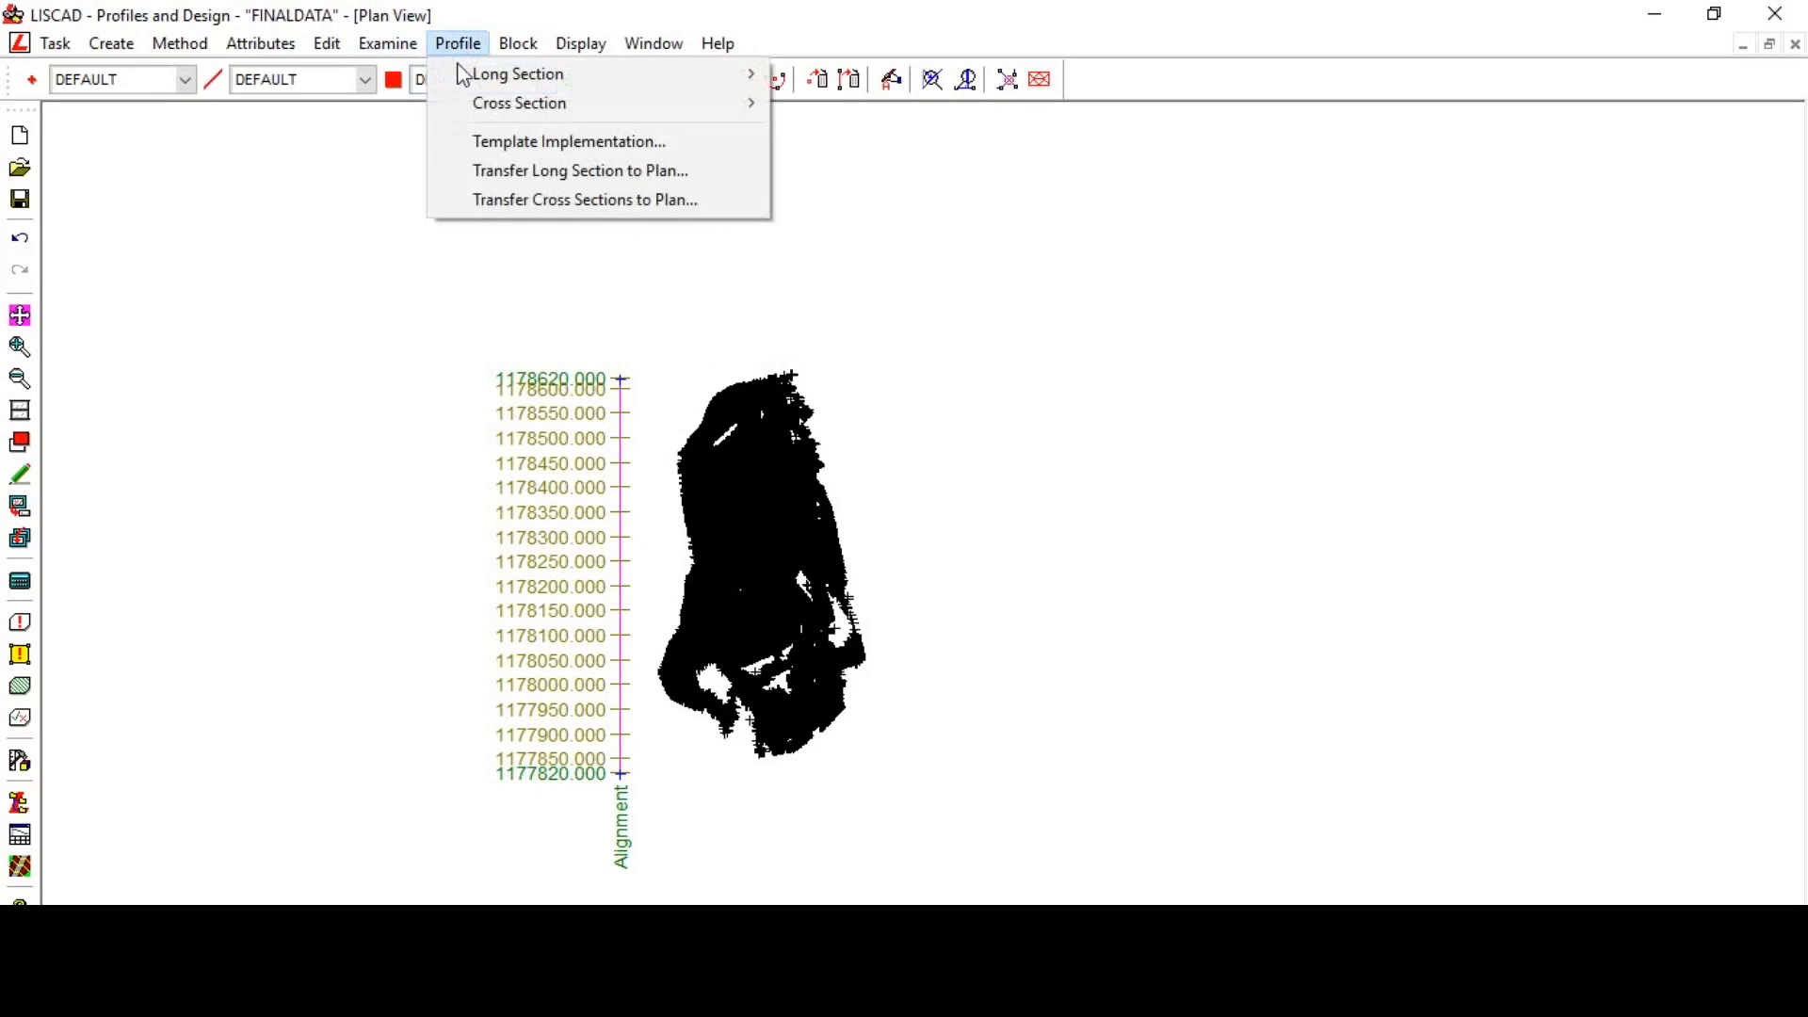
{"action": "mouse_move", "coordinate": [516, 106]}
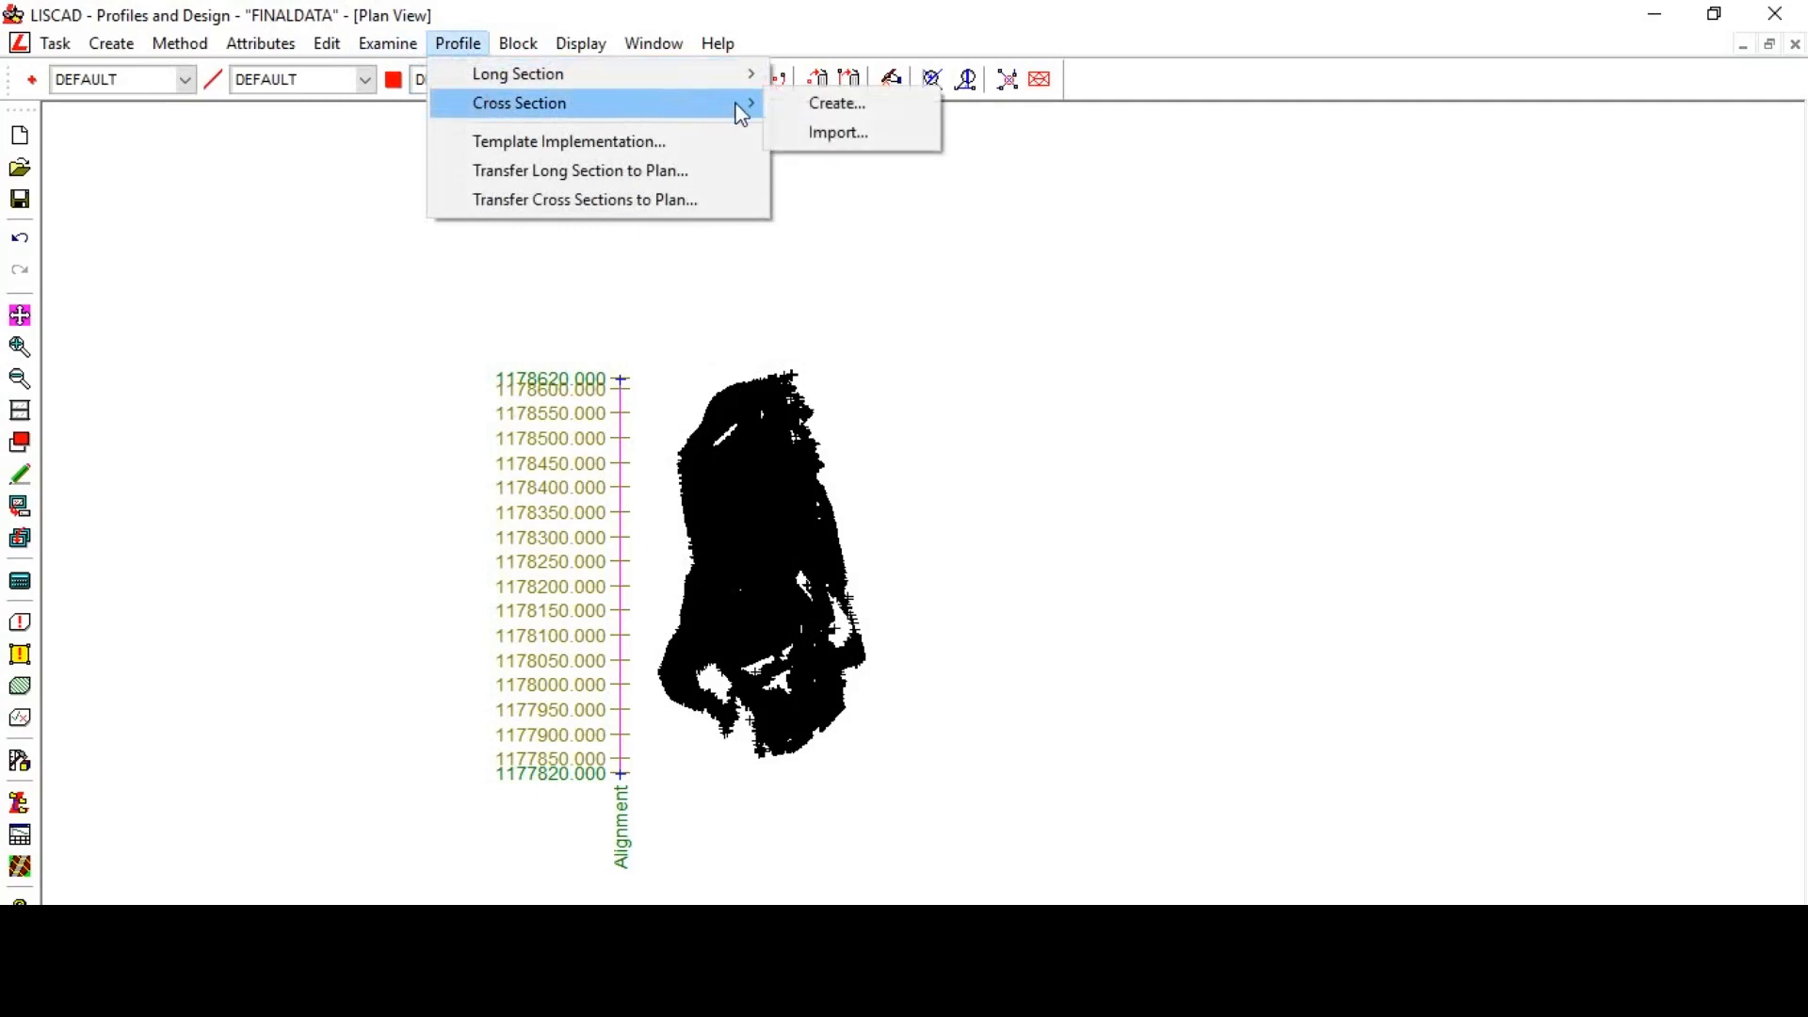
{"action": "left_click", "coordinate": [818, 106]}
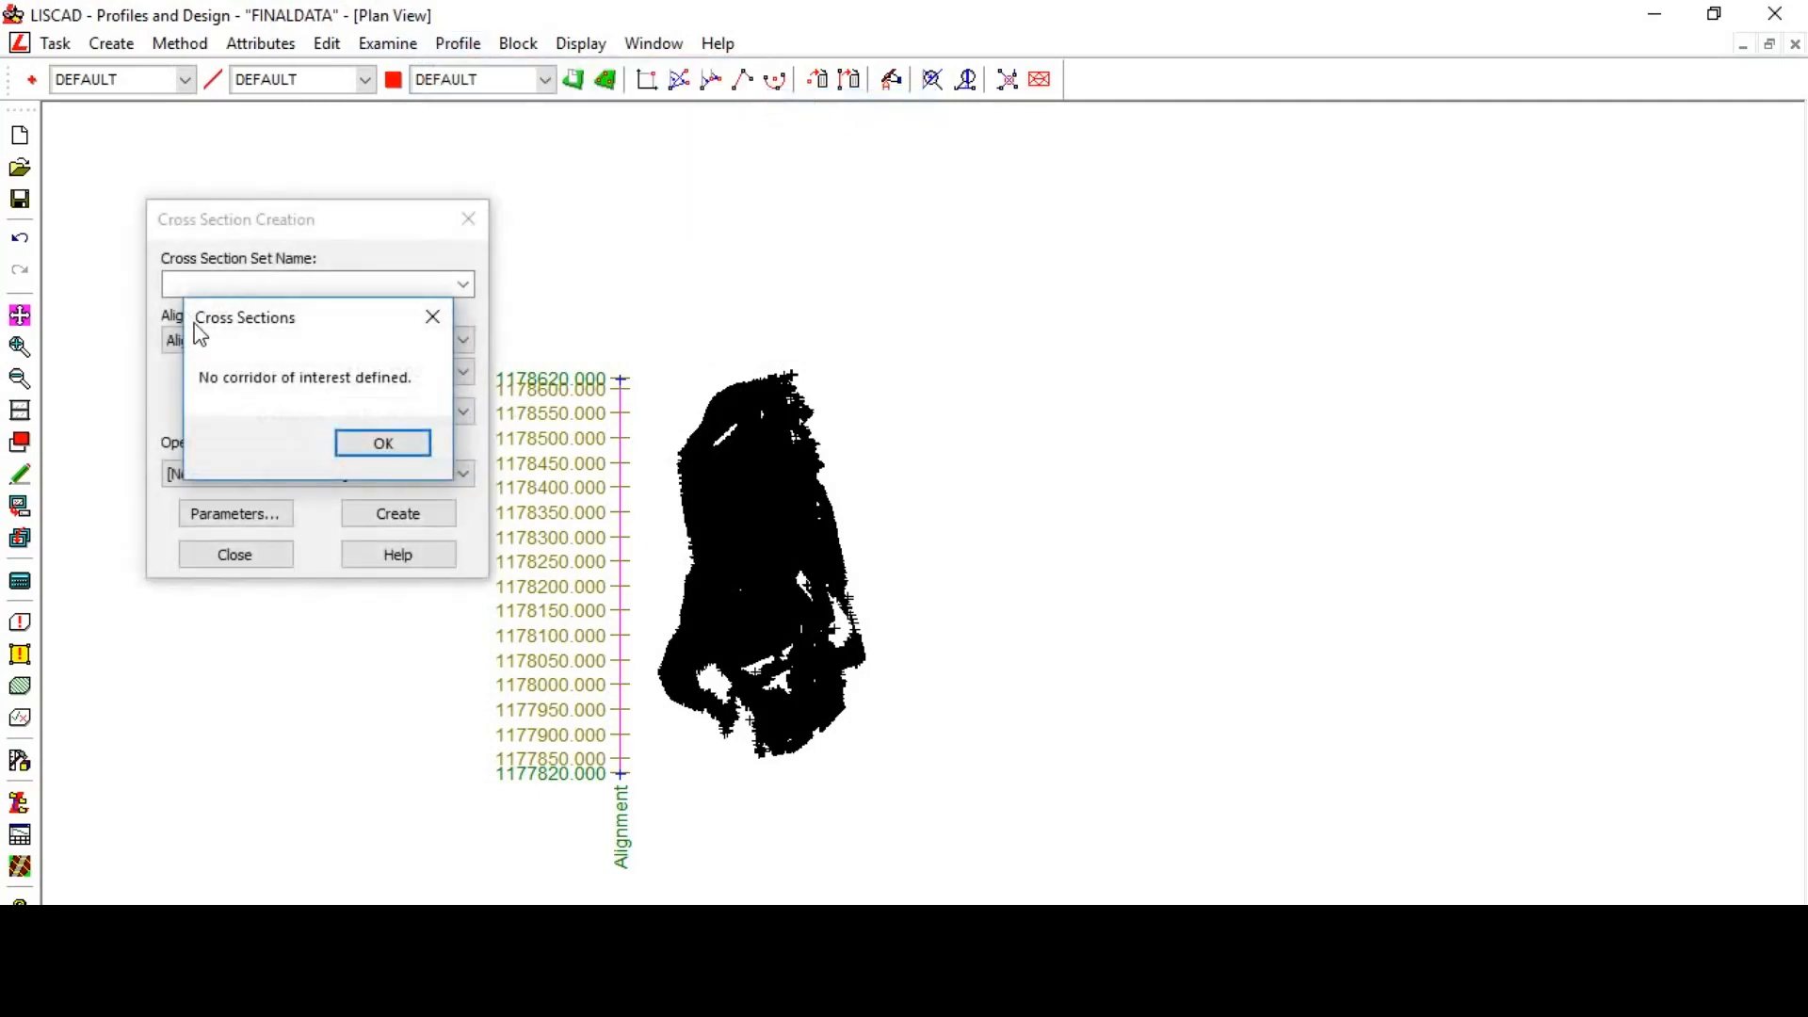
{"action": "left_click", "coordinate": [429, 317]}
{"action": "left_click", "coordinate": [467, 220]}
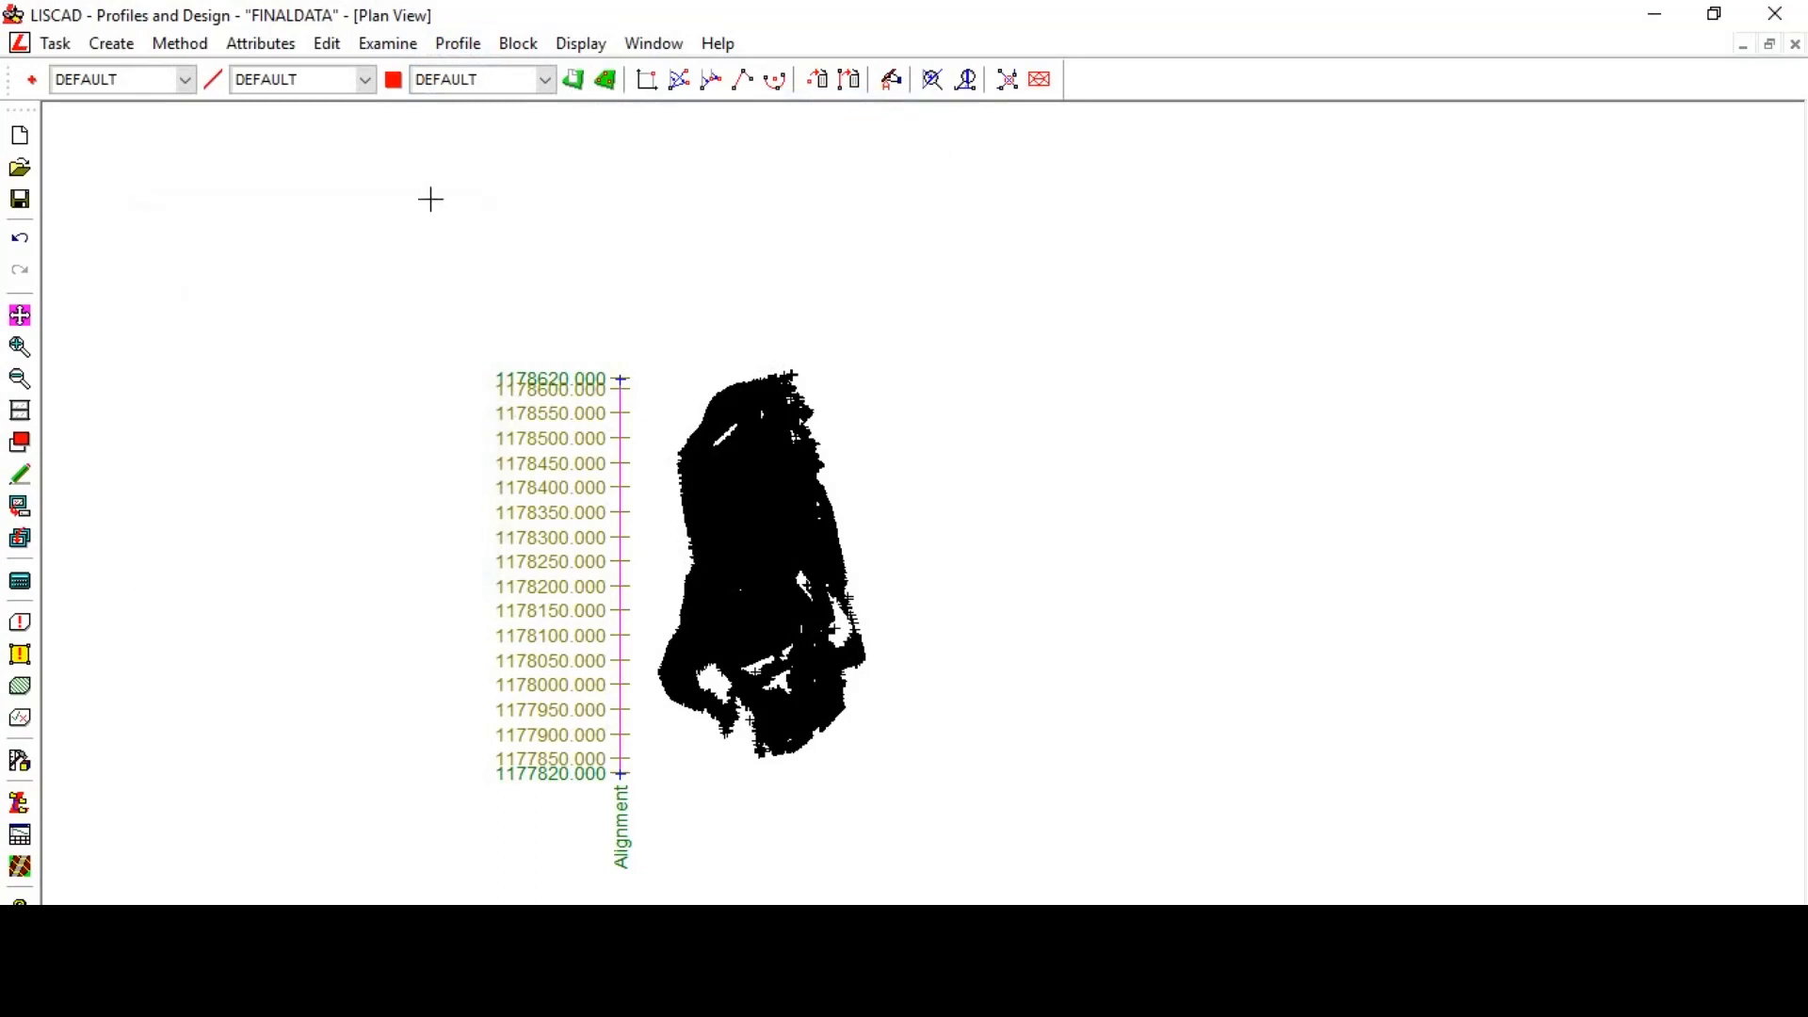
- Define a freehand corridor of interest for the alignment as a four-cornered polygon enclosing the alignment and survey data
{"action": "left_click", "coordinate": [111, 43]}
{"action": "left_click", "coordinate": [152, 113]}
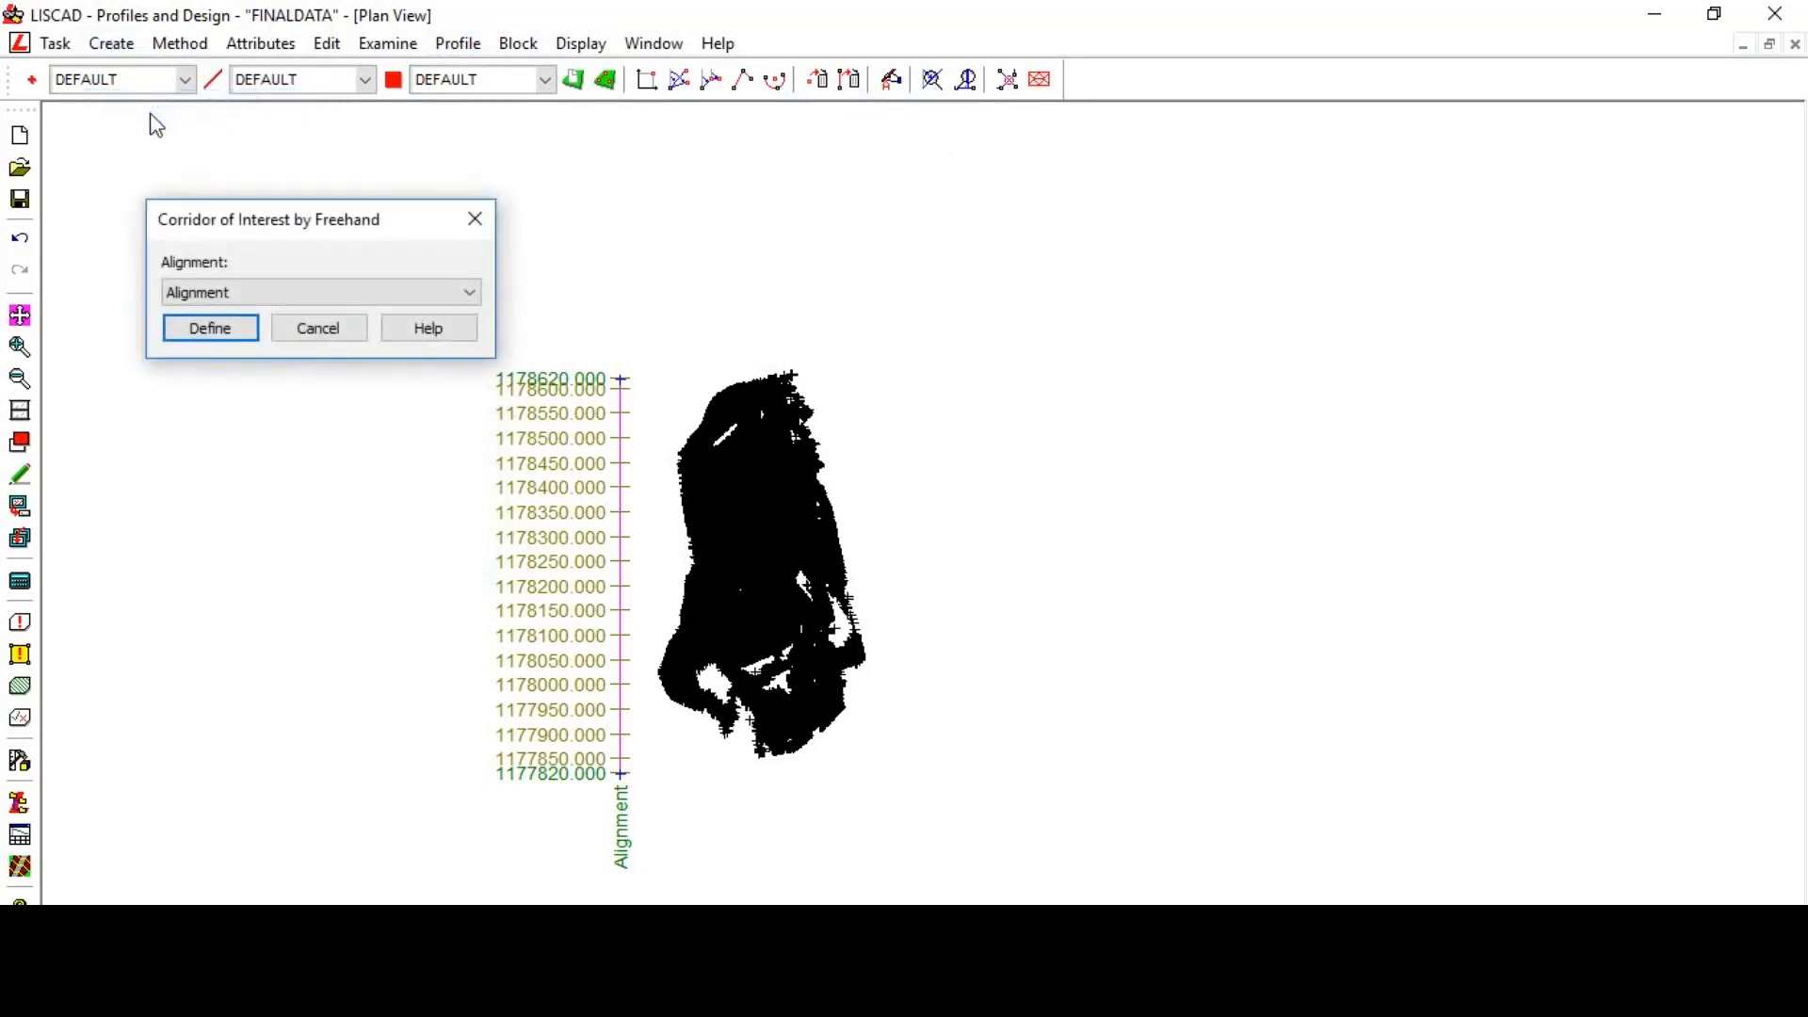
{"action": "left_click", "coordinate": [179, 43]}
{"action": "left_click", "coordinate": [197, 70]}
{"action": "left_click", "coordinate": [211, 329]}
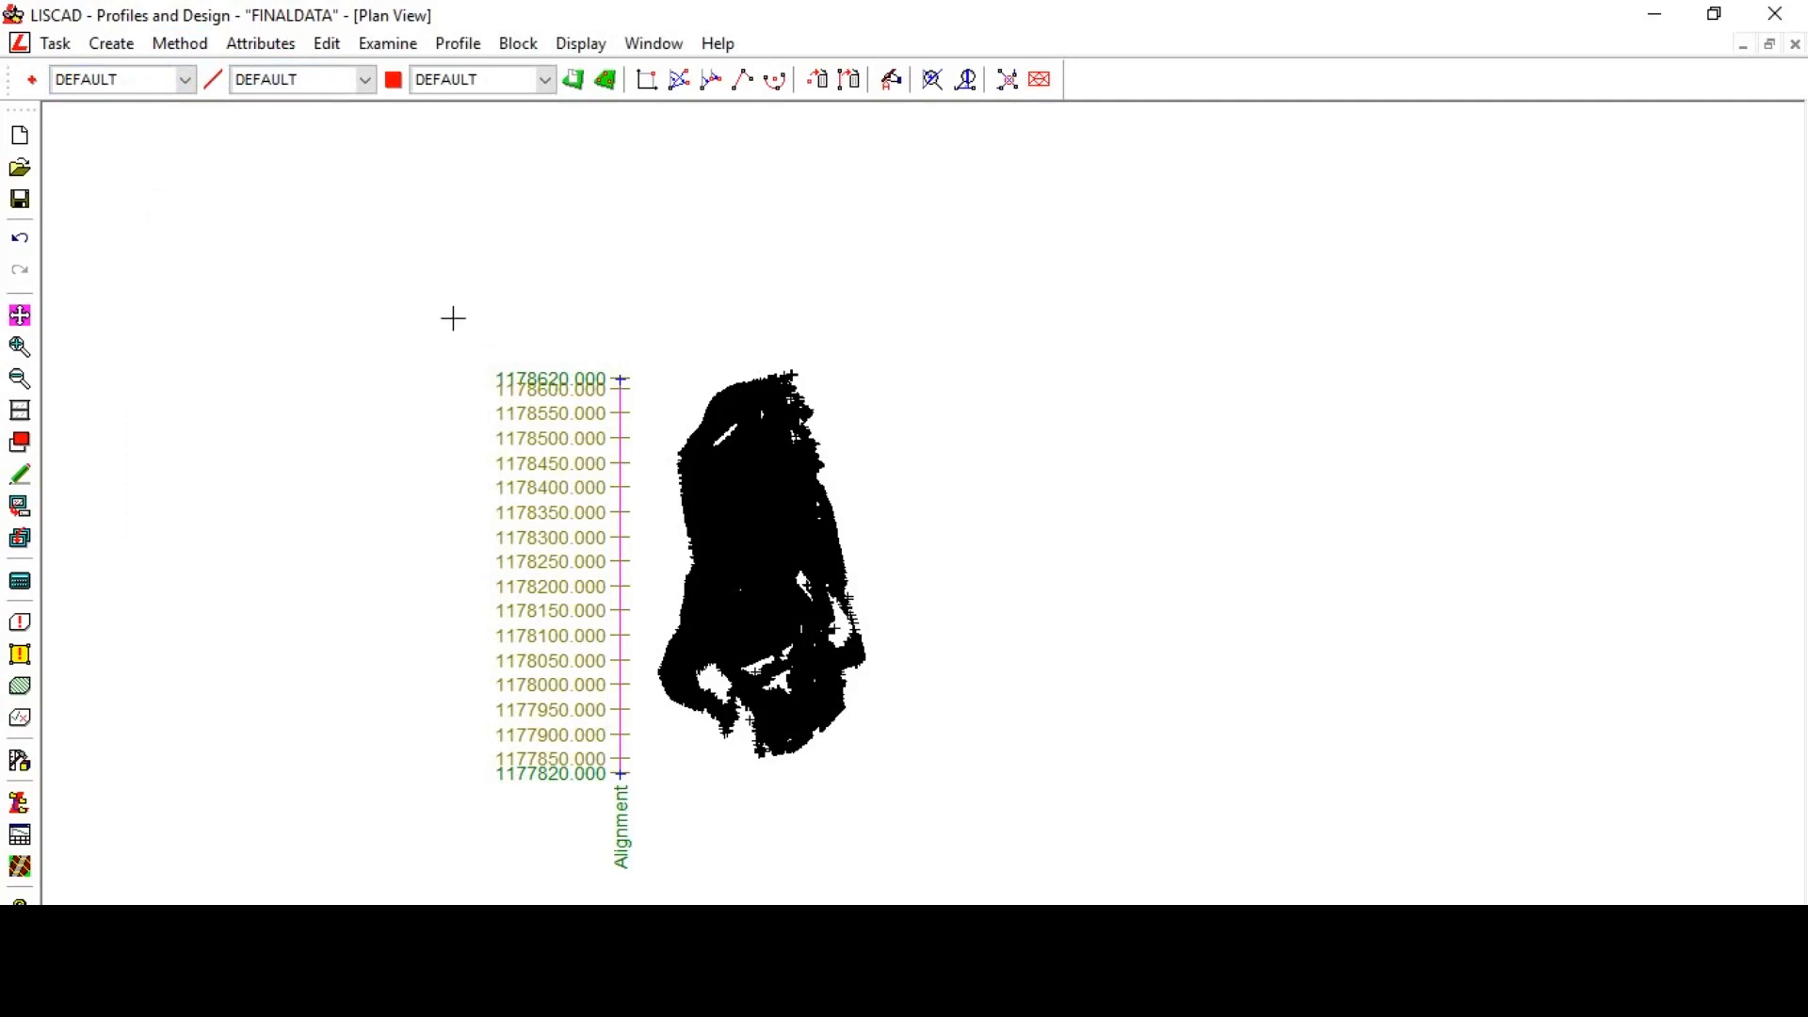
{"action": "left_click", "coordinate": [389, 279]}
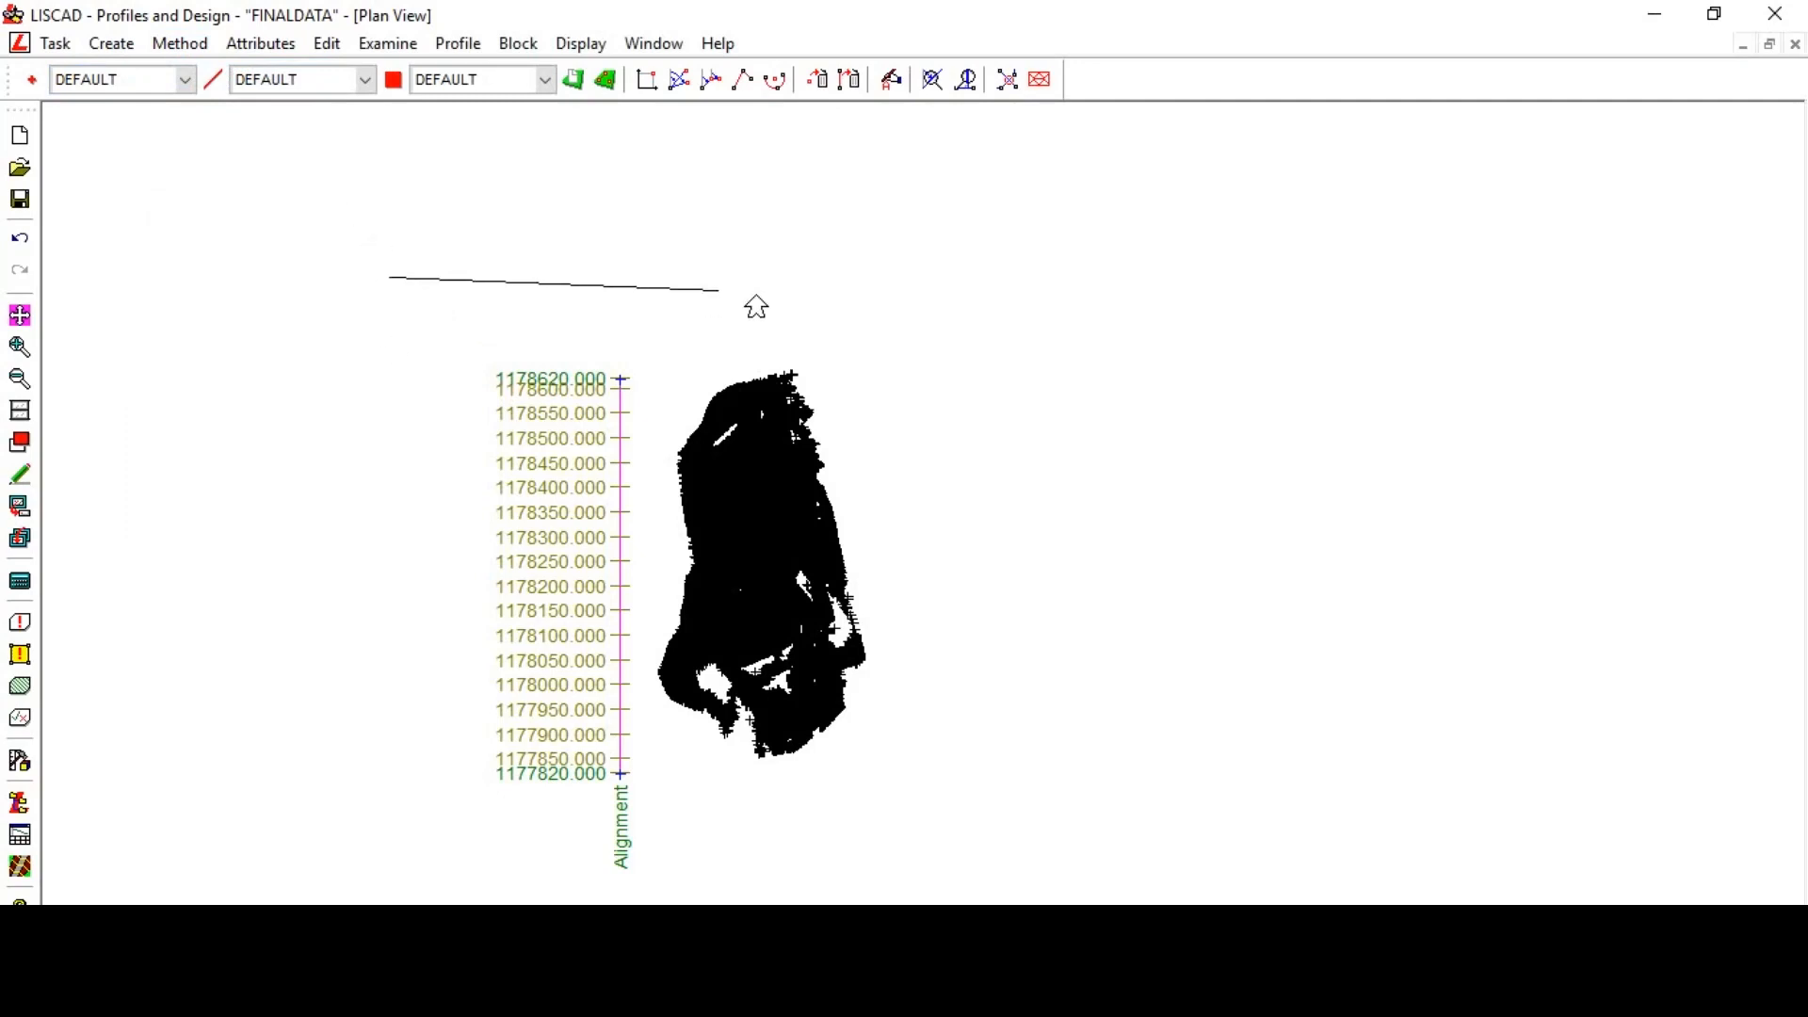
{"action": "left_click", "coordinate": [1024, 269]}
{"action": "left_click", "coordinate": [1046, 853]}
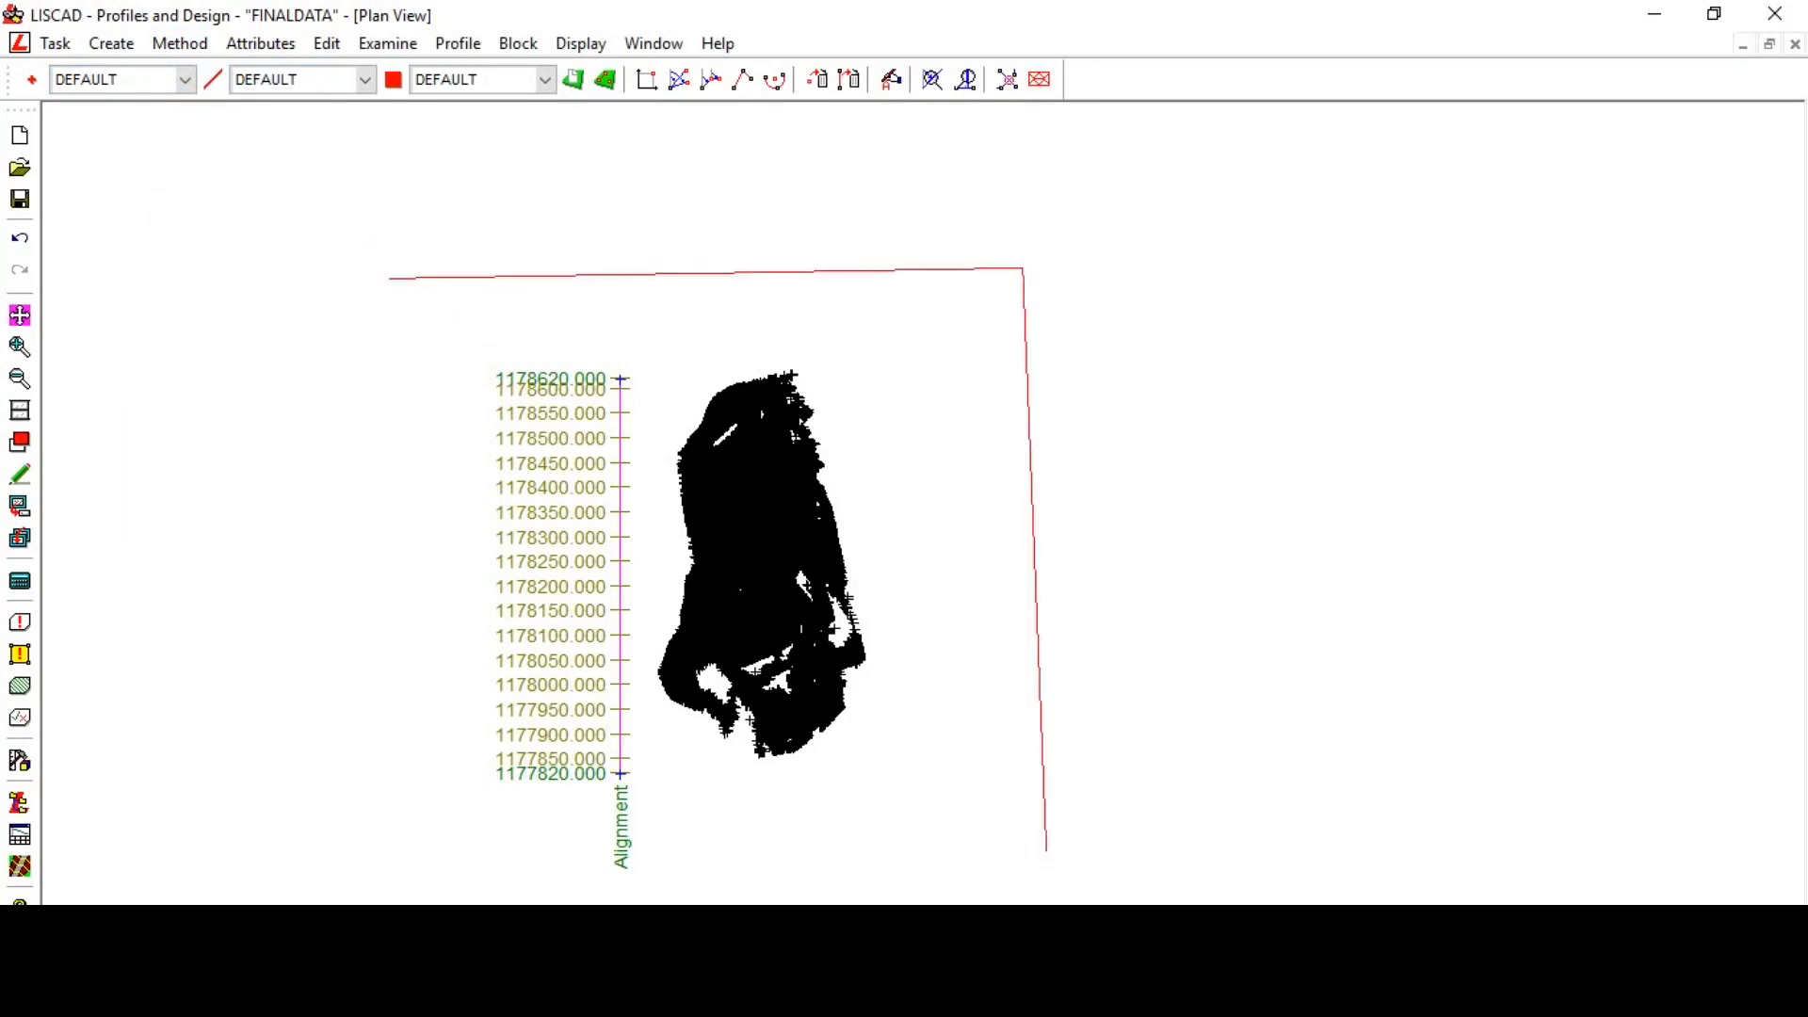
{"action": "left_click", "coordinate": [404, 876]}
{"action": "left_click", "coordinate": [383, 291]}
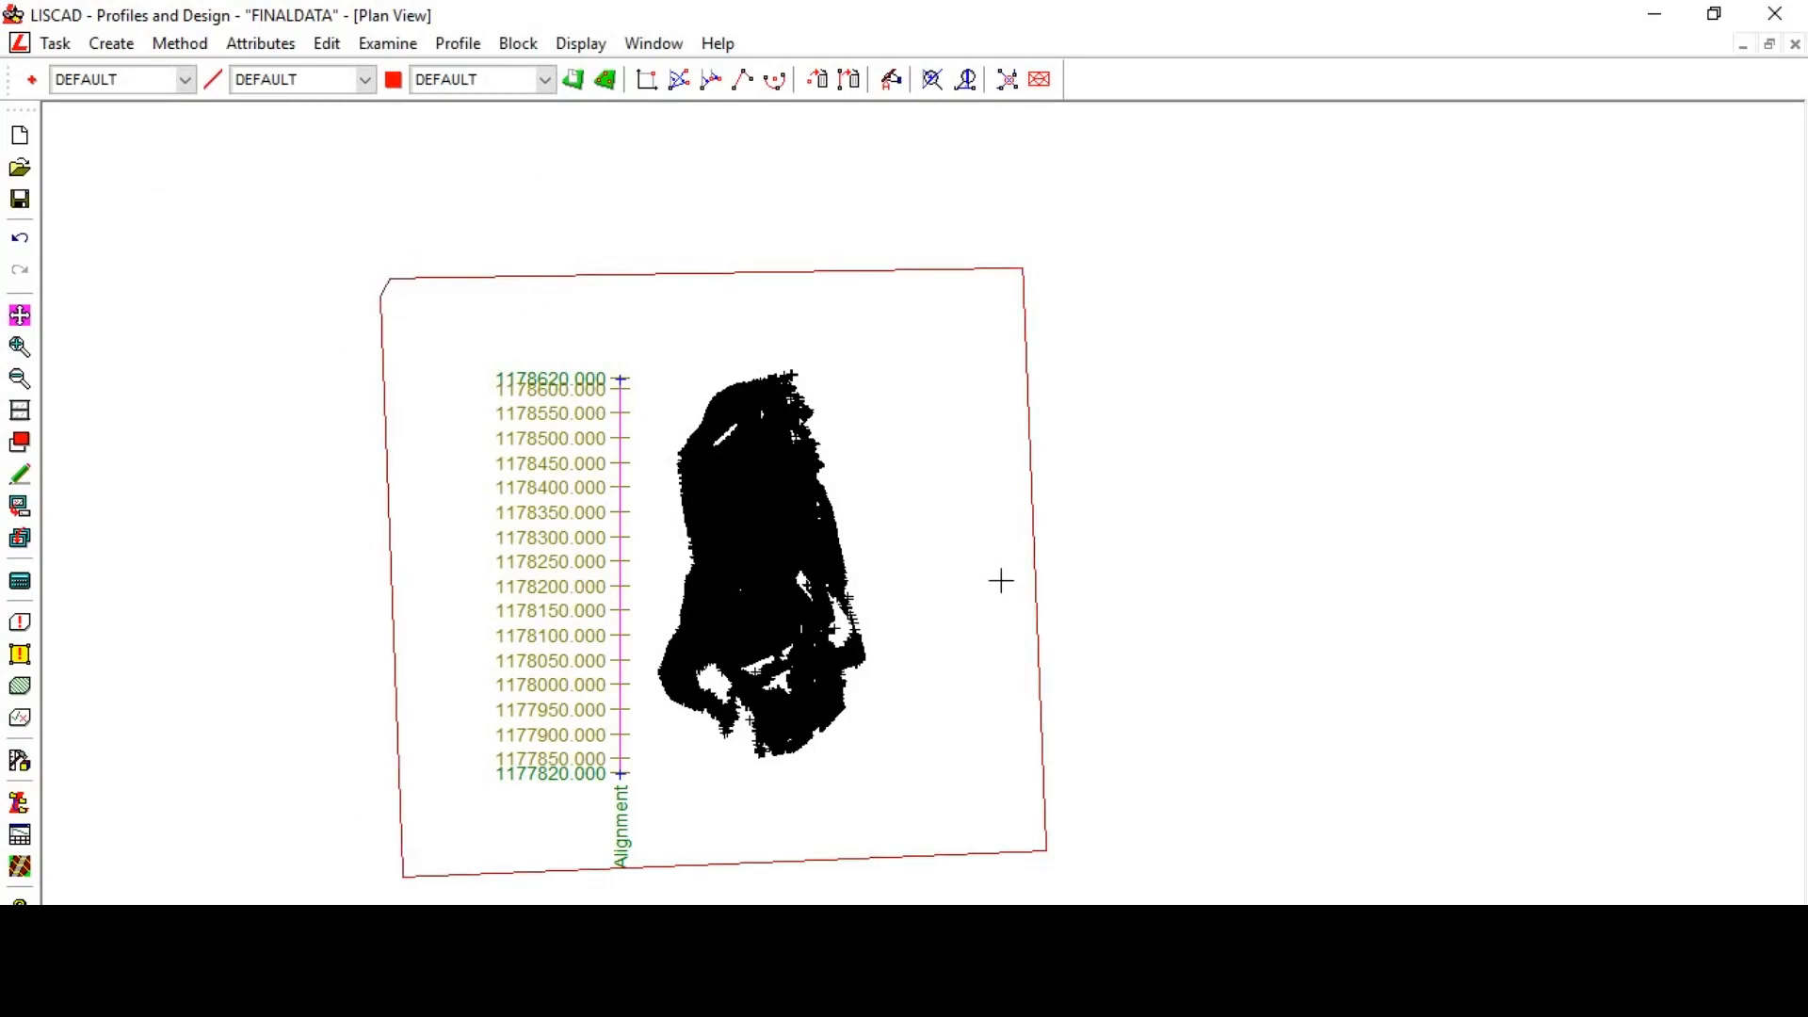
- Create the FINALCROSSSECTION cross section set along the alignment, building it from the finaltin model
{"action": "left_click", "coordinate": [476, 49]}
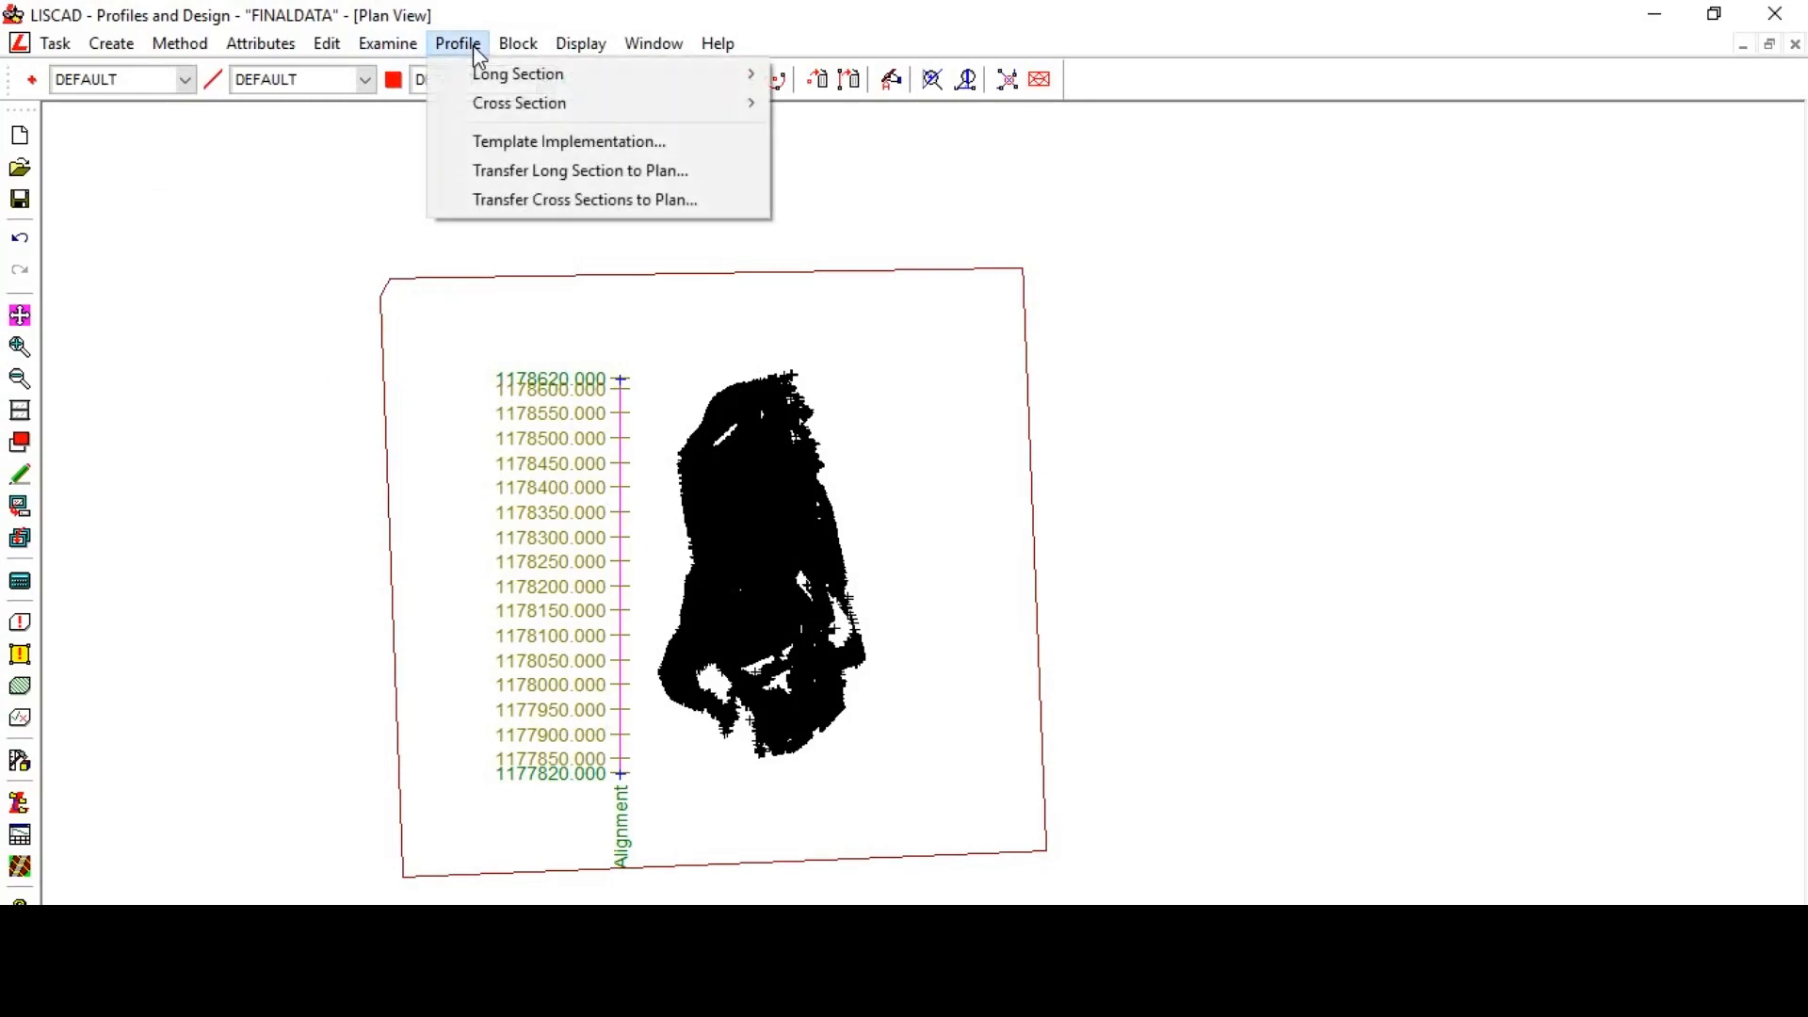
{"action": "mouse_move", "coordinate": [476, 97]}
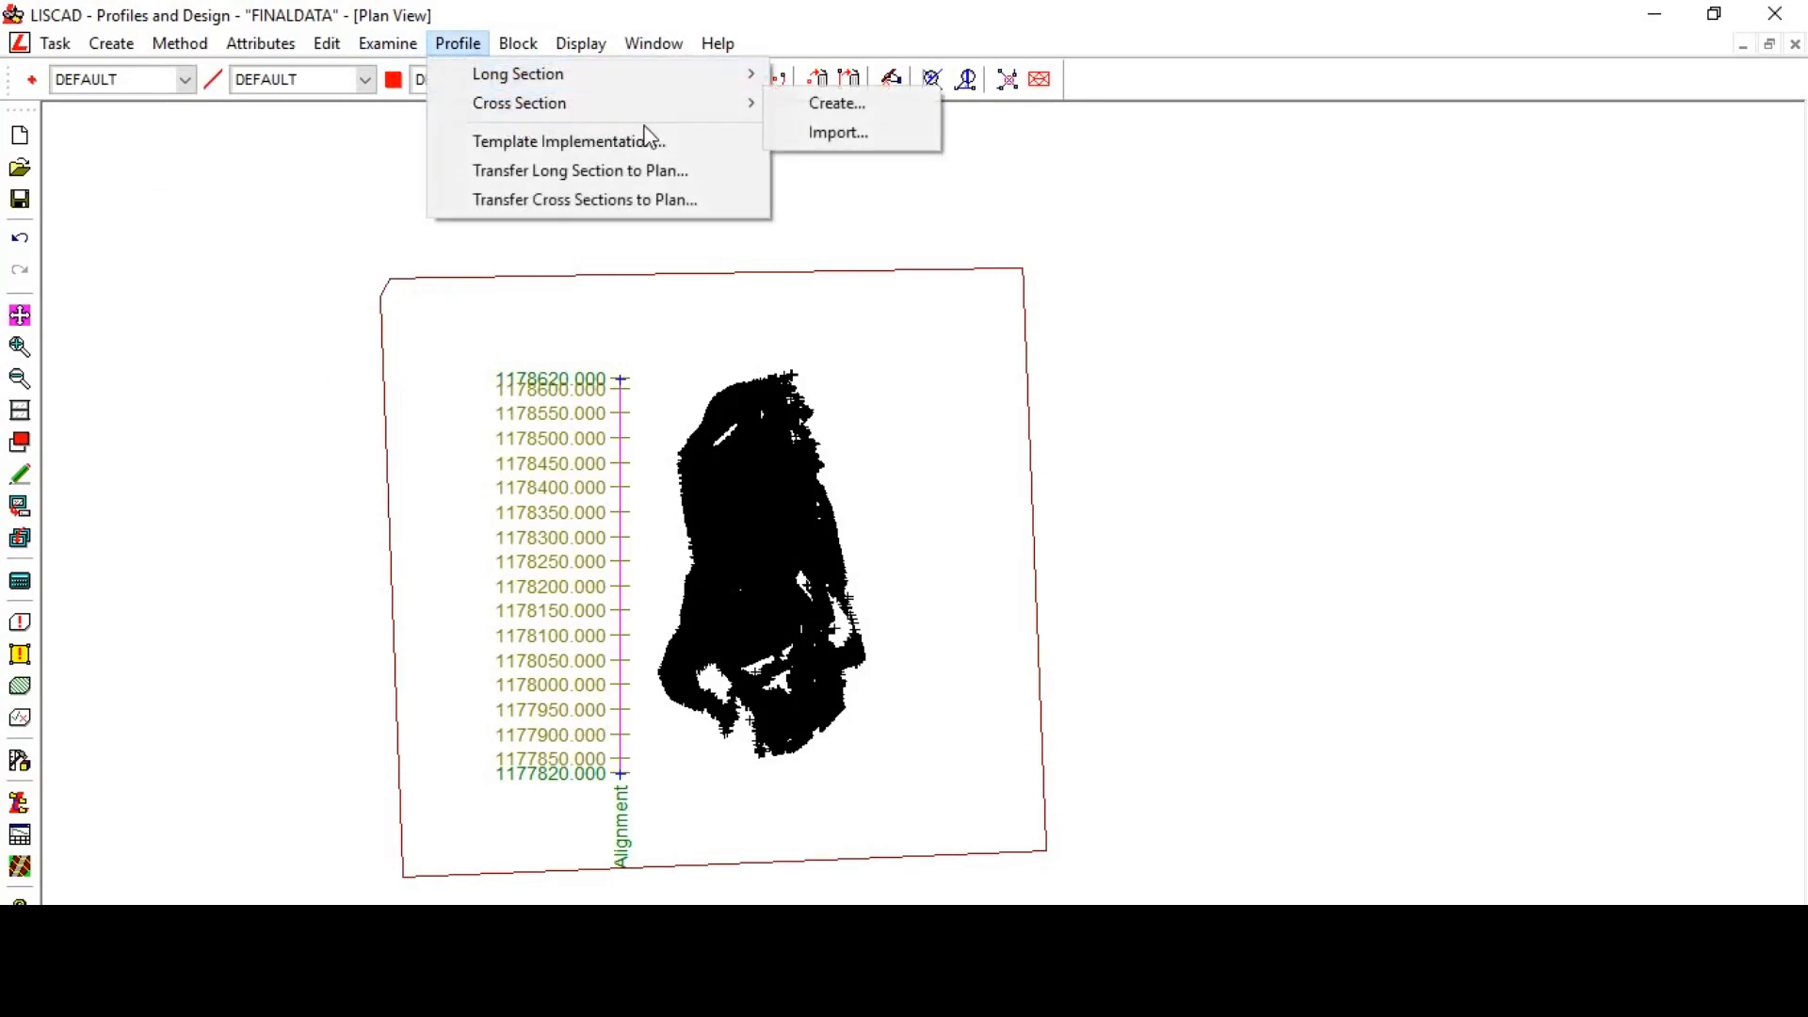
{"action": "left_click", "coordinate": [835, 106]}
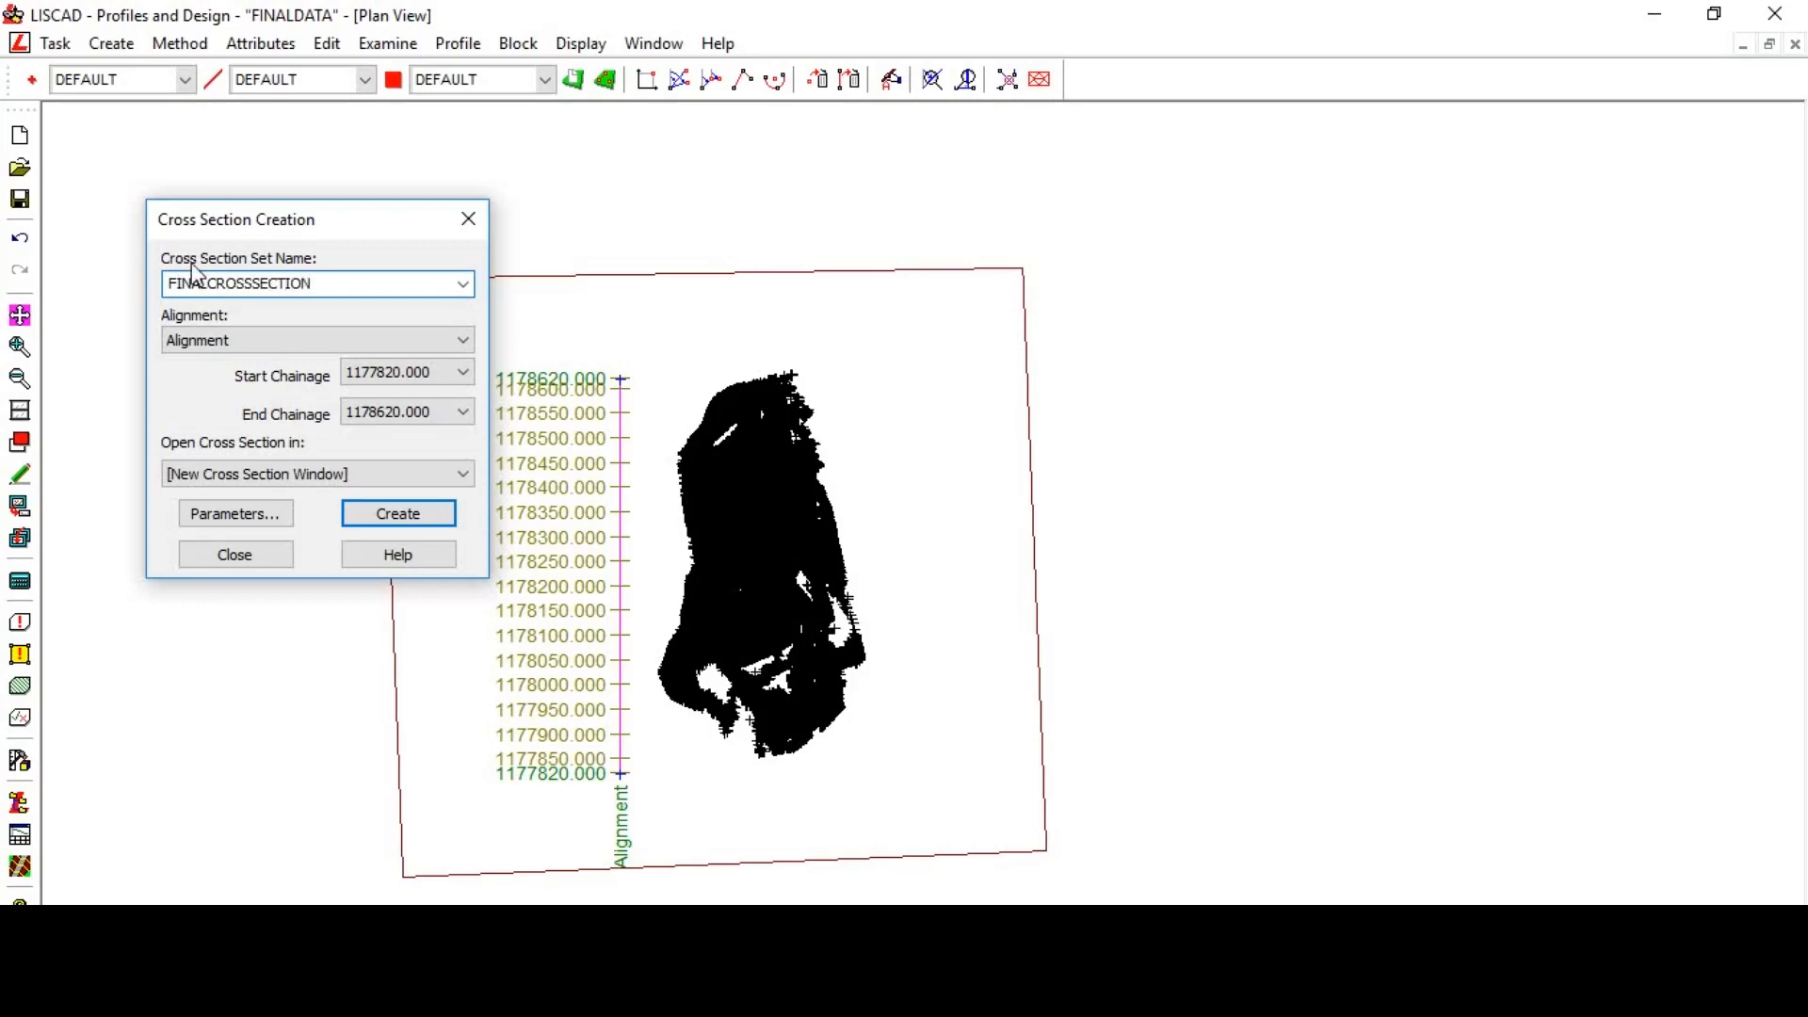
{"action": "left_click", "coordinate": [236, 524]}
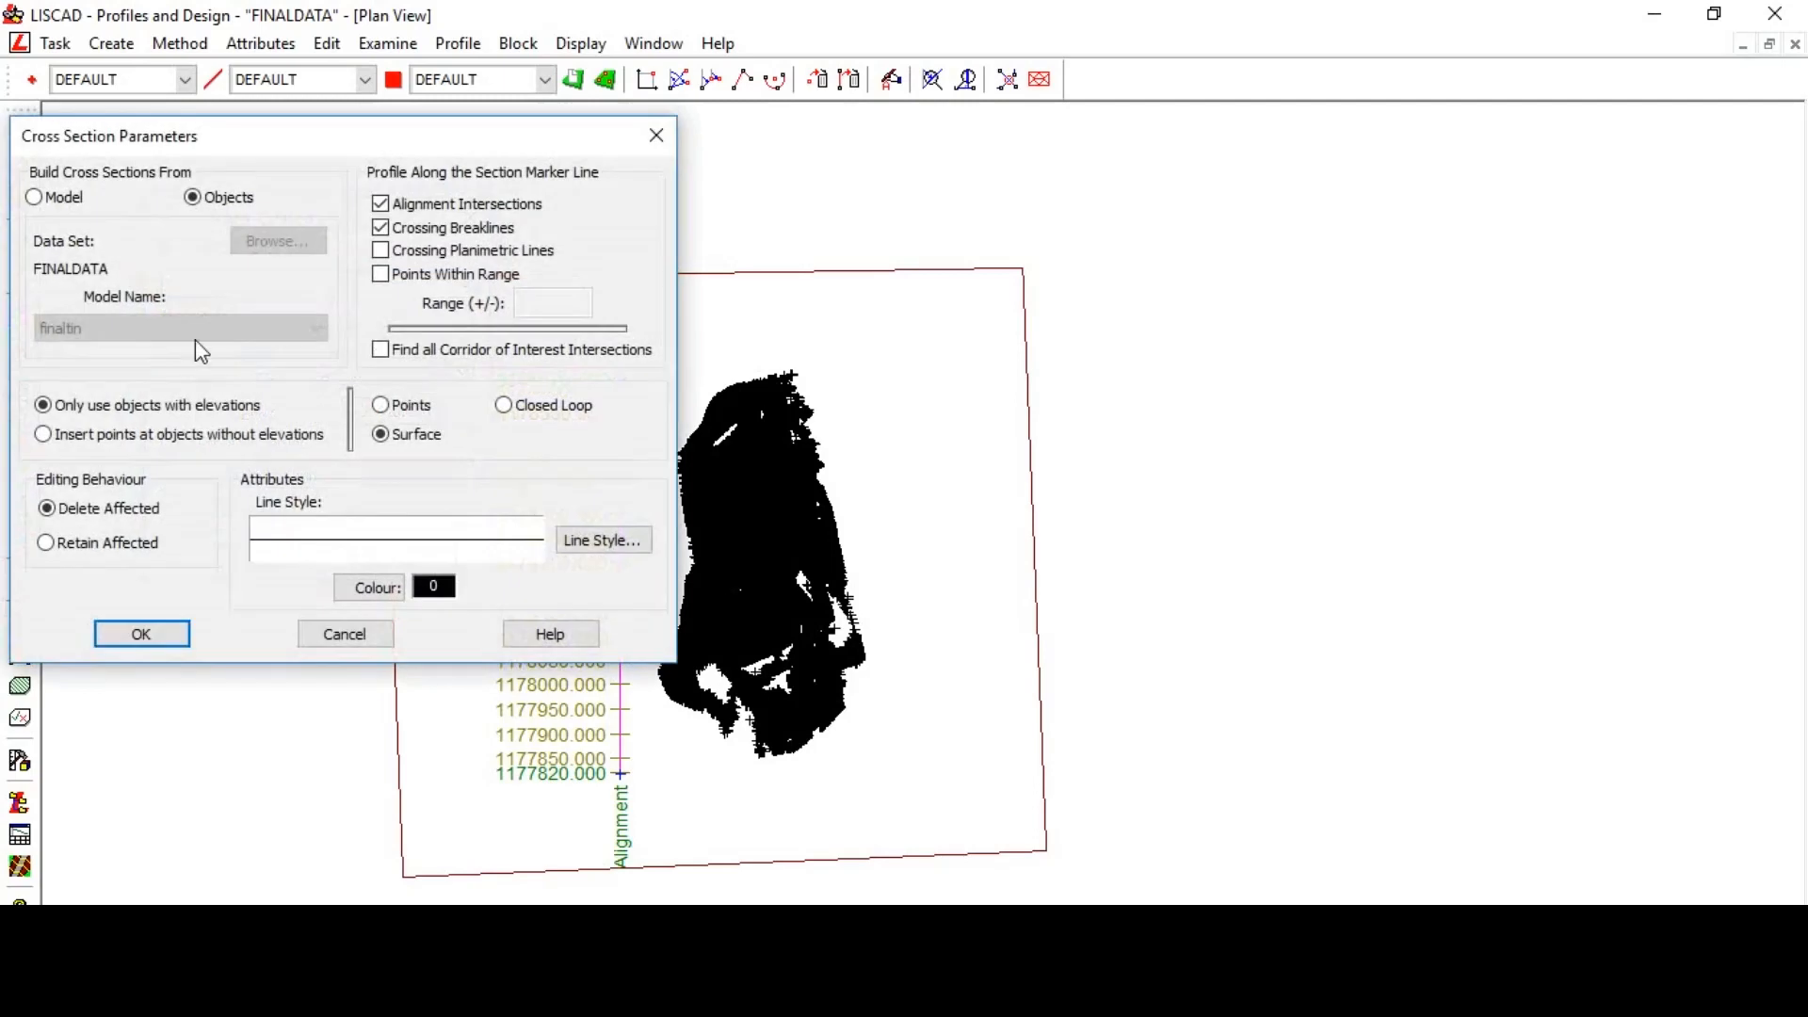
{"action": "left_click", "coordinate": [62, 199]}
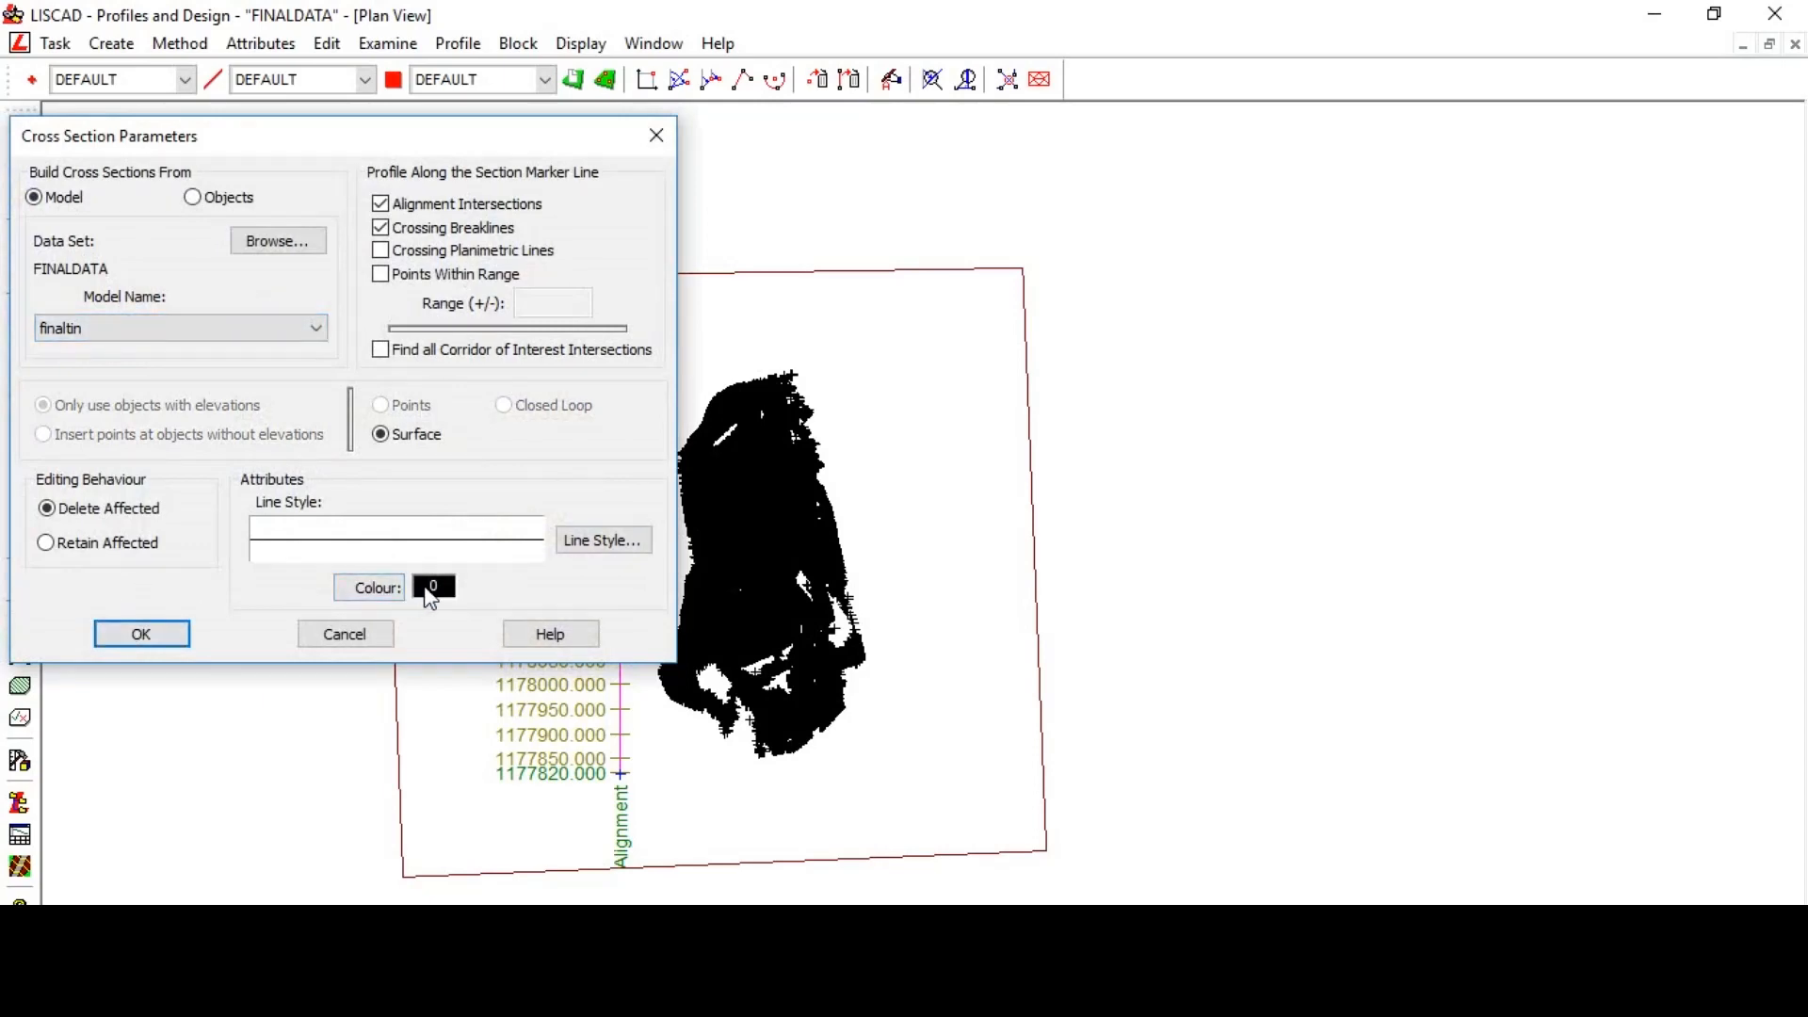
{"action": "left_click", "coordinate": [174, 638]}
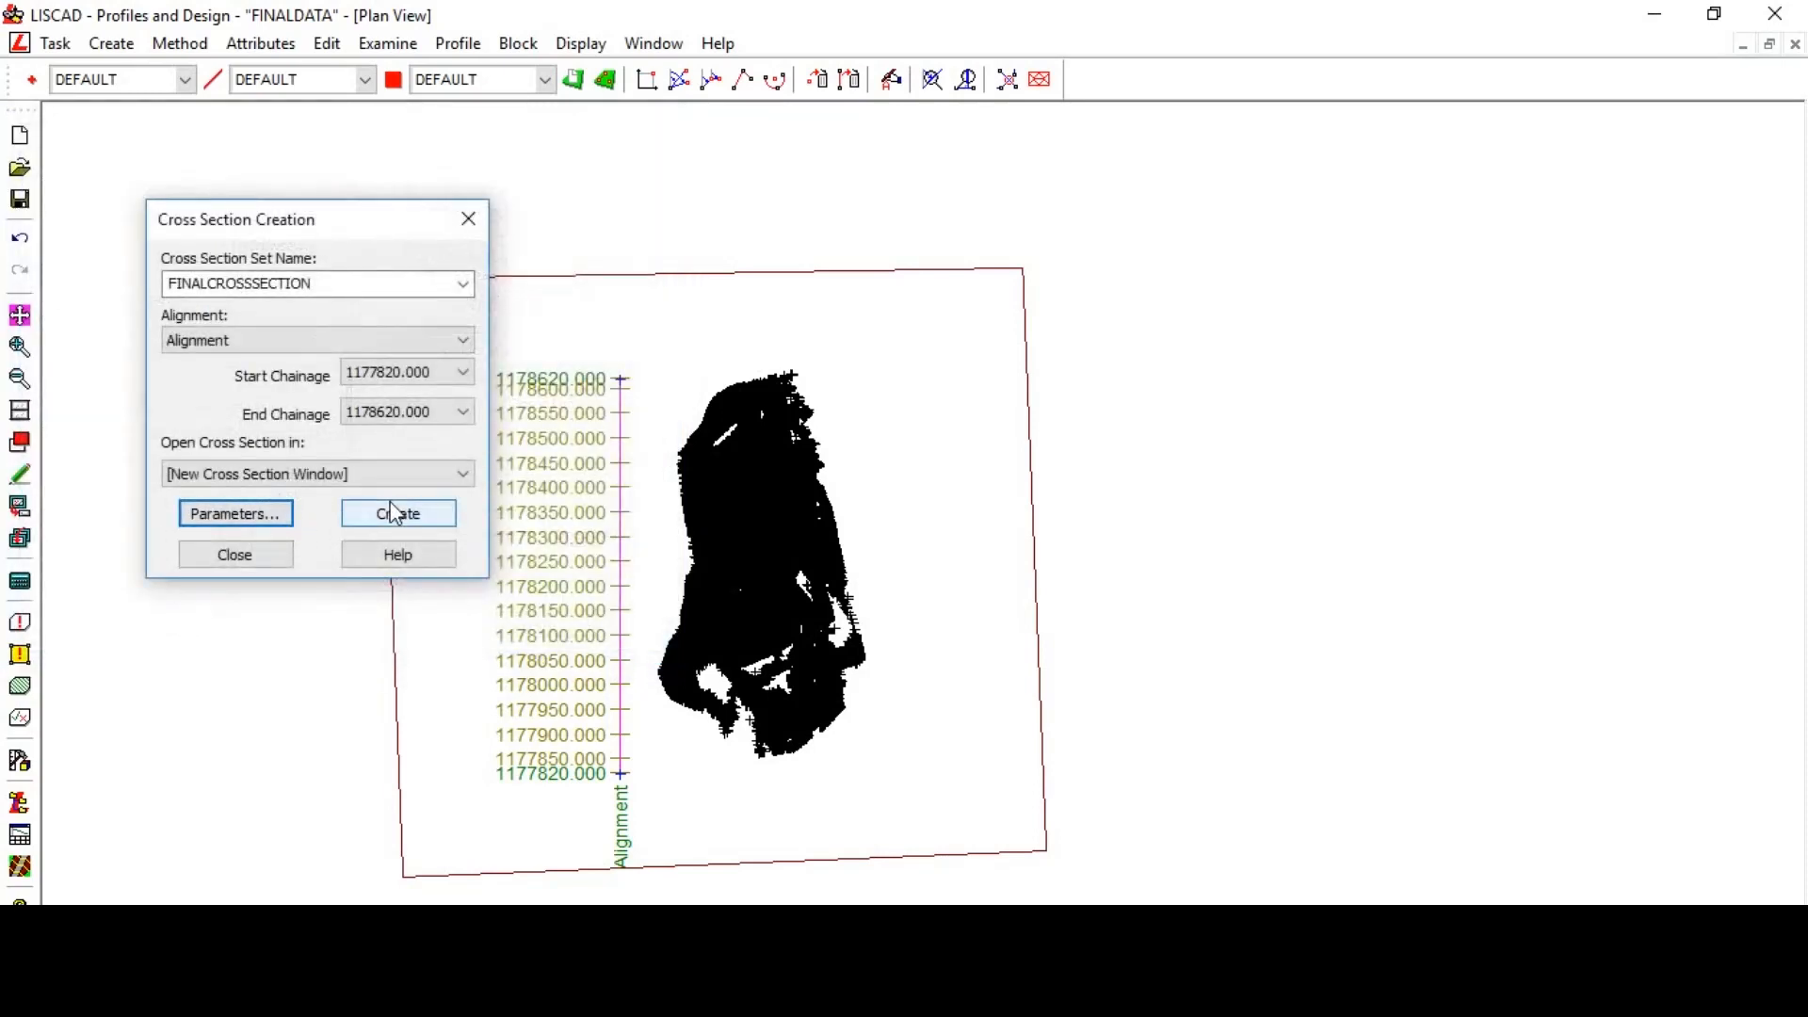
{"action": "left_click", "coordinate": [390, 522]}
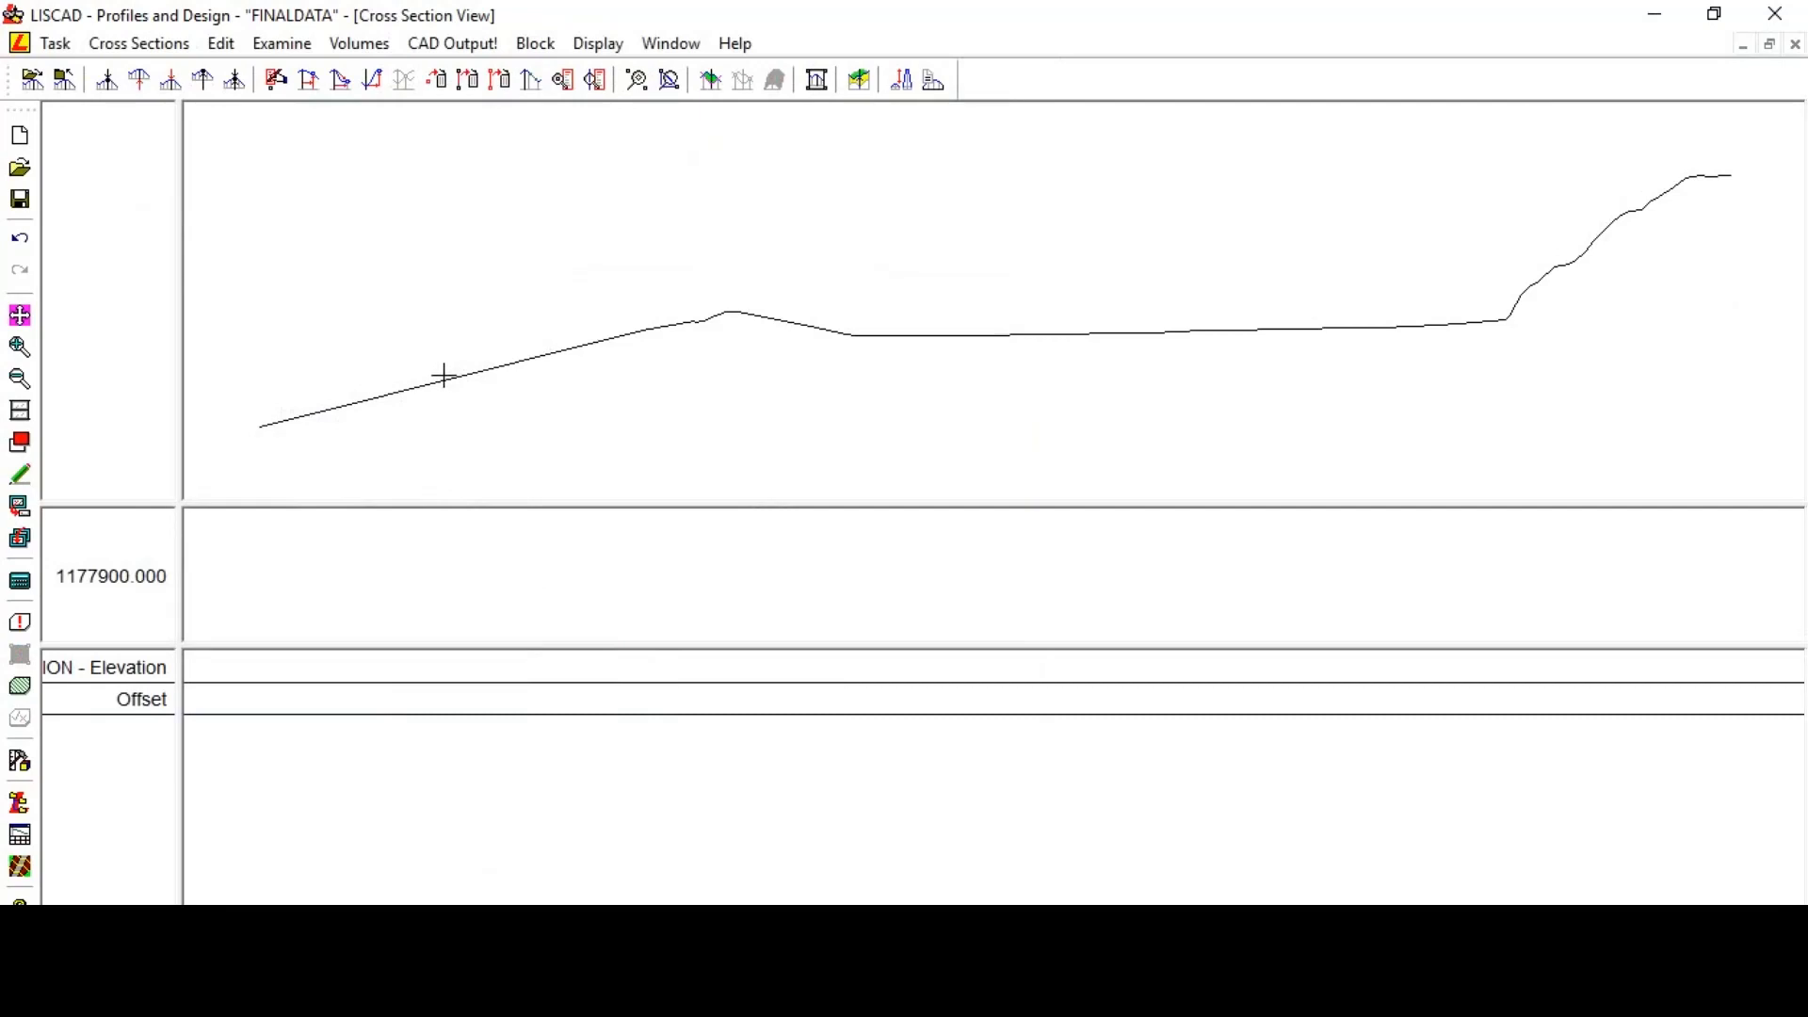
- Return to plan view and start a second cross section set named INITIALCROSSSEC, opened in the existing Cross Section View
{"action": "left_click", "coordinate": [665, 49]}
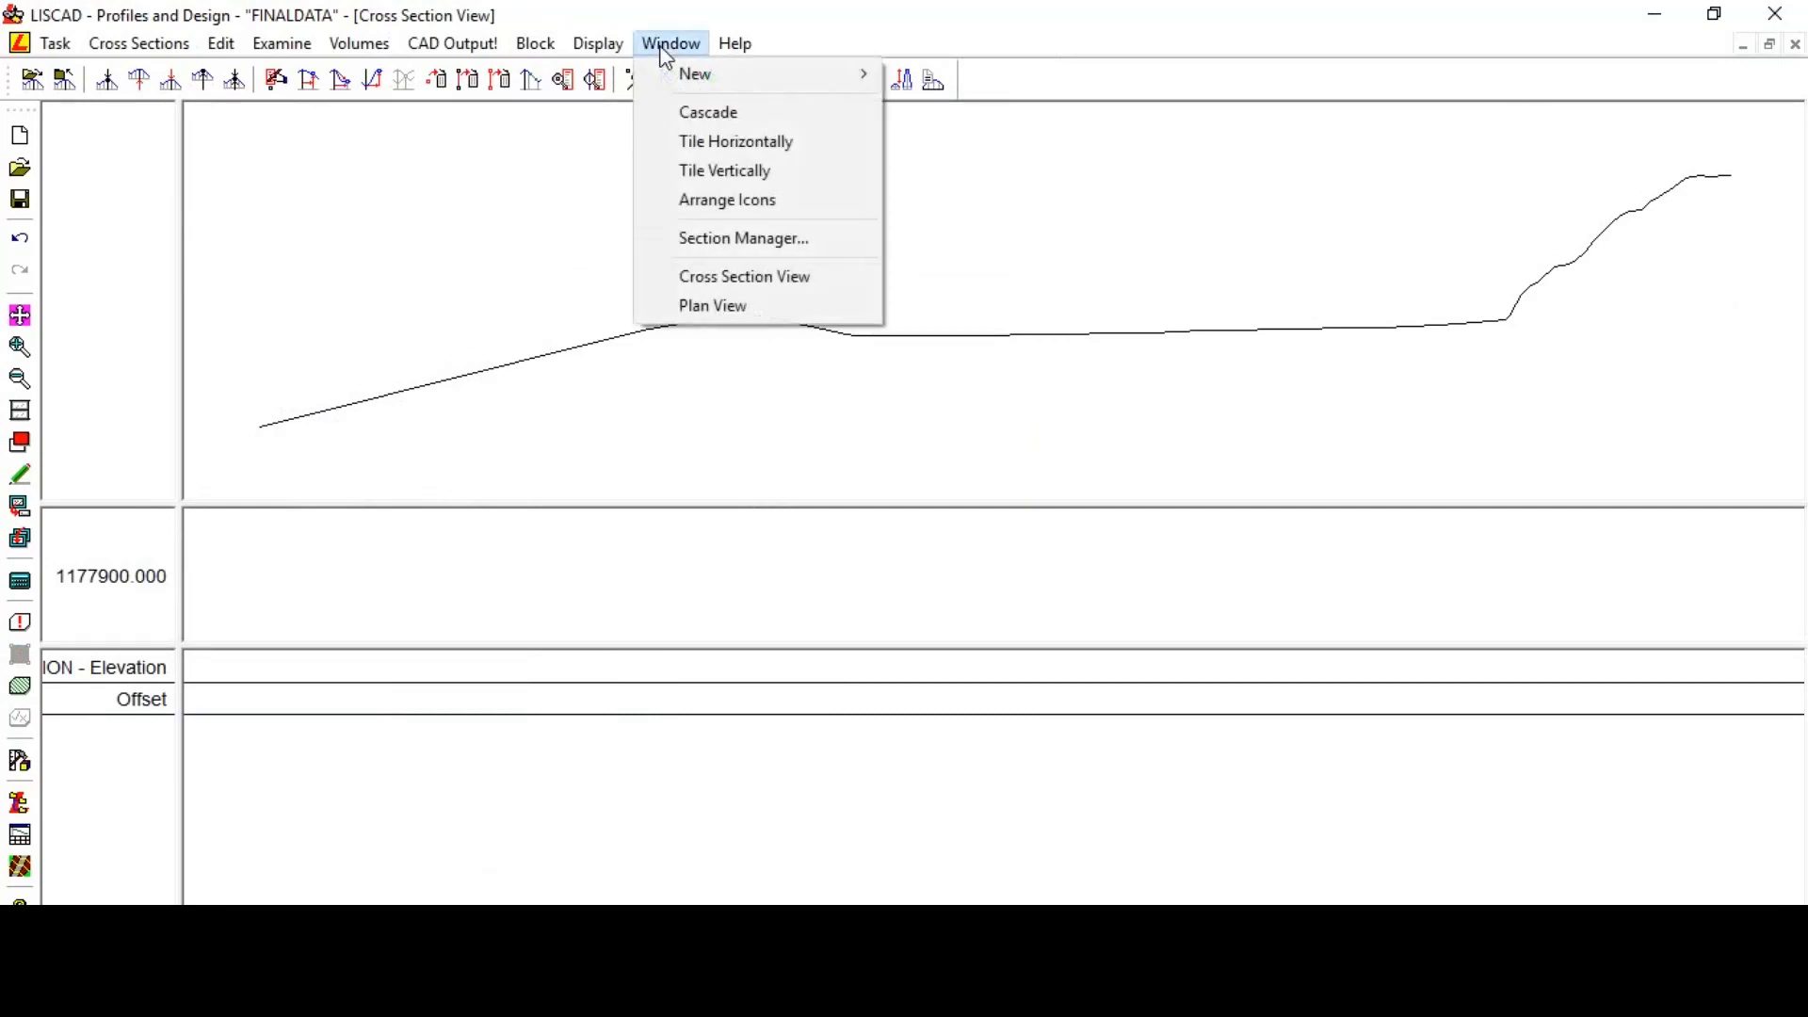
{"action": "left_click", "coordinate": [714, 307]}
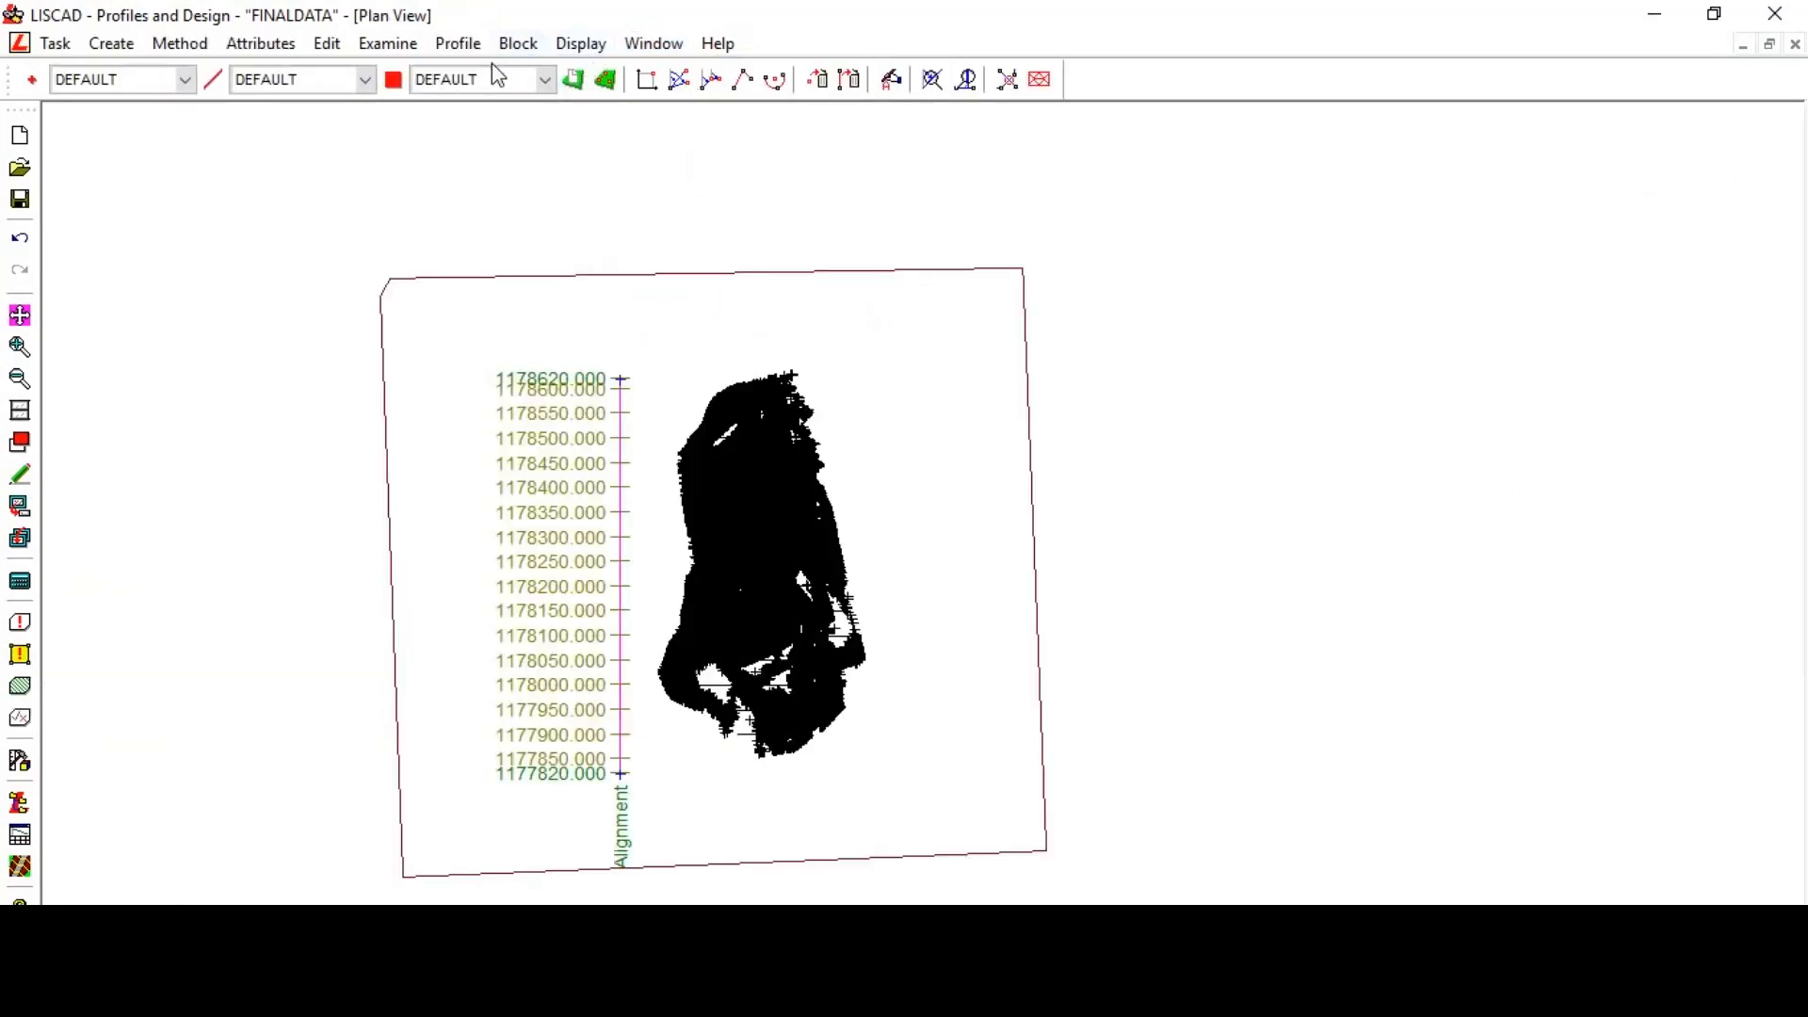
{"action": "left_click", "coordinate": [458, 43]}
{"action": "mouse_move", "coordinate": [491, 120]}
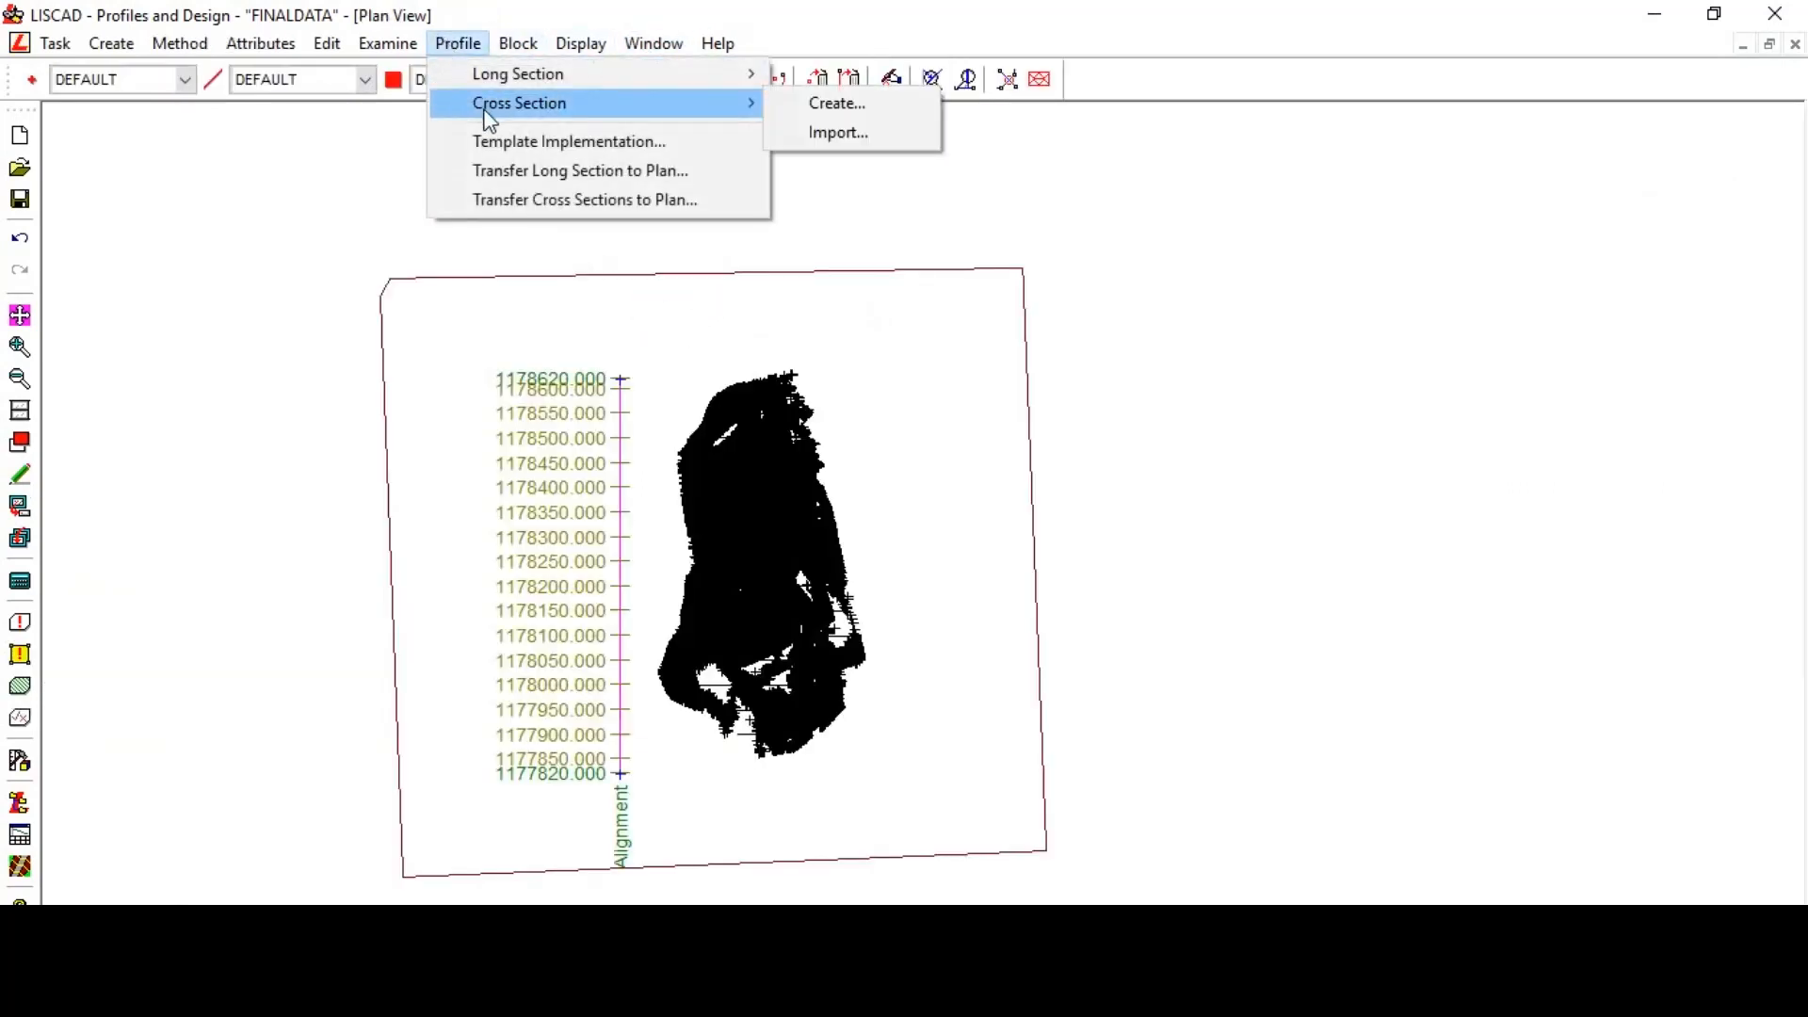
{"action": "left_click", "coordinate": [796, 105]}
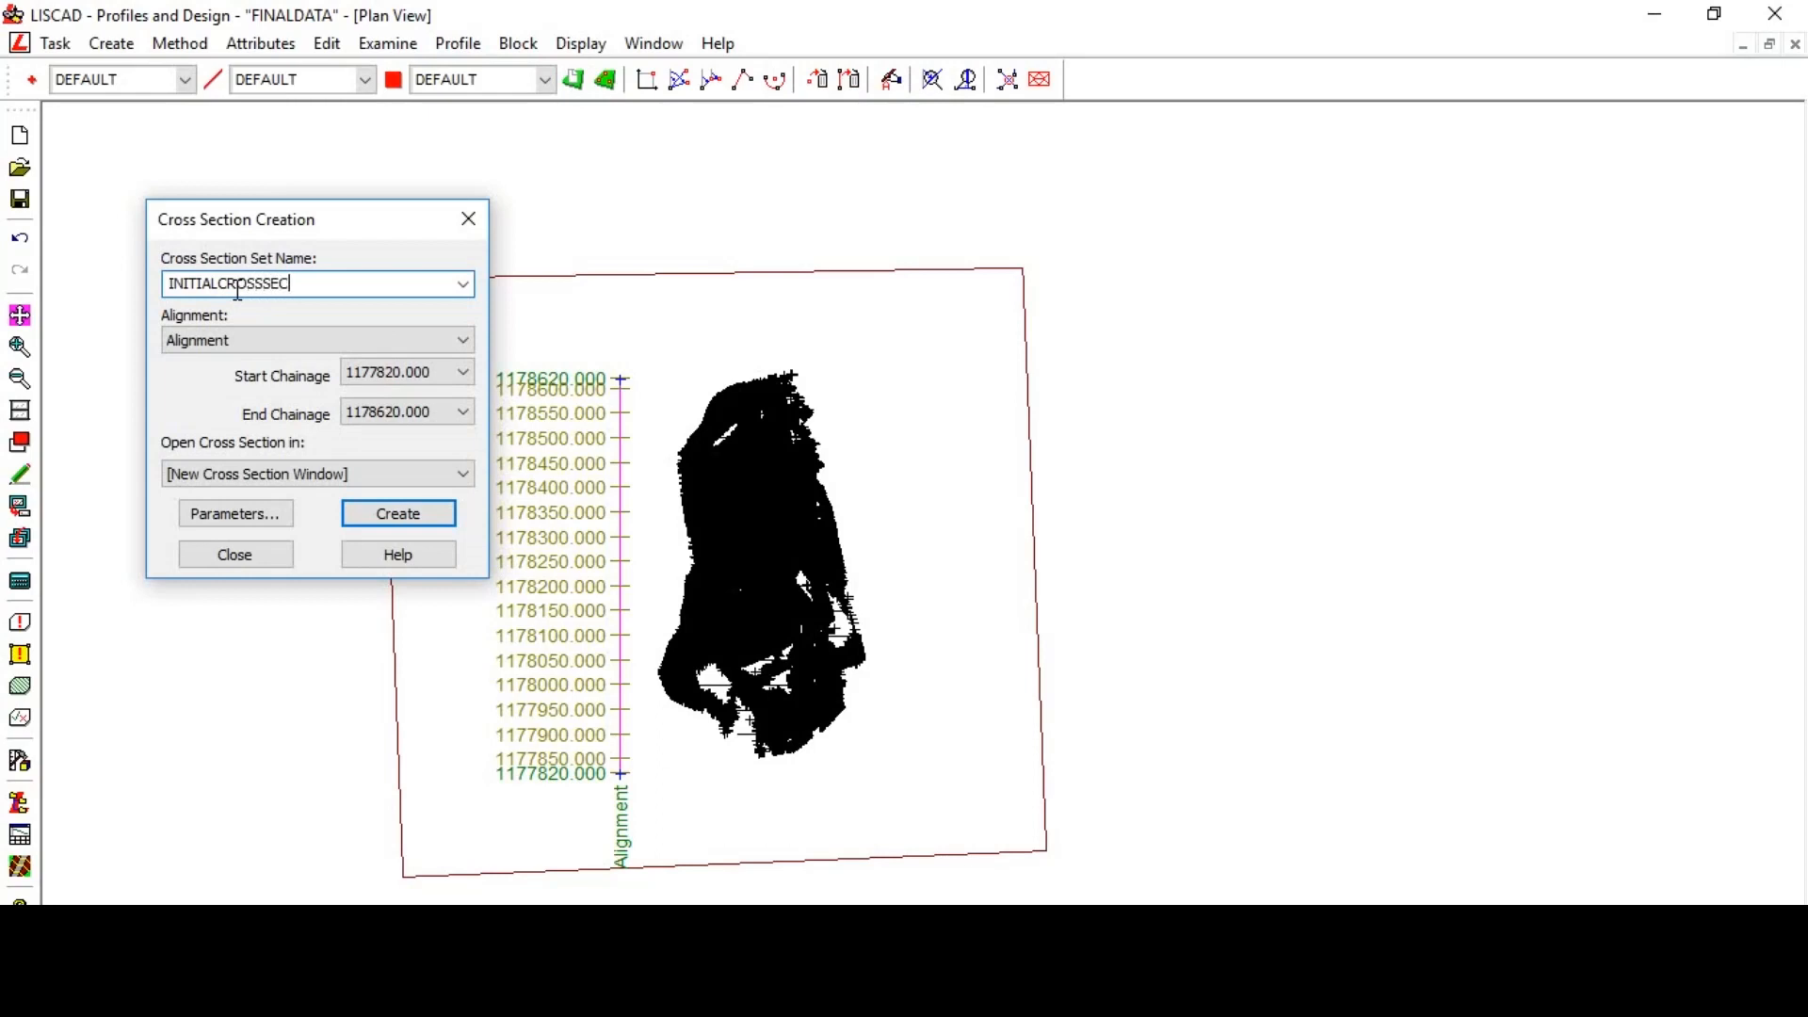
{"action": "left_click", "coordinate": [194, 474]}
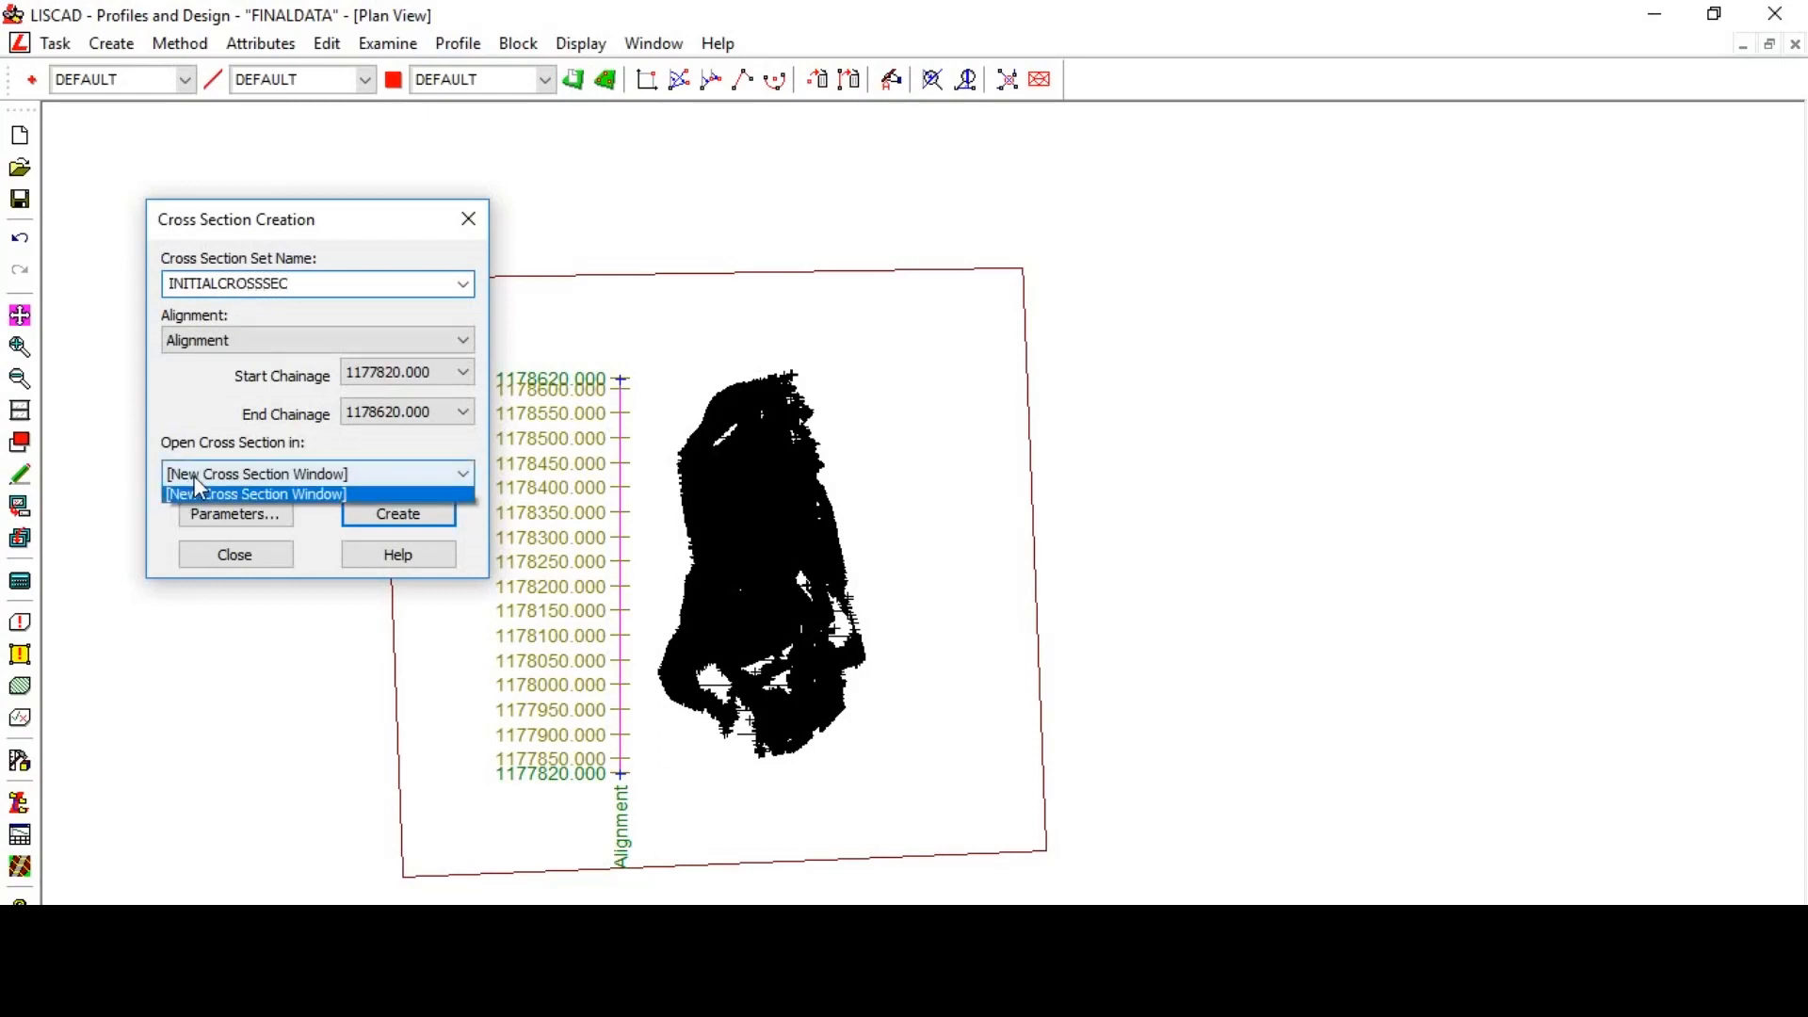
{"action": "left_click", "coordinate": [225, 499]}
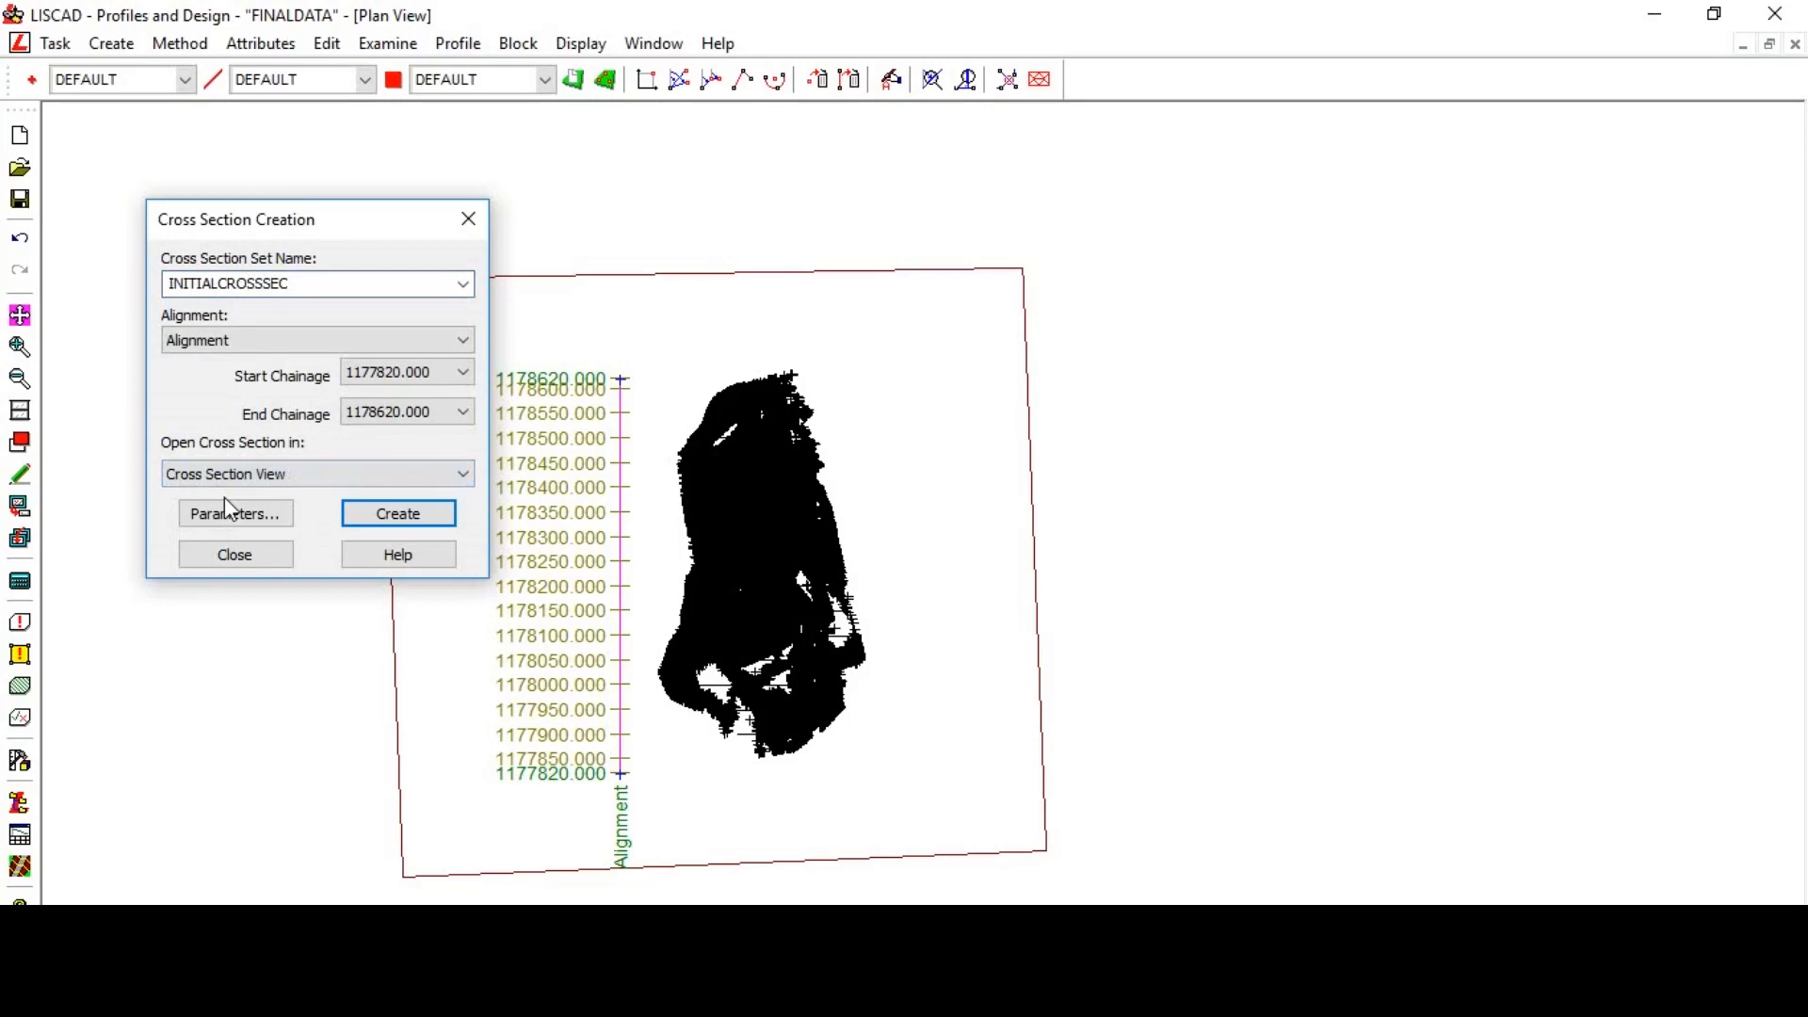
{"action": "left_click", "coordinate": [236, 515]}
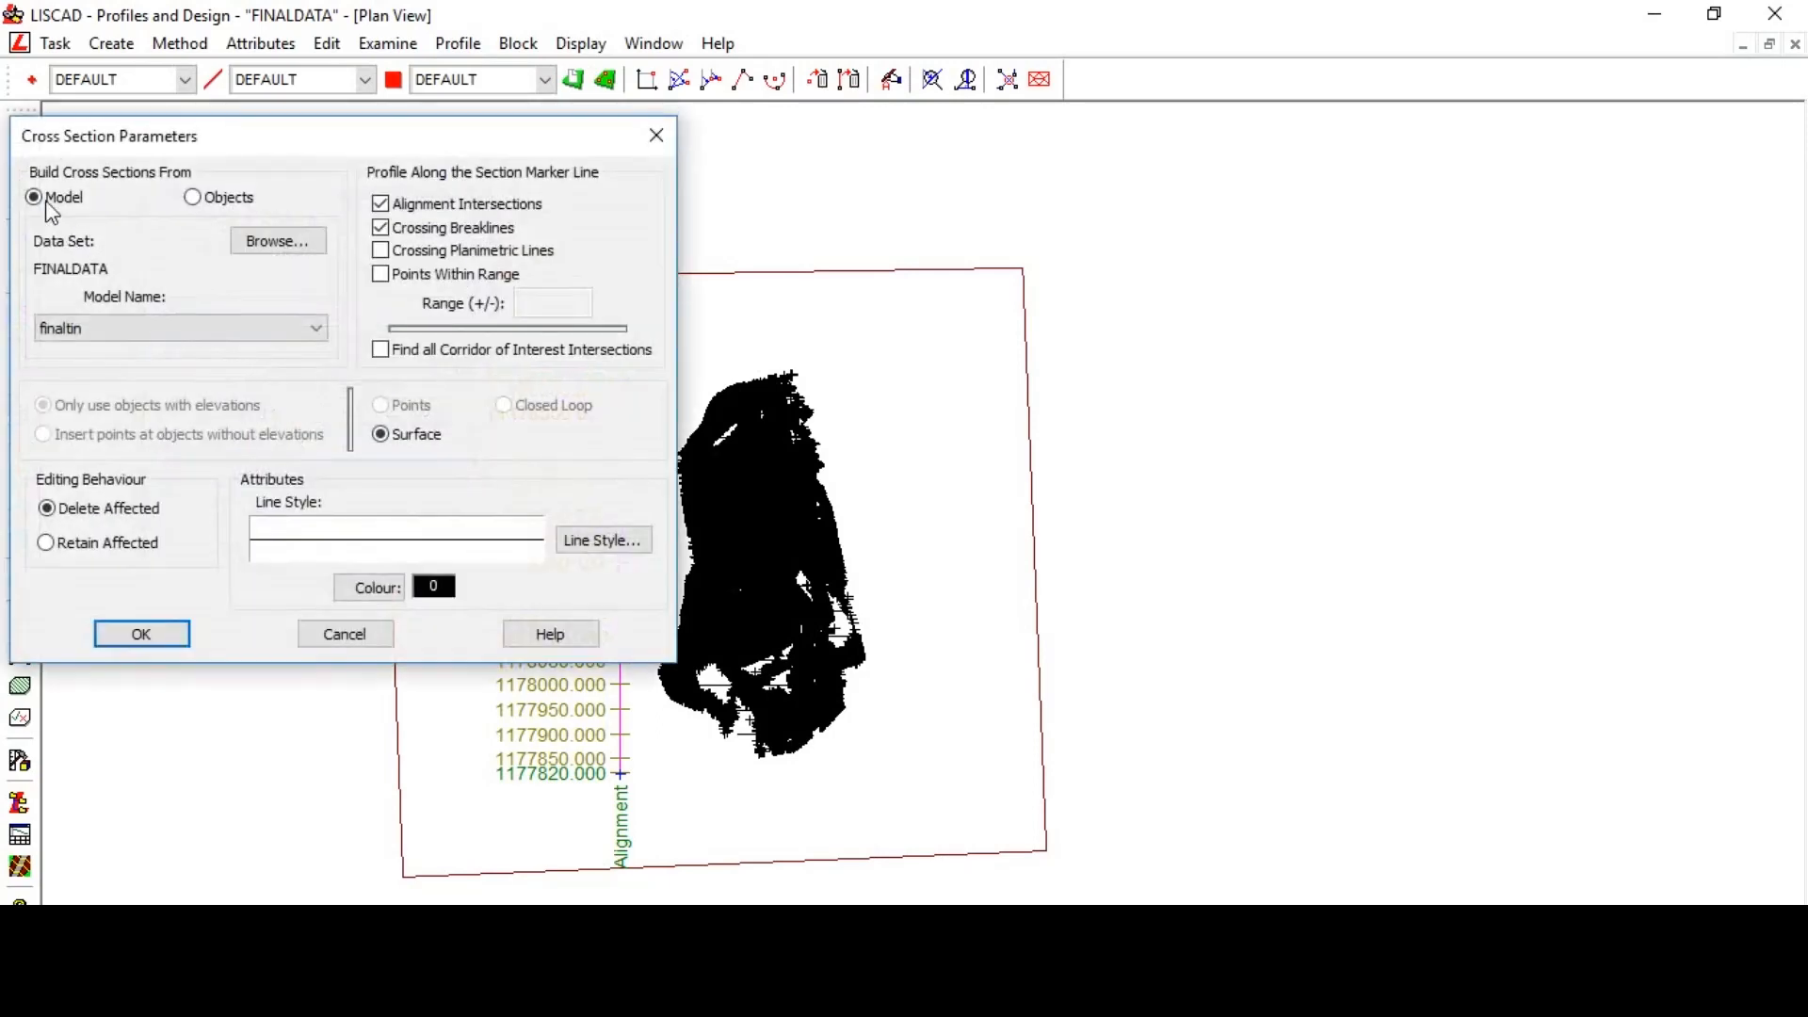
- Build the INITIALCROSSSEC sections from the INITIALDATA data set's INITIALTIN model in colour 12 and create them
{"action": "left_click", "coordinate": [250, 243]}
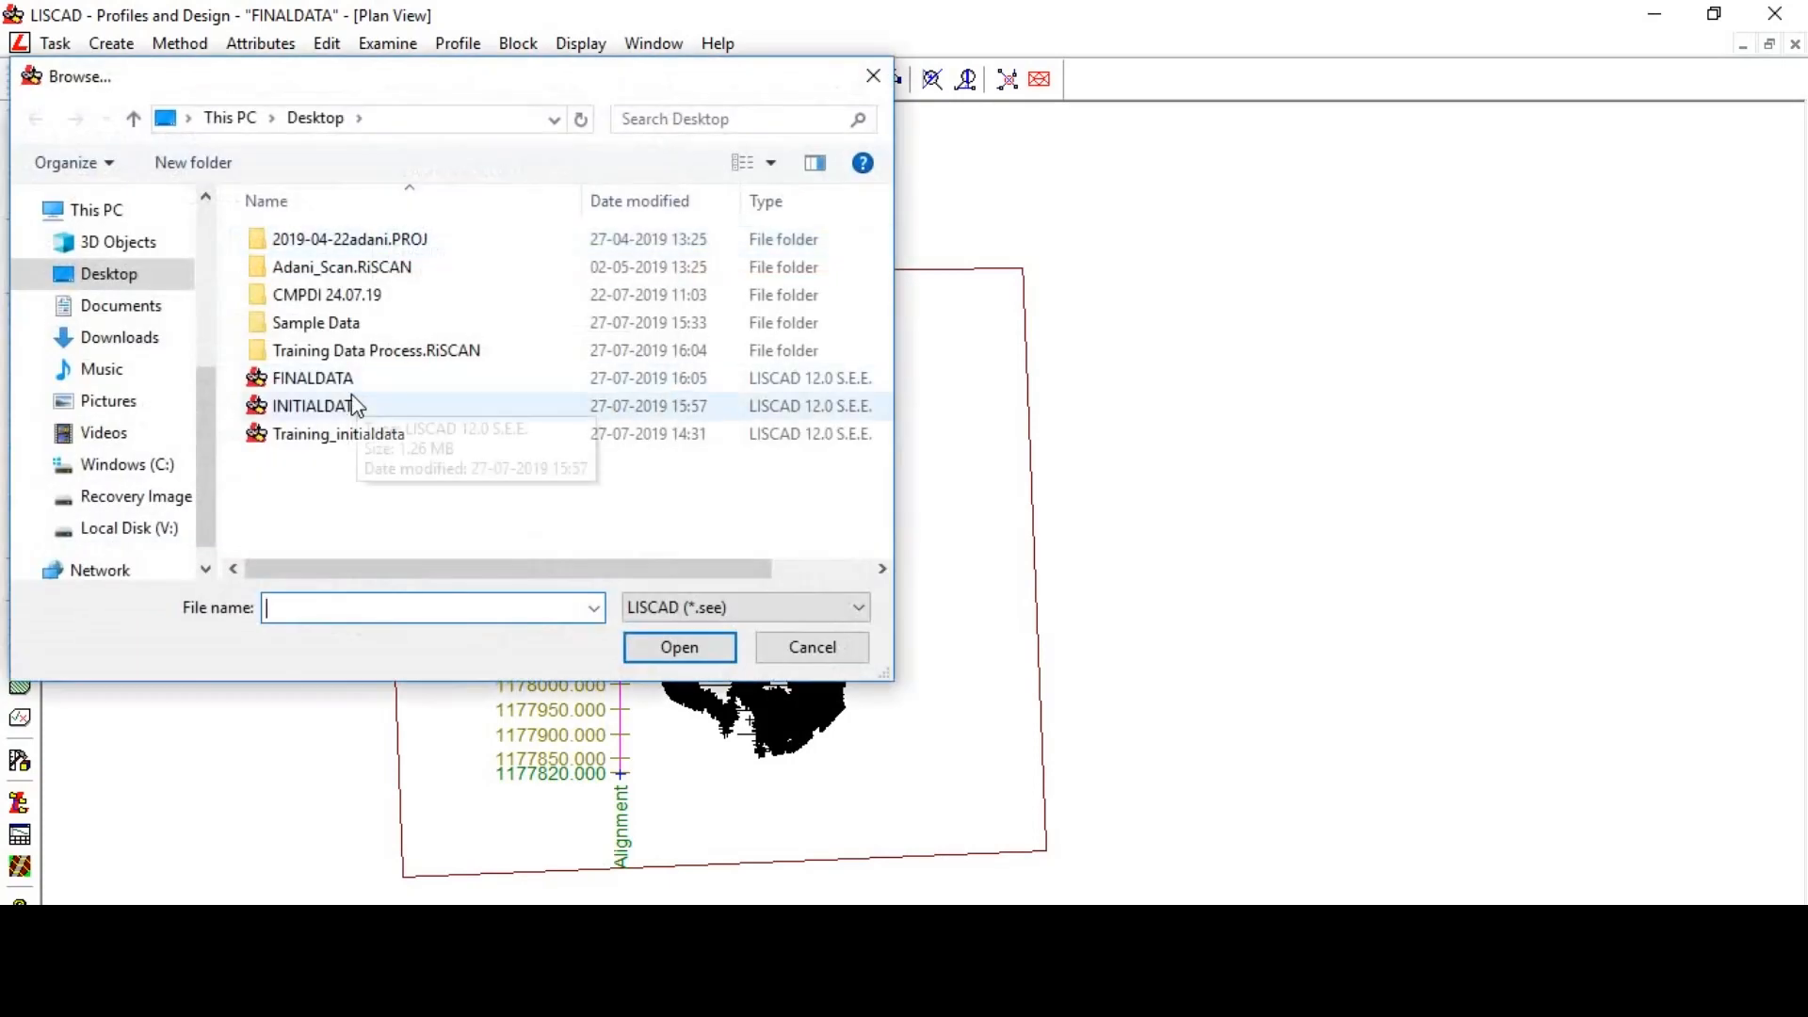
{"action": "left_click", "coordinate": [377, 405]}
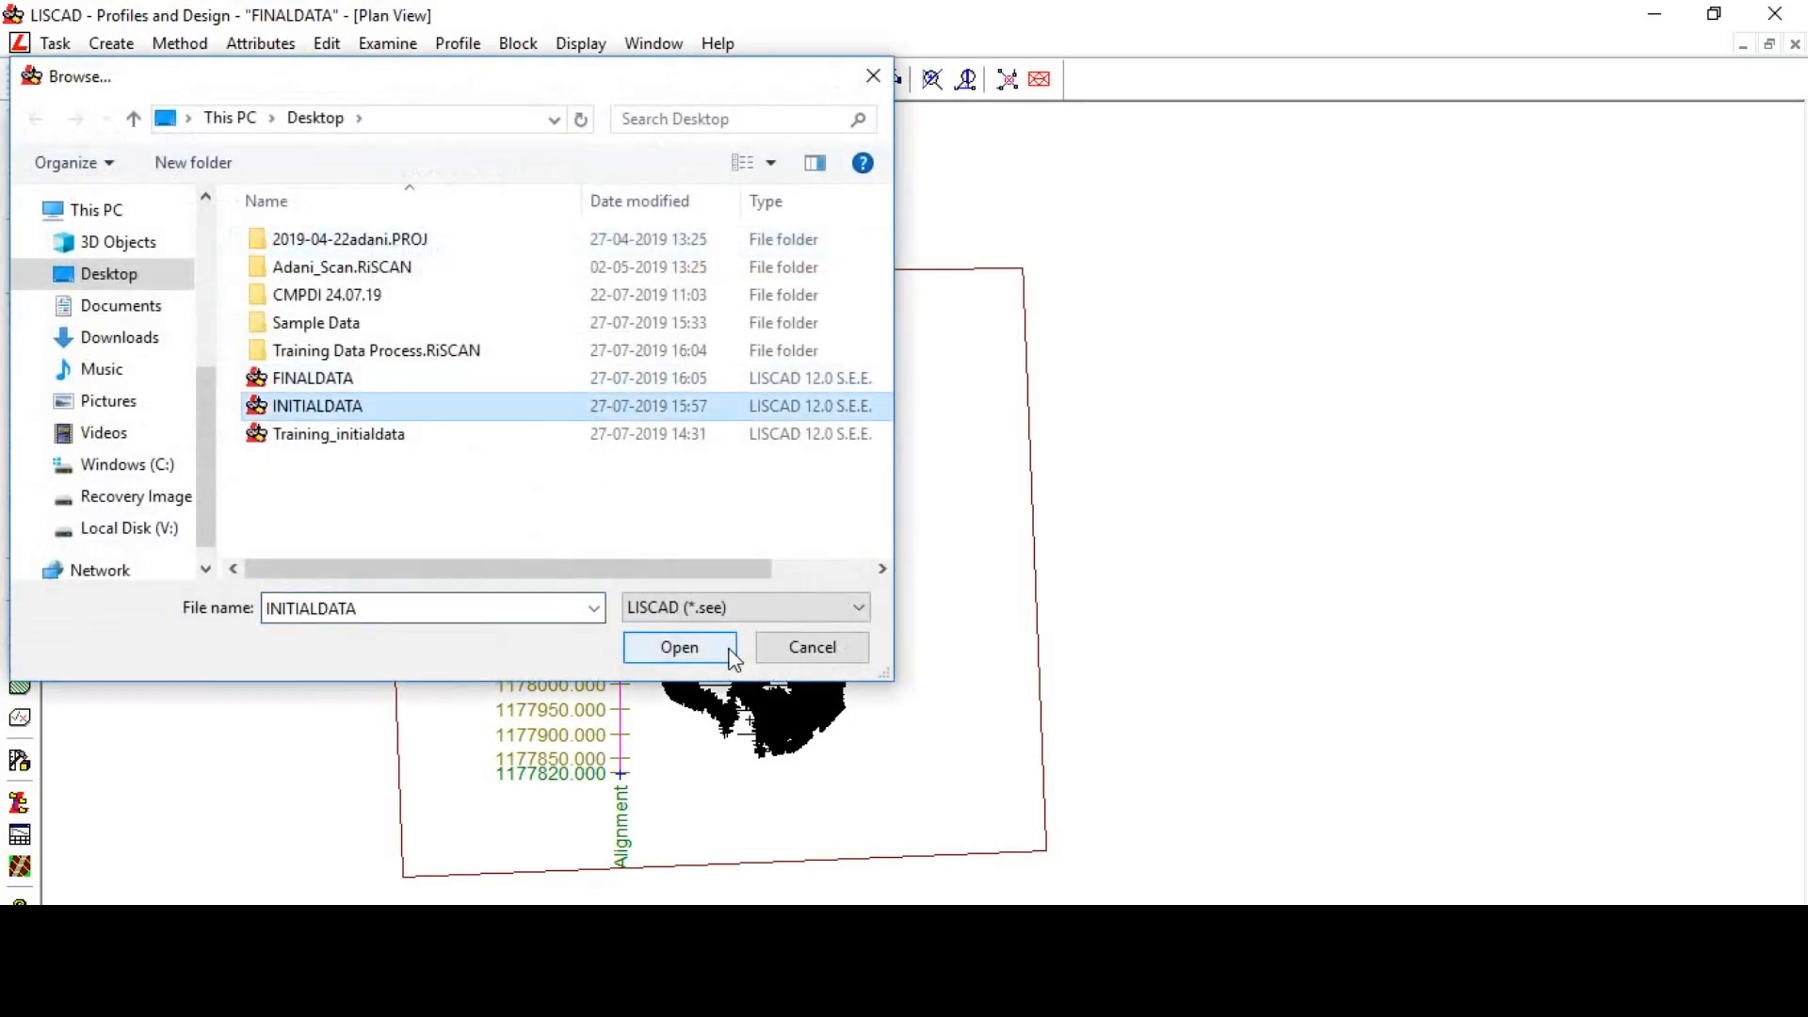
{"action": "left_click", "coordinate": [678, 647]}
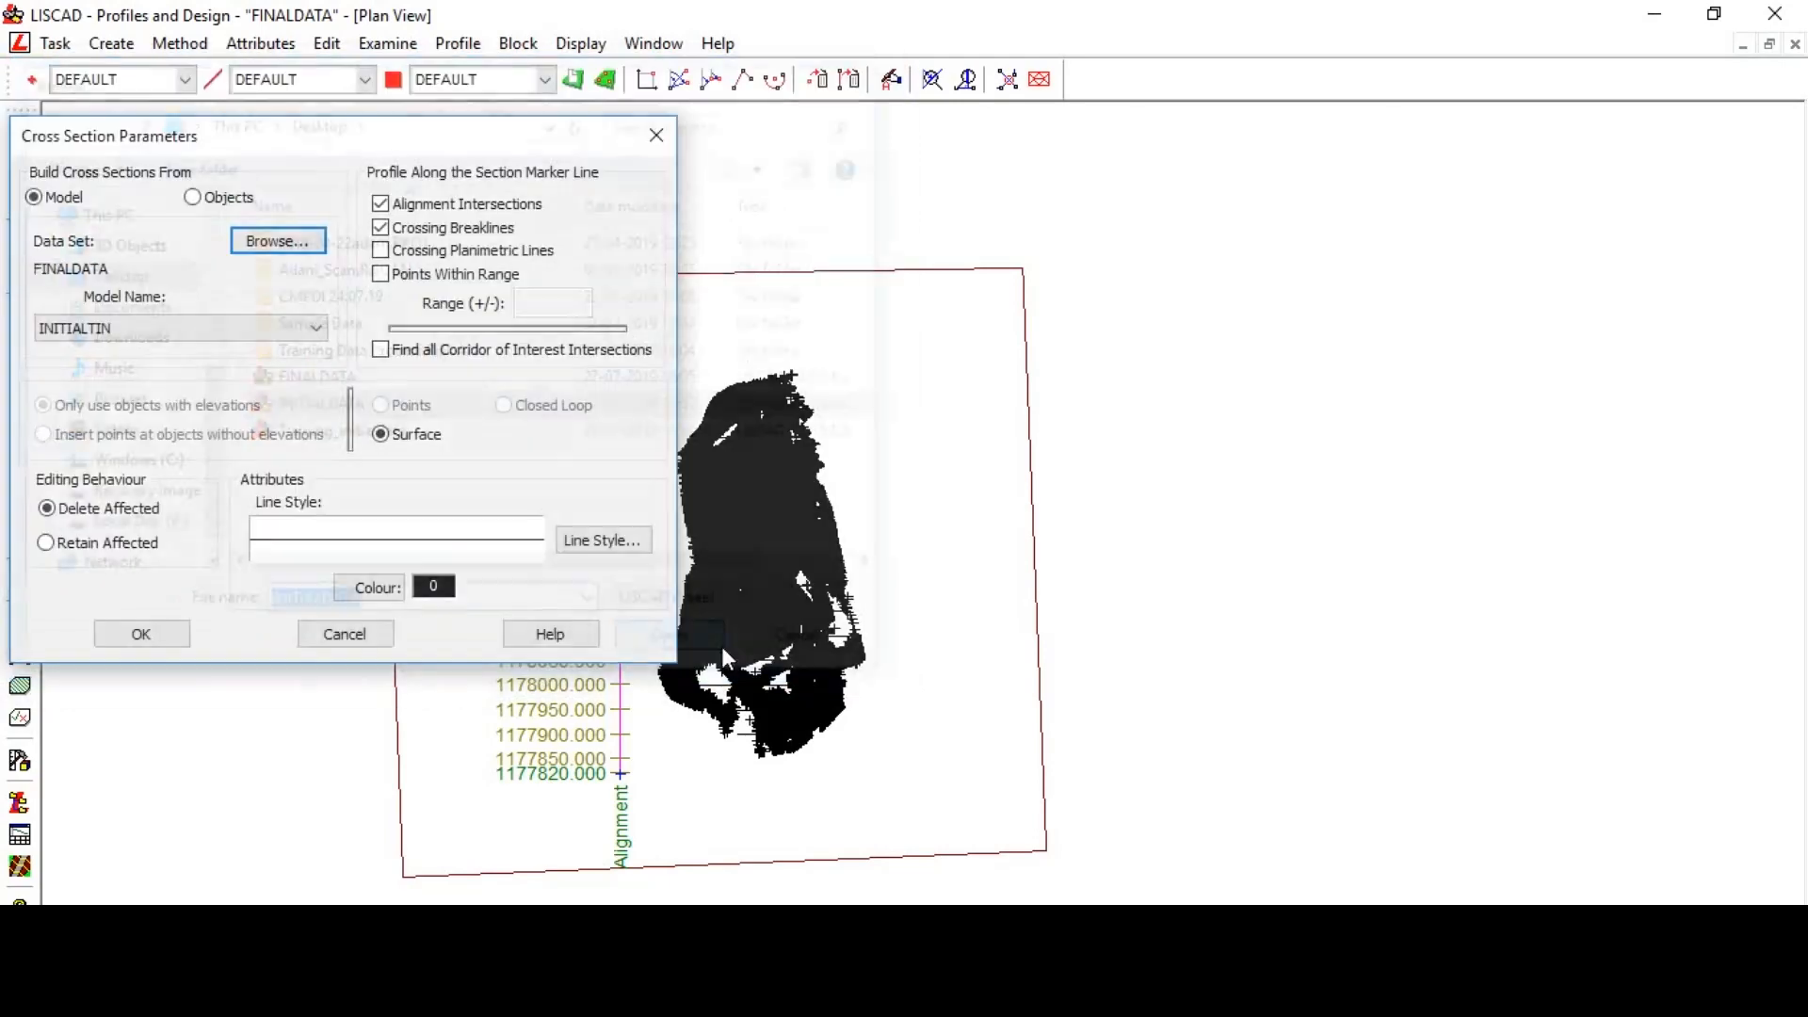
{"action": "left_click", "coordinate": [96, 329]}
{"action": "left_click", "coordinate": [83, 349]}
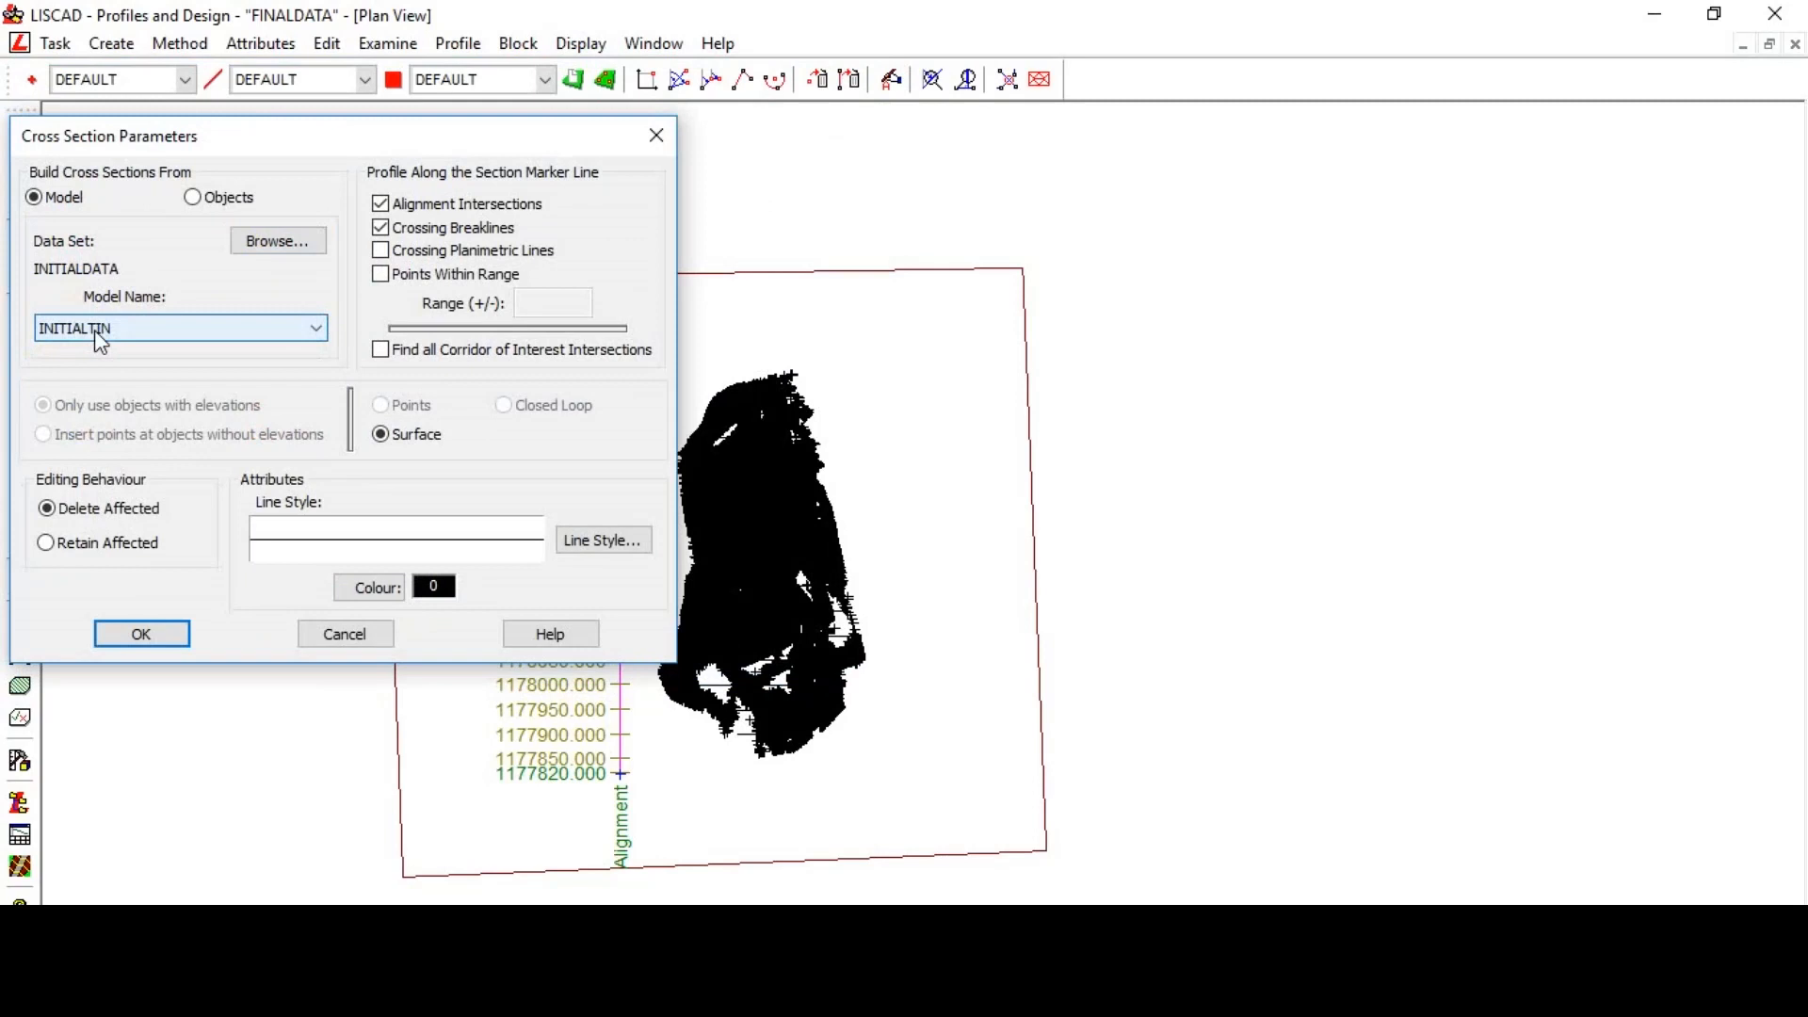
{"action": "left_click", "coordinate": [370, 588]}
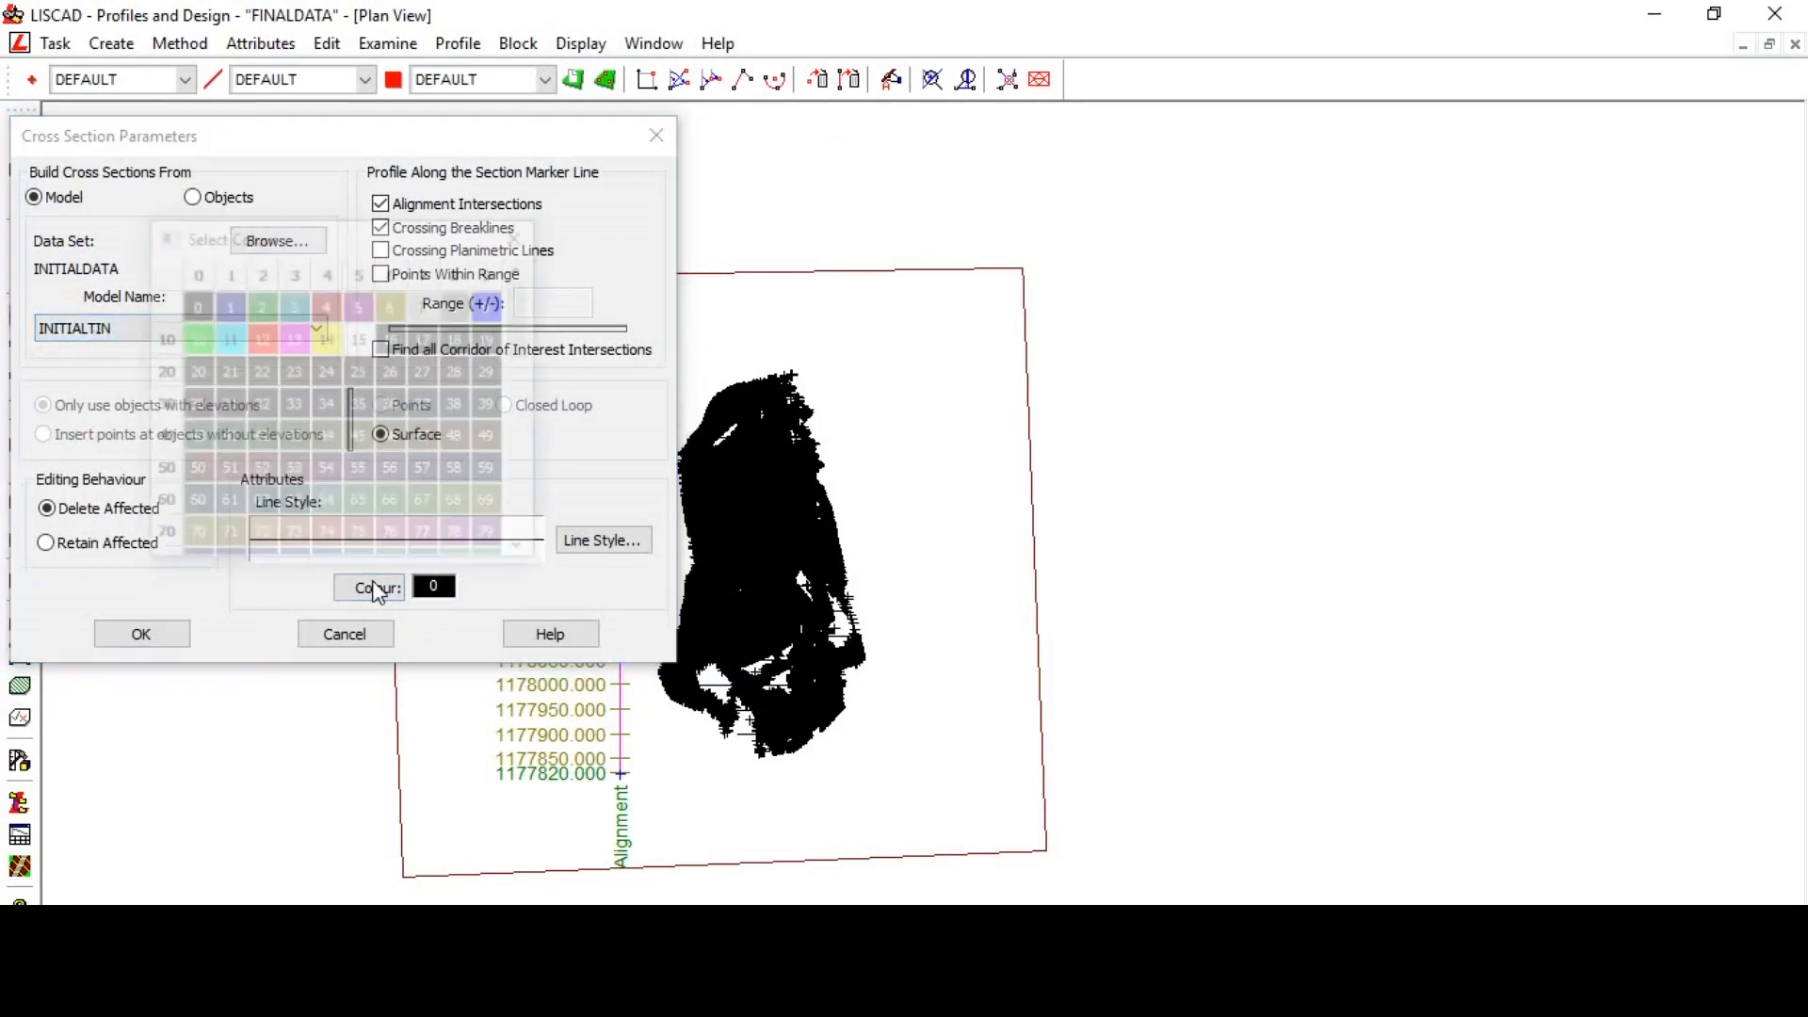
{"action": "left_click", "coordinate": [249, 341]}
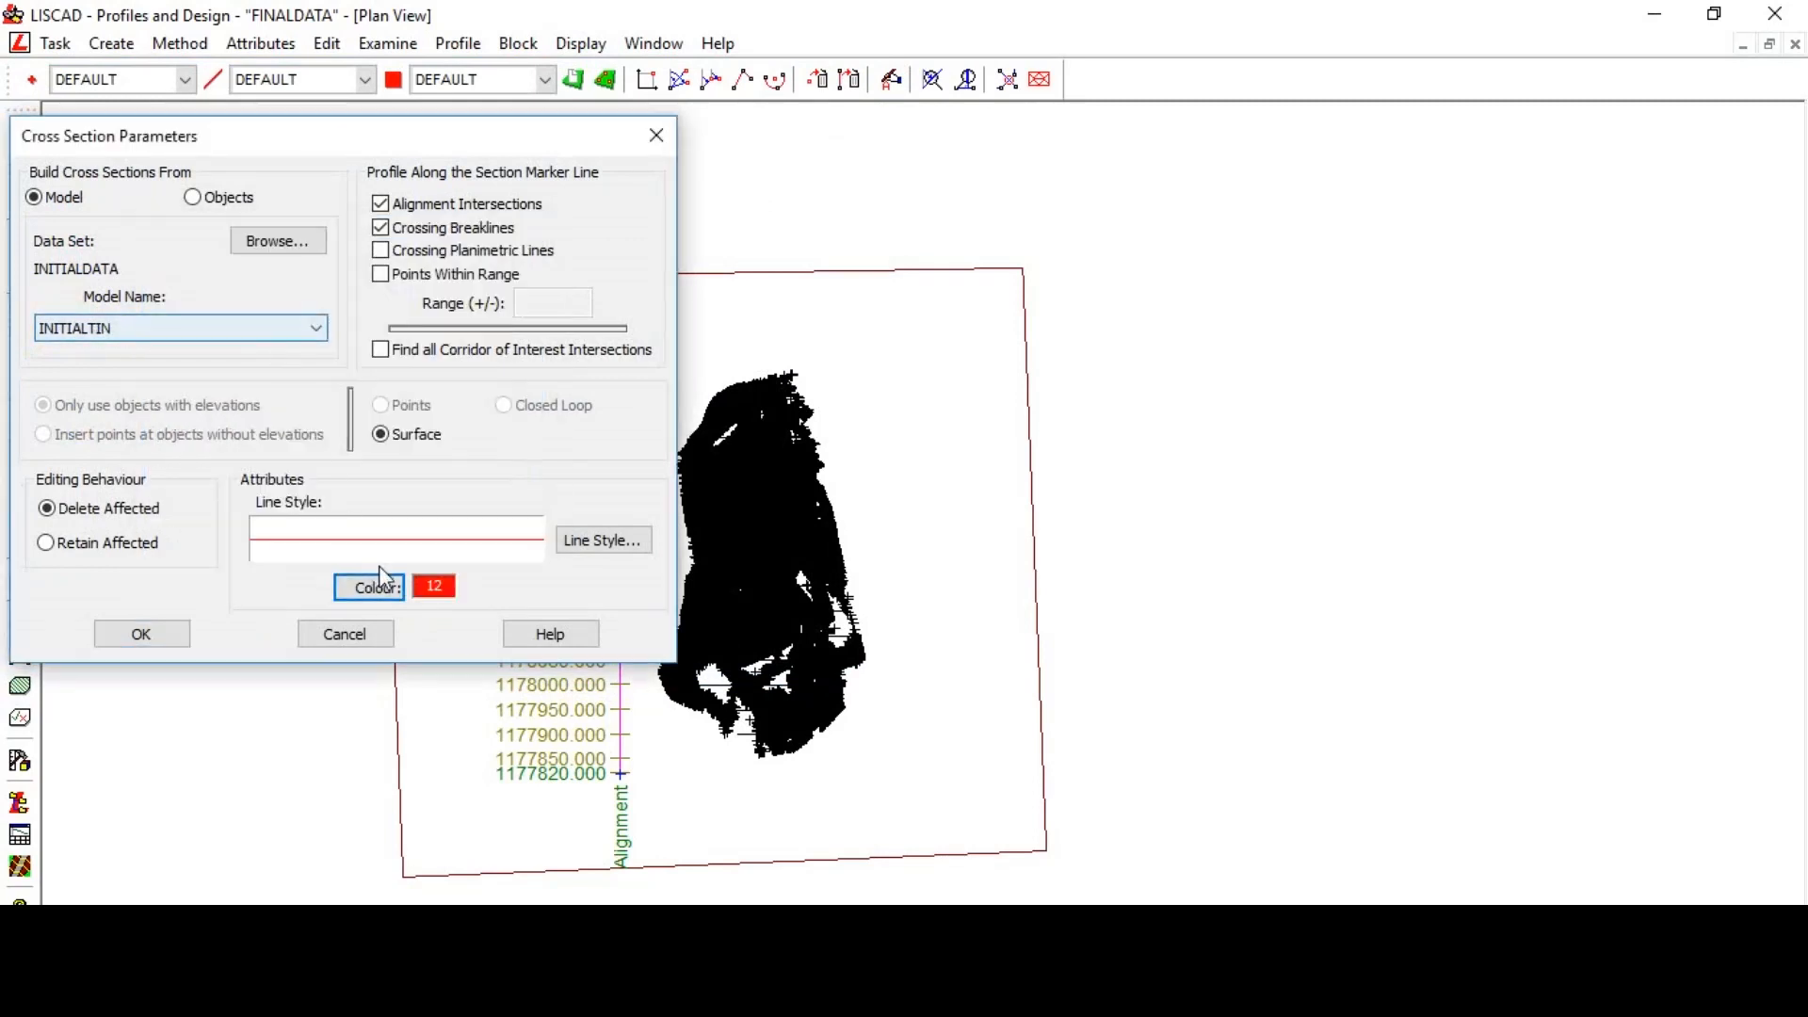
{"action": "left_click", "coordinate": [162, 633]}
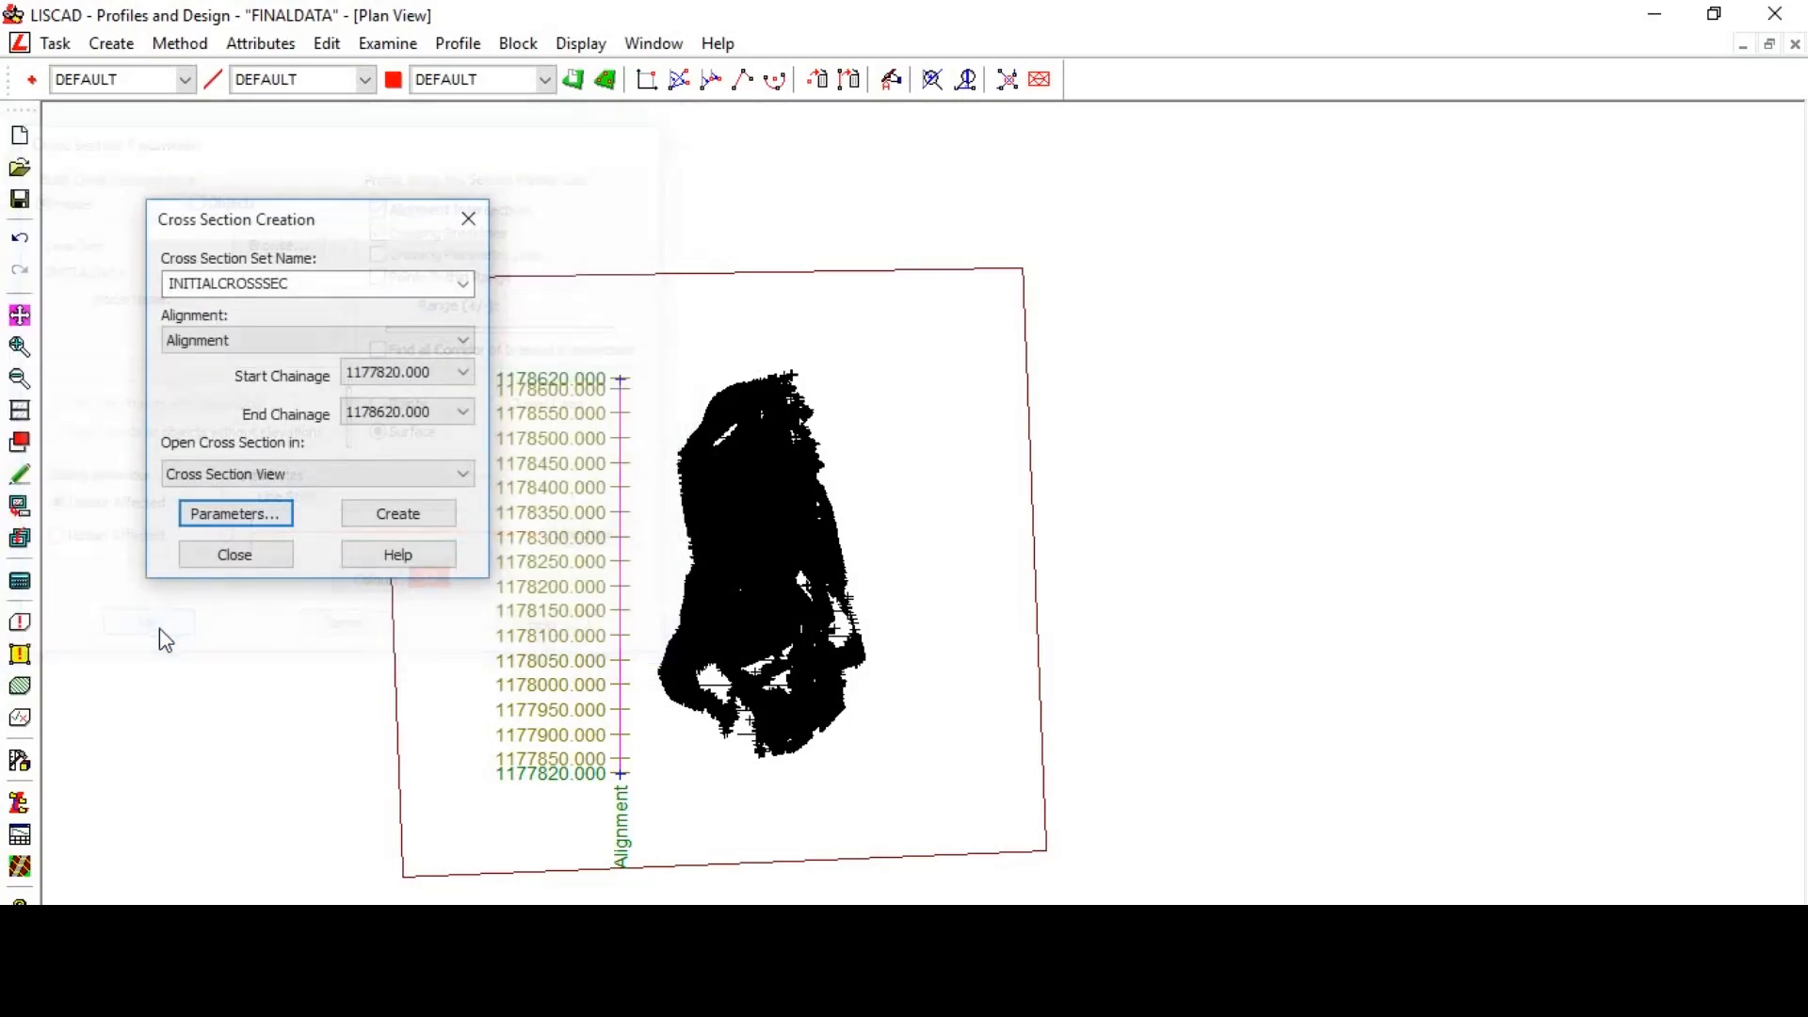
{"action": "left_click", "coordinate": [404, 514]}
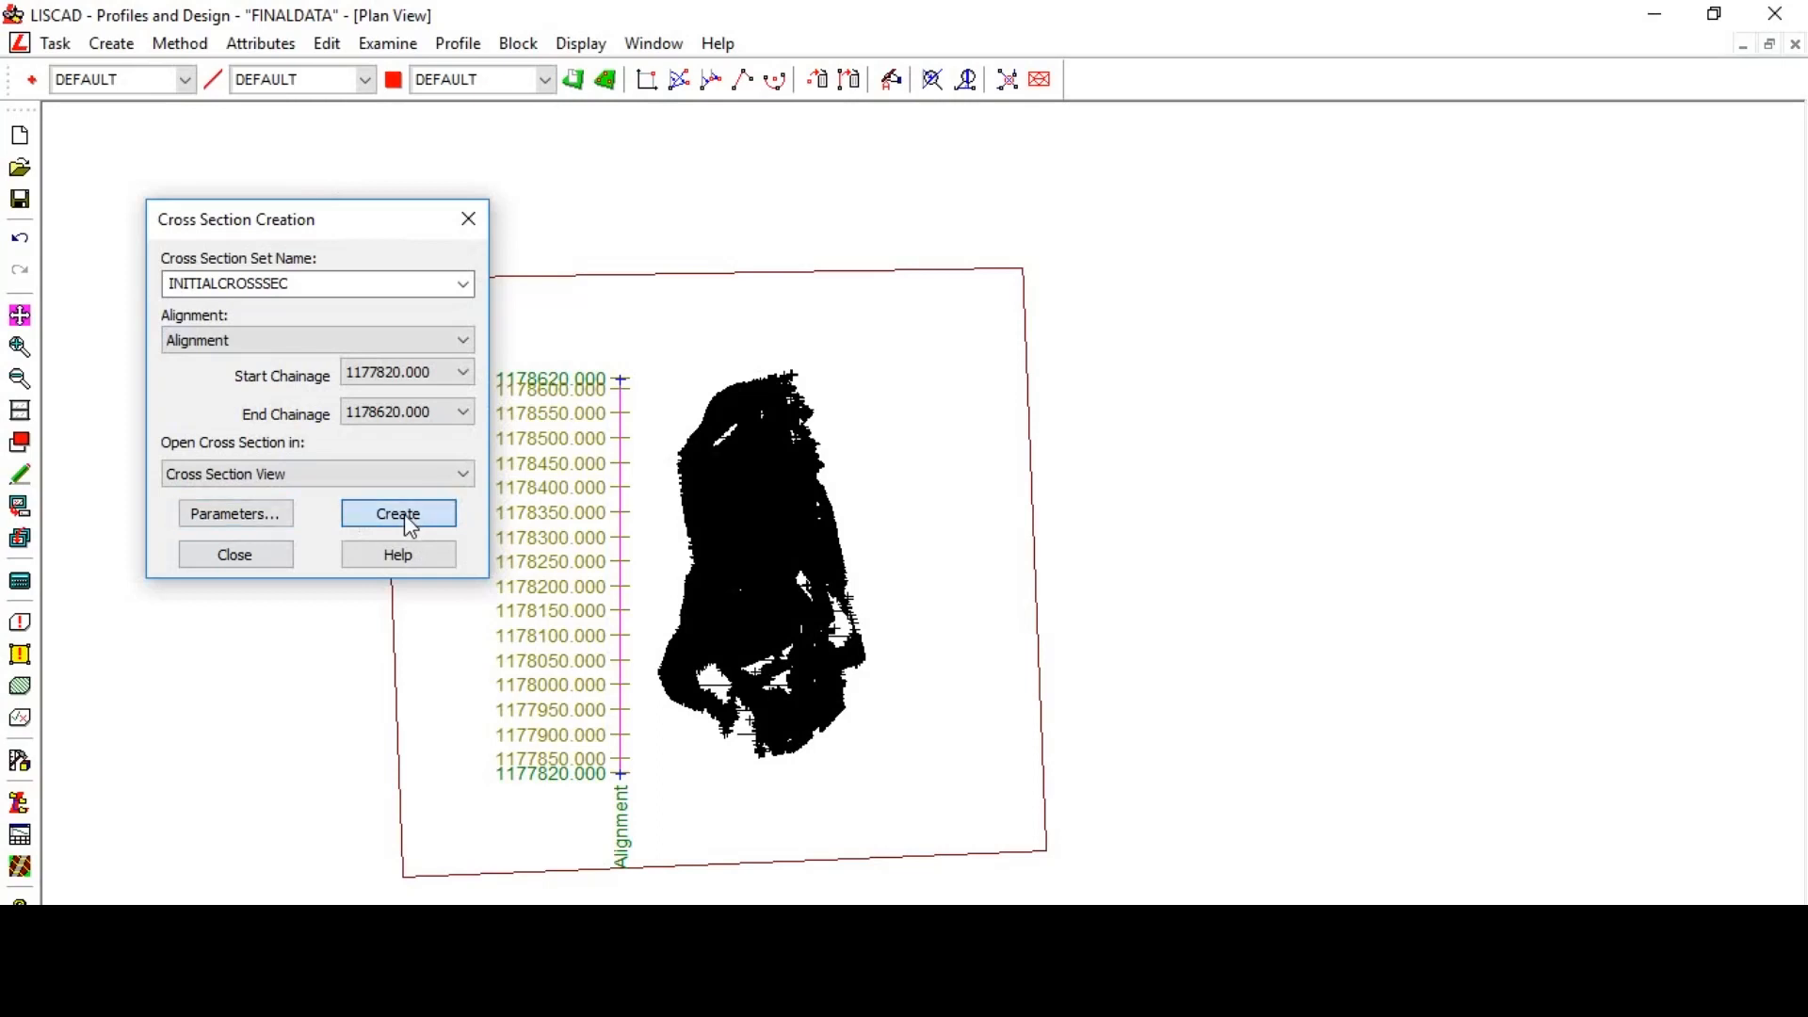
- Widen the label column and show section edges, section name and 25.000 interval points for FINALCROSSSECTION
{"action": "scroll", "coordinate": [659, 415], "scroll_direction": "down", "scroll_amount": 1}
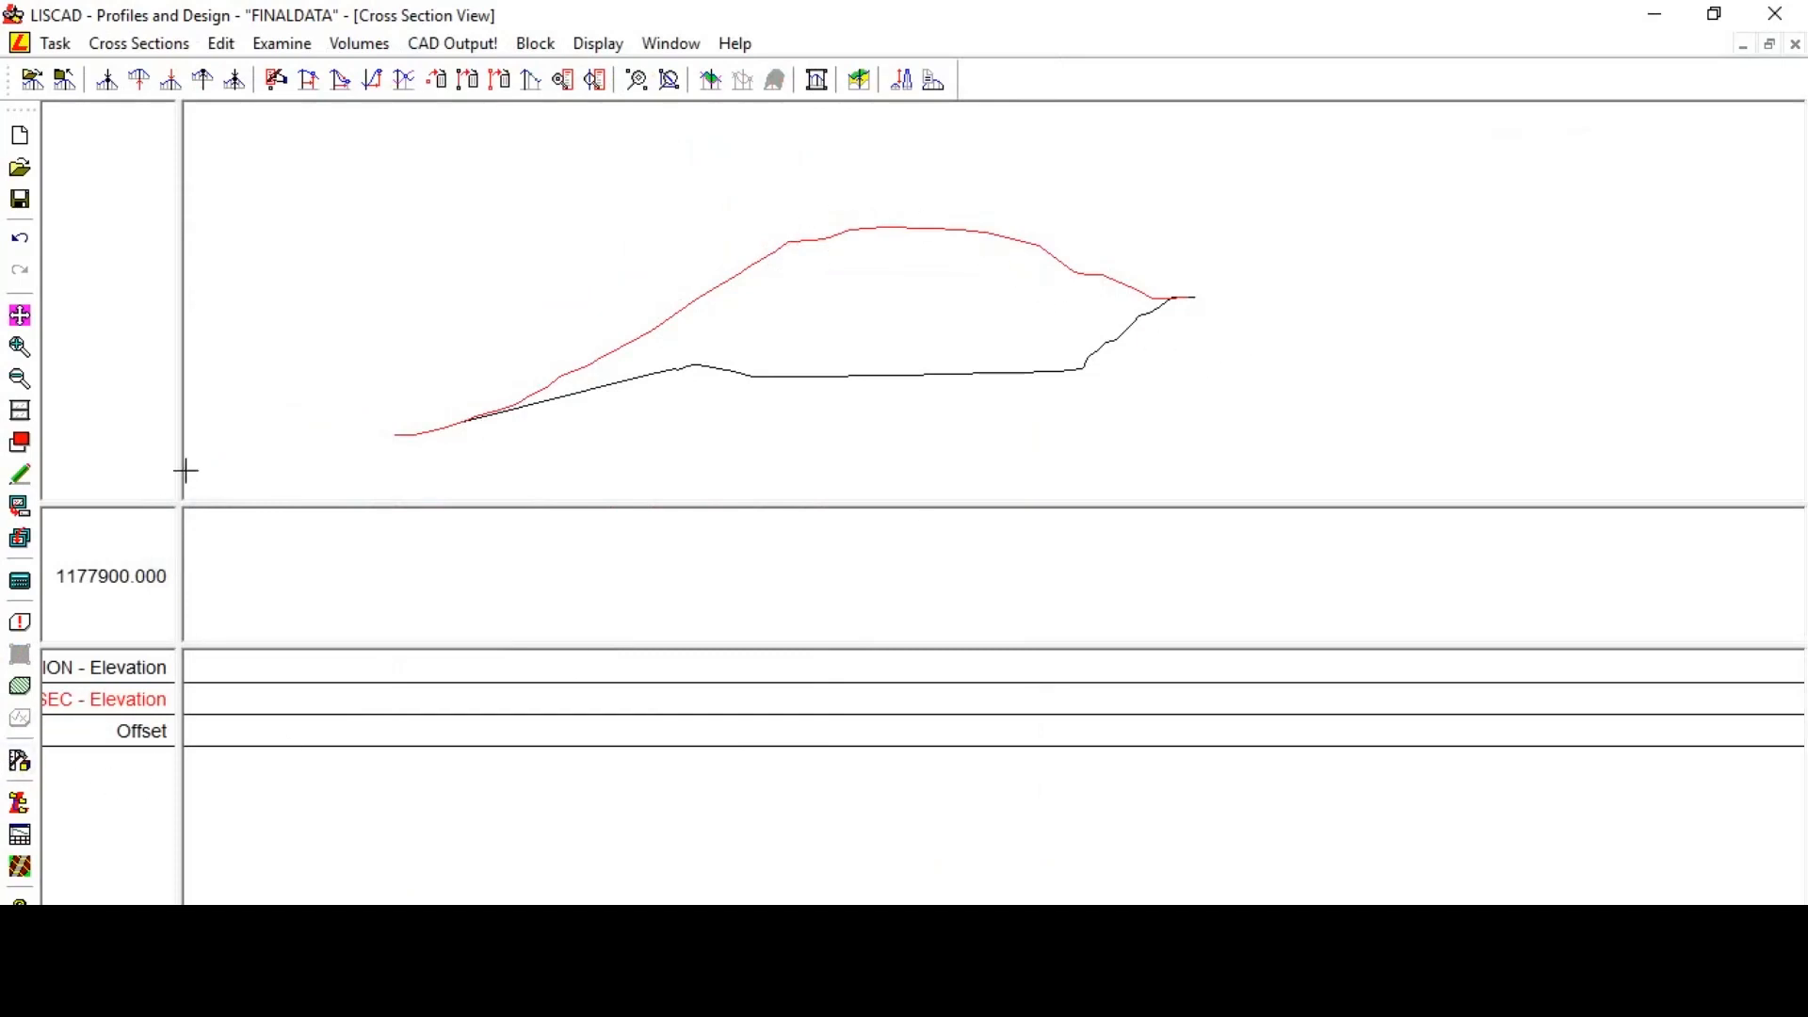
{"action": "left_click_drag", "start_coordinate": [182, 464], "coordinate": [311, 489]}
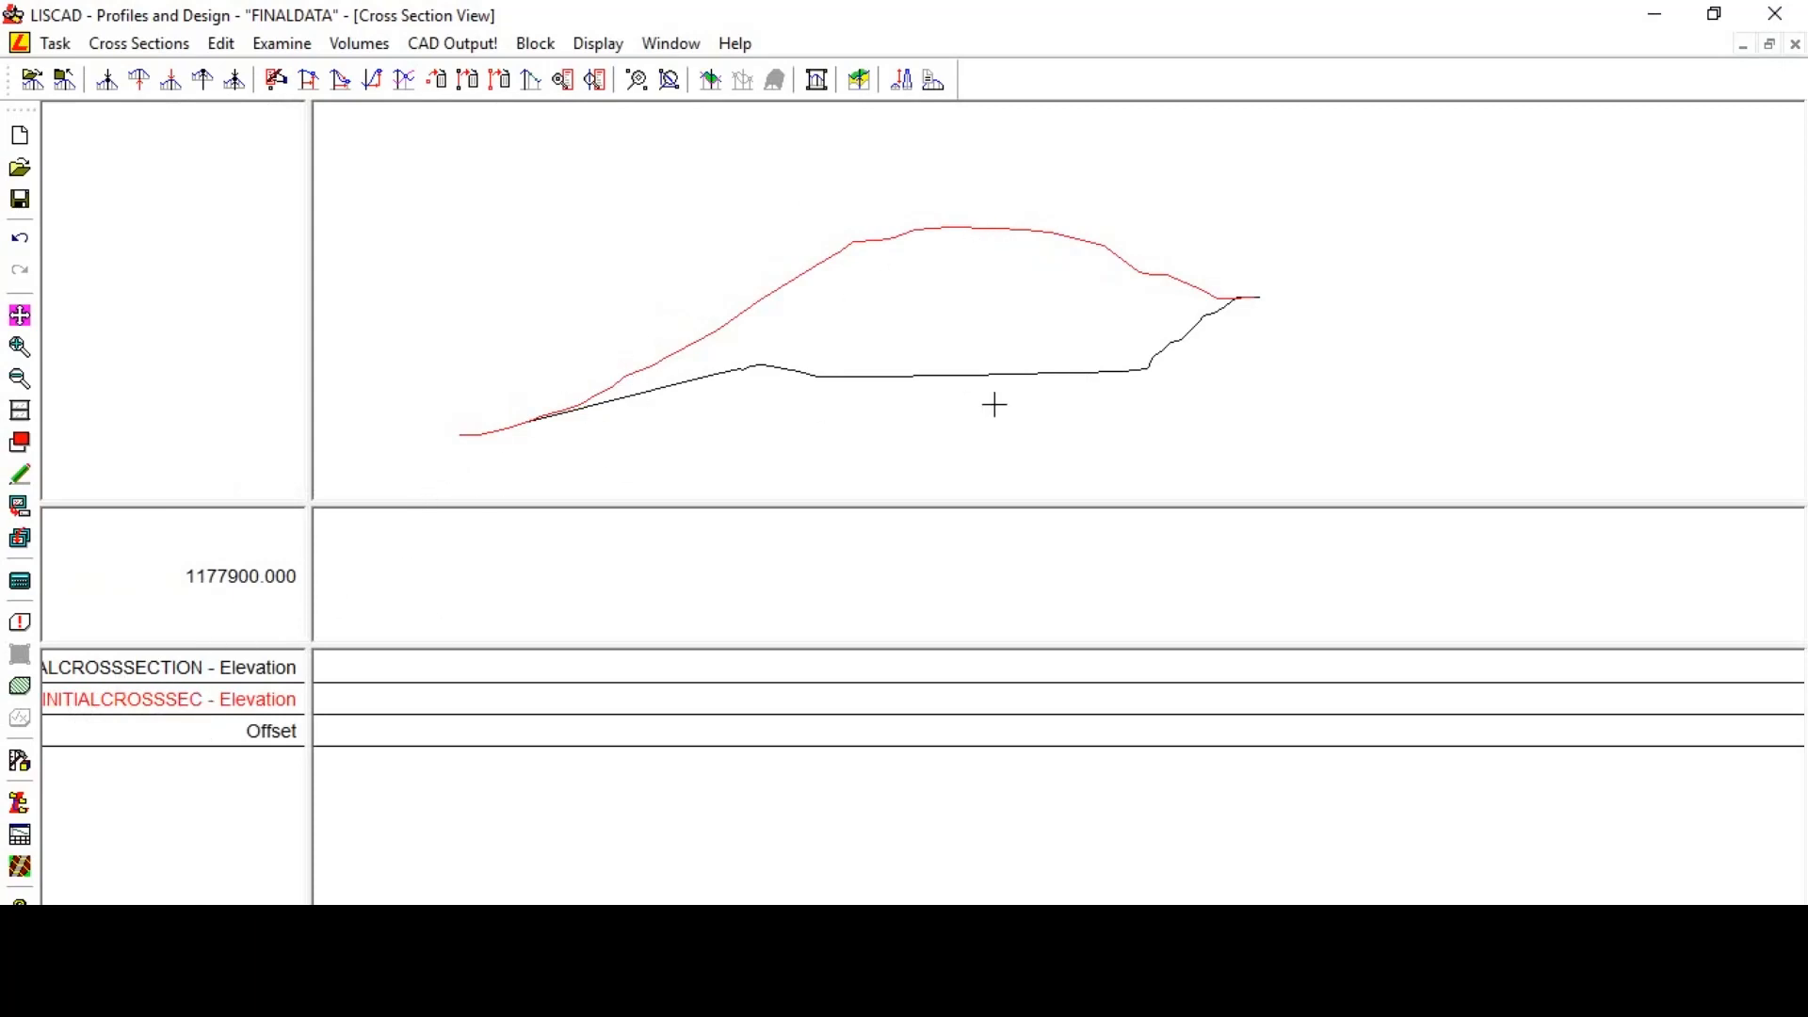
{"action": "right_click", "coordinate": [438, 200]}
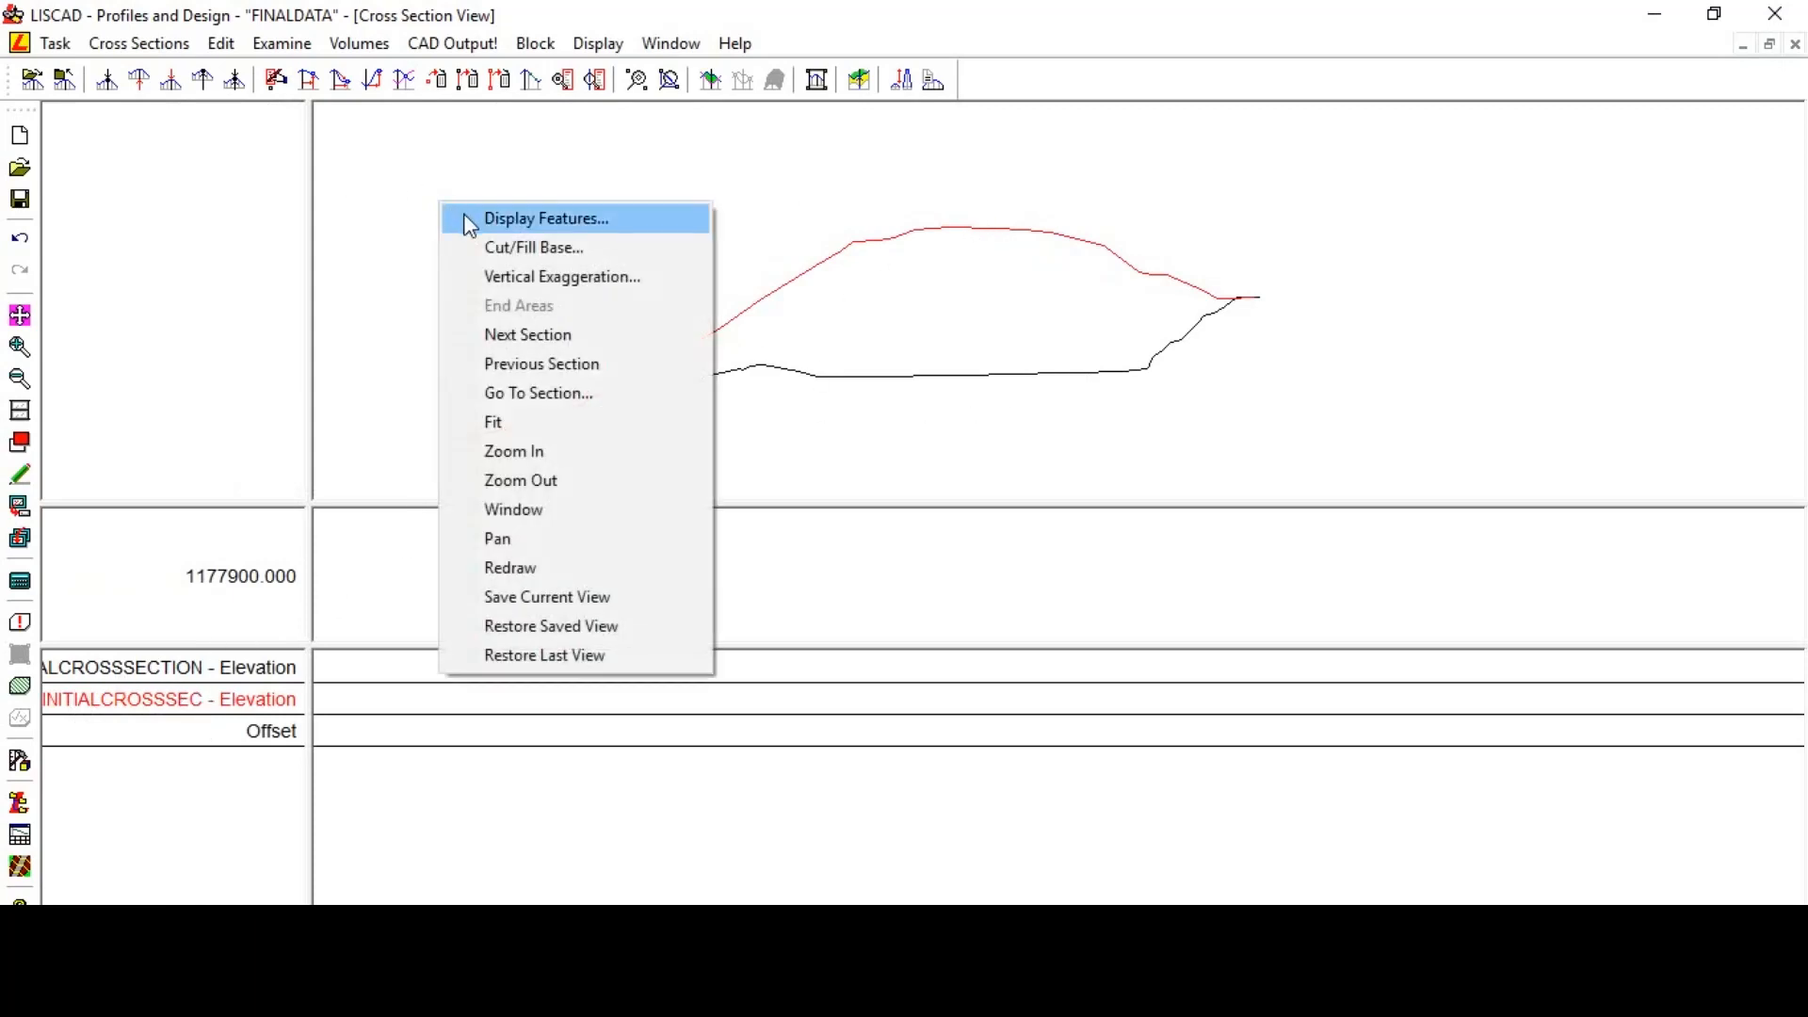
{"action": "left_click", "coordinate": [468, 221]}
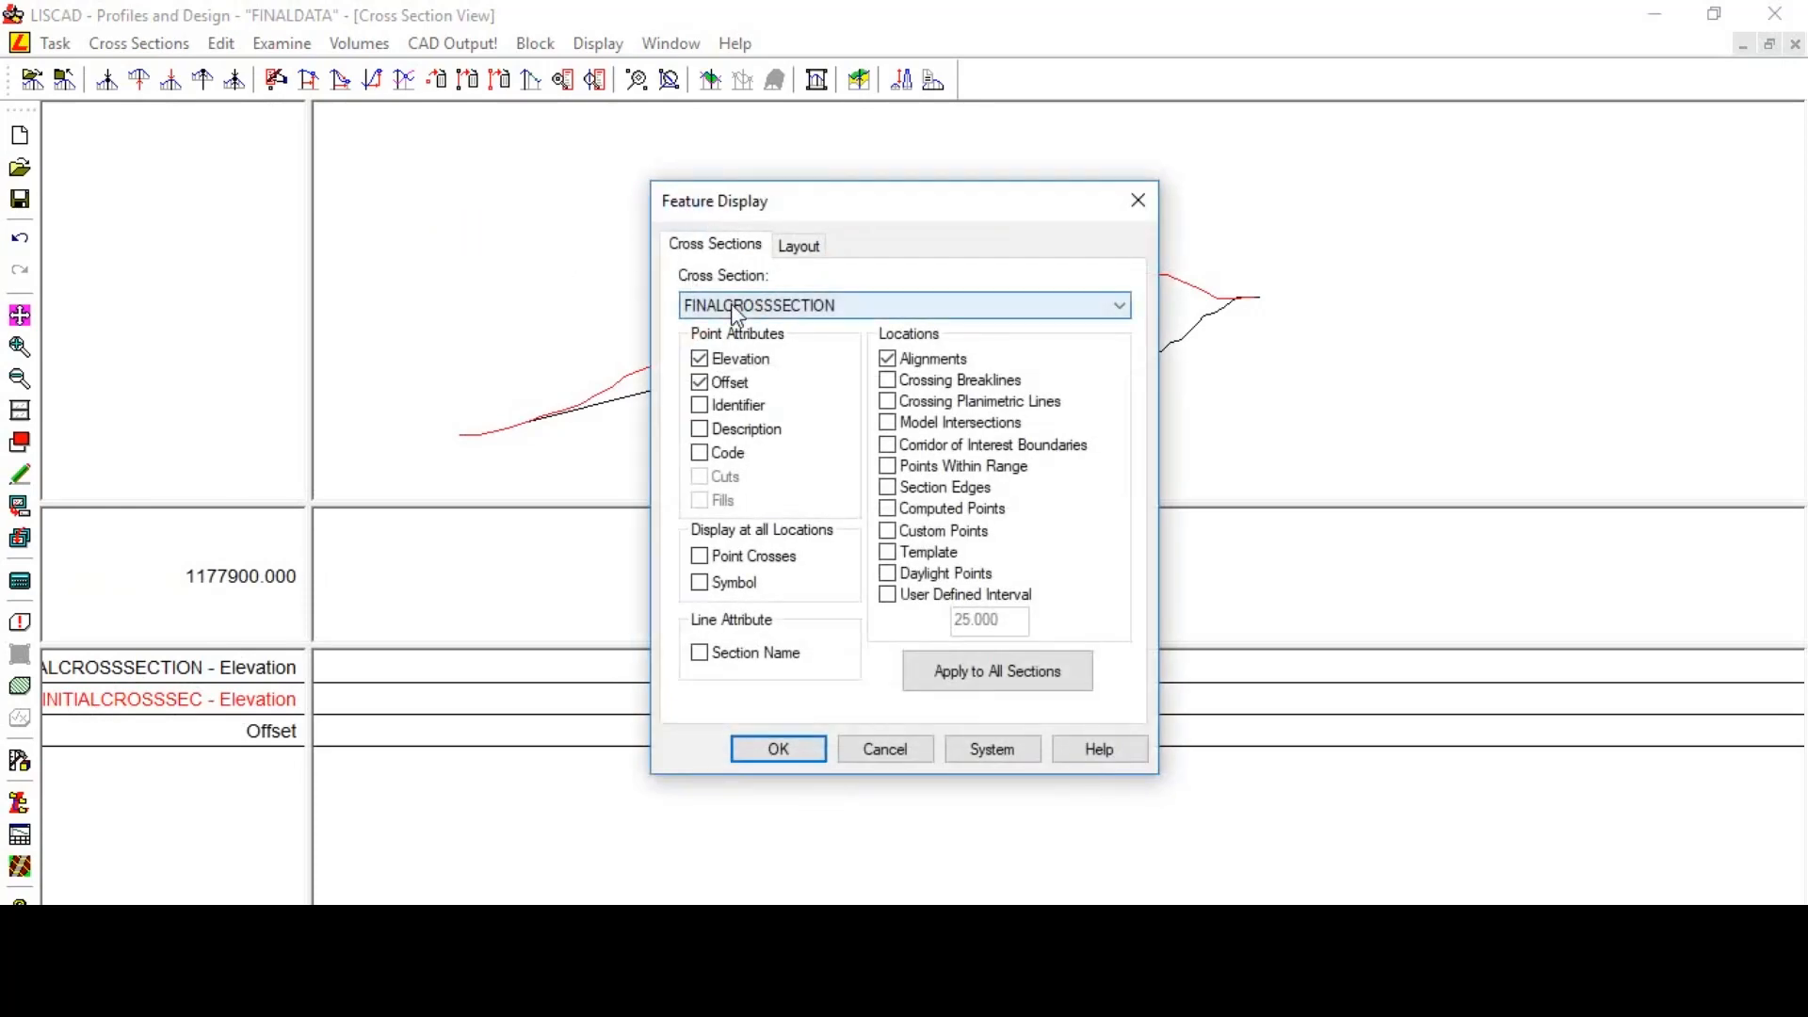
{"action": "left_click", "coordinate": [890, 487]}
{"action": "left_click", "coordinate": [887, 595]}
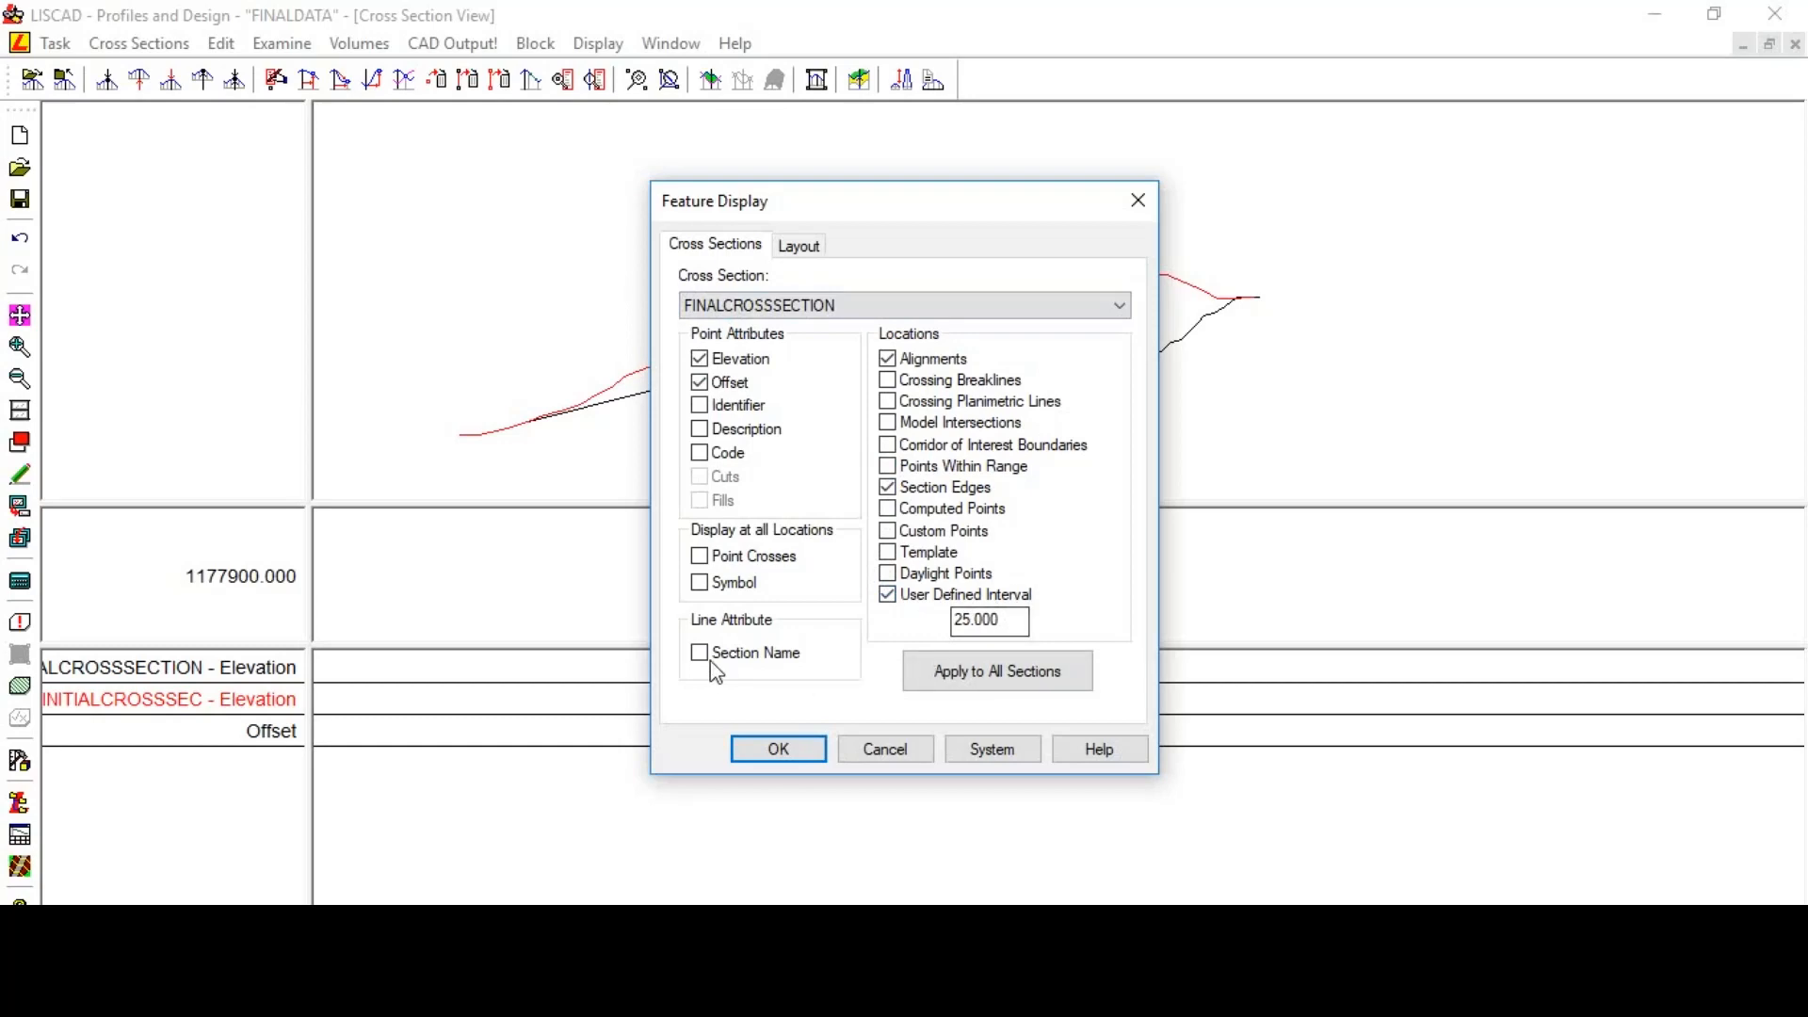
{"action": "left_click", "coordinate": [802, 749]}
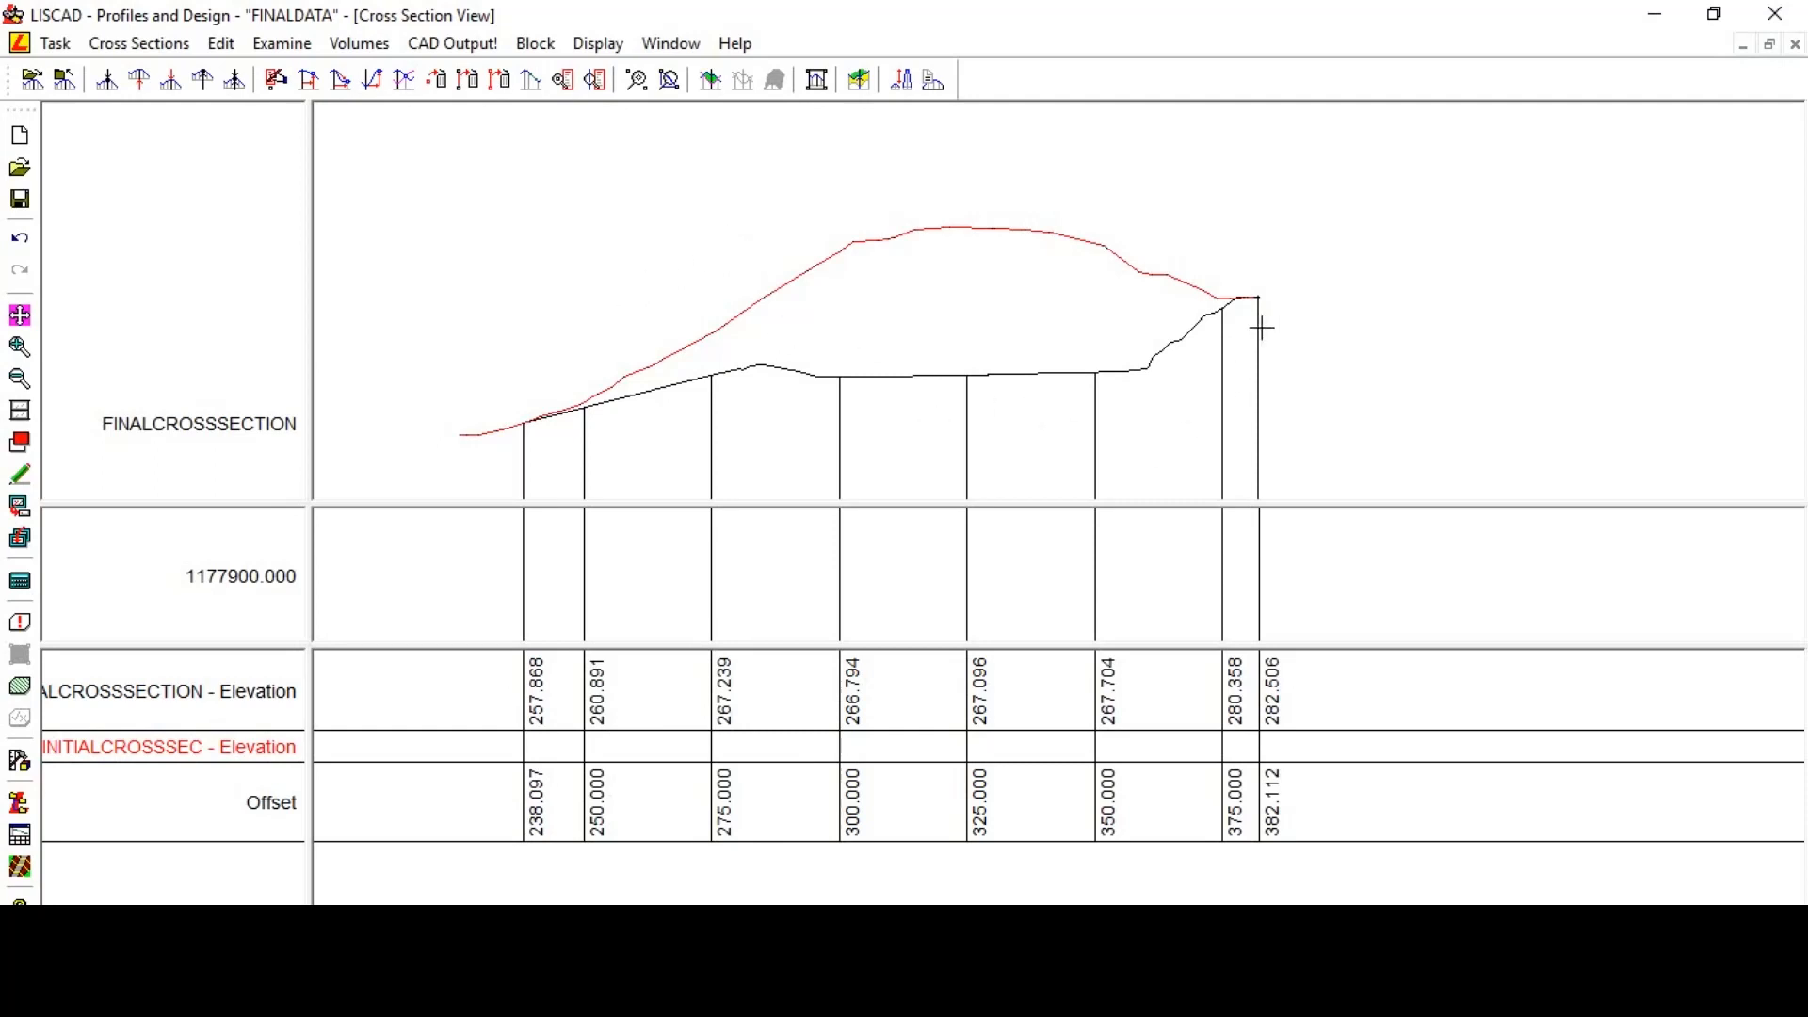
- Show section edges and user-defined interval points for the INITIALCROSSSEC cross sections as well
{"action": "right_click", "coordinate": [479, 272]}
{"action": "left_click", "coordinate": [513, 288]}
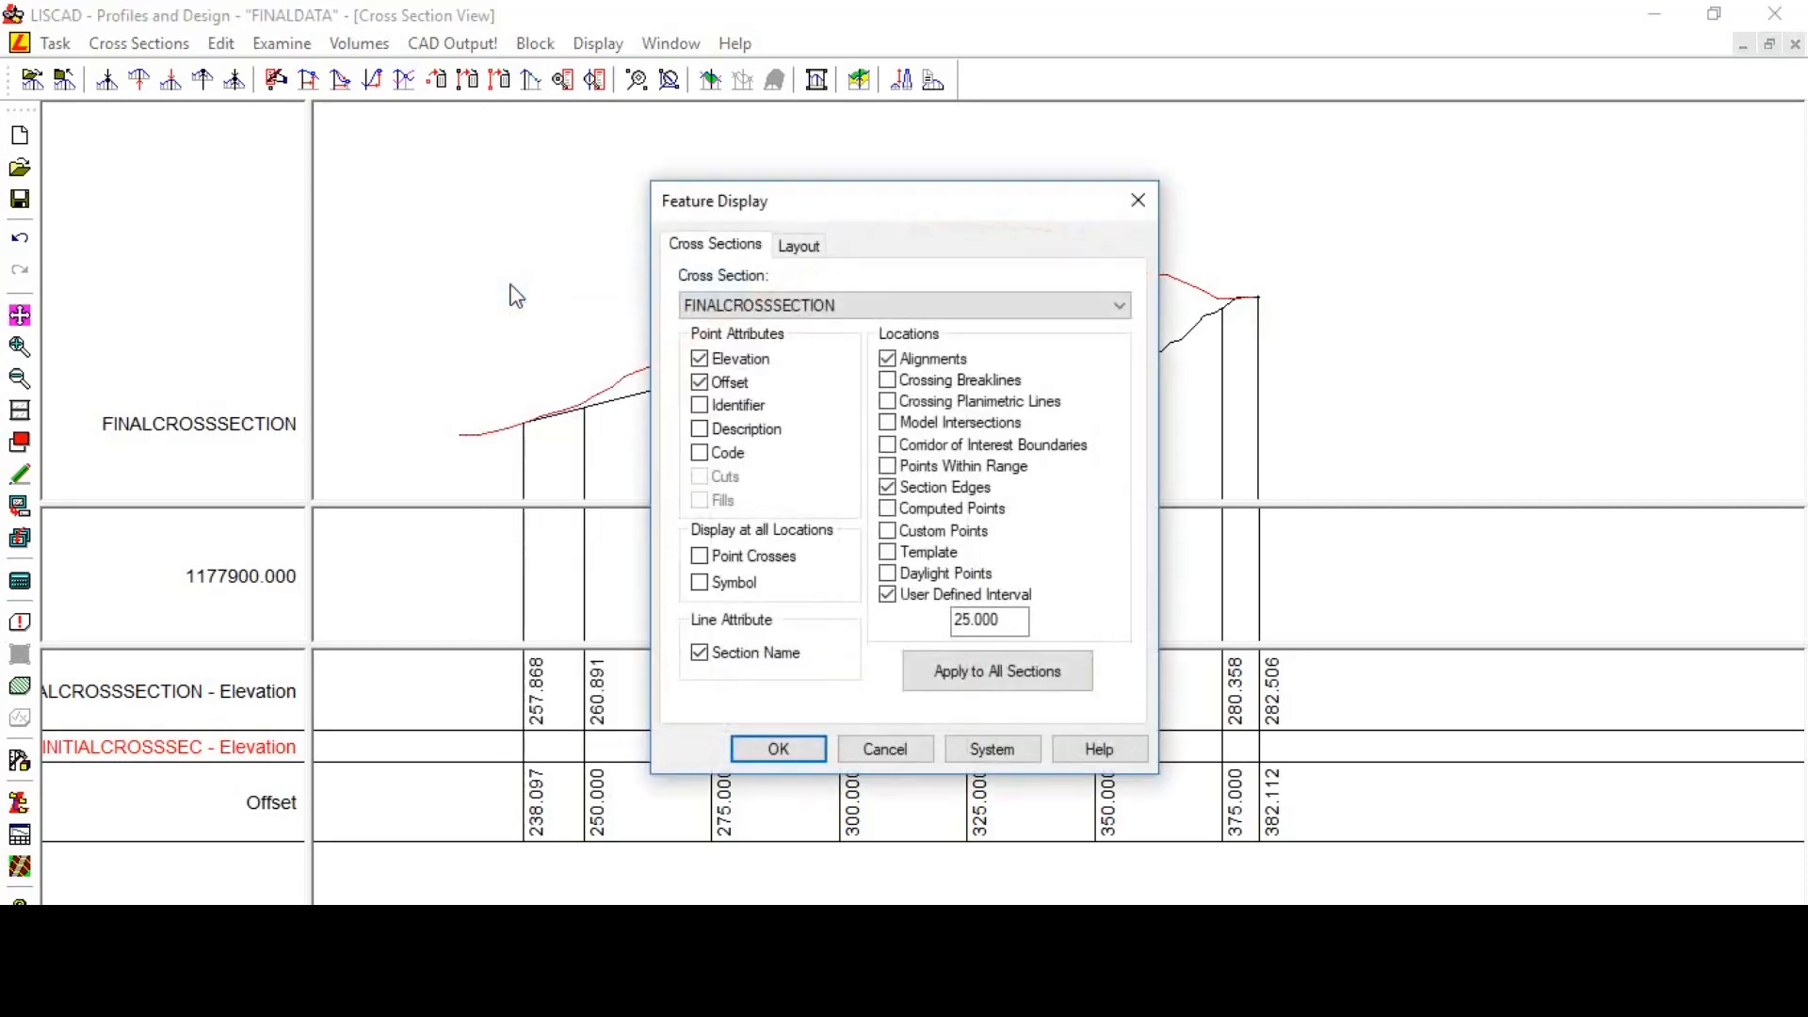
{"action": "left_click", "coordinate": [727, 319]}
{"action": "left_click", "coordinate": [727, 343]}
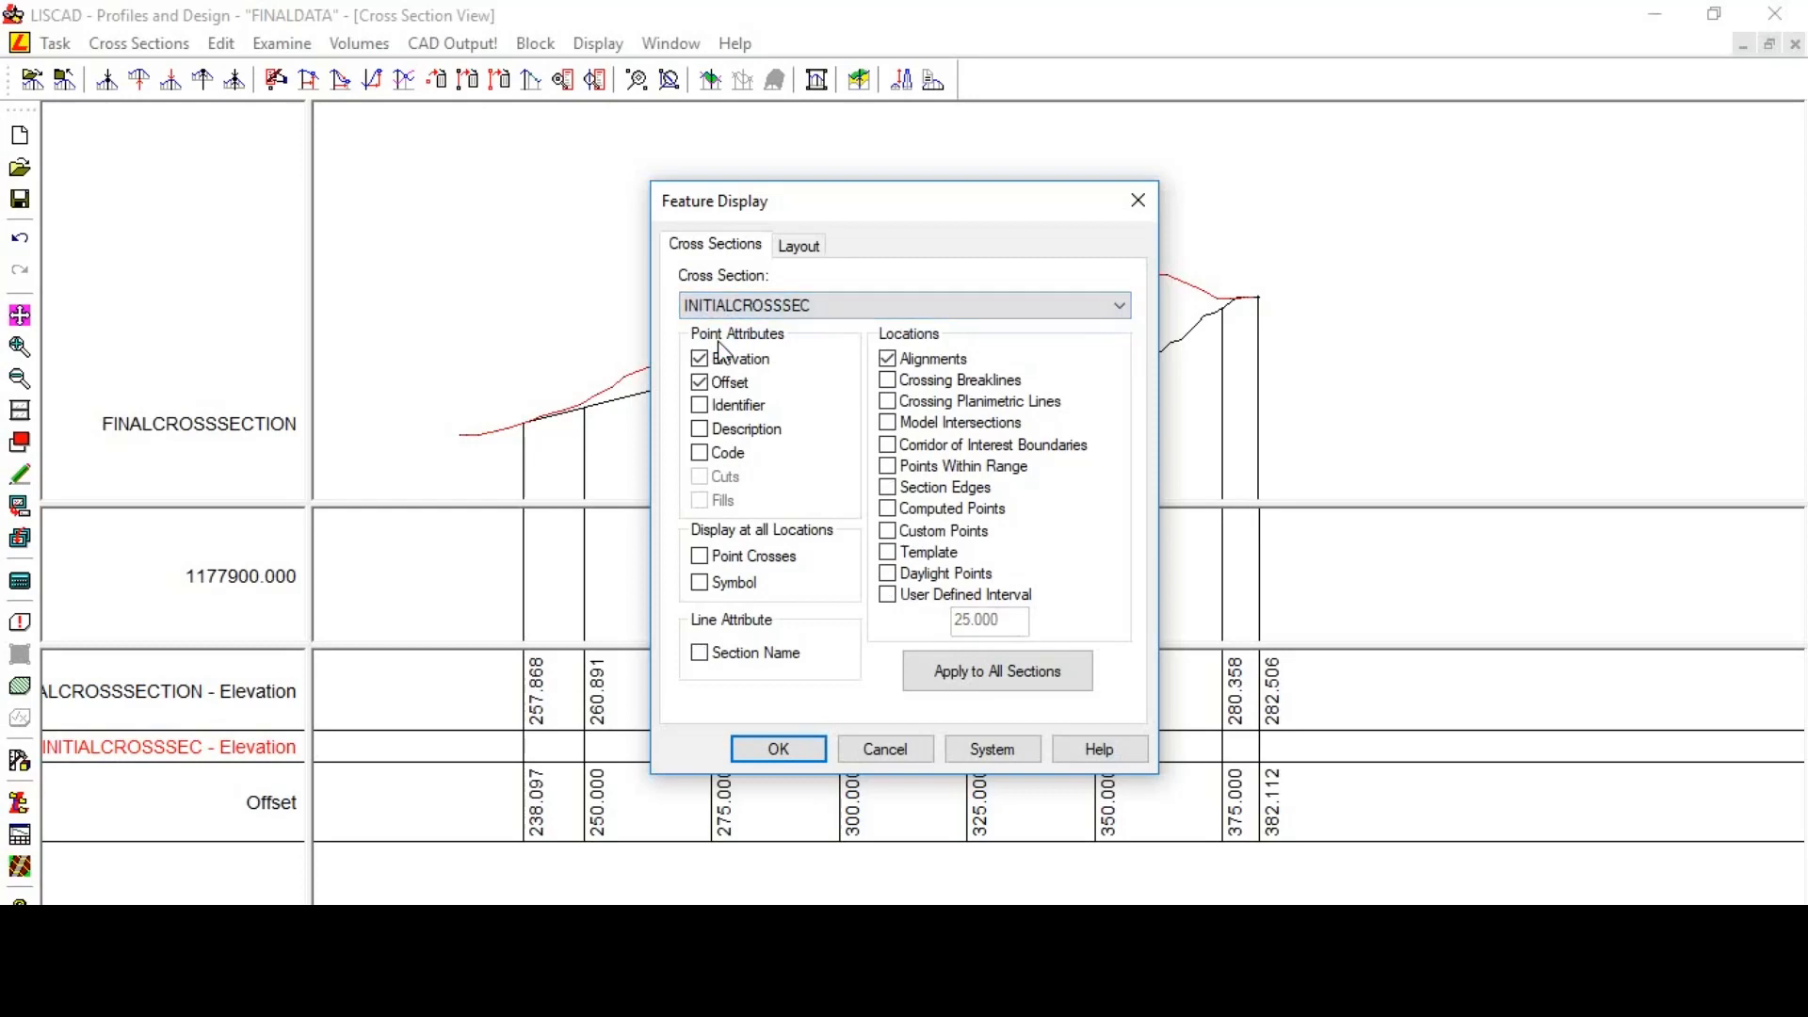
{"action": "left_click", "coordinate": [891, 489]}
{"action": "left_click", "coordinate": [889, 596]}
{"action": "left_click", "coordinate": [781, 751]}
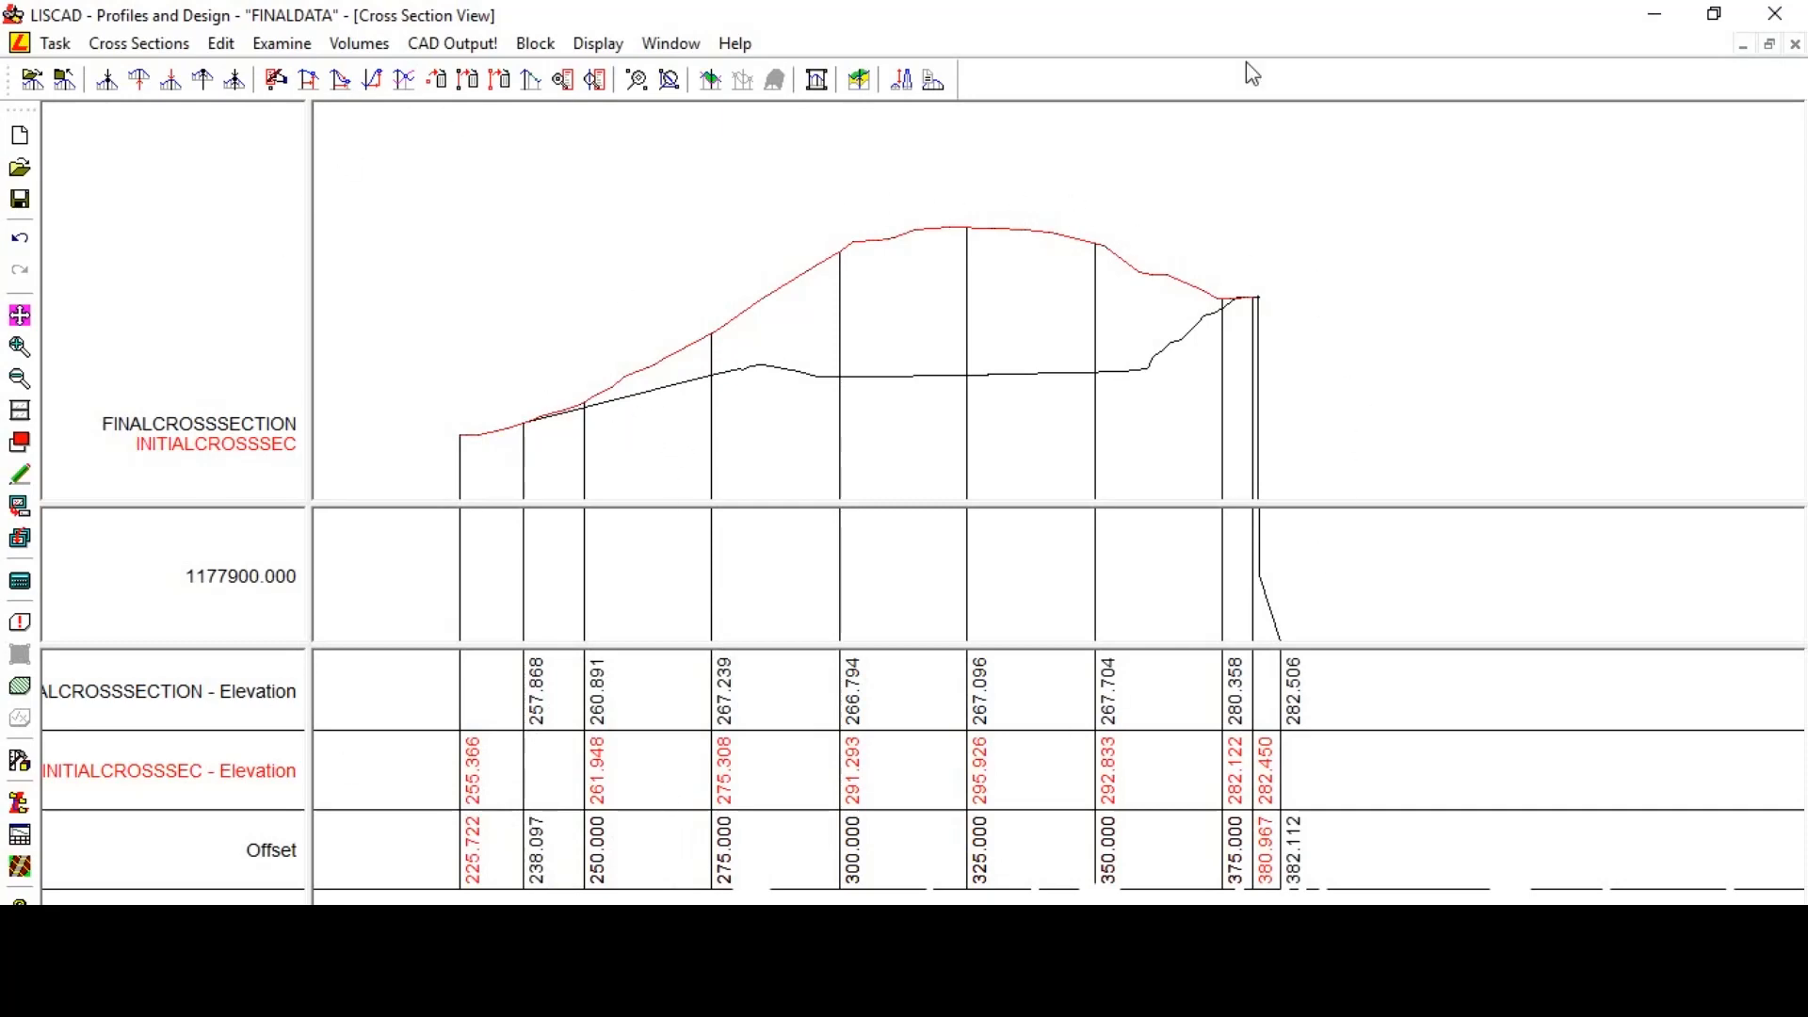
- Step to the next cross section and back to compare the two surfaces
{"action": "left_click", "coordinate": [139, 79]}
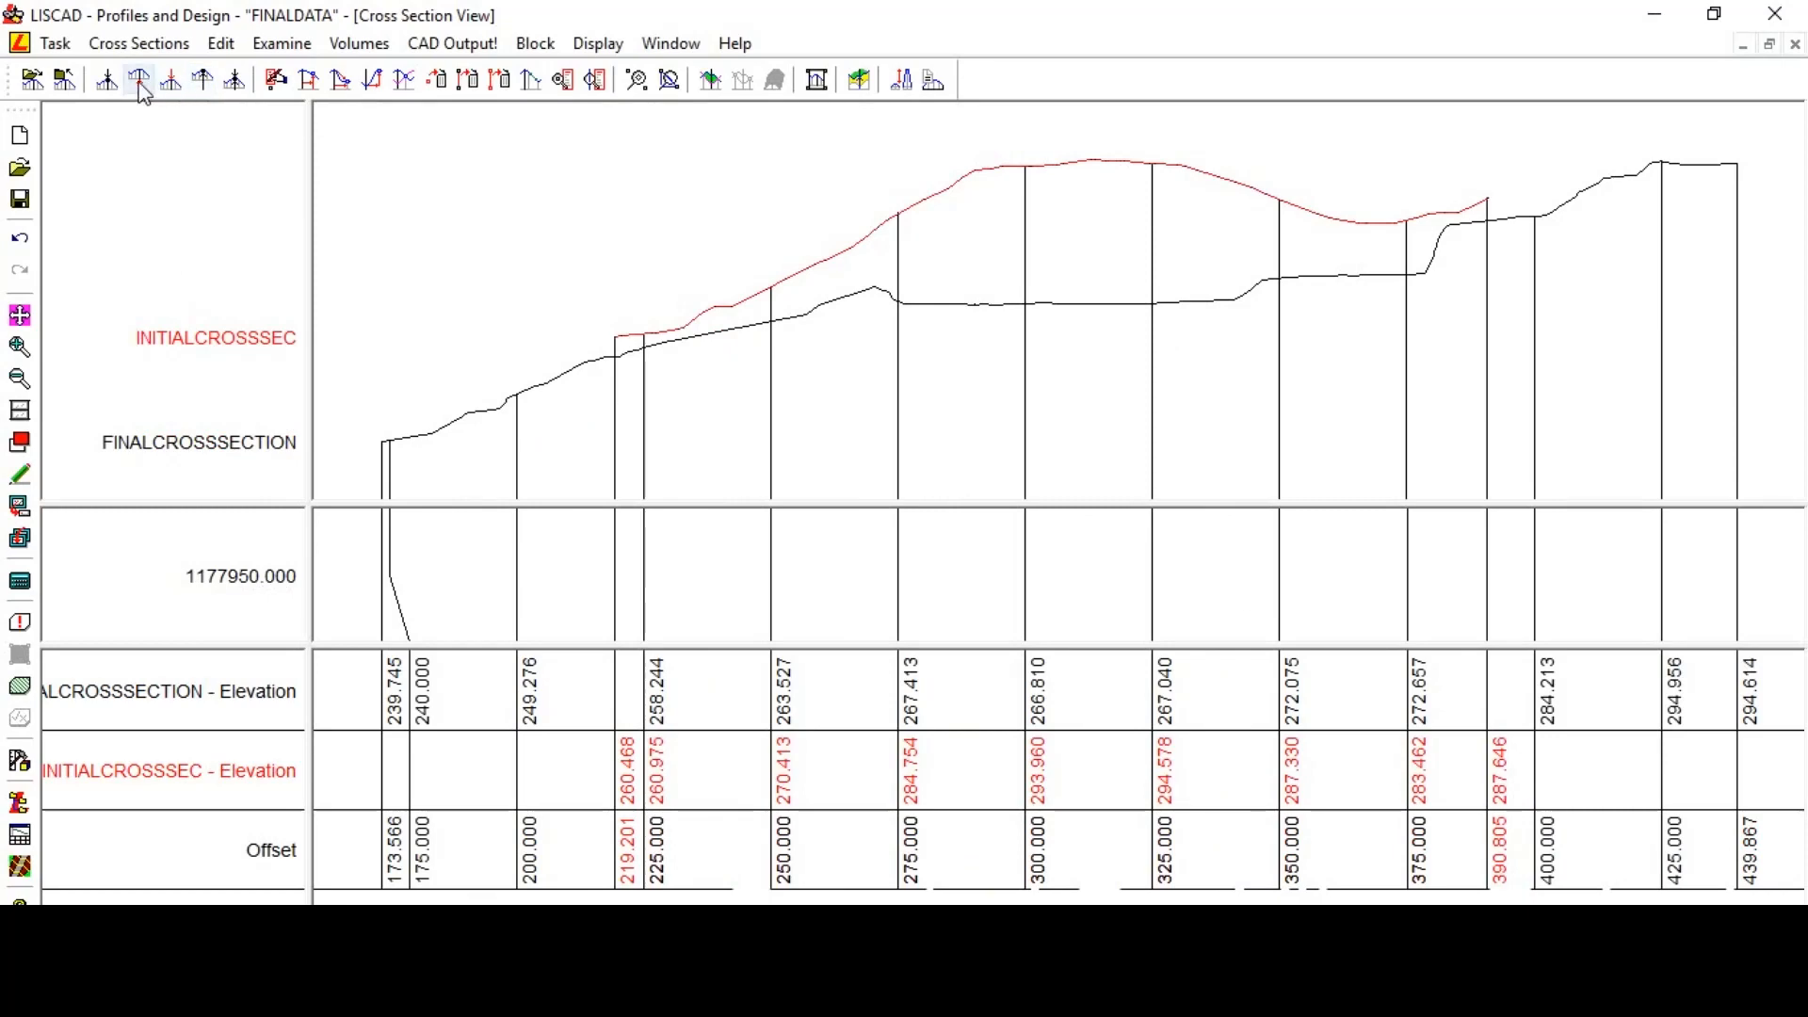
{"action": "left_click", "coordinate": [170, 82]}
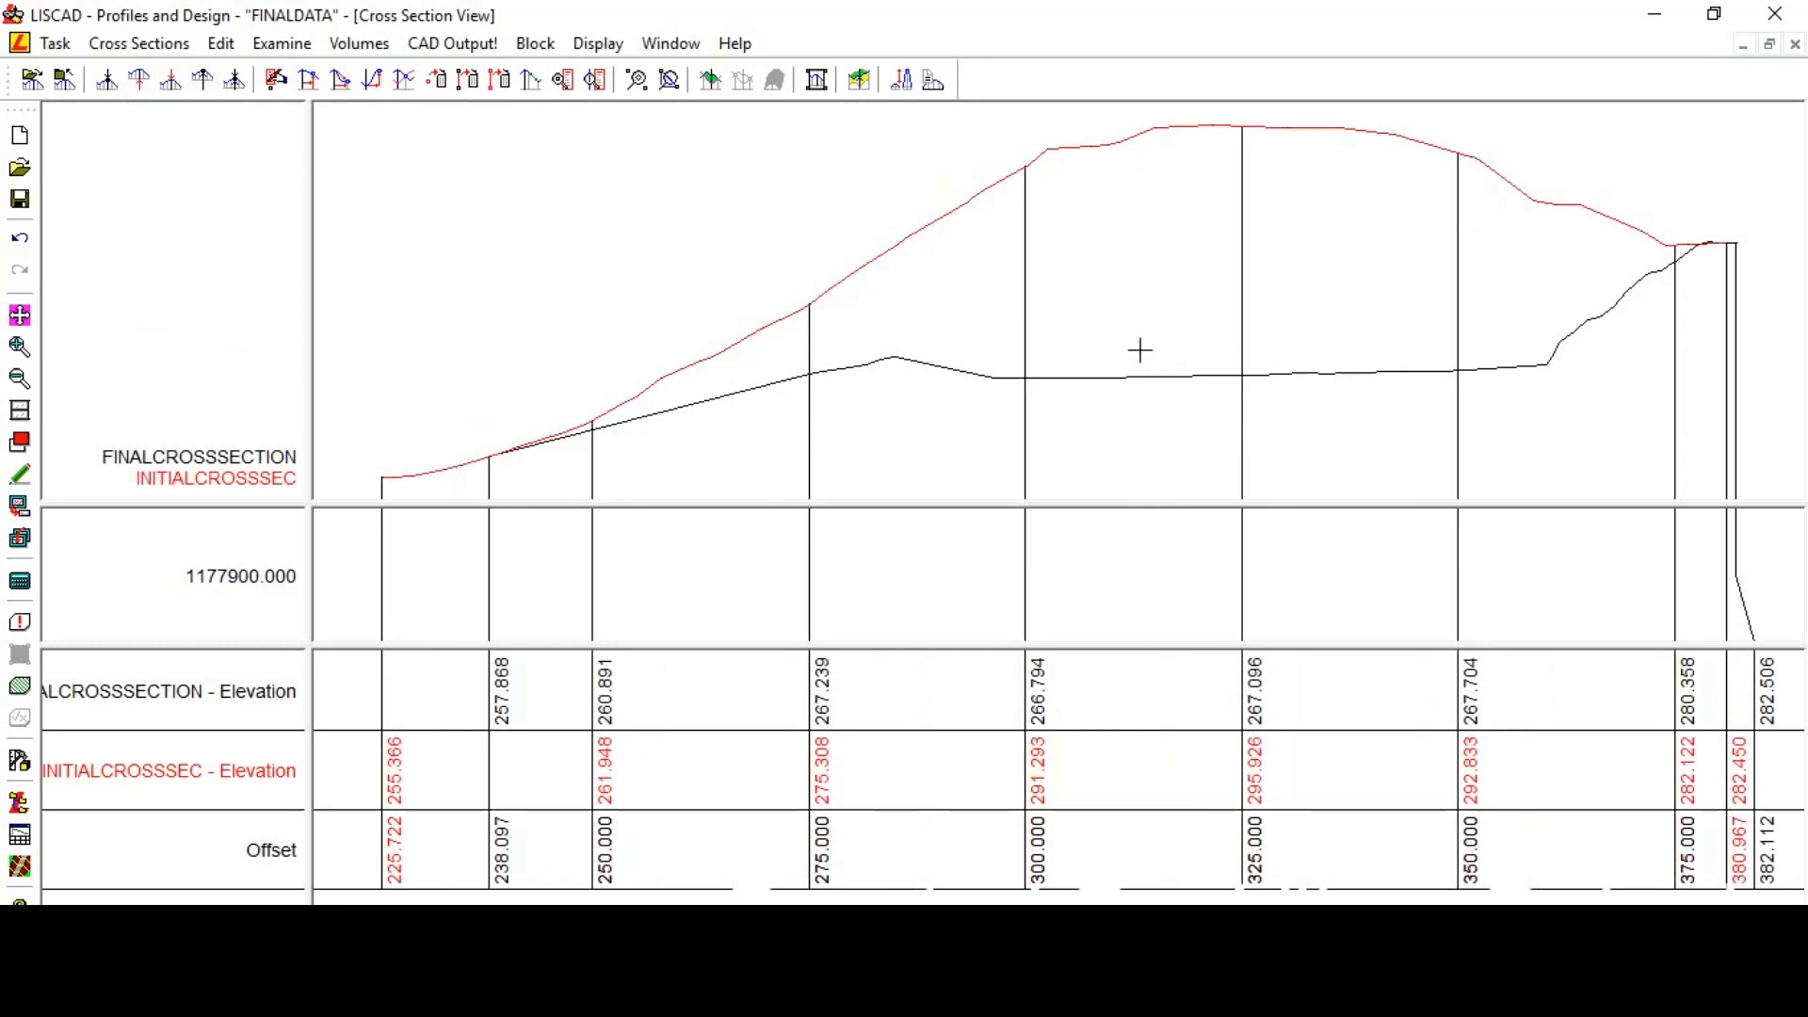
- Define end areas between two surfaces, from INITIALCROSSSEC to FINALCROSSSECTION
{"action": "left_click", "coordinate": [344, 46]}
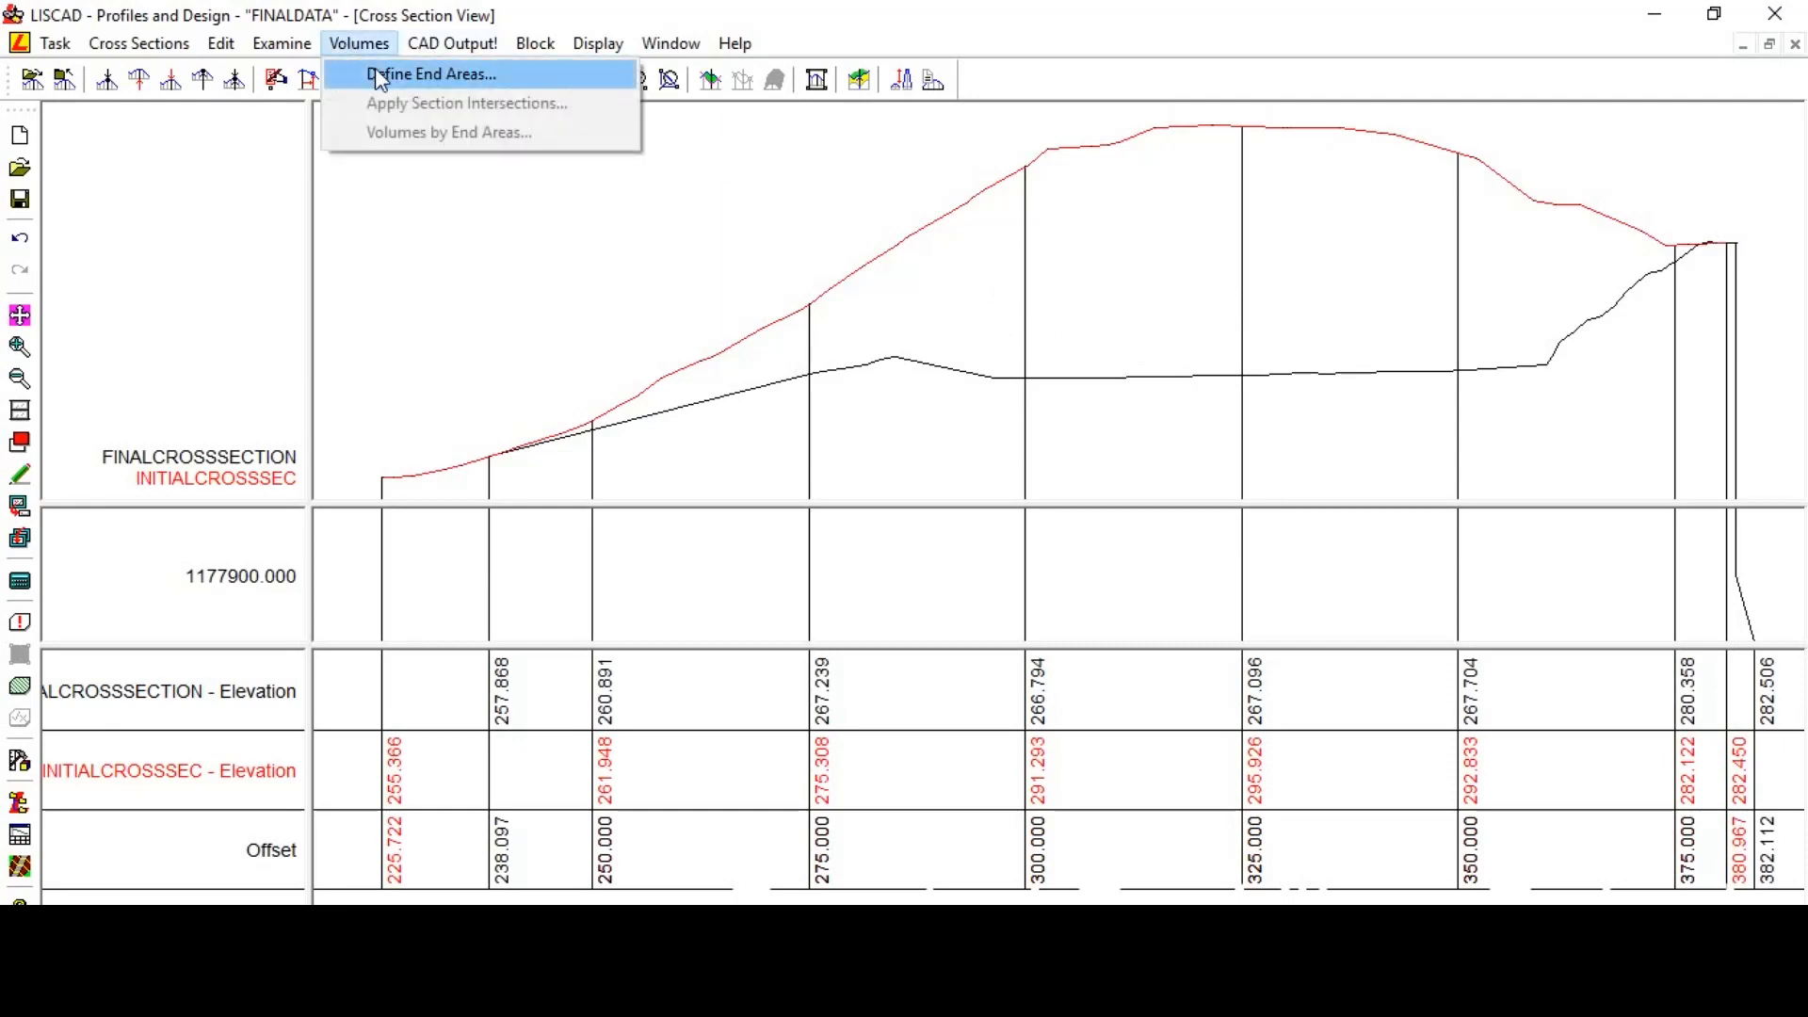
{"action": "left_click", "coordinate": [375, 71]}
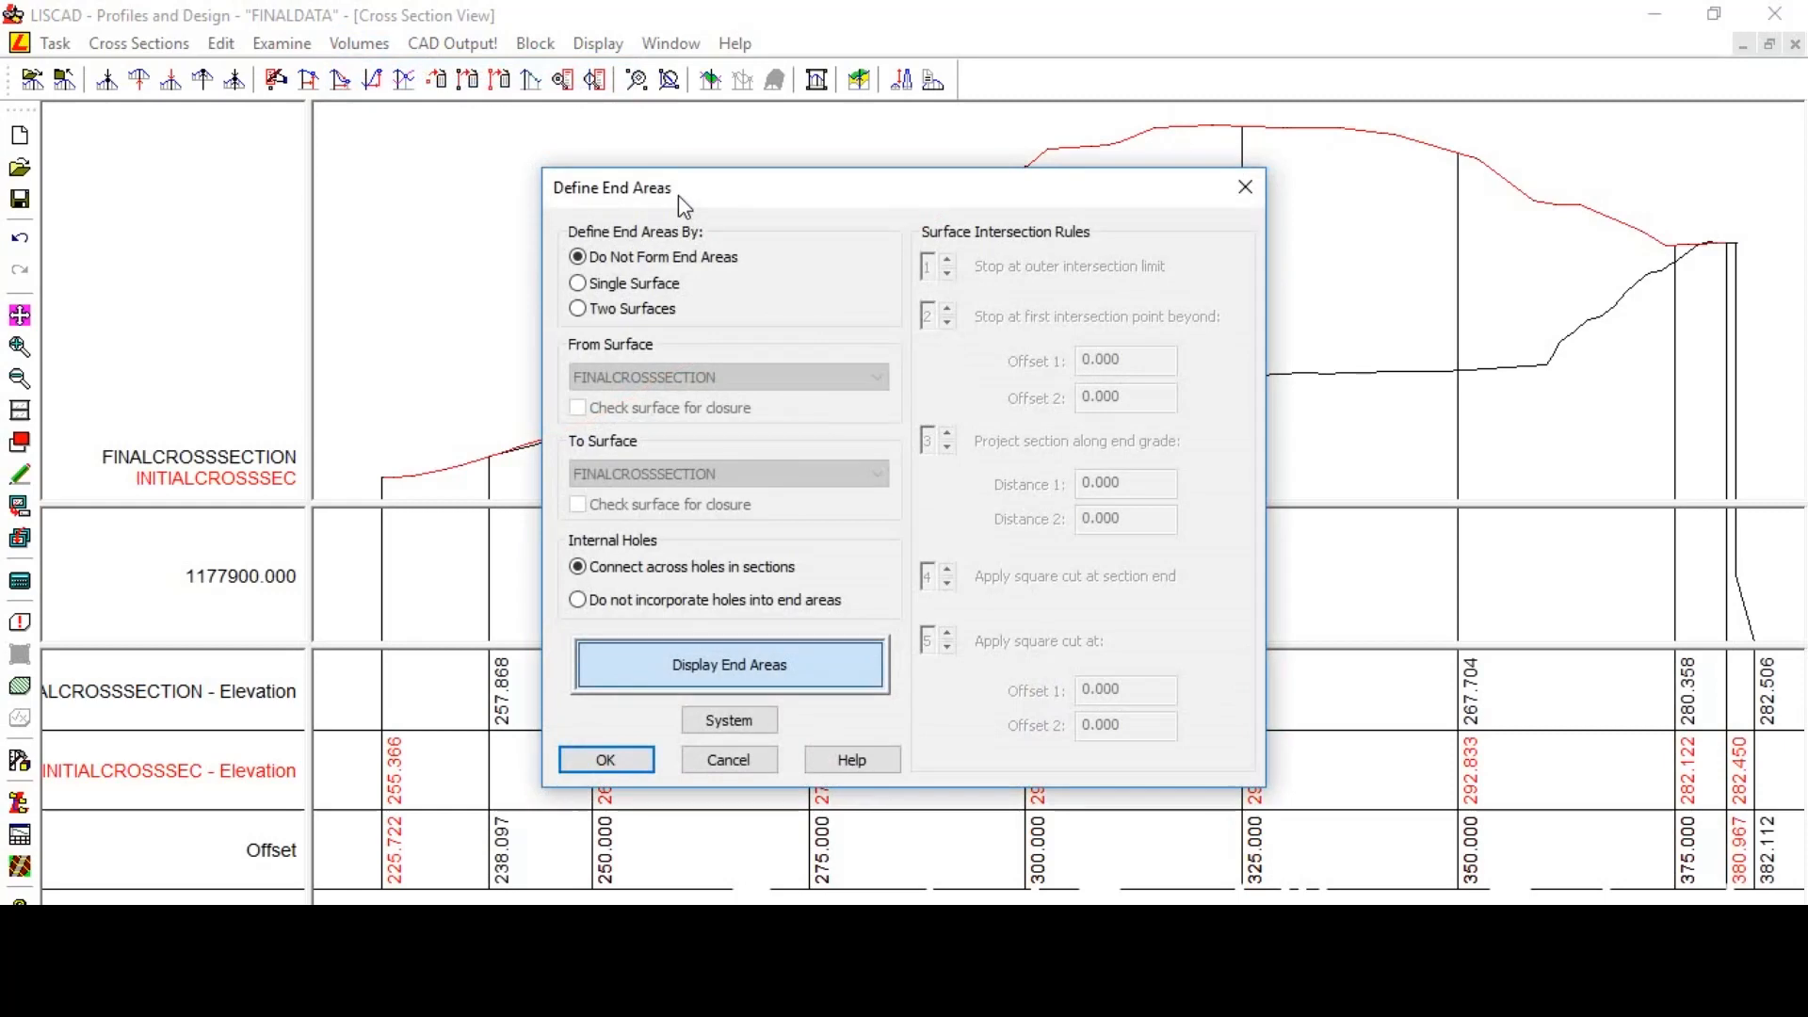
{"action": "left_click_drag", "start_coordinate": [678, 195], "coordinate": [578, 163]}
{"action": "left_click", "coordinate": [500, 280]}
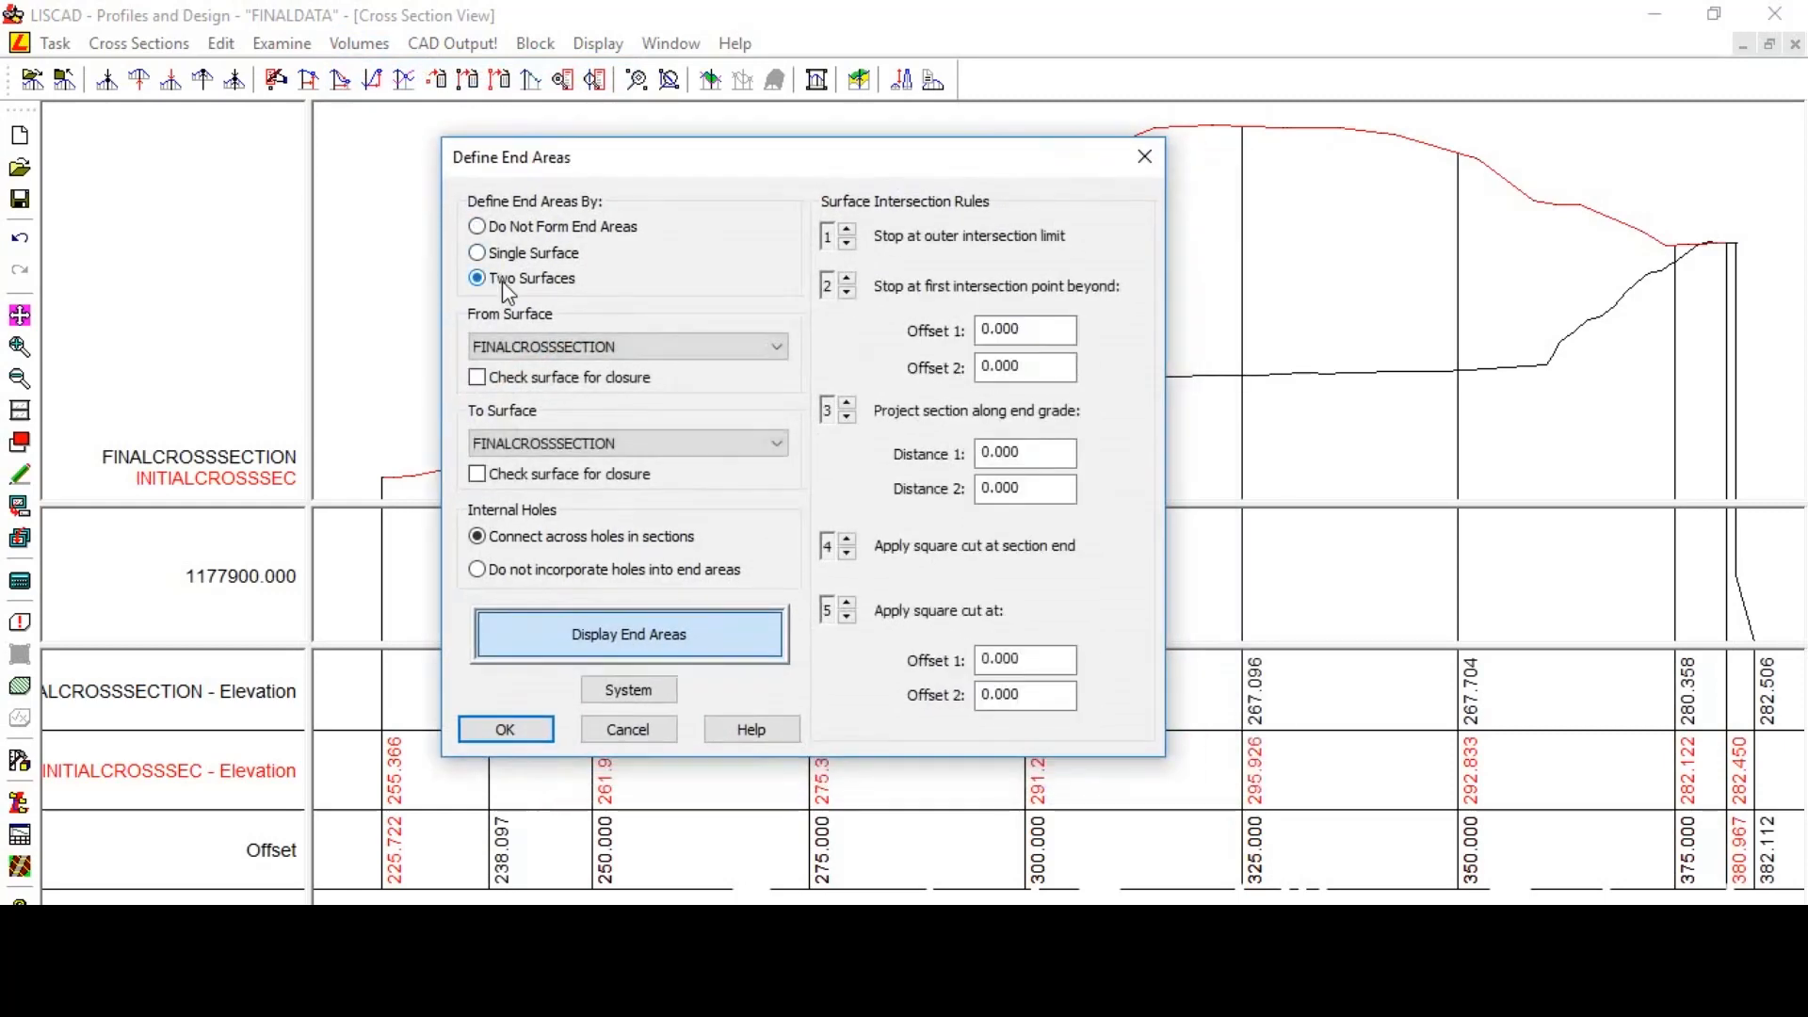
{"action": "left_click", "coordinate": [558, 352]}
{"action": "left_click", "coordinate": [541, 387]}
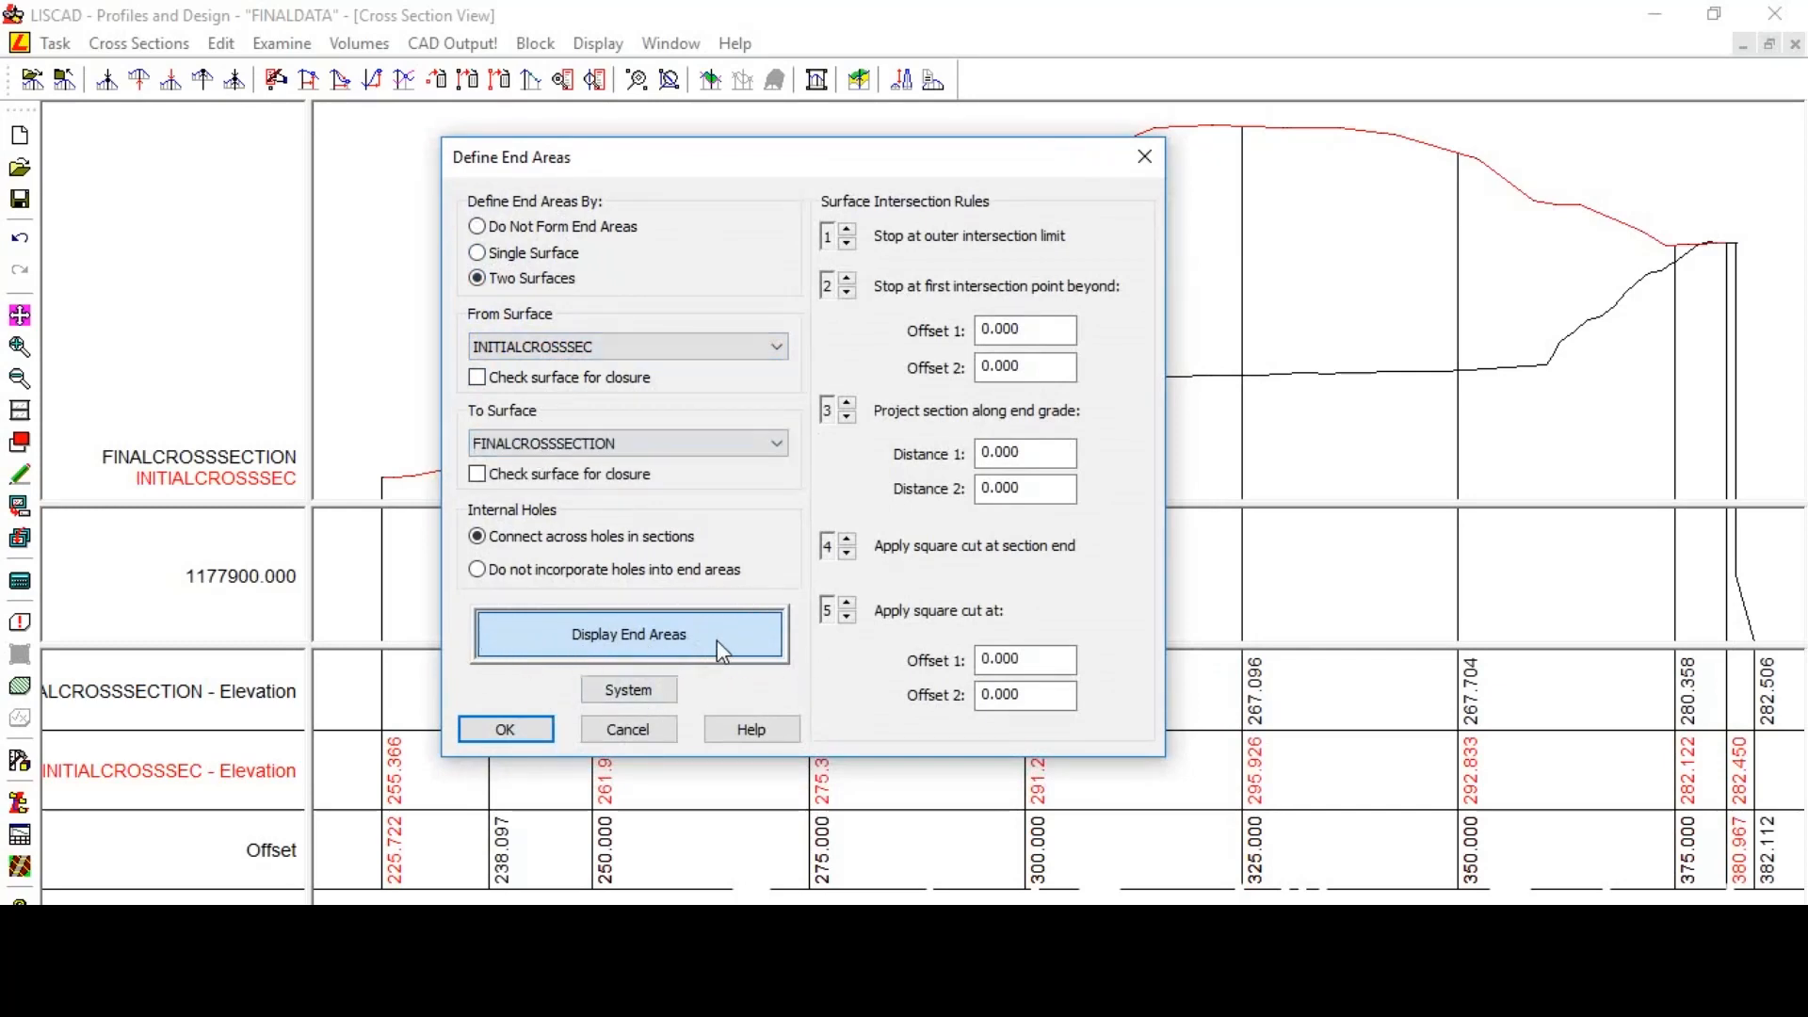
{"action": "left_click", "coordinate": [505, 733]}
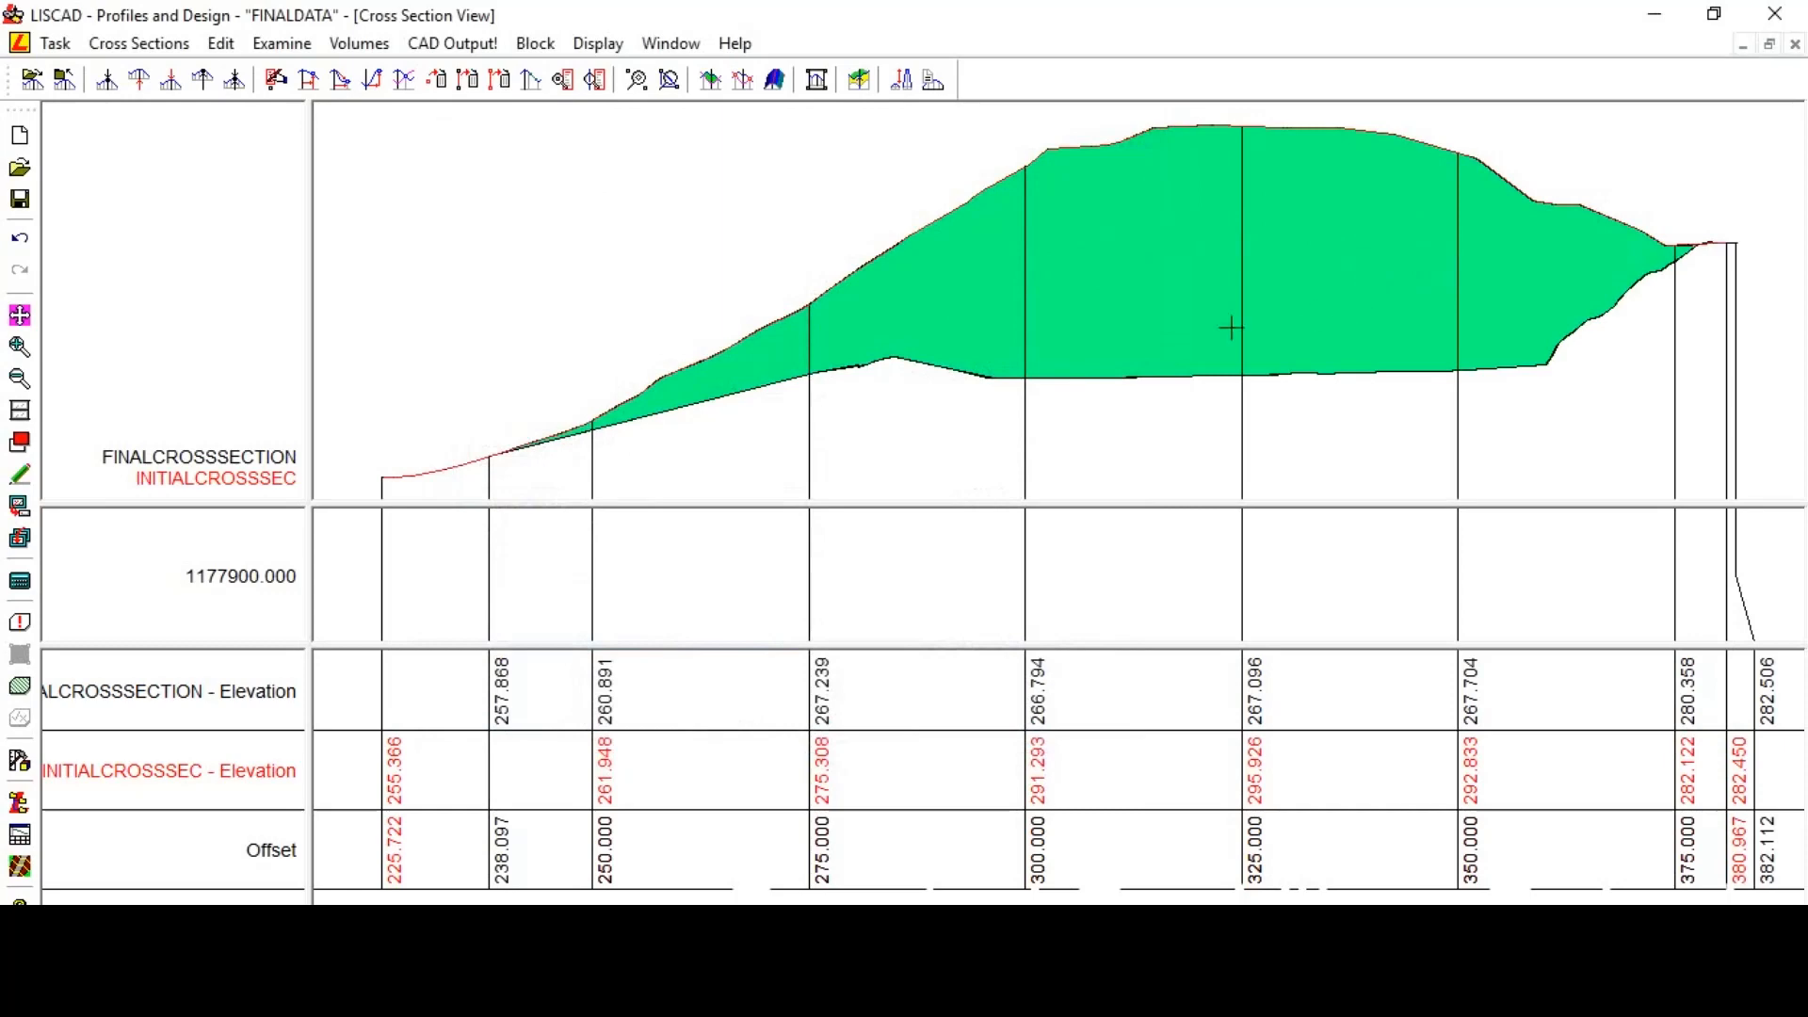
- Compute volumes by end areas from start chainage 1177900.000 to end chainage 1178620.000
{"action": "left_click", "coordinate": [363, 44]}
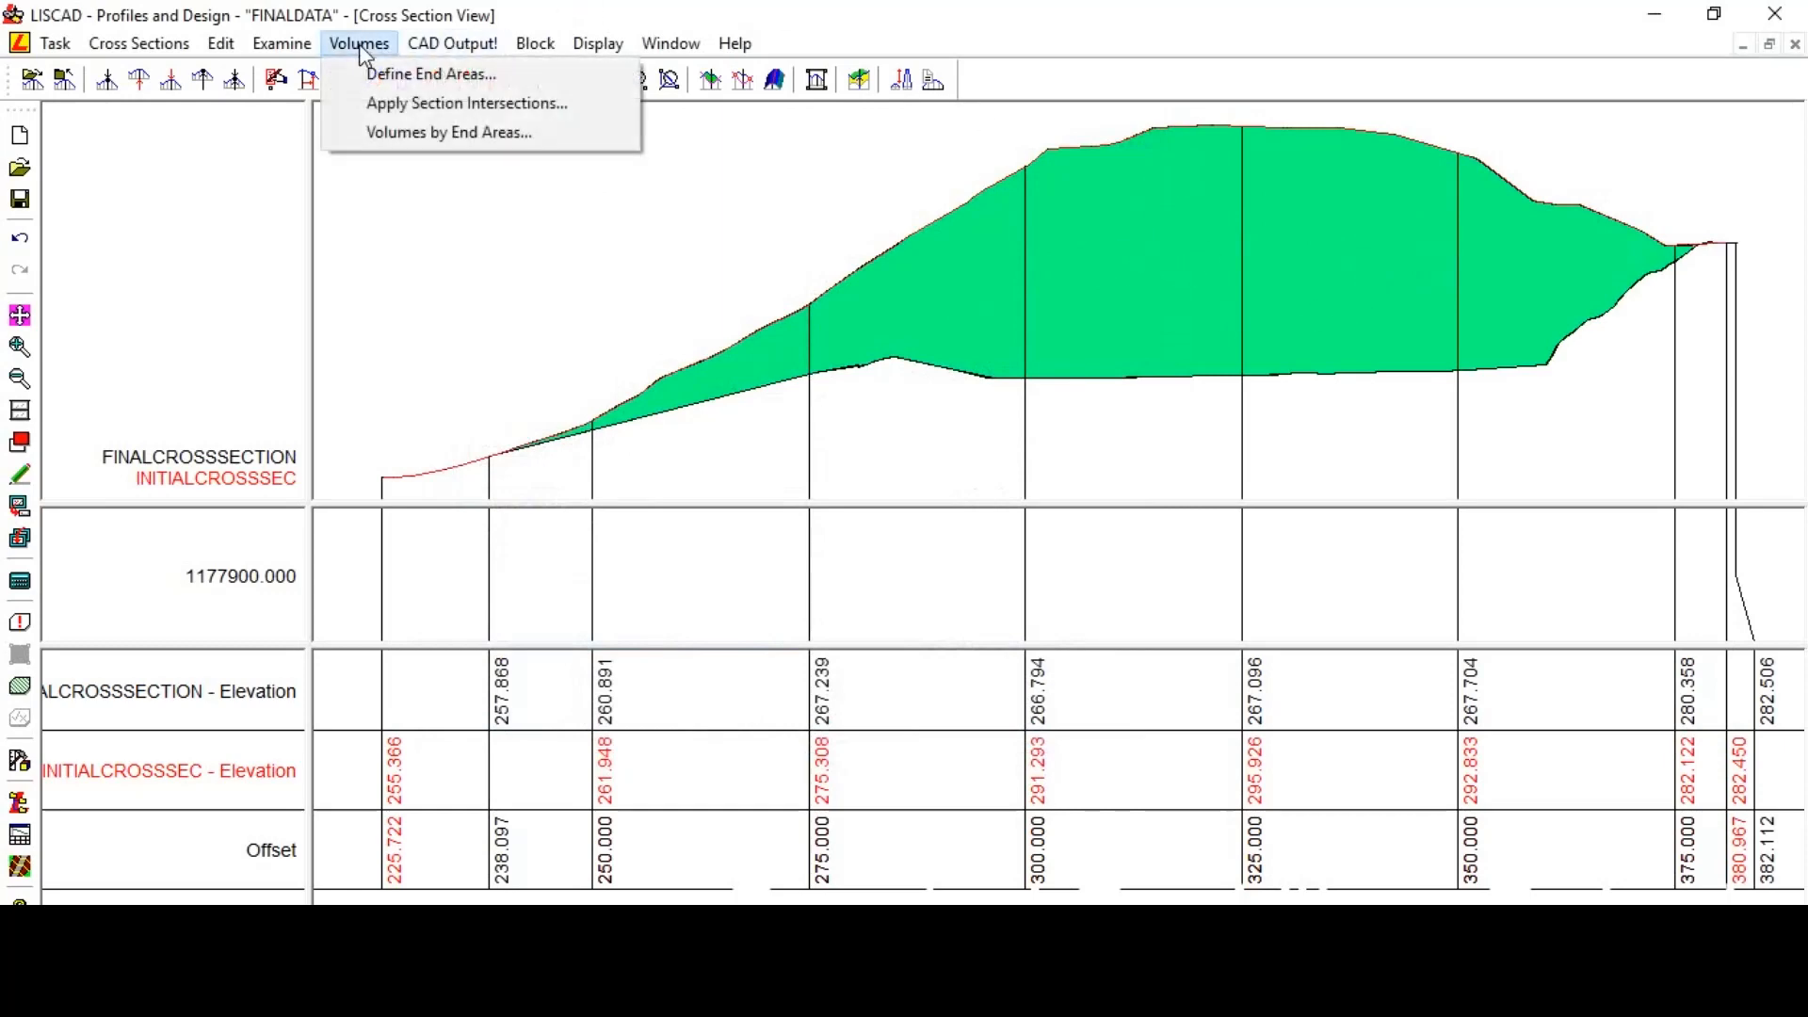
{"action": "left_click", "coordinate": [394, 130]}
{"action": "left_click", "coordinate": [976, 385]}
{"action": "left_click", "coordinate": [976, 384]}
{"action": "left_click", "coordinate": [977, 384]}
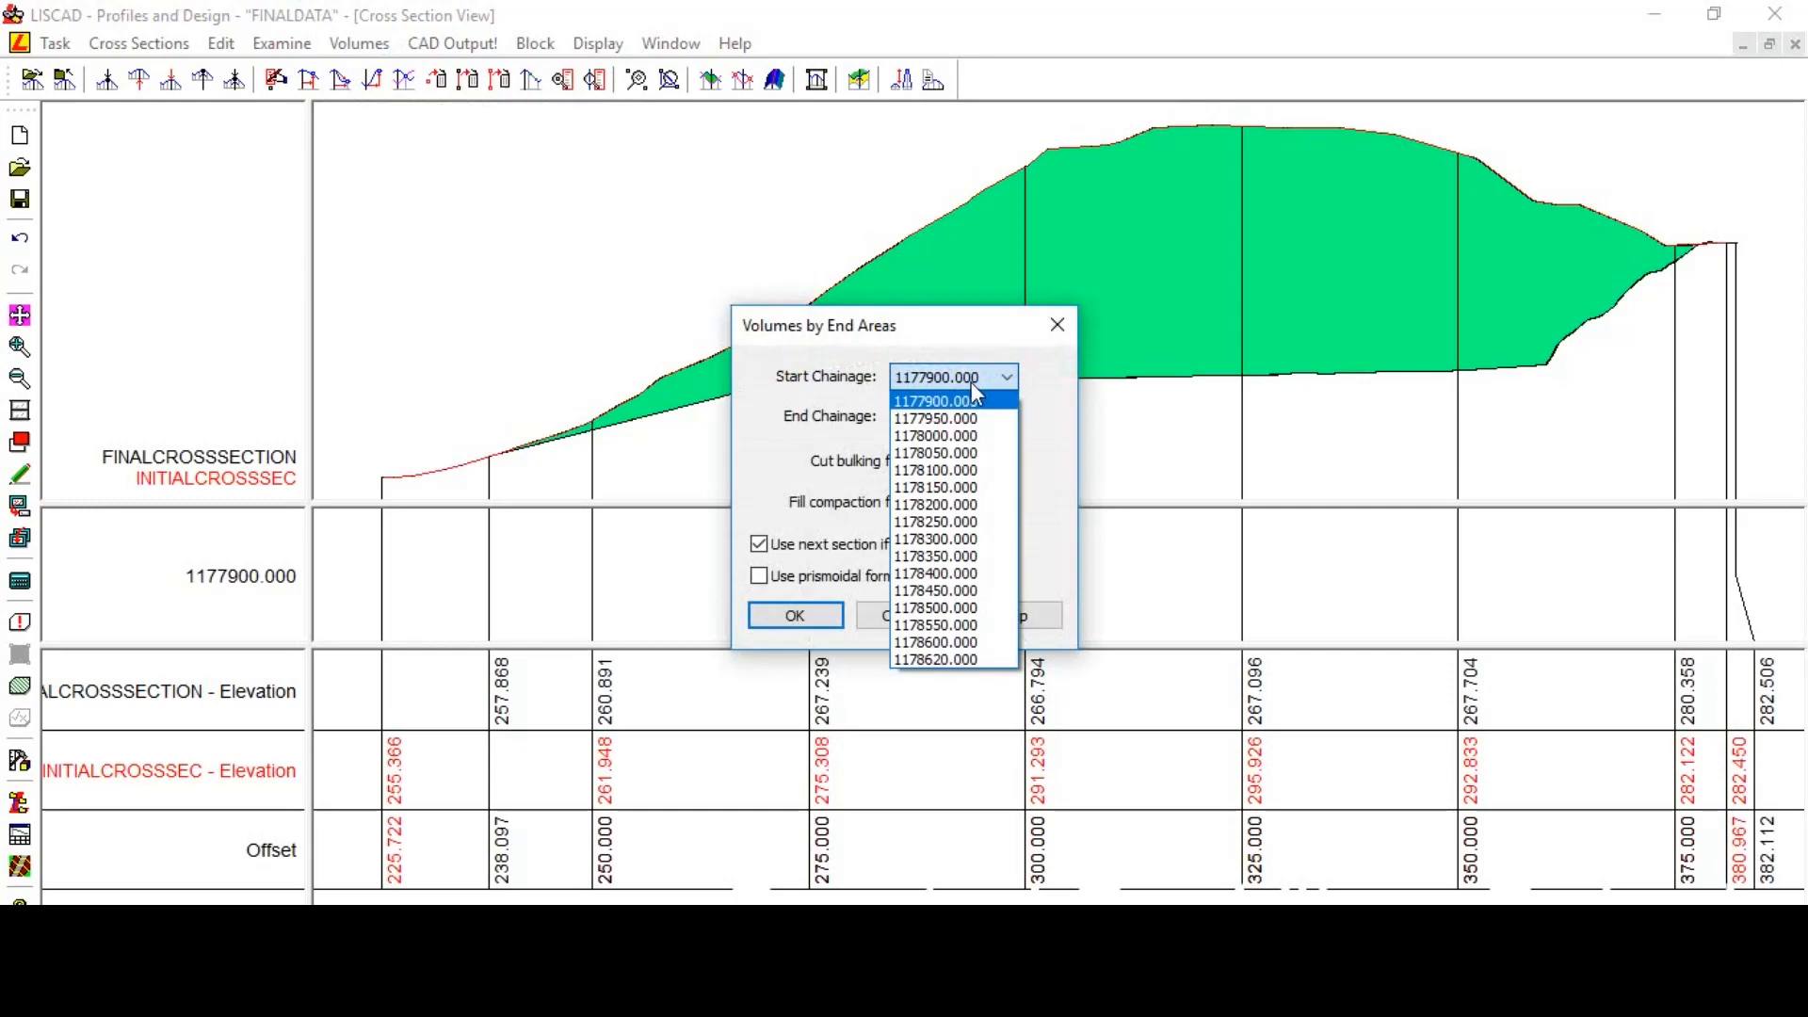
{"action": "left_click", "coordinate": [972, 384]}
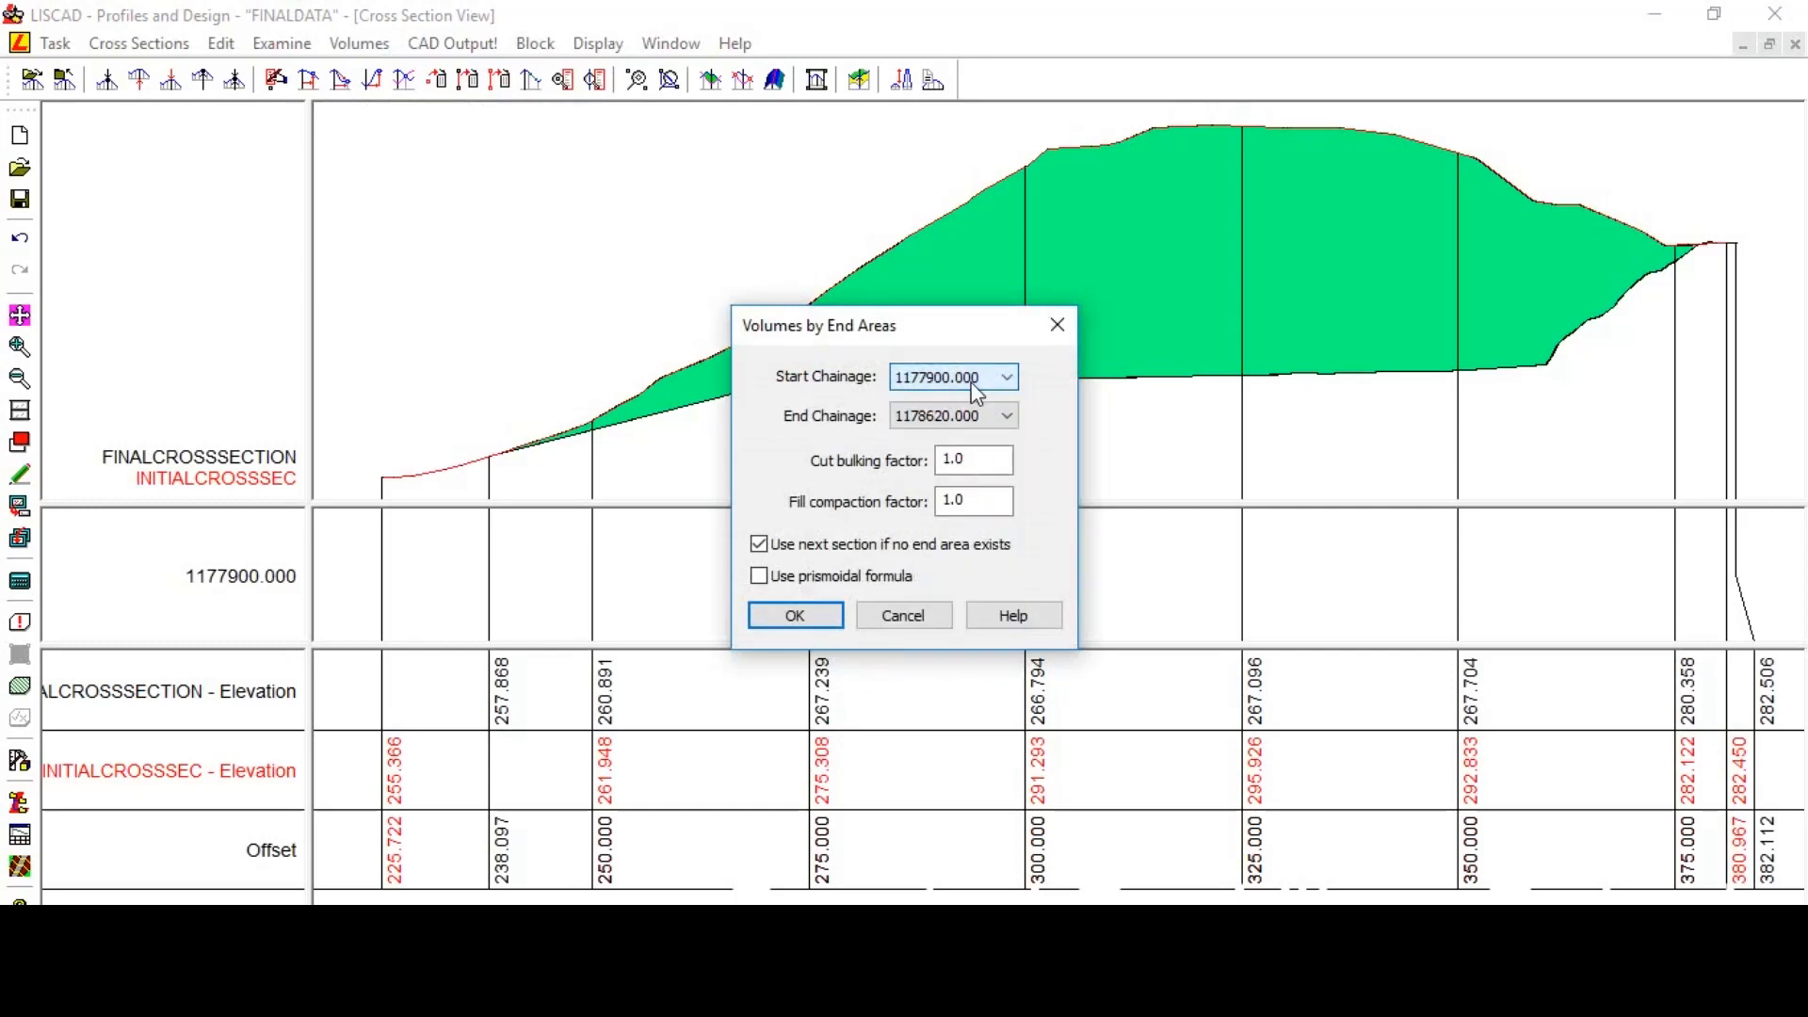
{"action": "left_click", "coordinate": [961, 421]}
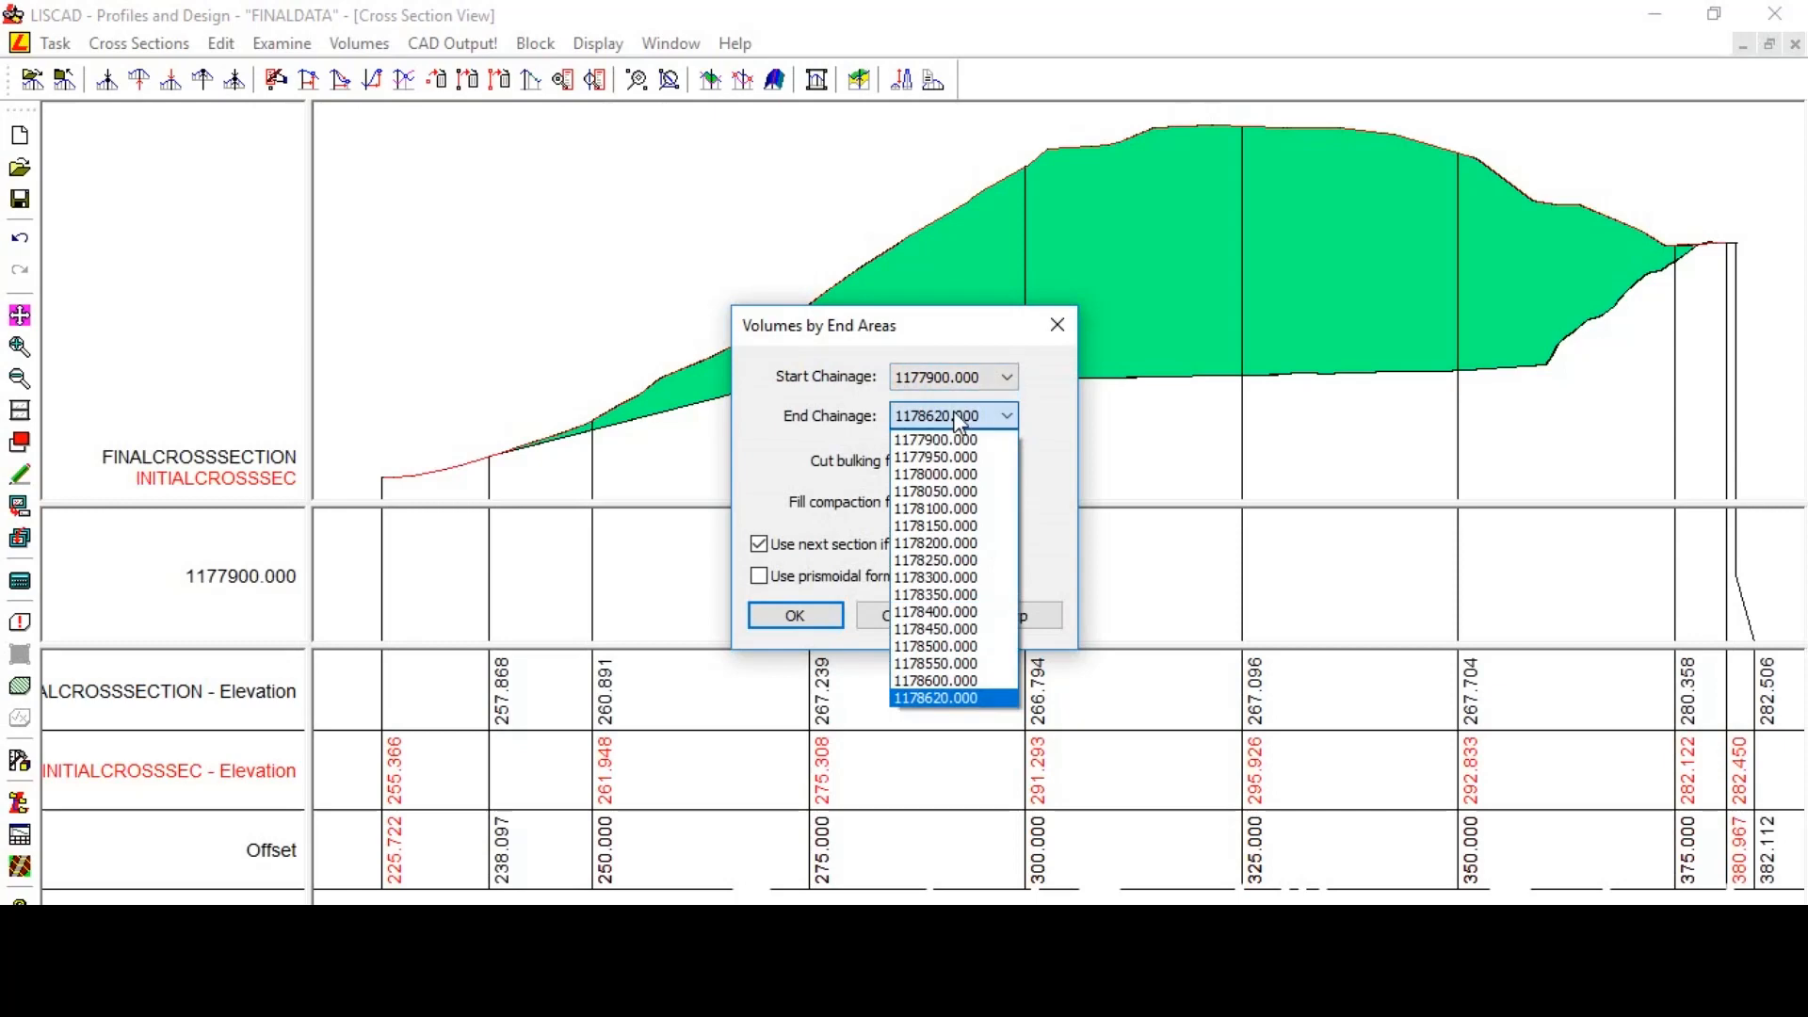
{"action": "left_click", "coordinate": [961, 422]}
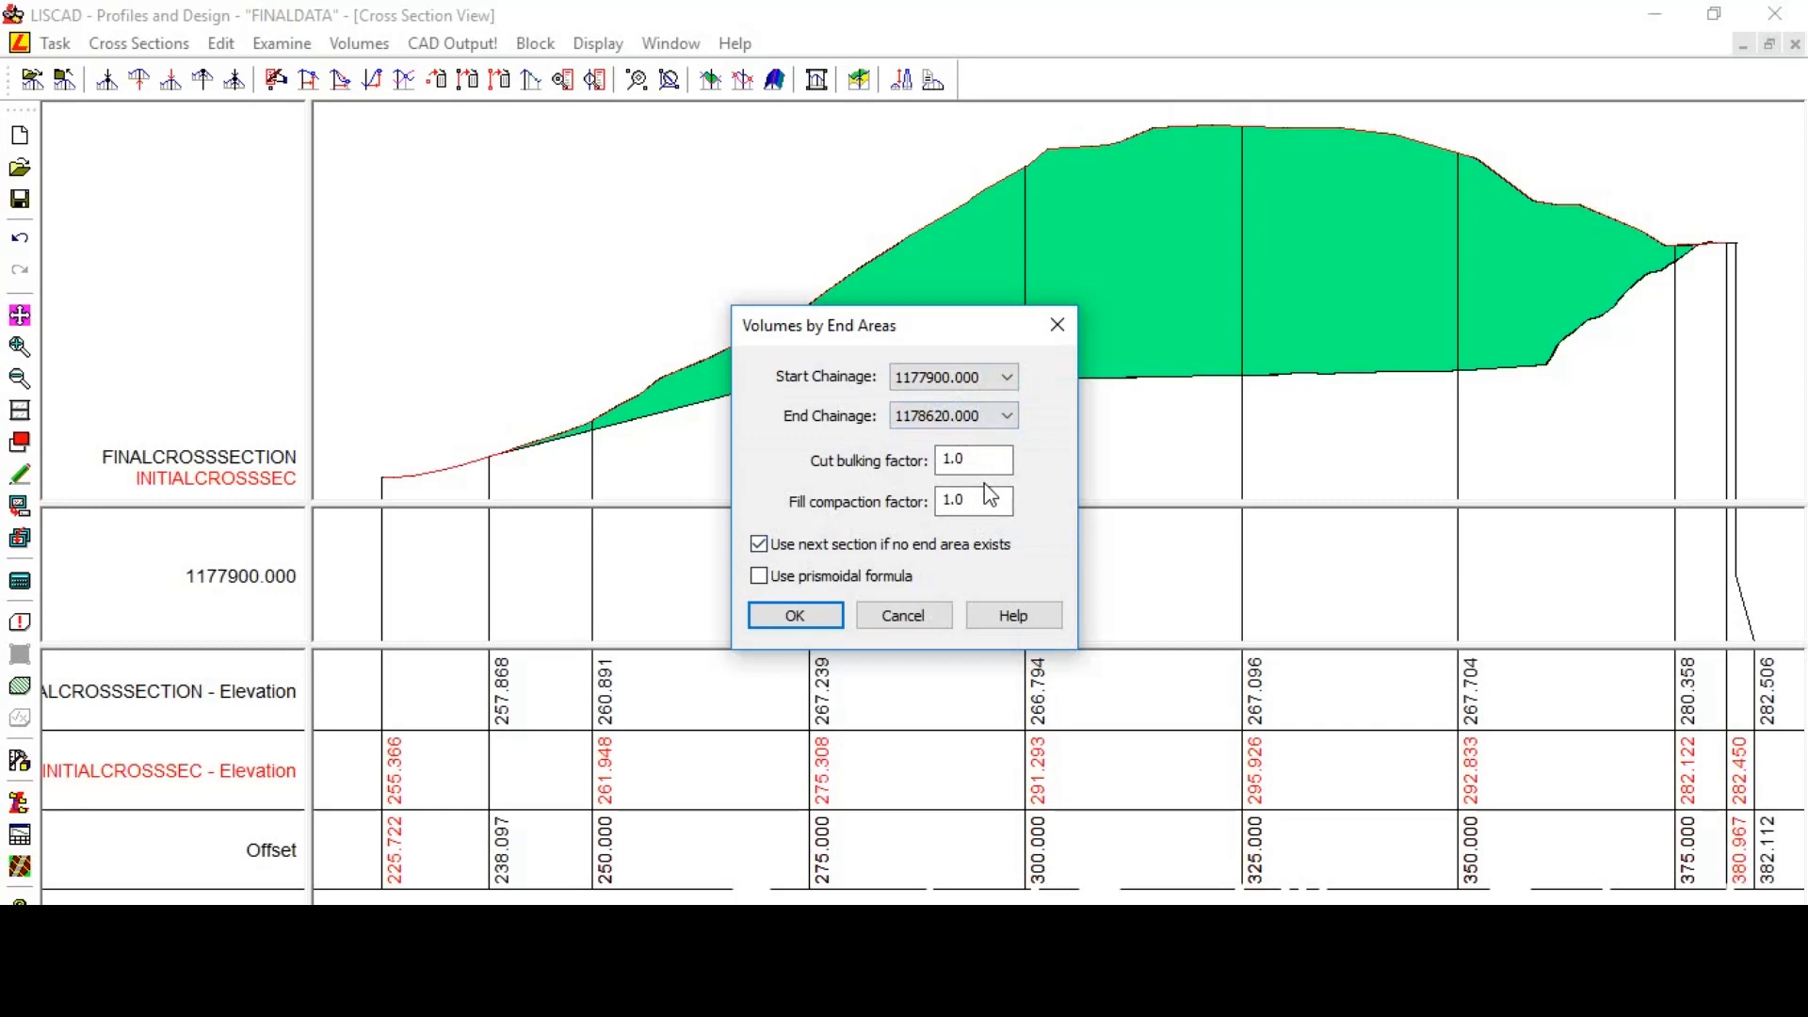
{"action": "left_click", "coordinate": [803, 613]}
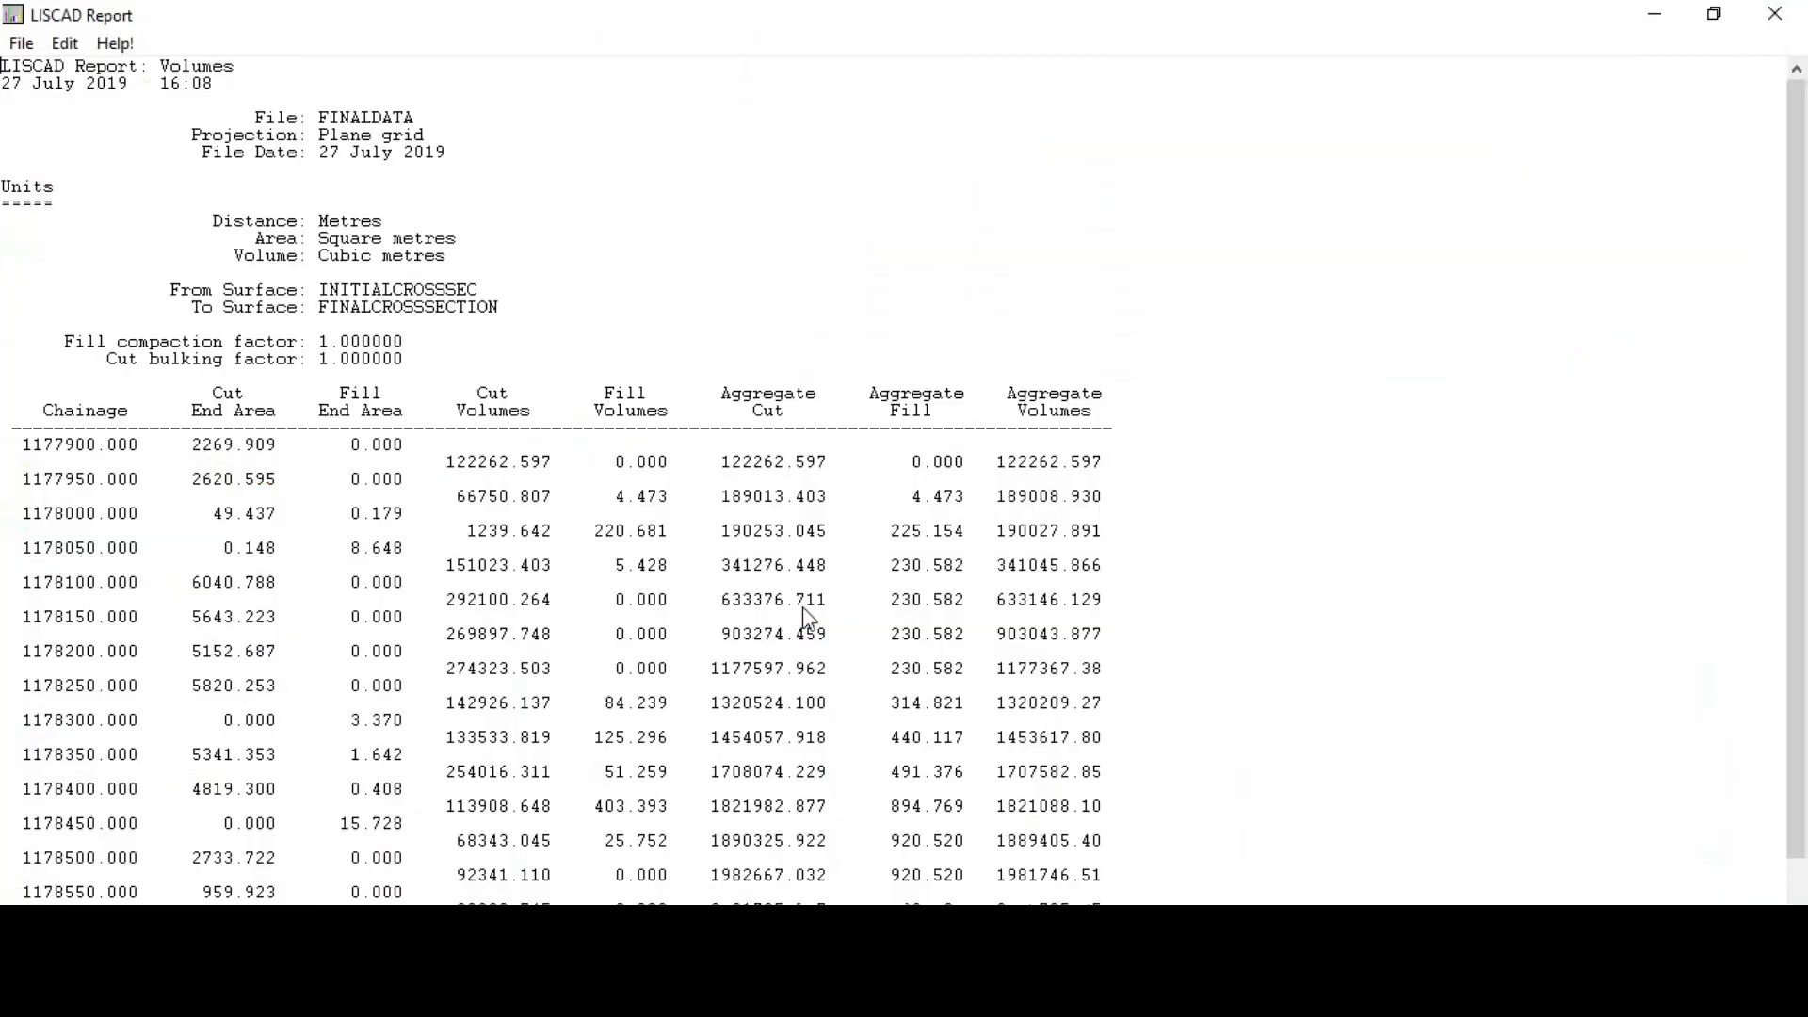
- Scroll through the volumes report's cut and fill table, then close the report
{"action": "scroll", "coordinate": [381, 406], "scroll_direction": "down", "scroll_amount": 1}
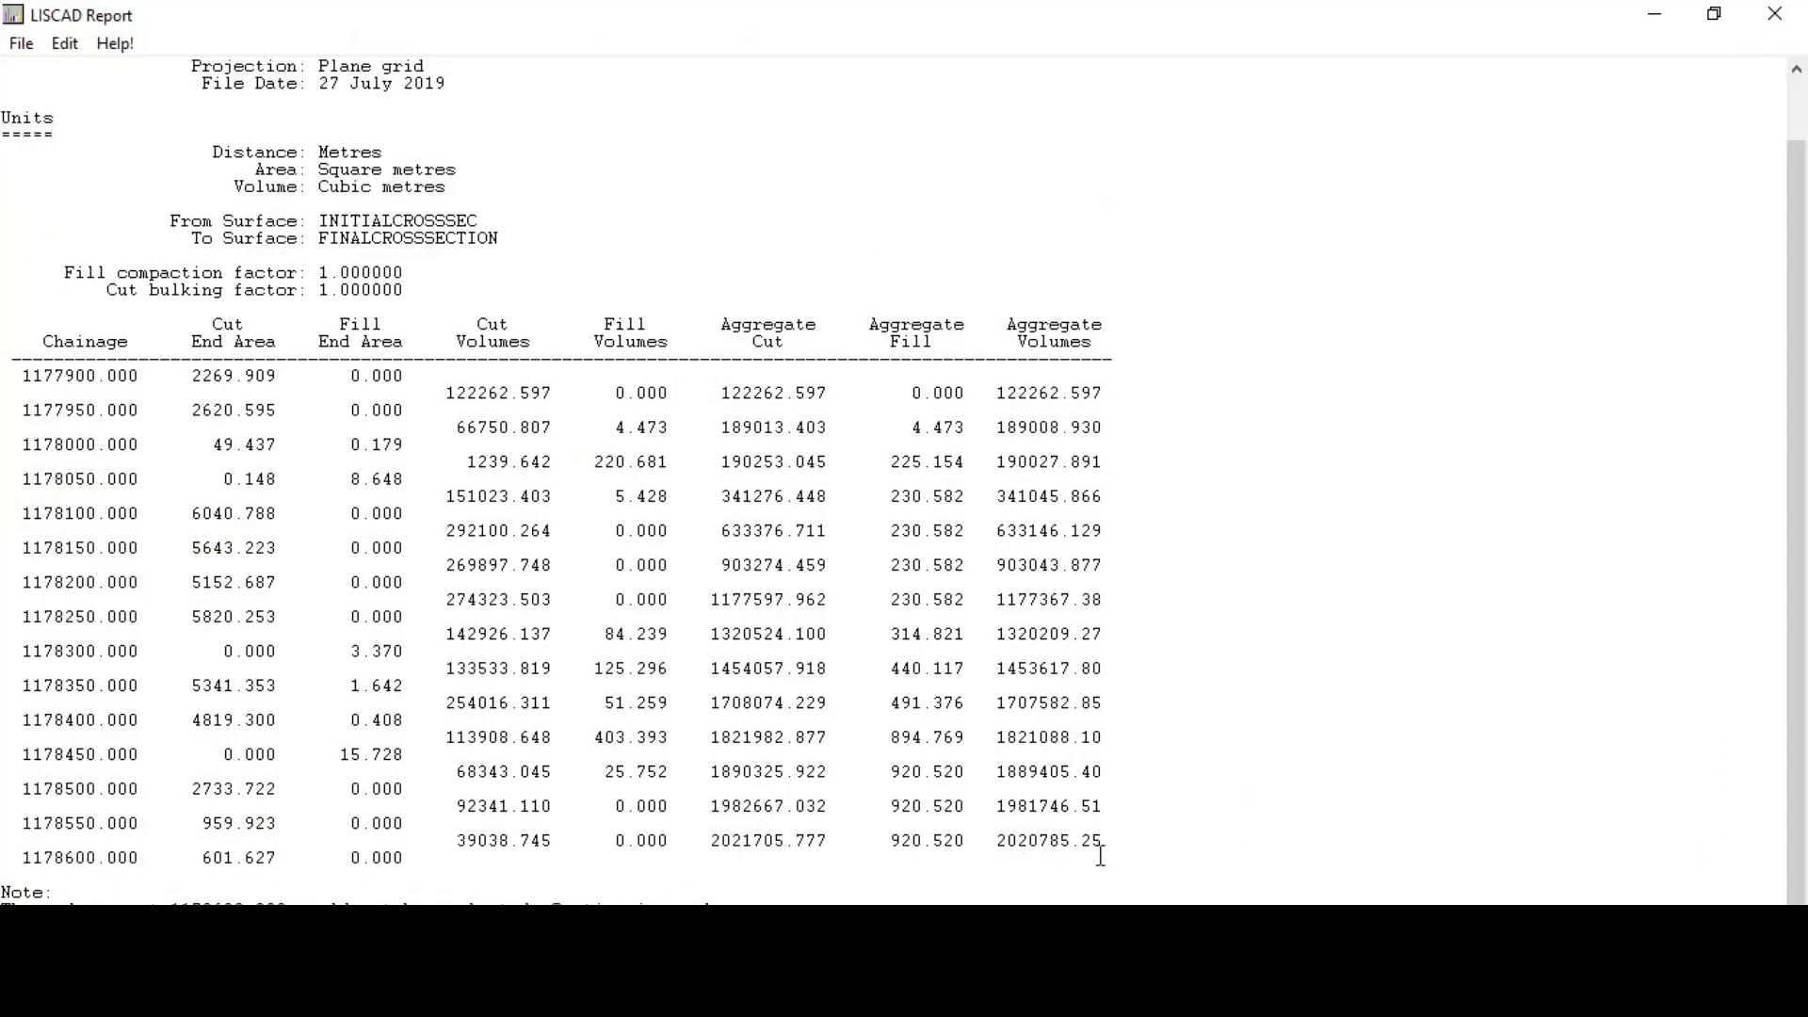
{"action": "scroll", "coordinate": [727, 789], "scroll_direction": "up", "scroll_amount": 2}
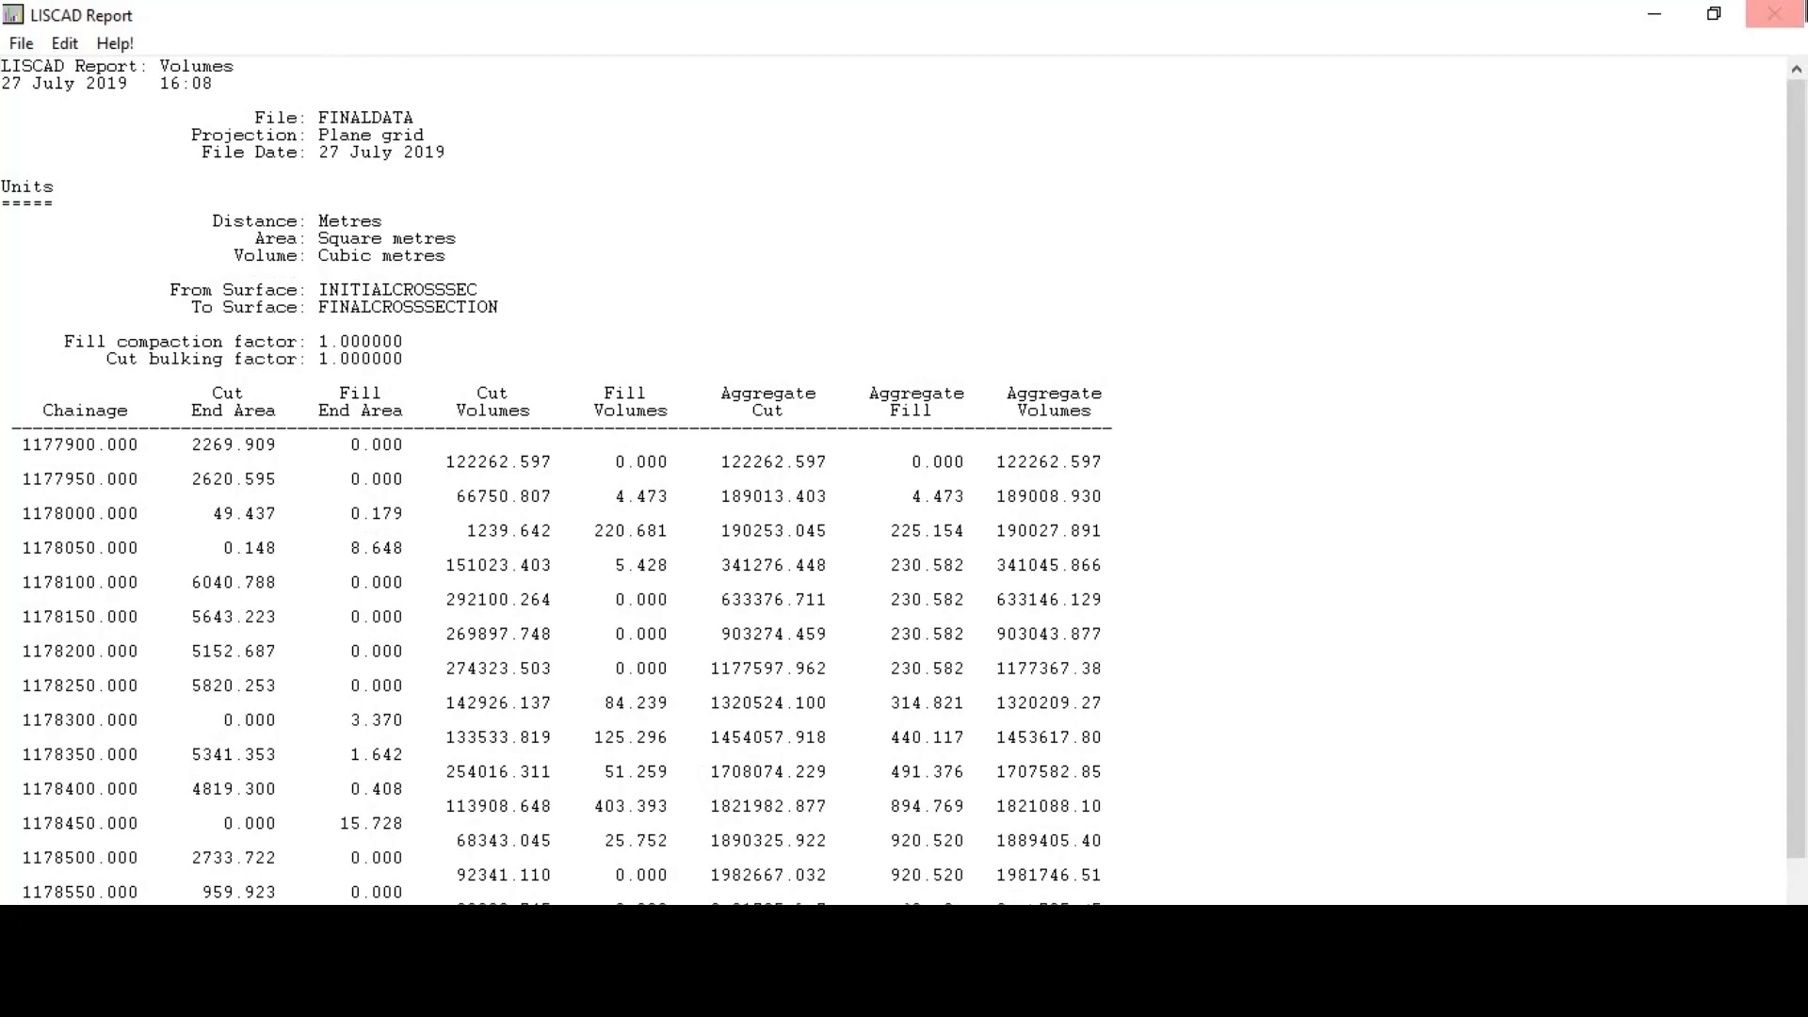
{"action": "left_click", "coordinate": [1775, 13]}
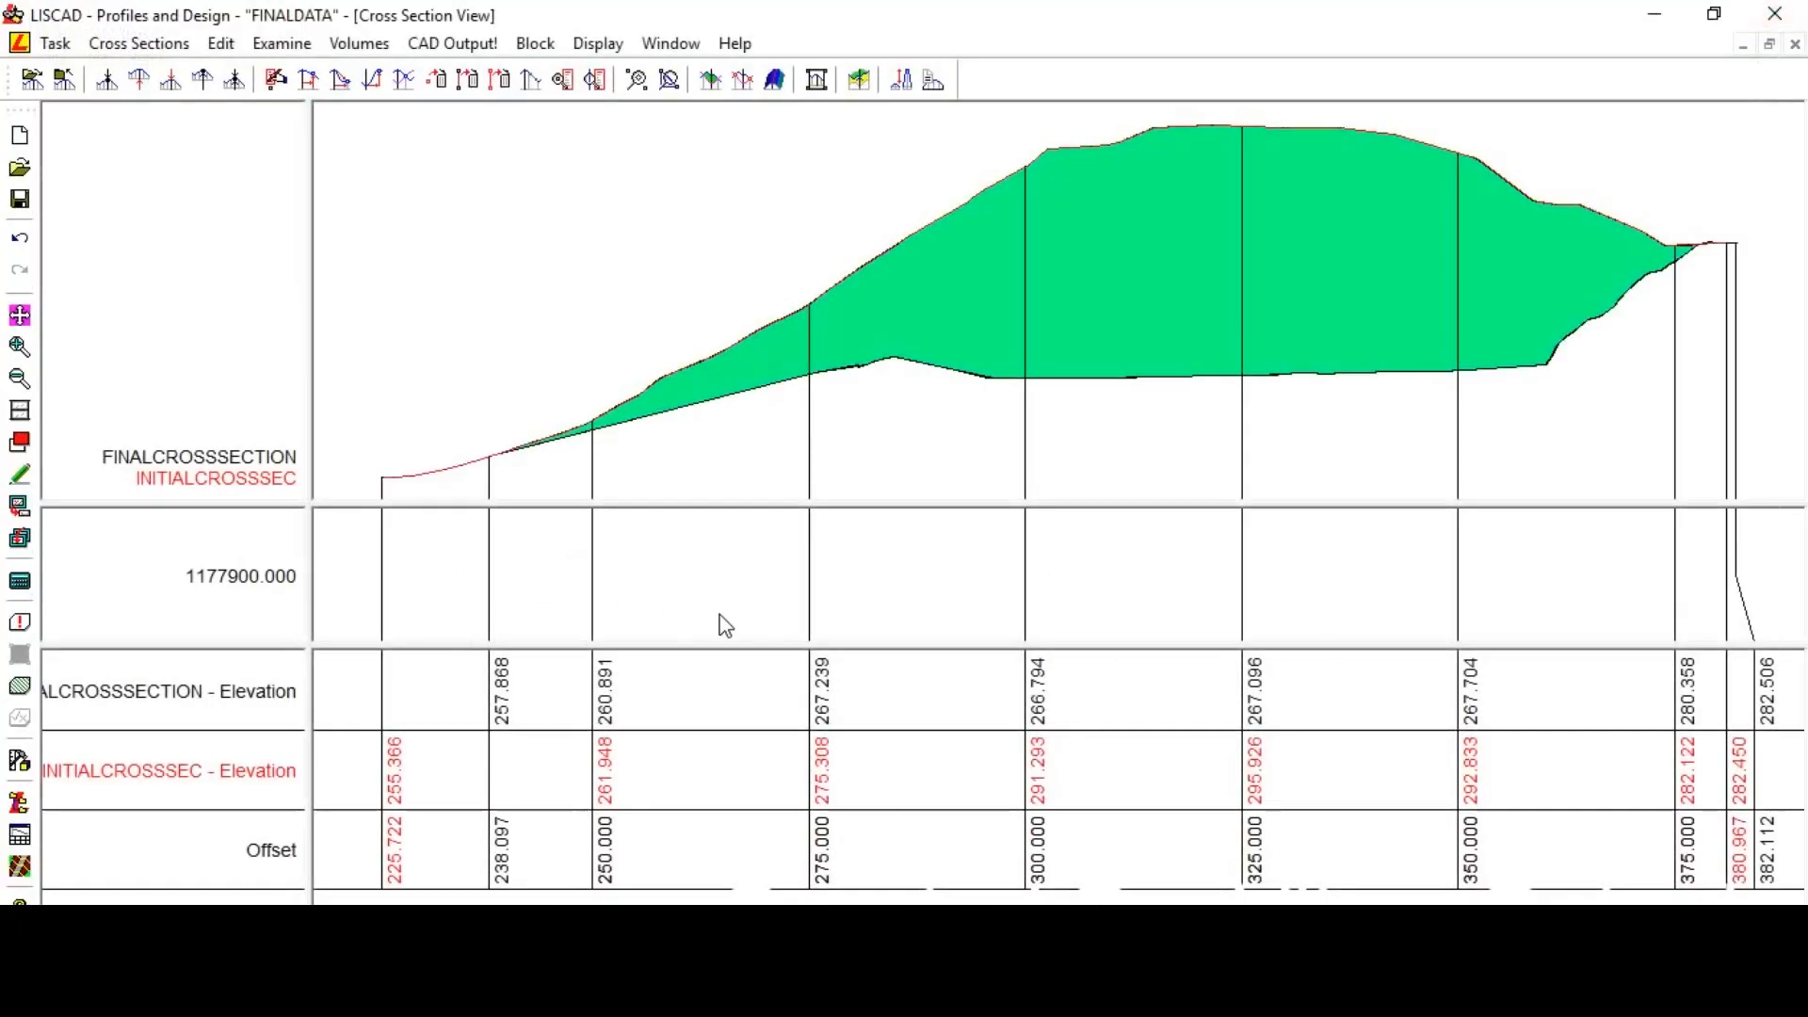